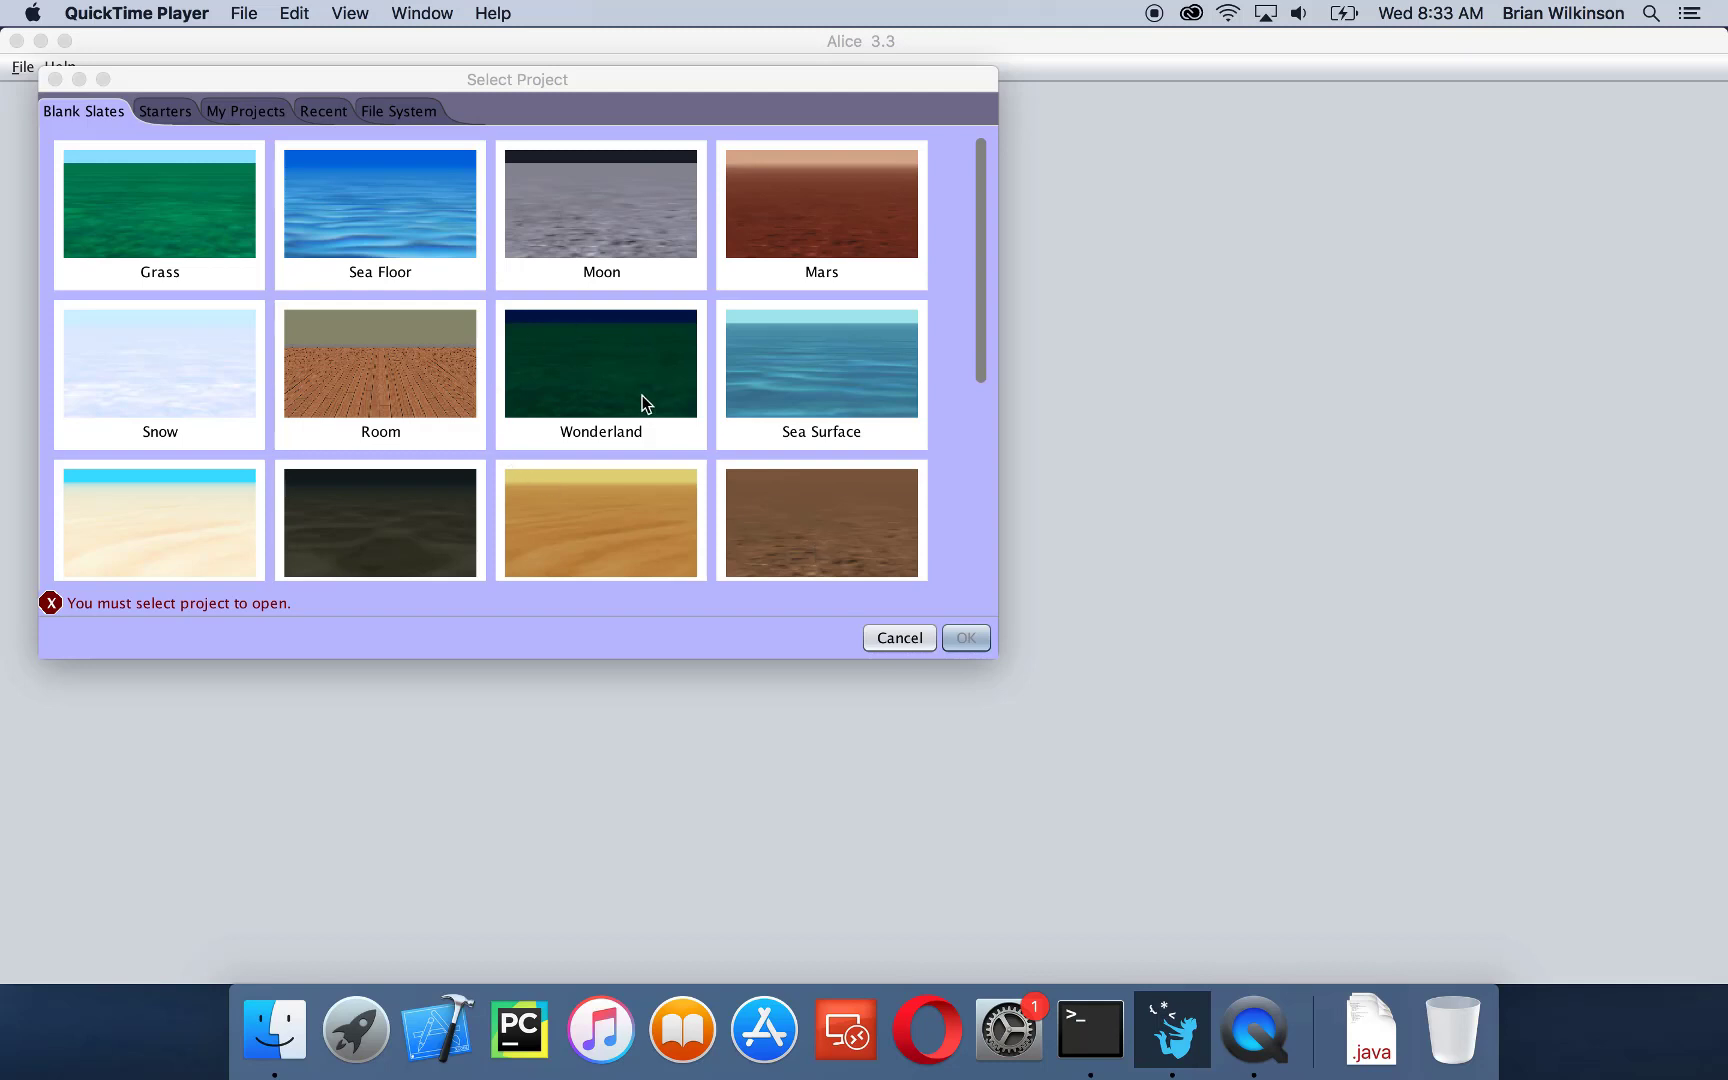
- Create a new project from the Wonderland blank slate and open its scene setup
left_click(589, 361)
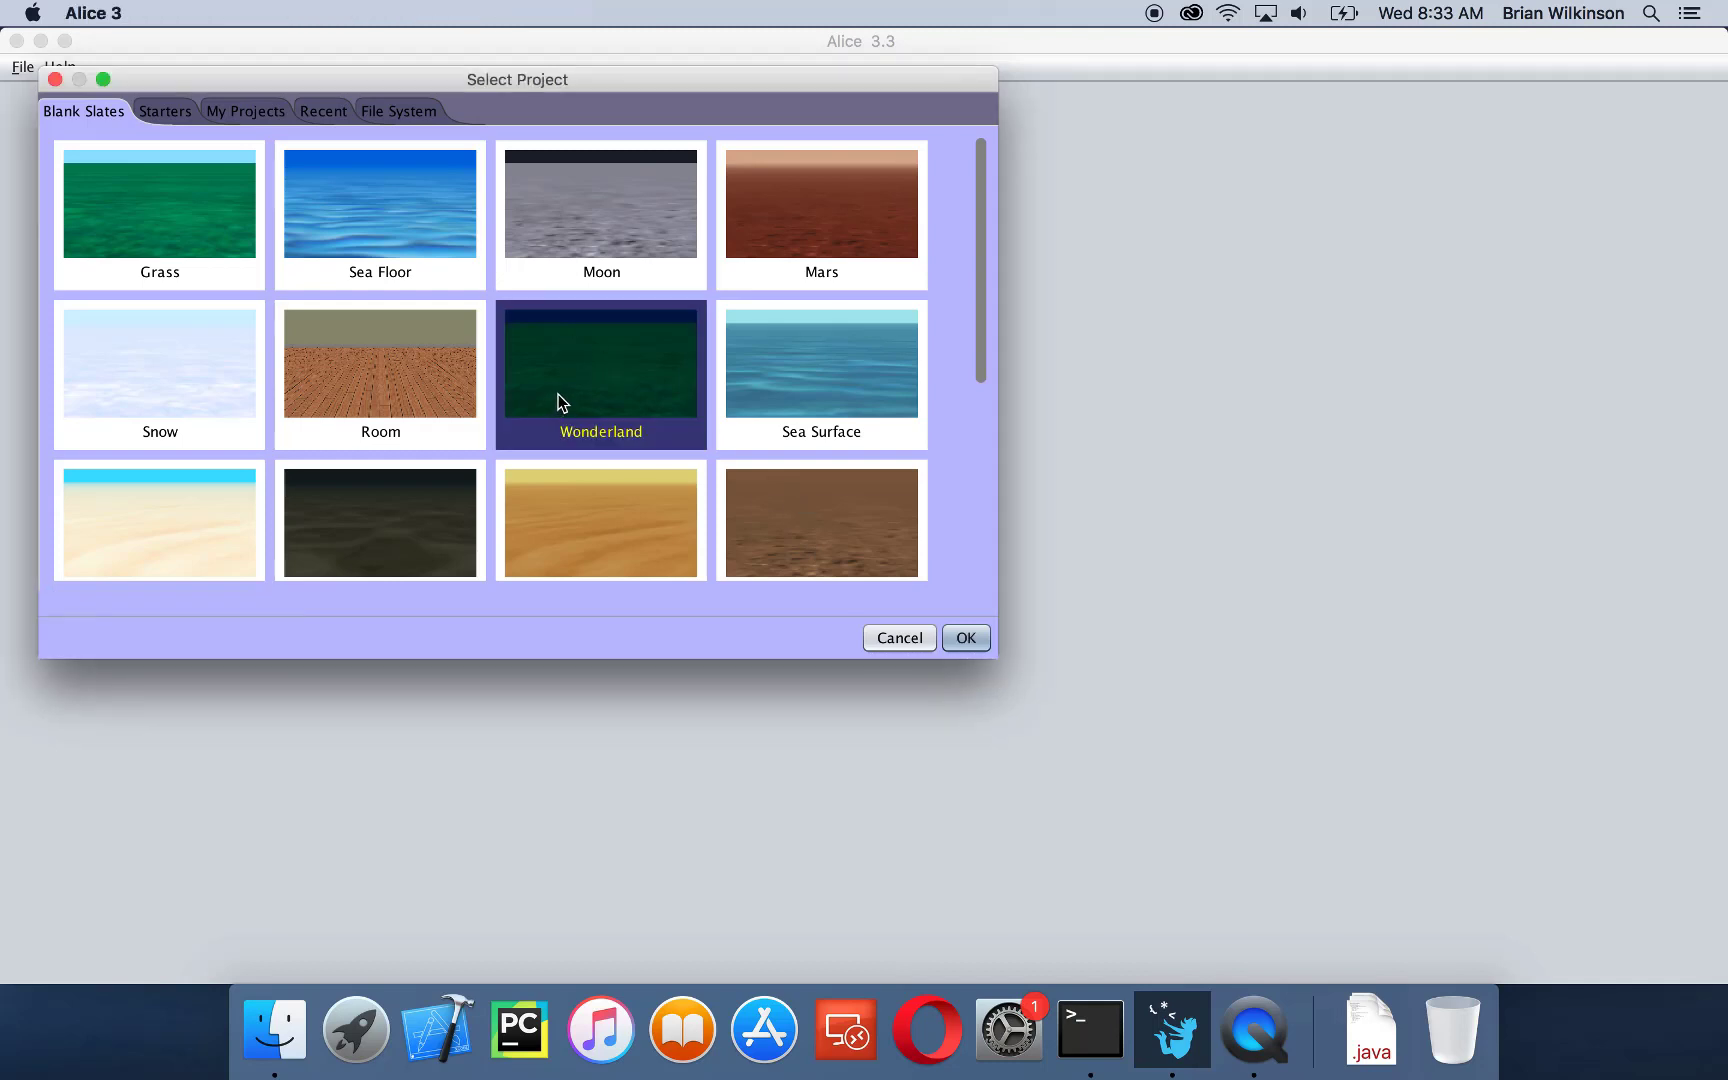
left_click(973, 641)
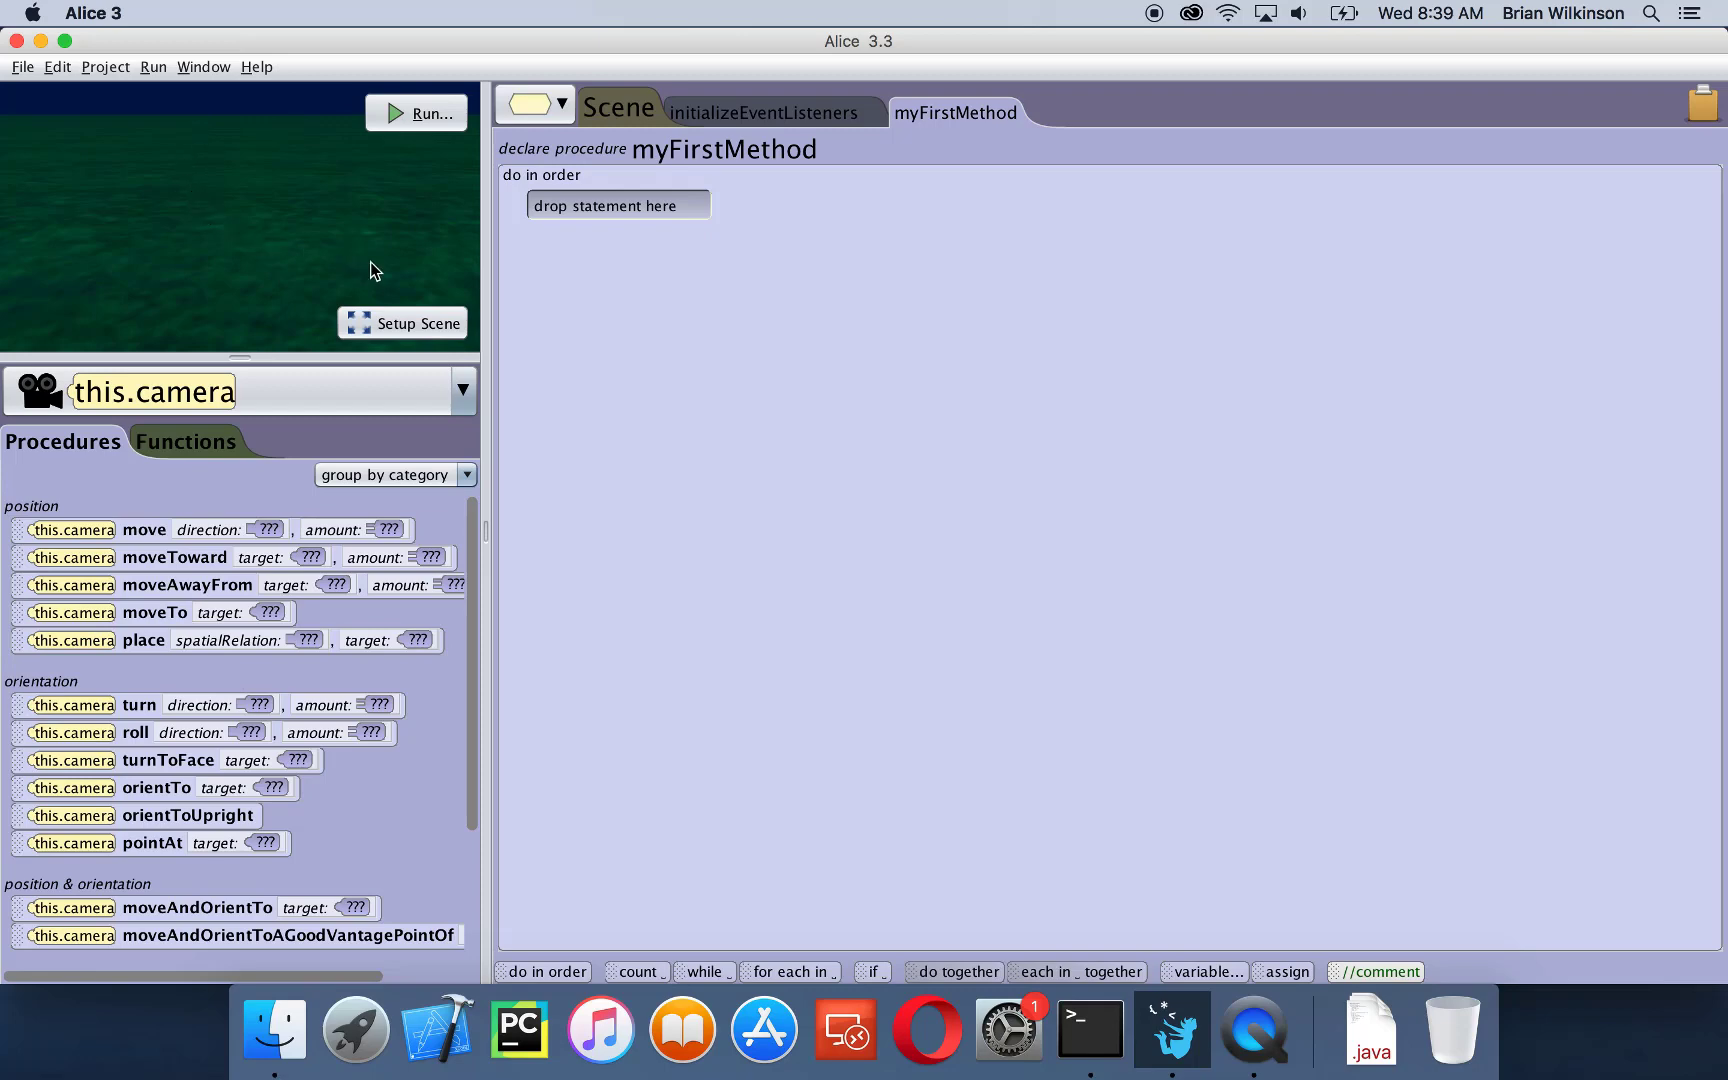
left_click(398, 324)
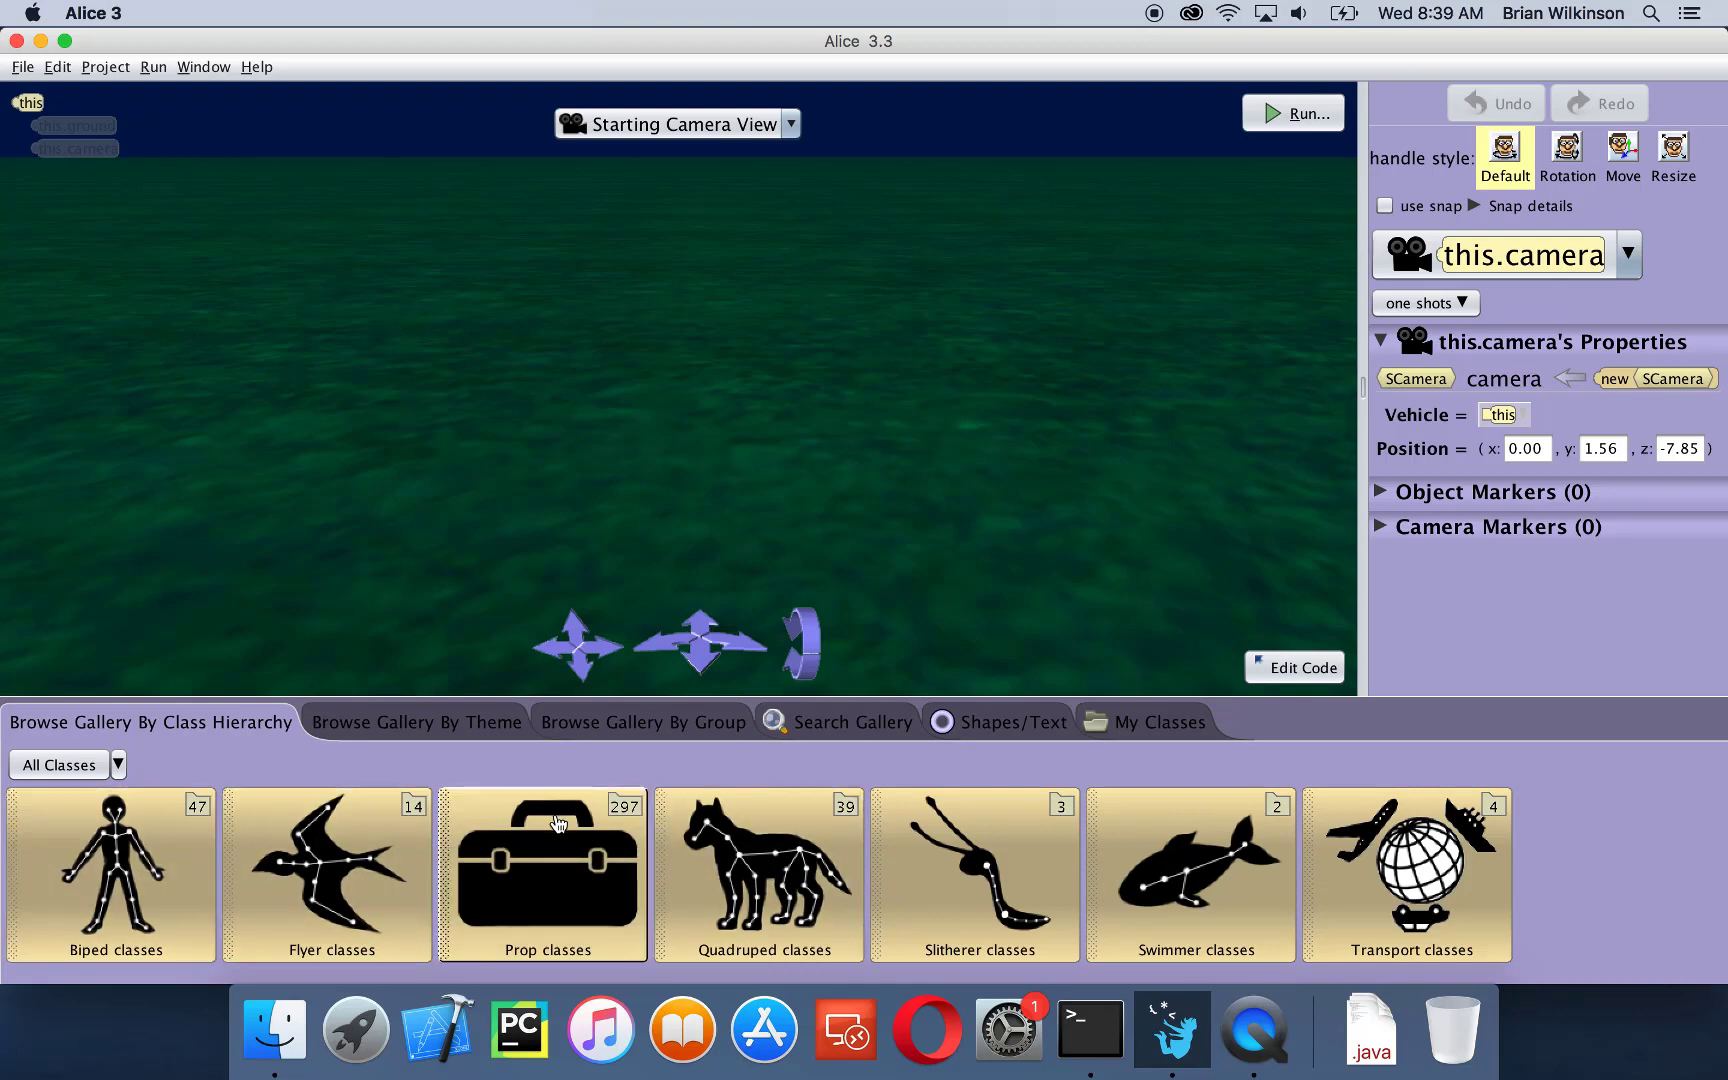
- Add a TeaTable from the wonderland theme gallery to the scene, keeping the name teaTable
left_click(380, 735)
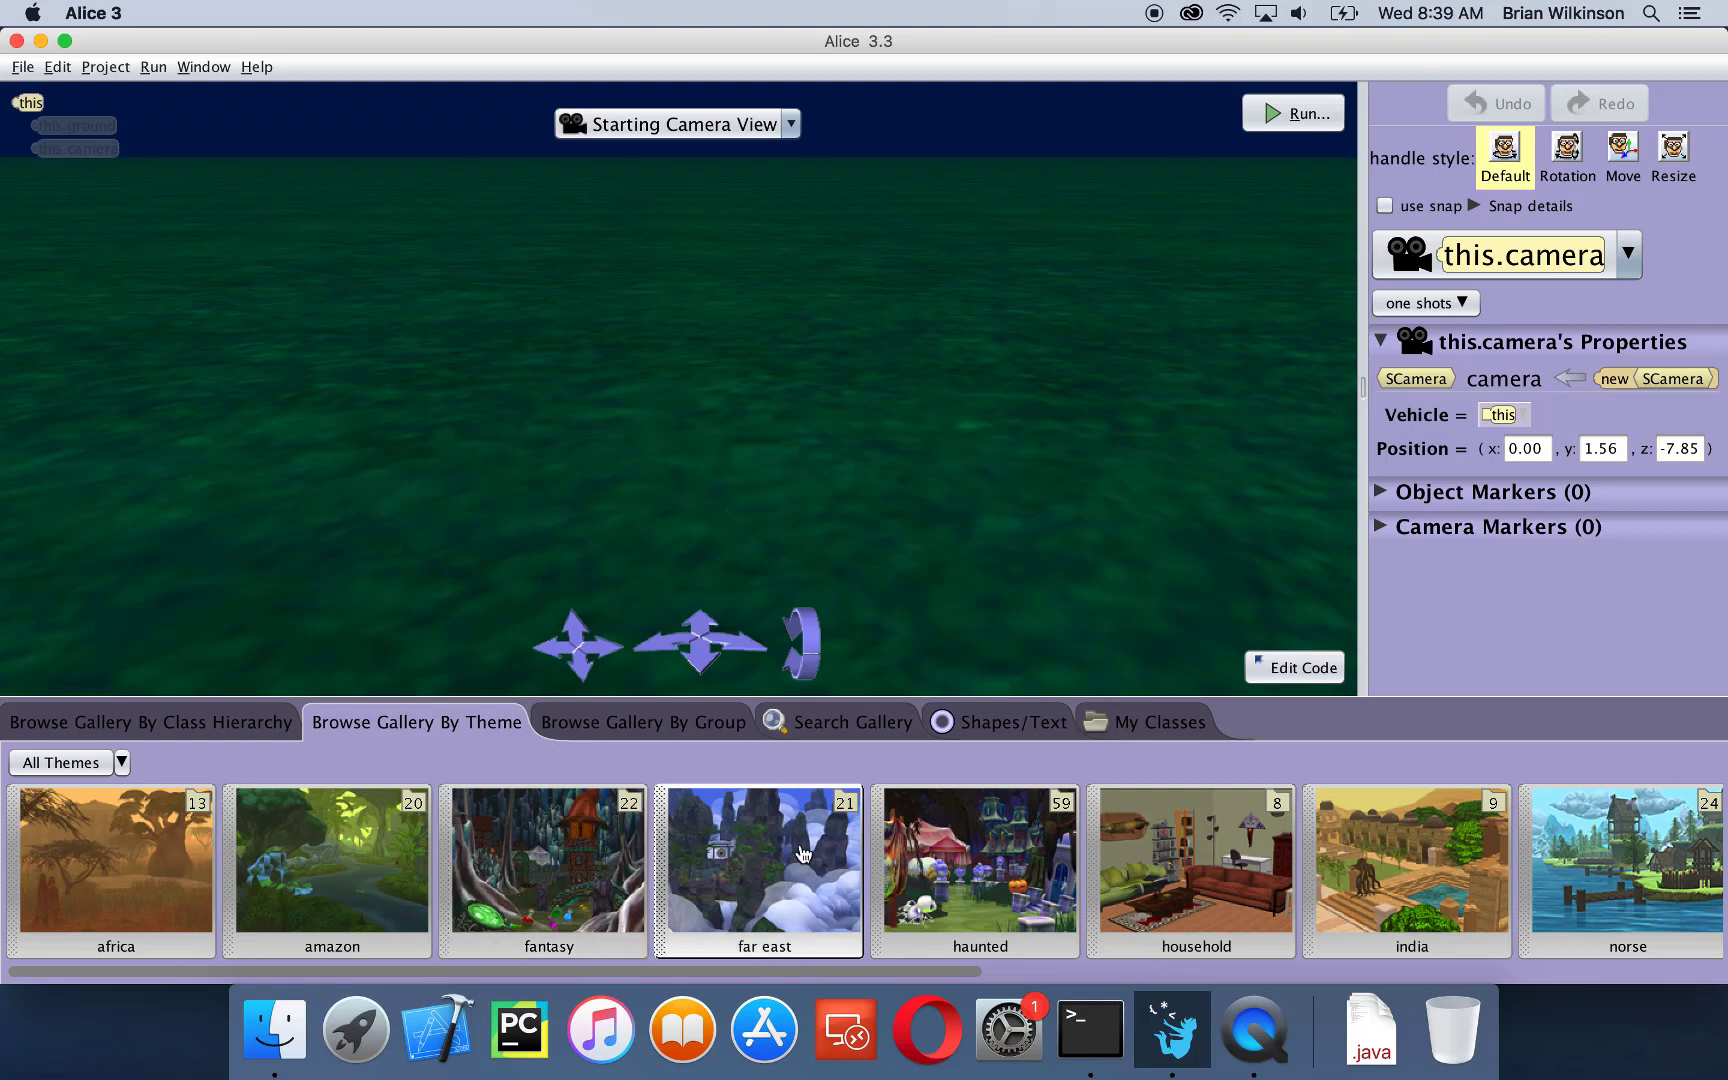
scroll(965, 885, "right", 2)
scroll(970, 888, "right", 10)
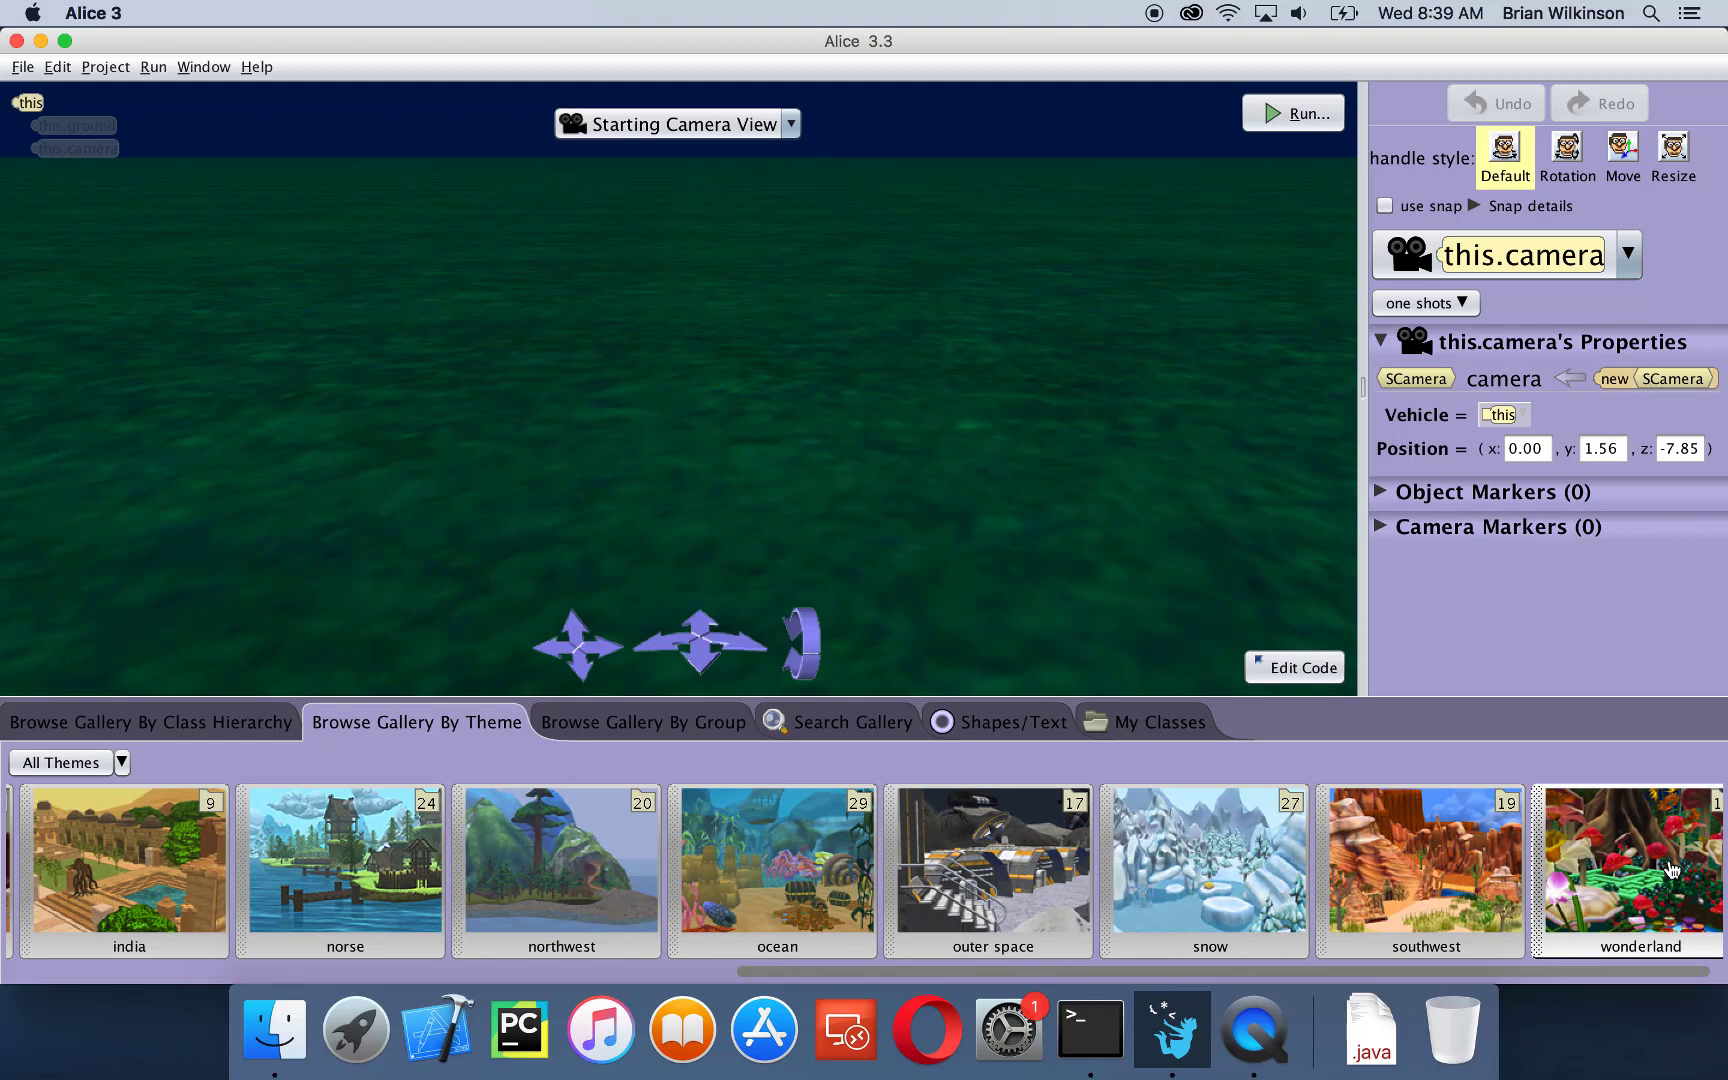
left_click(1672, 870)
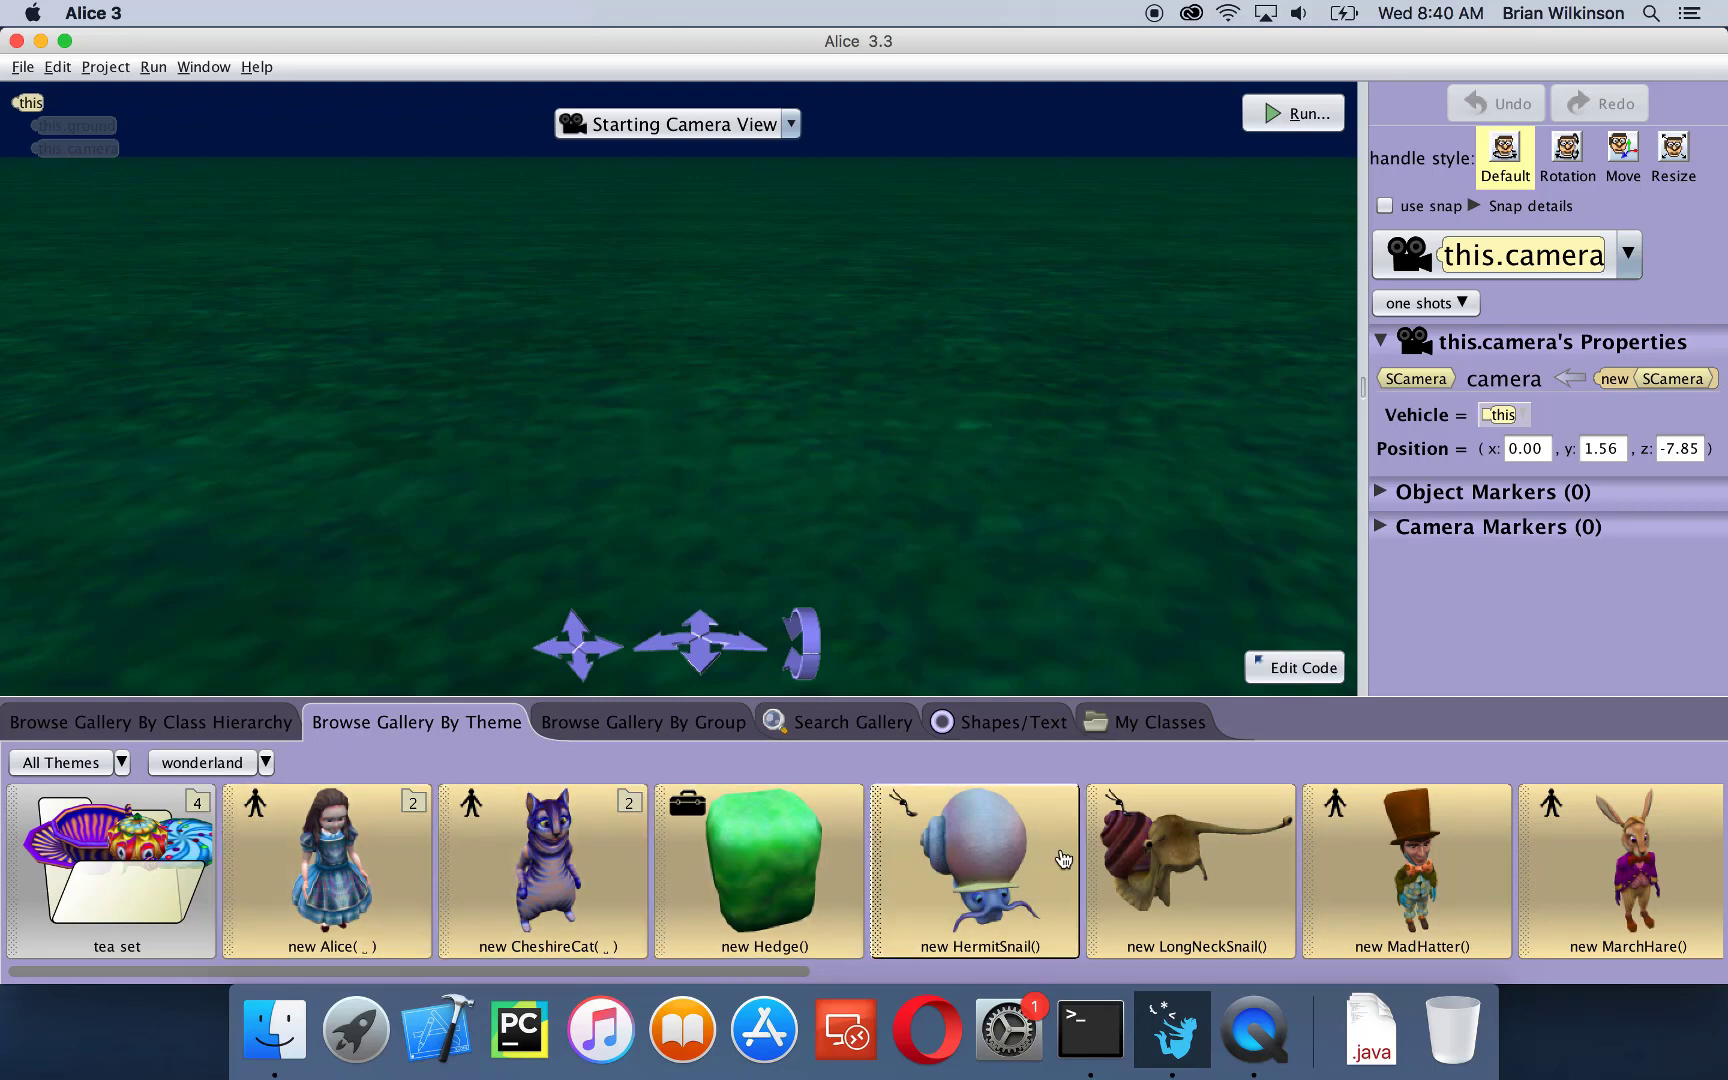
scroll(1063, 858, "right", 15)
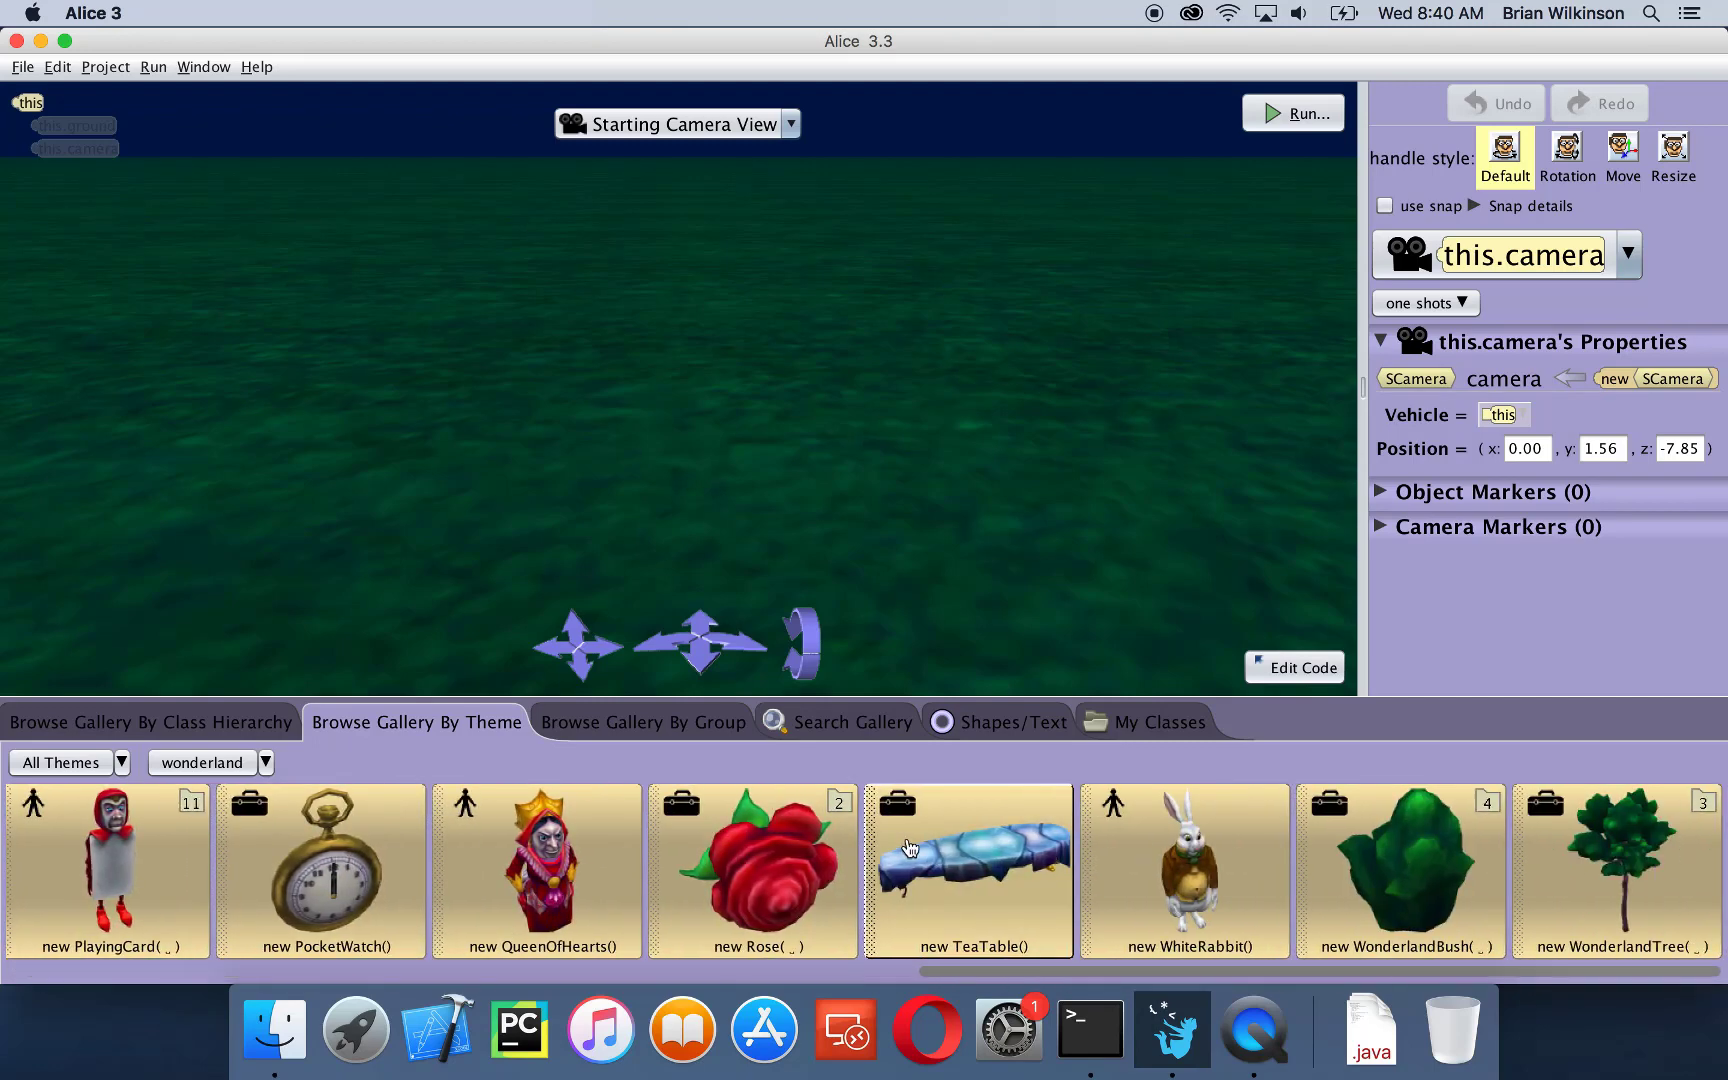
left_click(985, 858)
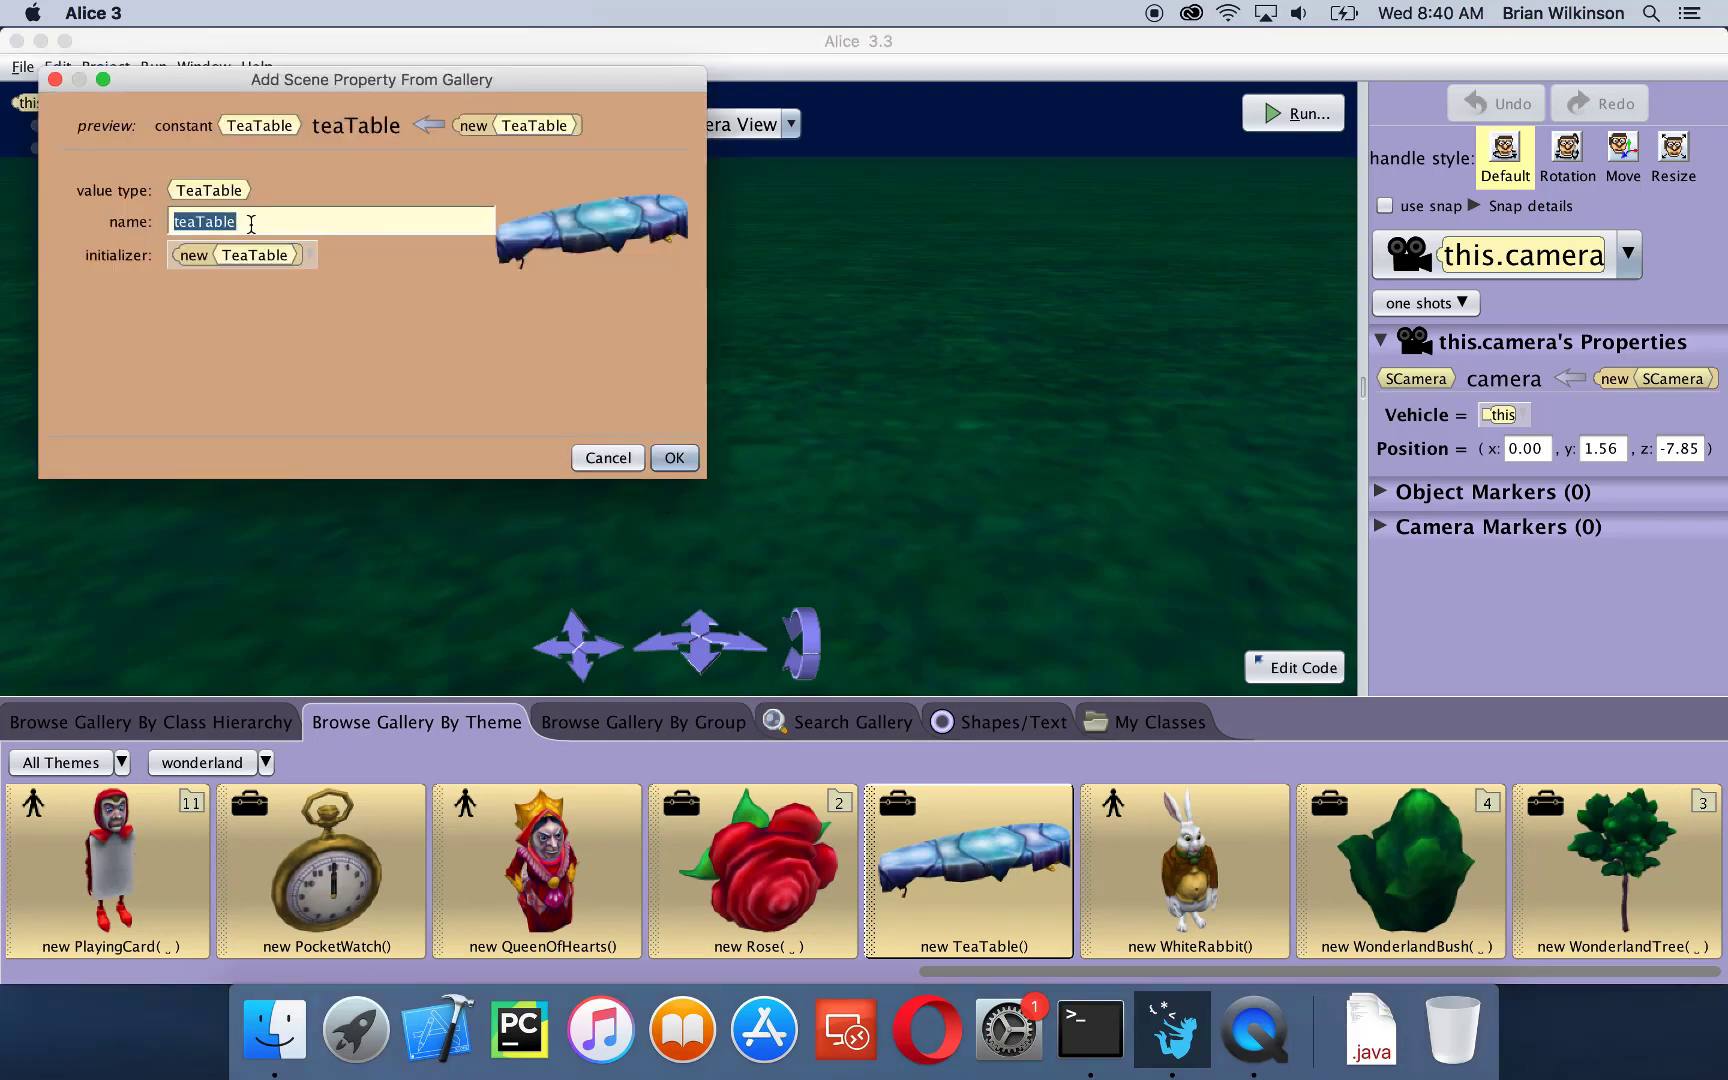
left_click(674, 458)
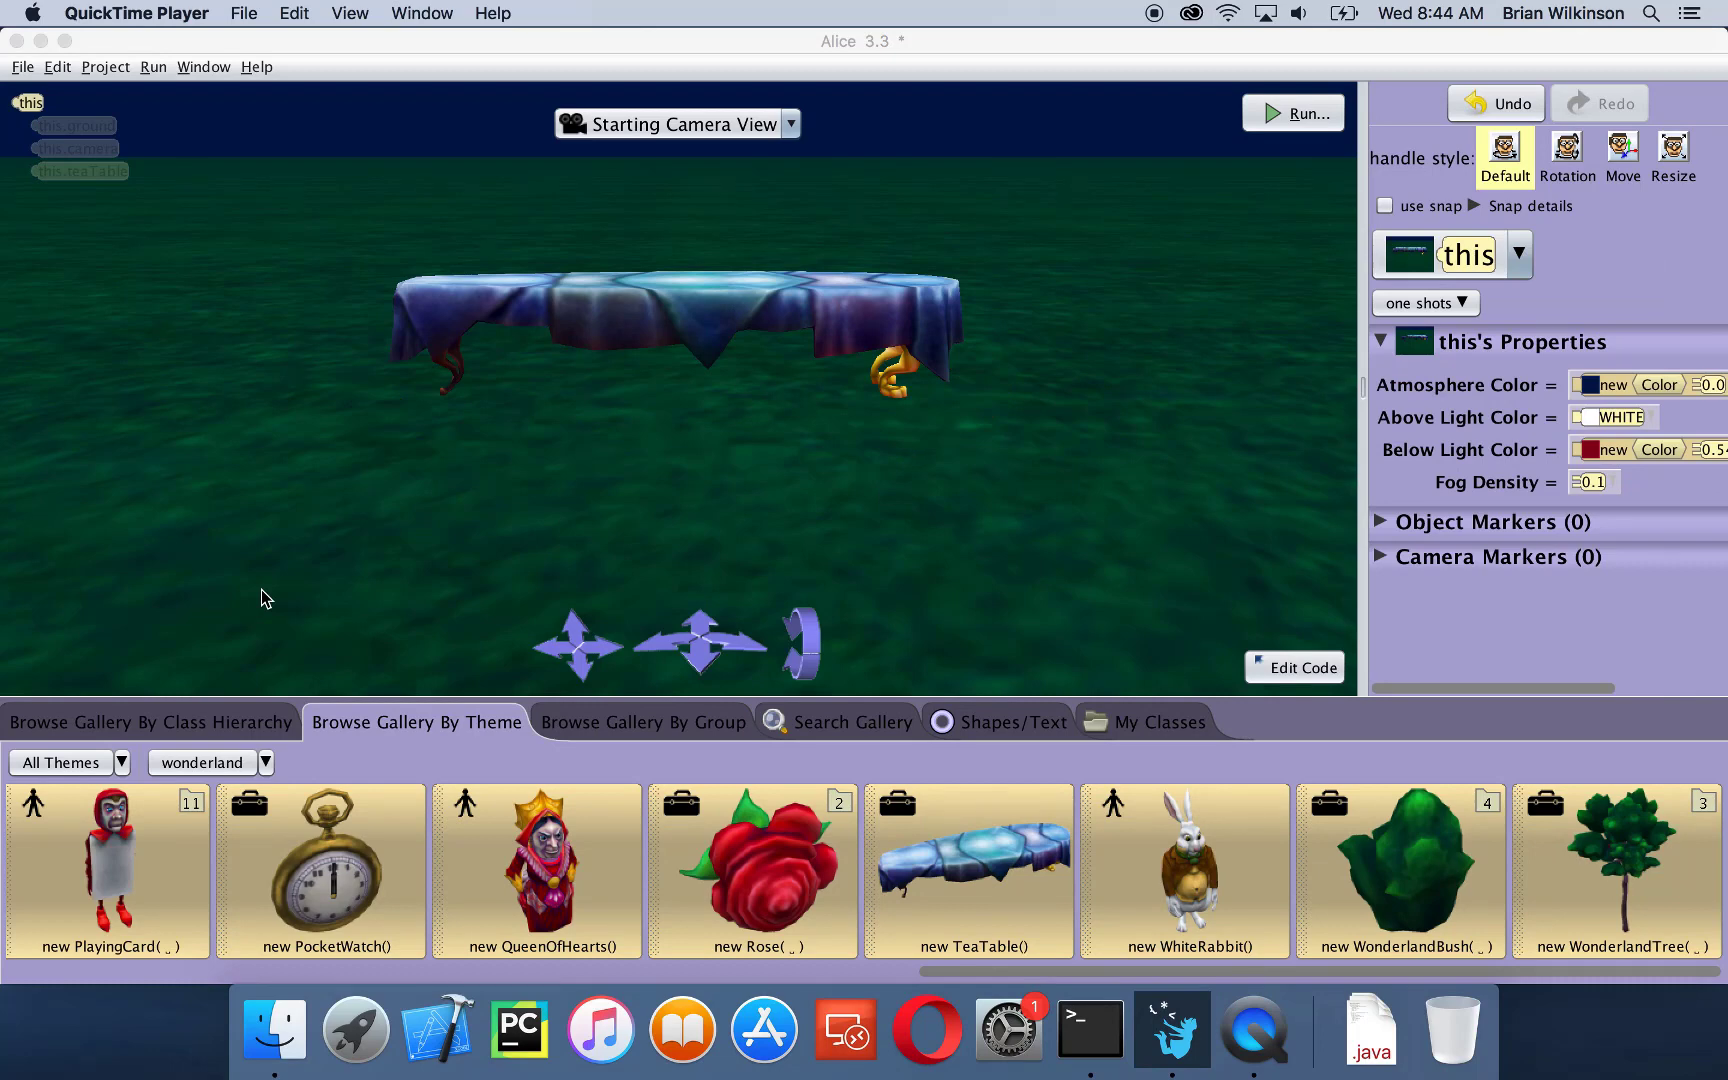
- Add Alice in the WONDERLAND variant beside the tea table at about x 3.11, z 0.66, keeping the name alice
scroll(331, 806, "left", 10)
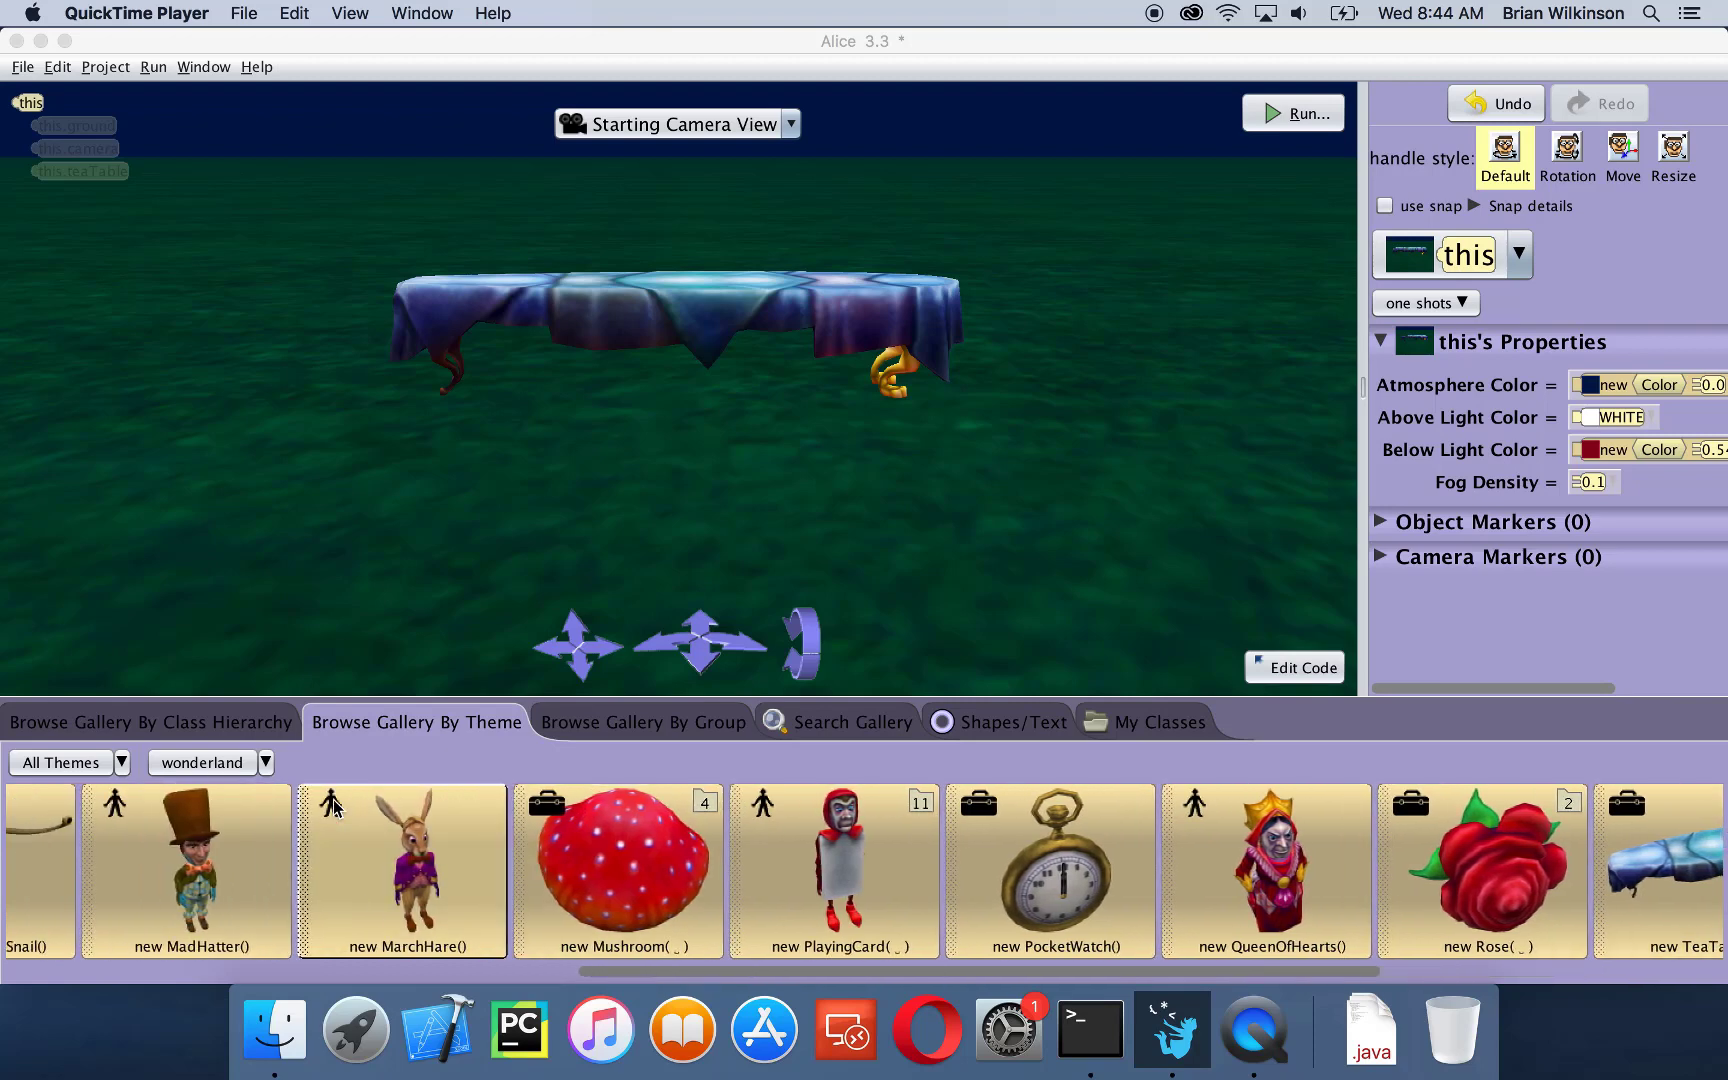
scroll(333, 806, "left", 10)
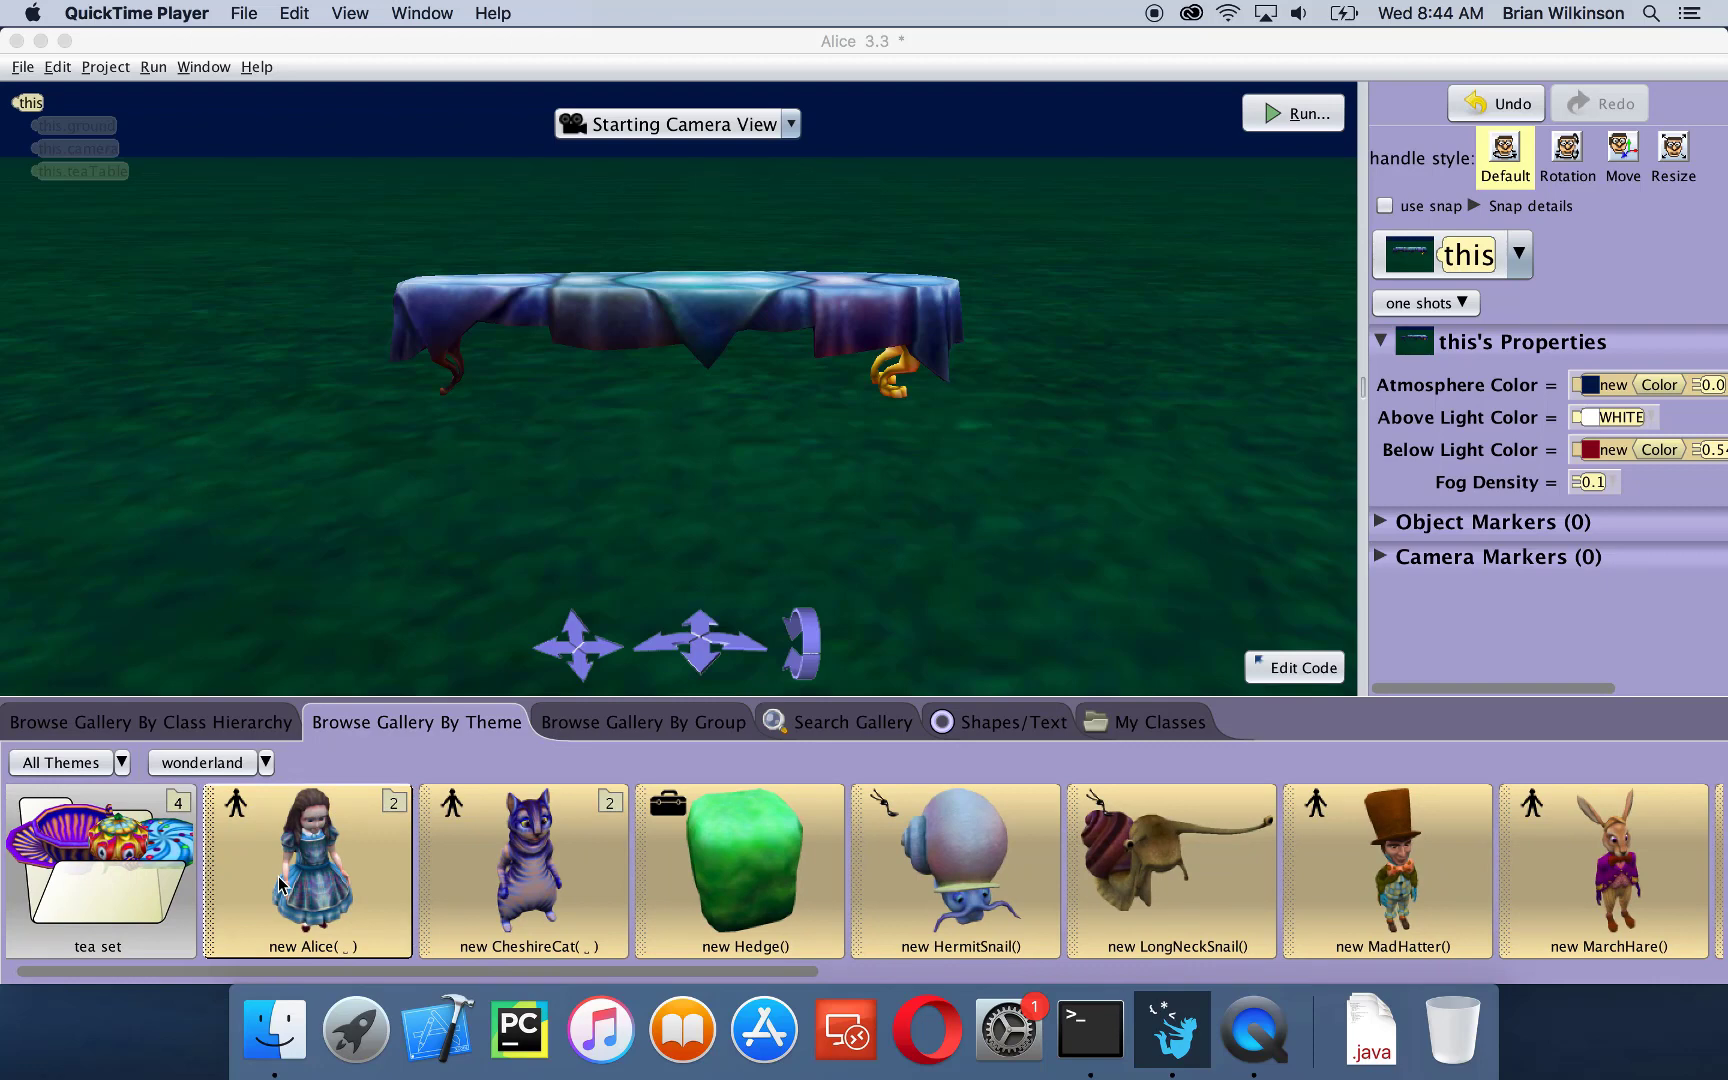
left_click_drag(281, 884, 250, 377)
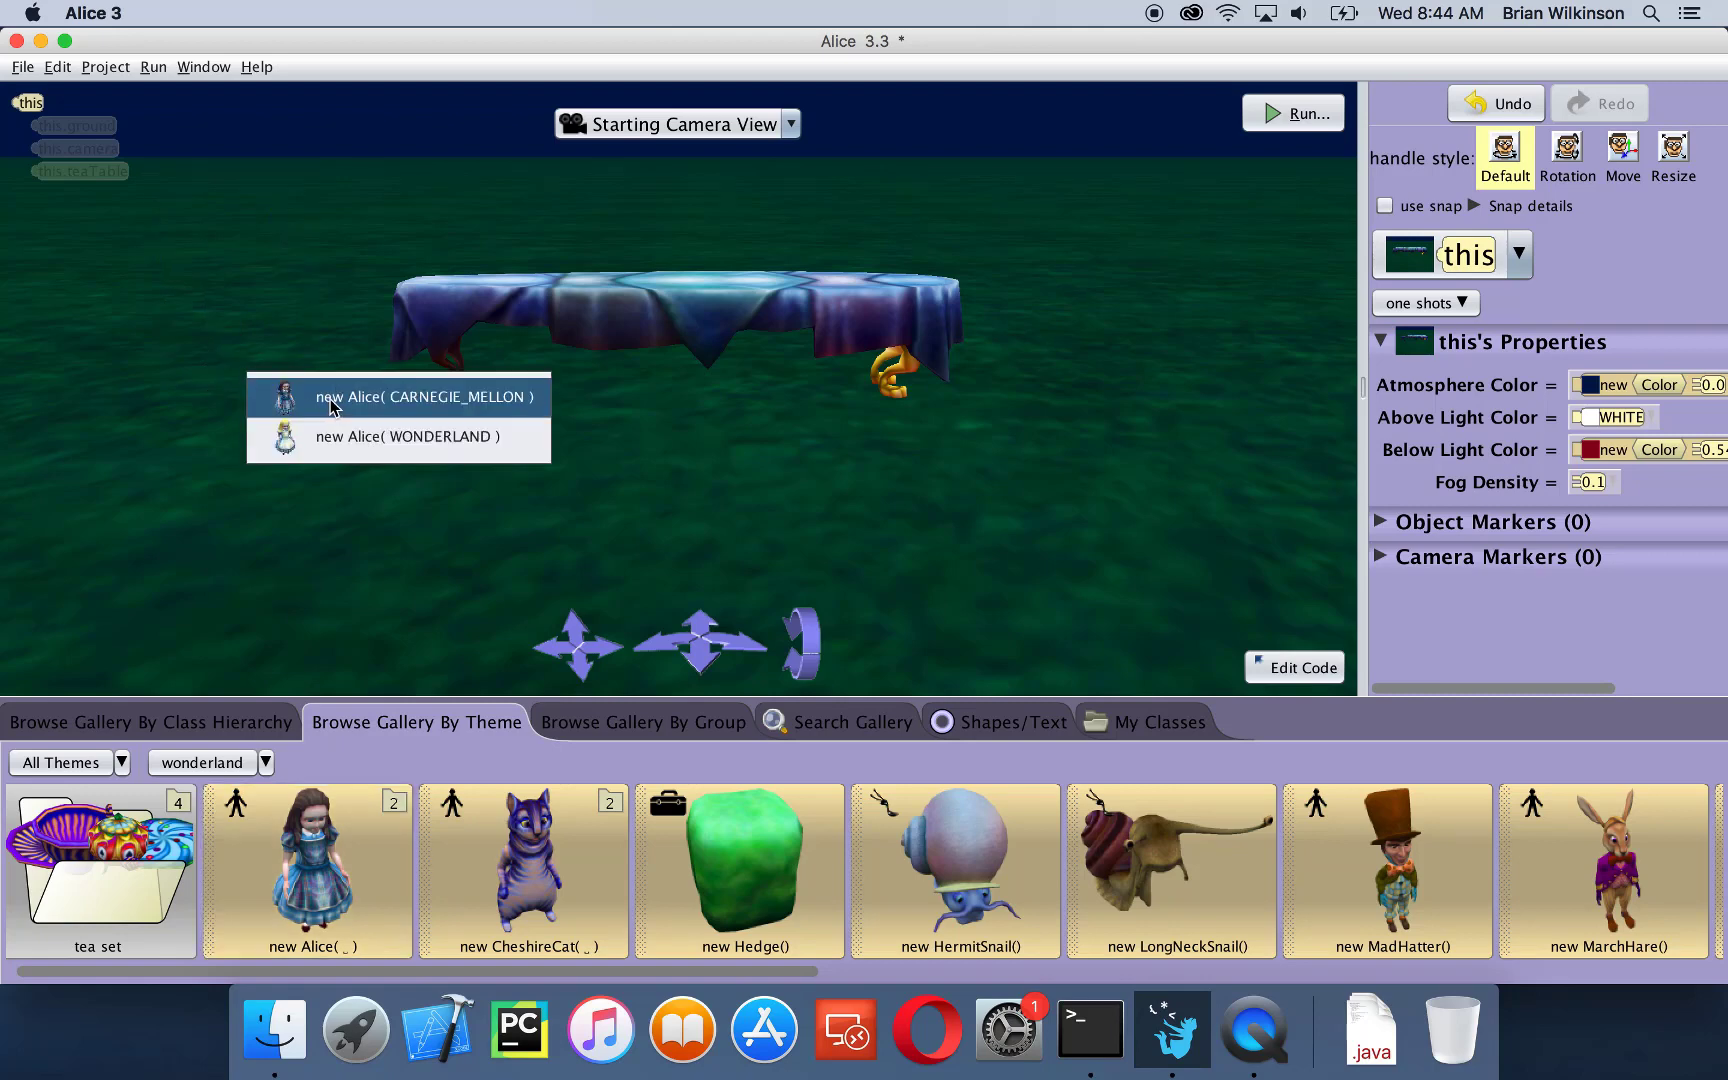
left_click(340, 440)
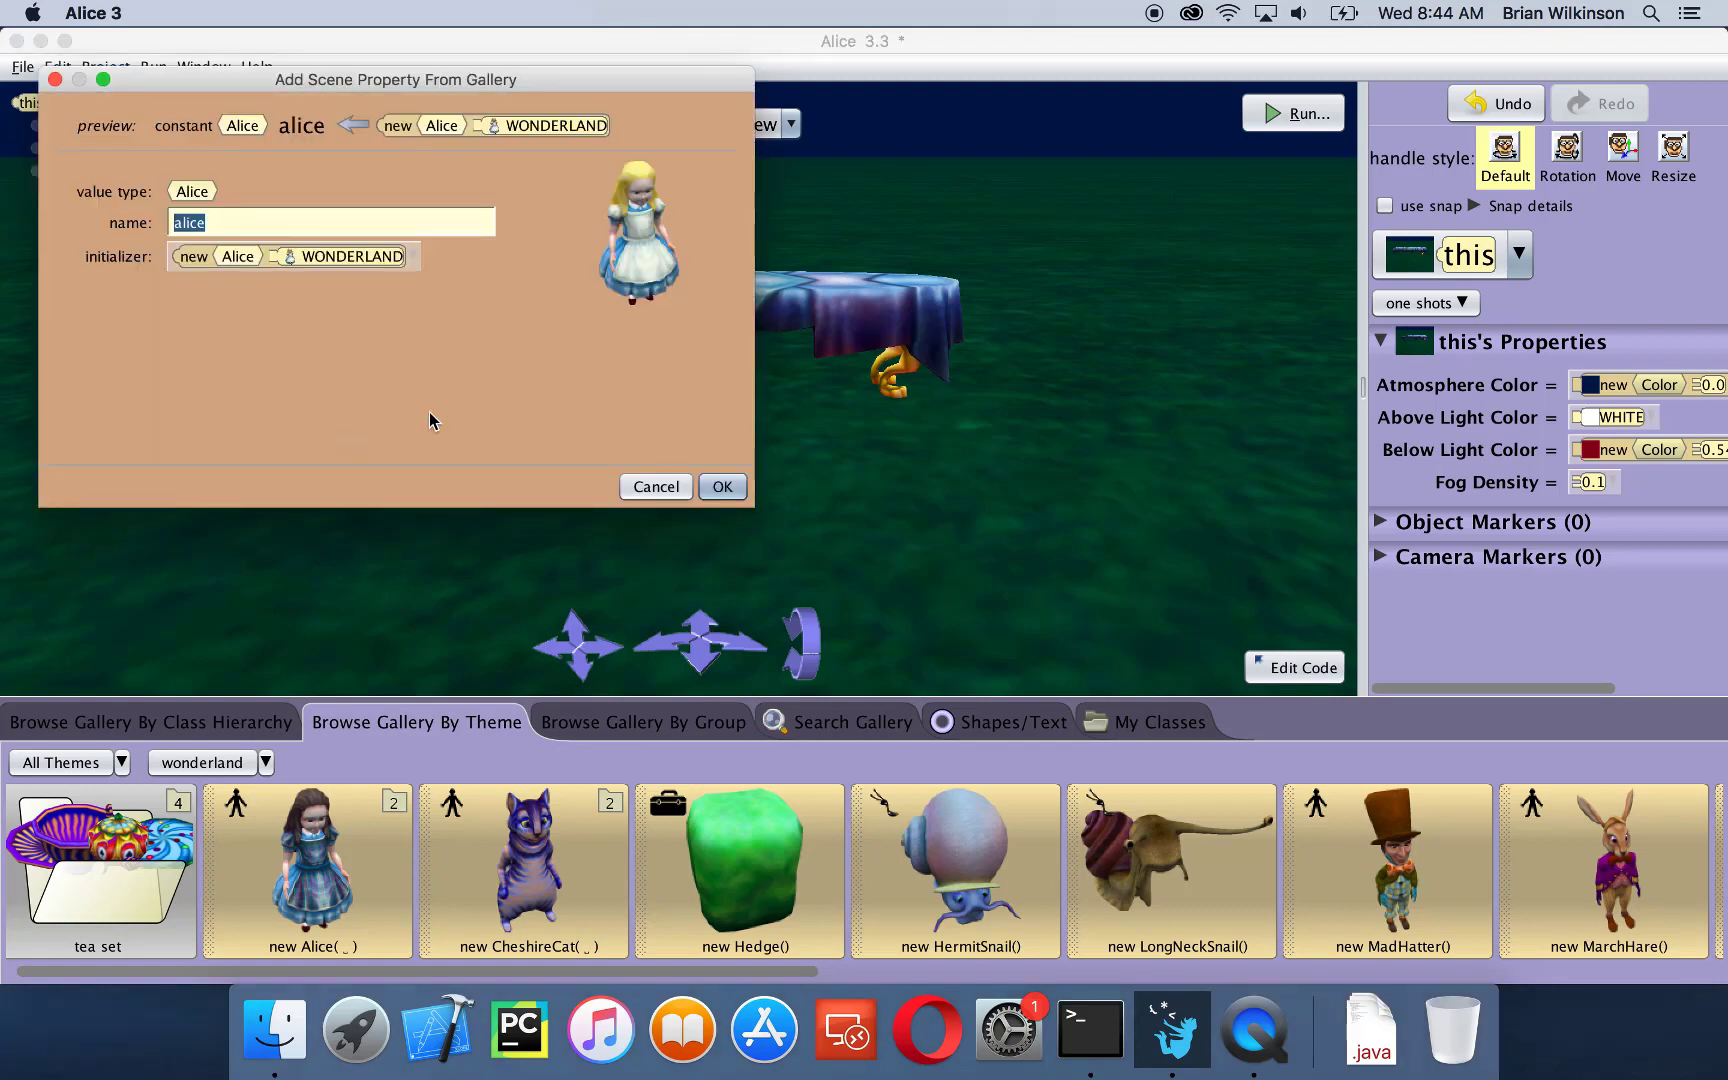
left_click(723, 487)
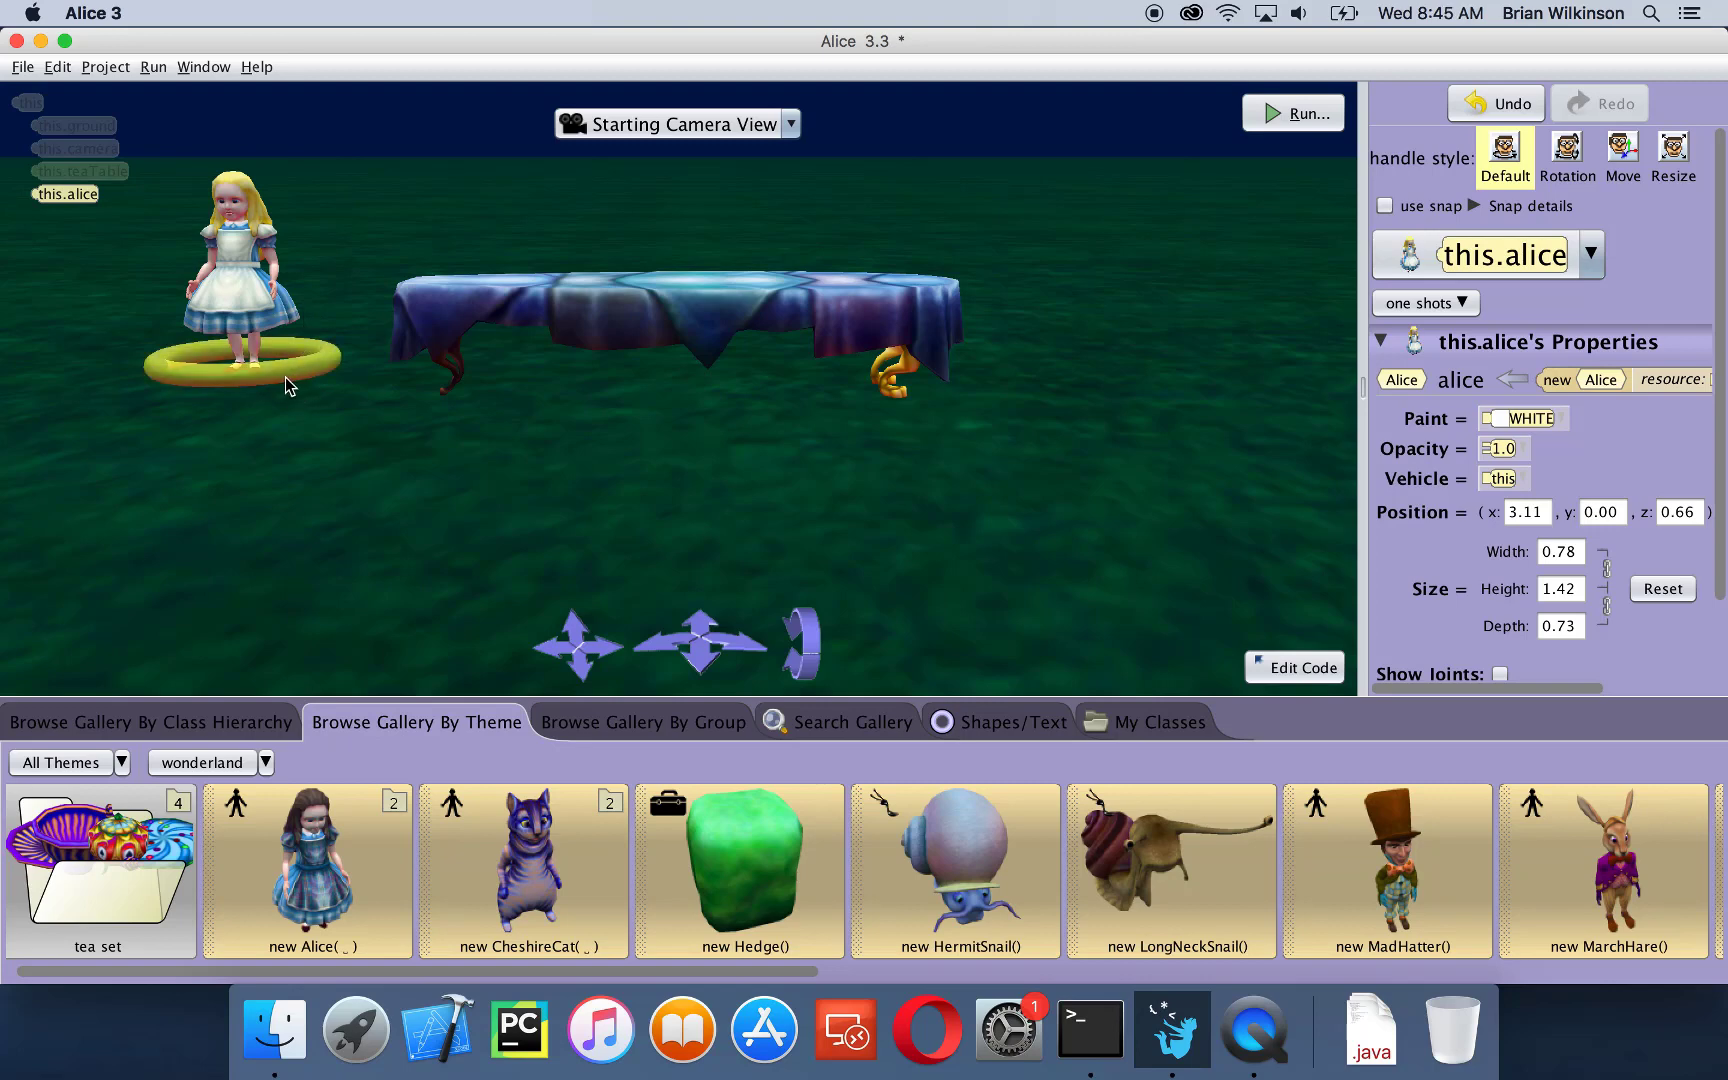
mouse_move(279, 366)
left_mouse_down()
mouse_move(212, 380)
mouse_move(296, 377)
left_mouse_up()
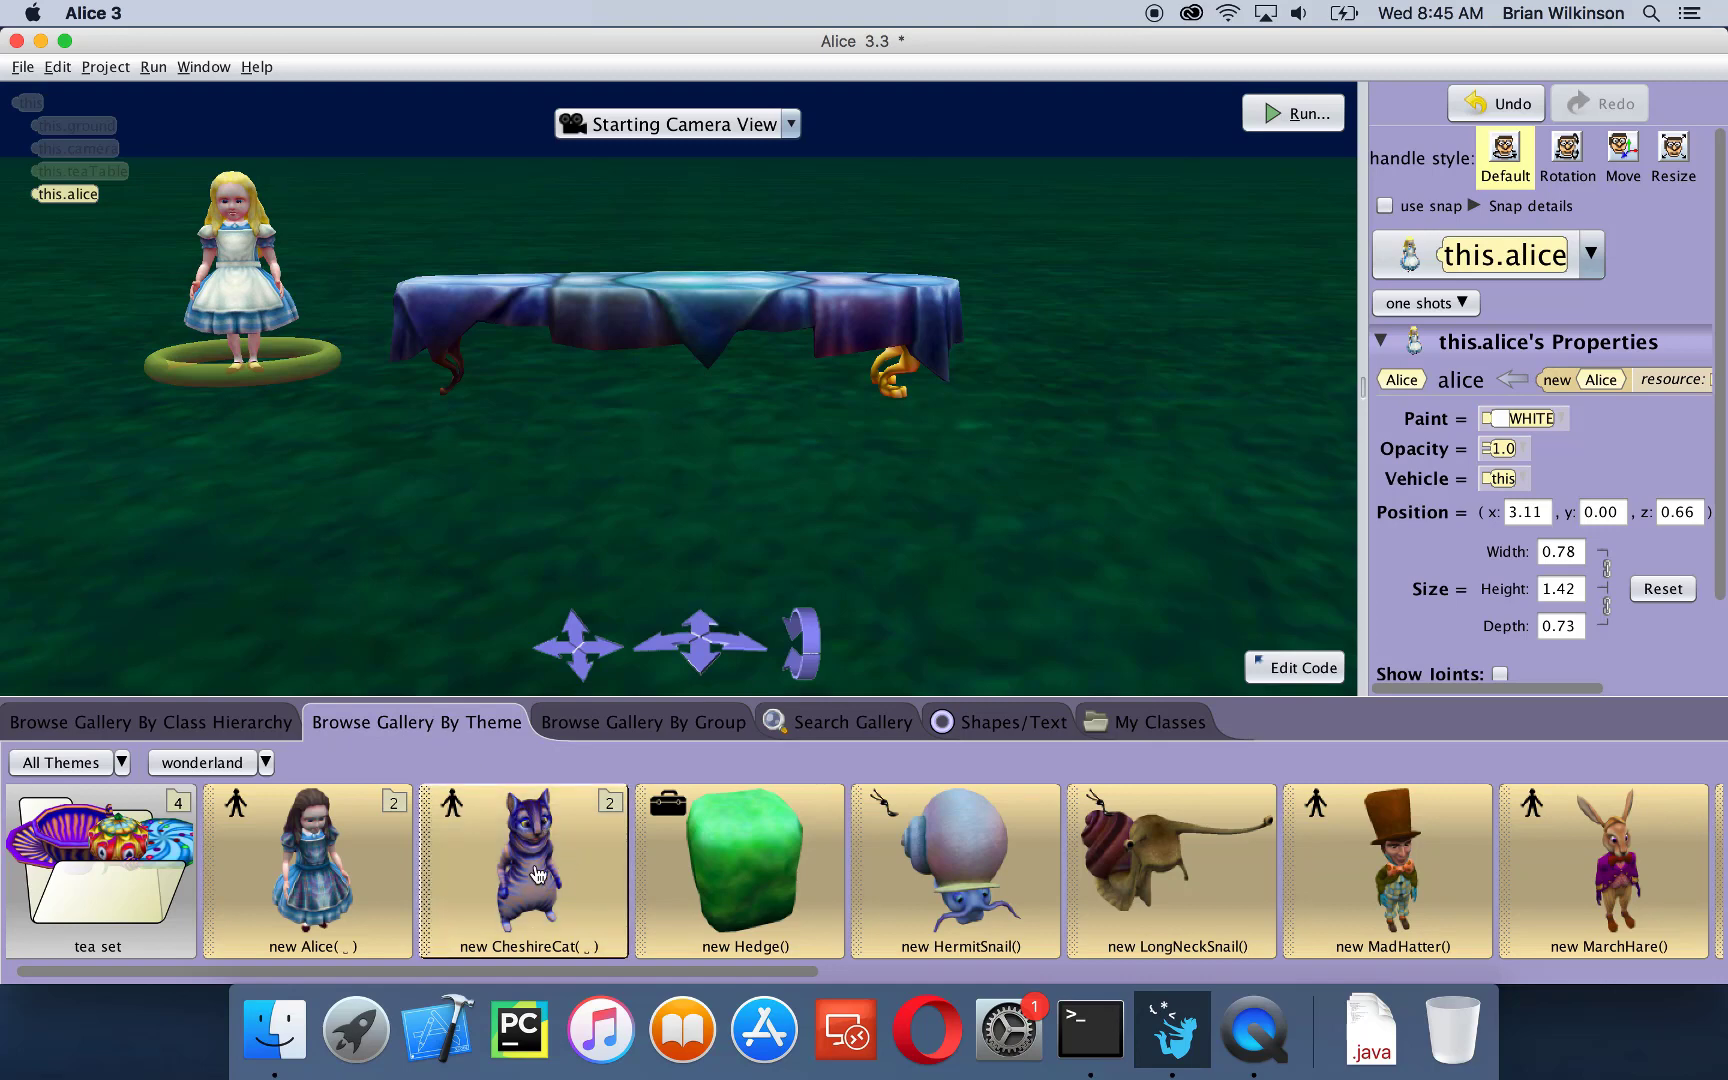
- Add the DEFAULT CheshireCat in front of the tea table and move it back to about x 0.80, z -1.64
left_click_drag(538, 876, 553, 548)
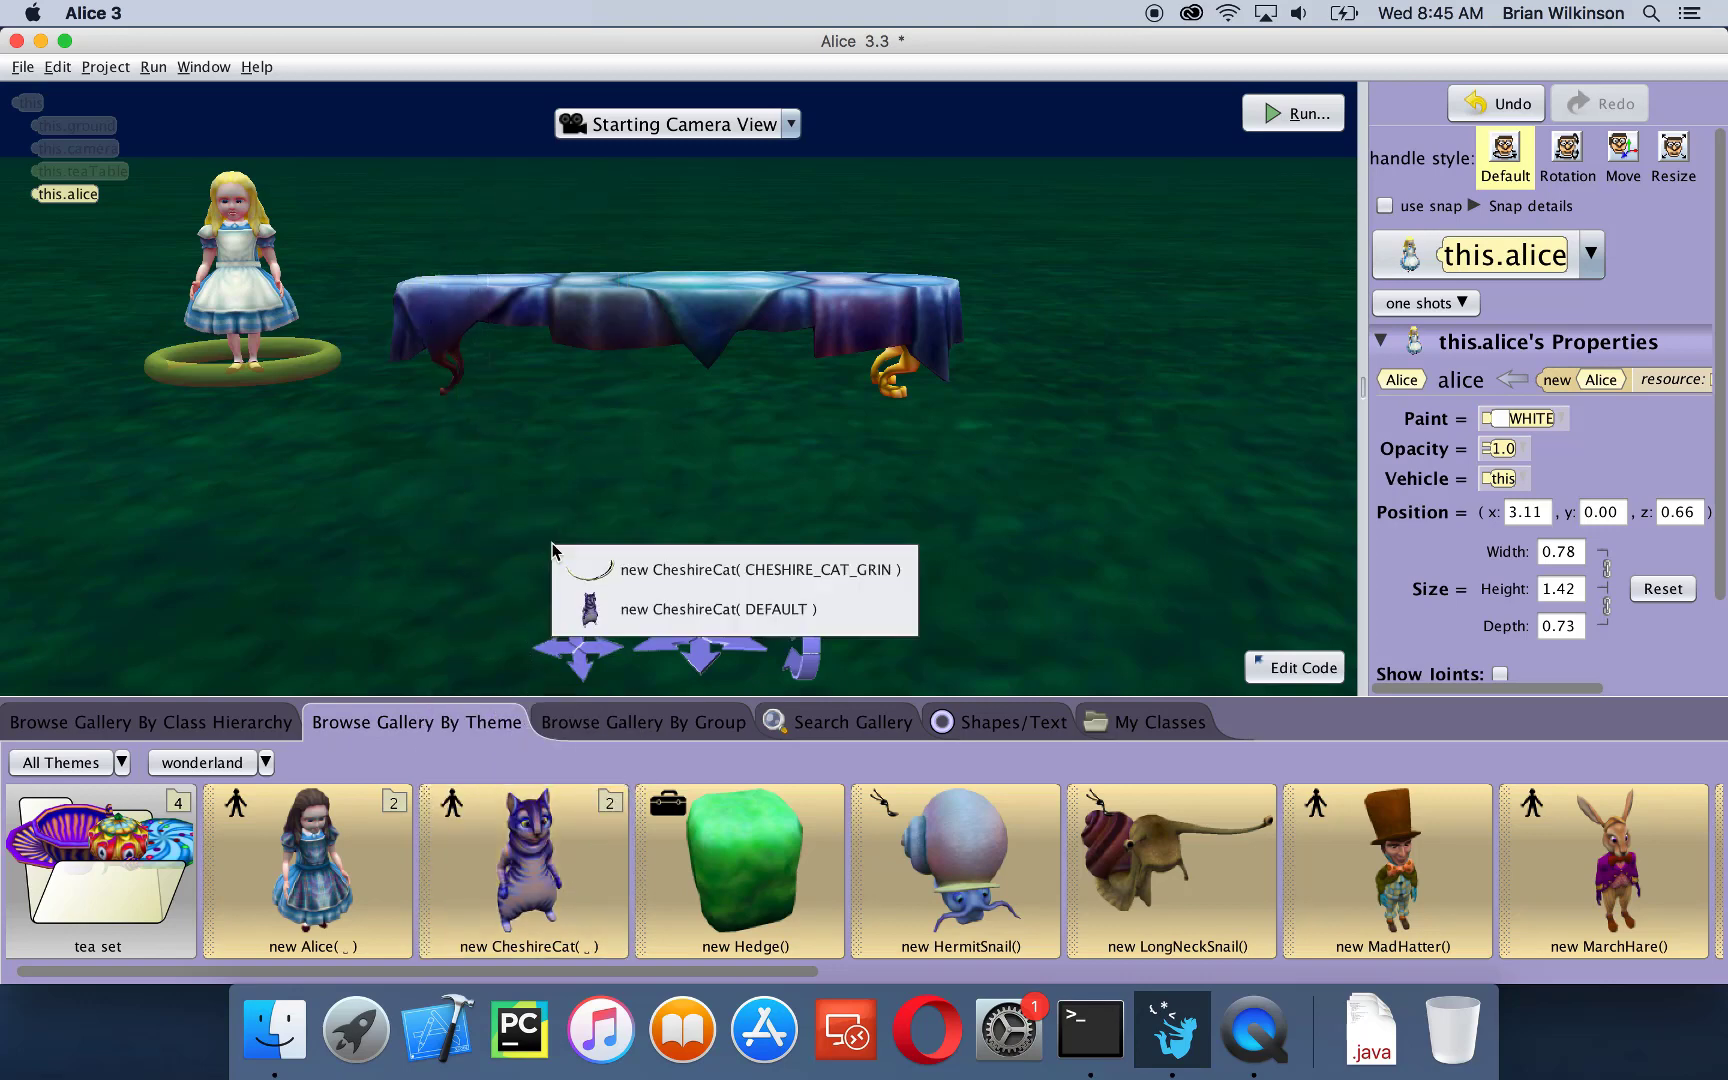
left_click(641, 611)
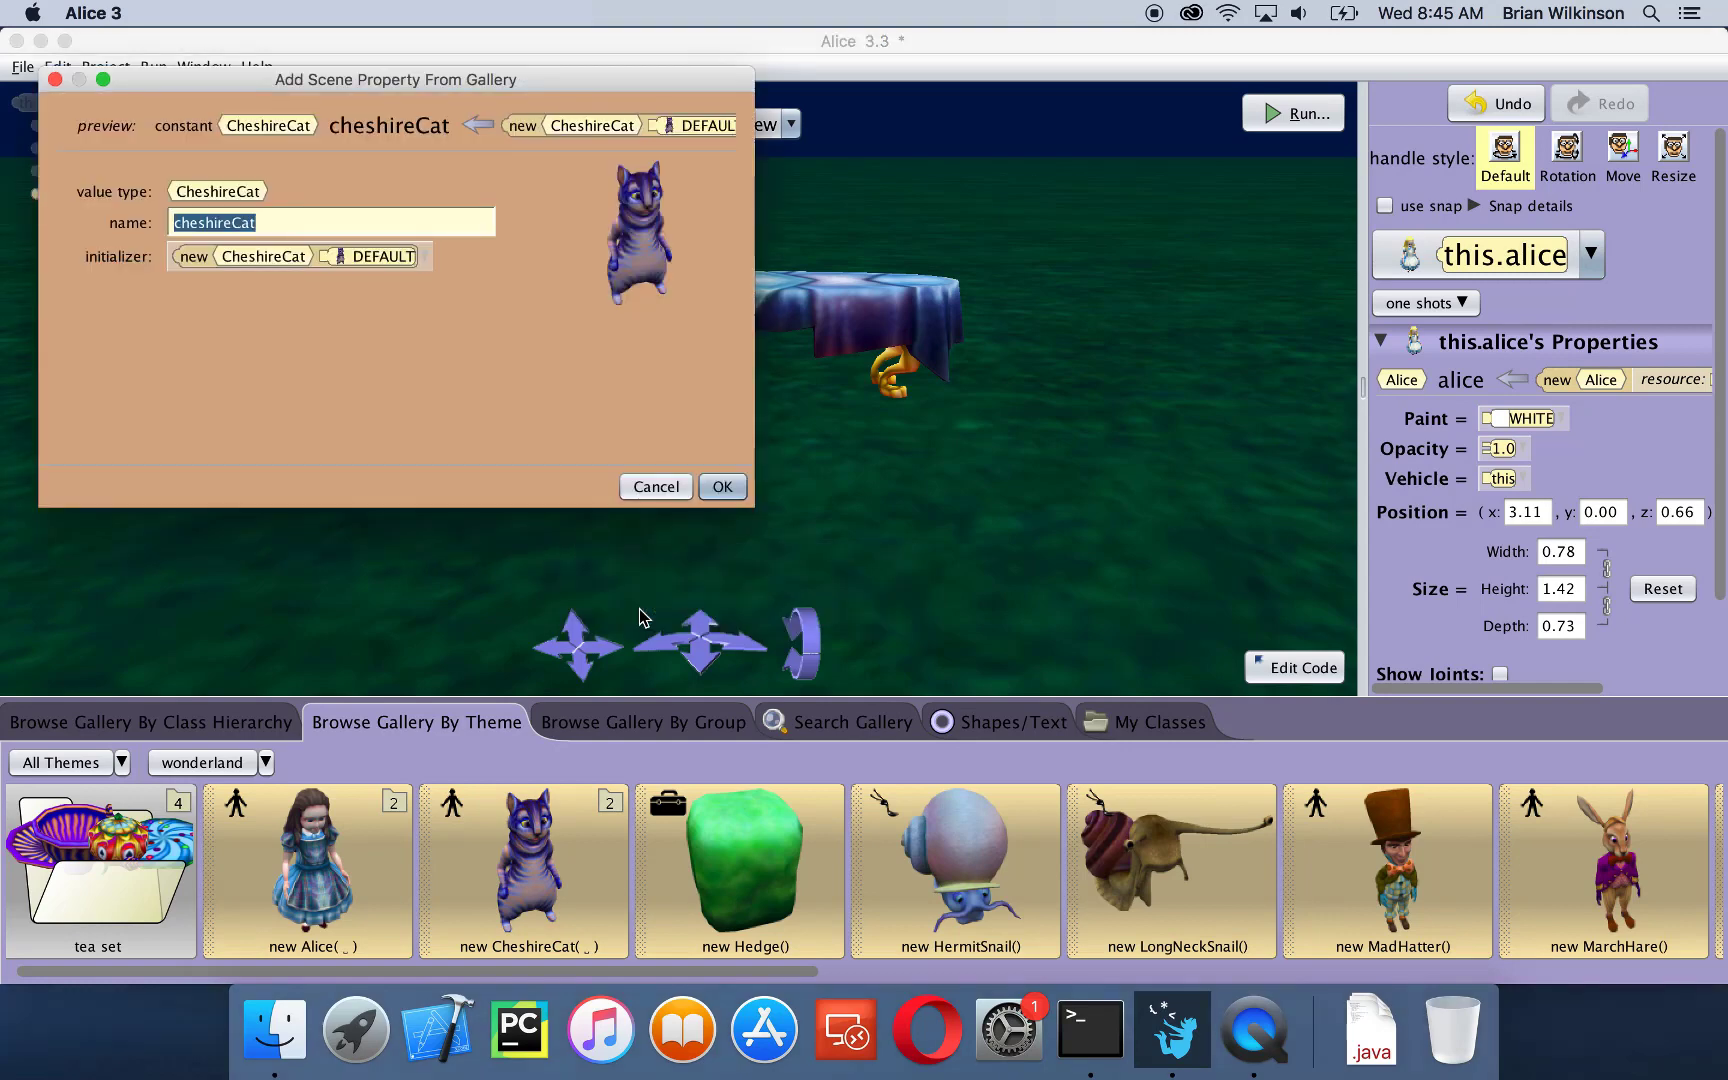
left_click(735, 487)
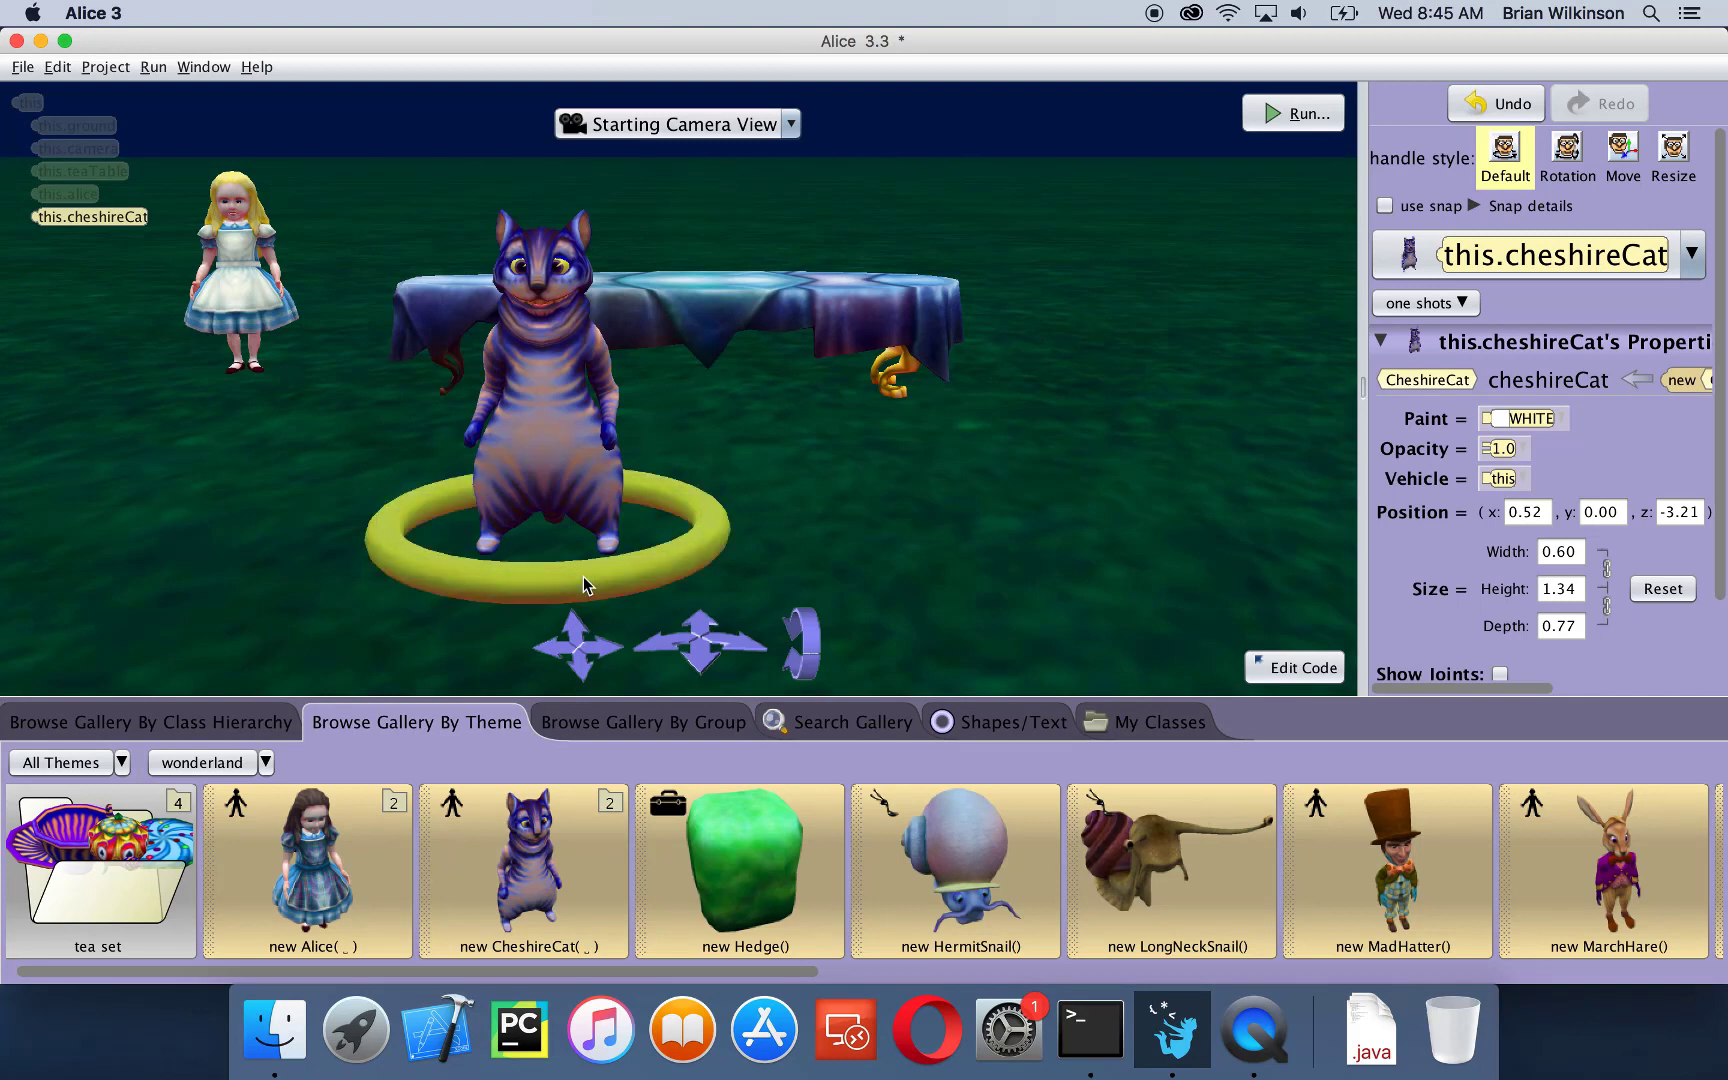
left_click_drag(455, 530, 460, 437)
left_click(542, 390)
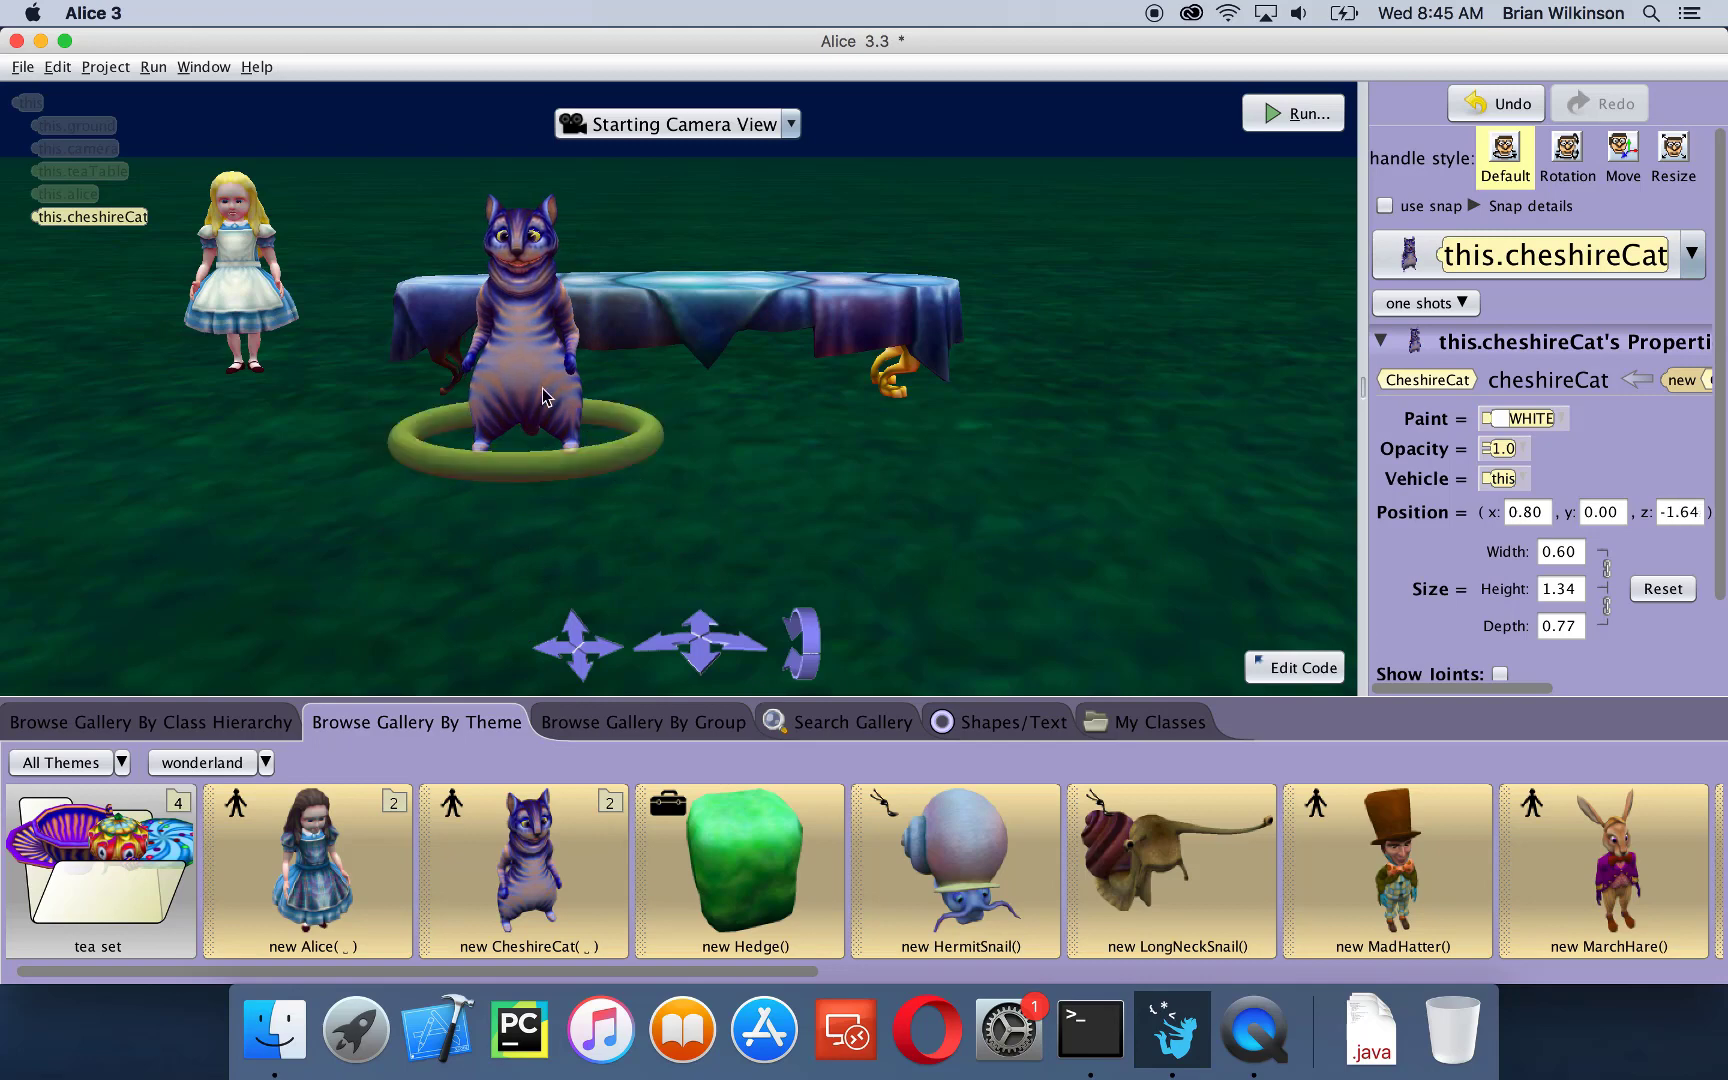
- Search the entire gallery for "chair"
scroll(975, 877, "right", 15)
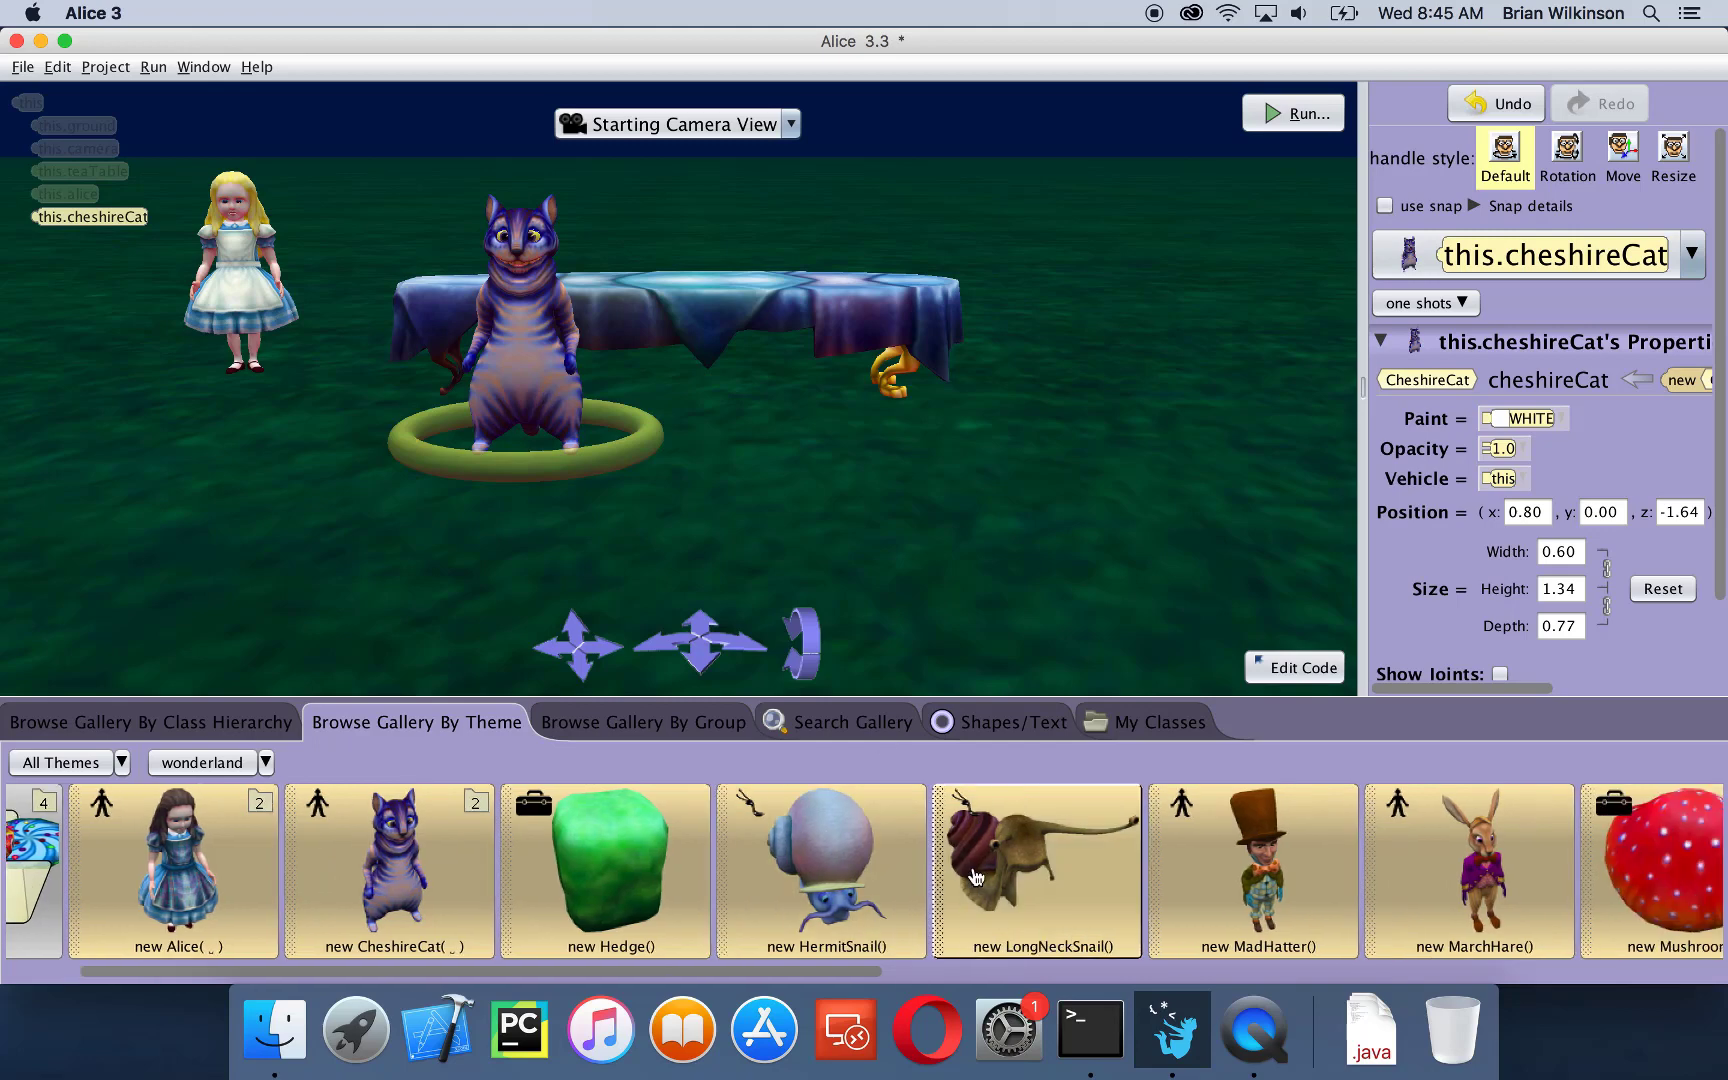
scroll(975, 877, "left", 10)
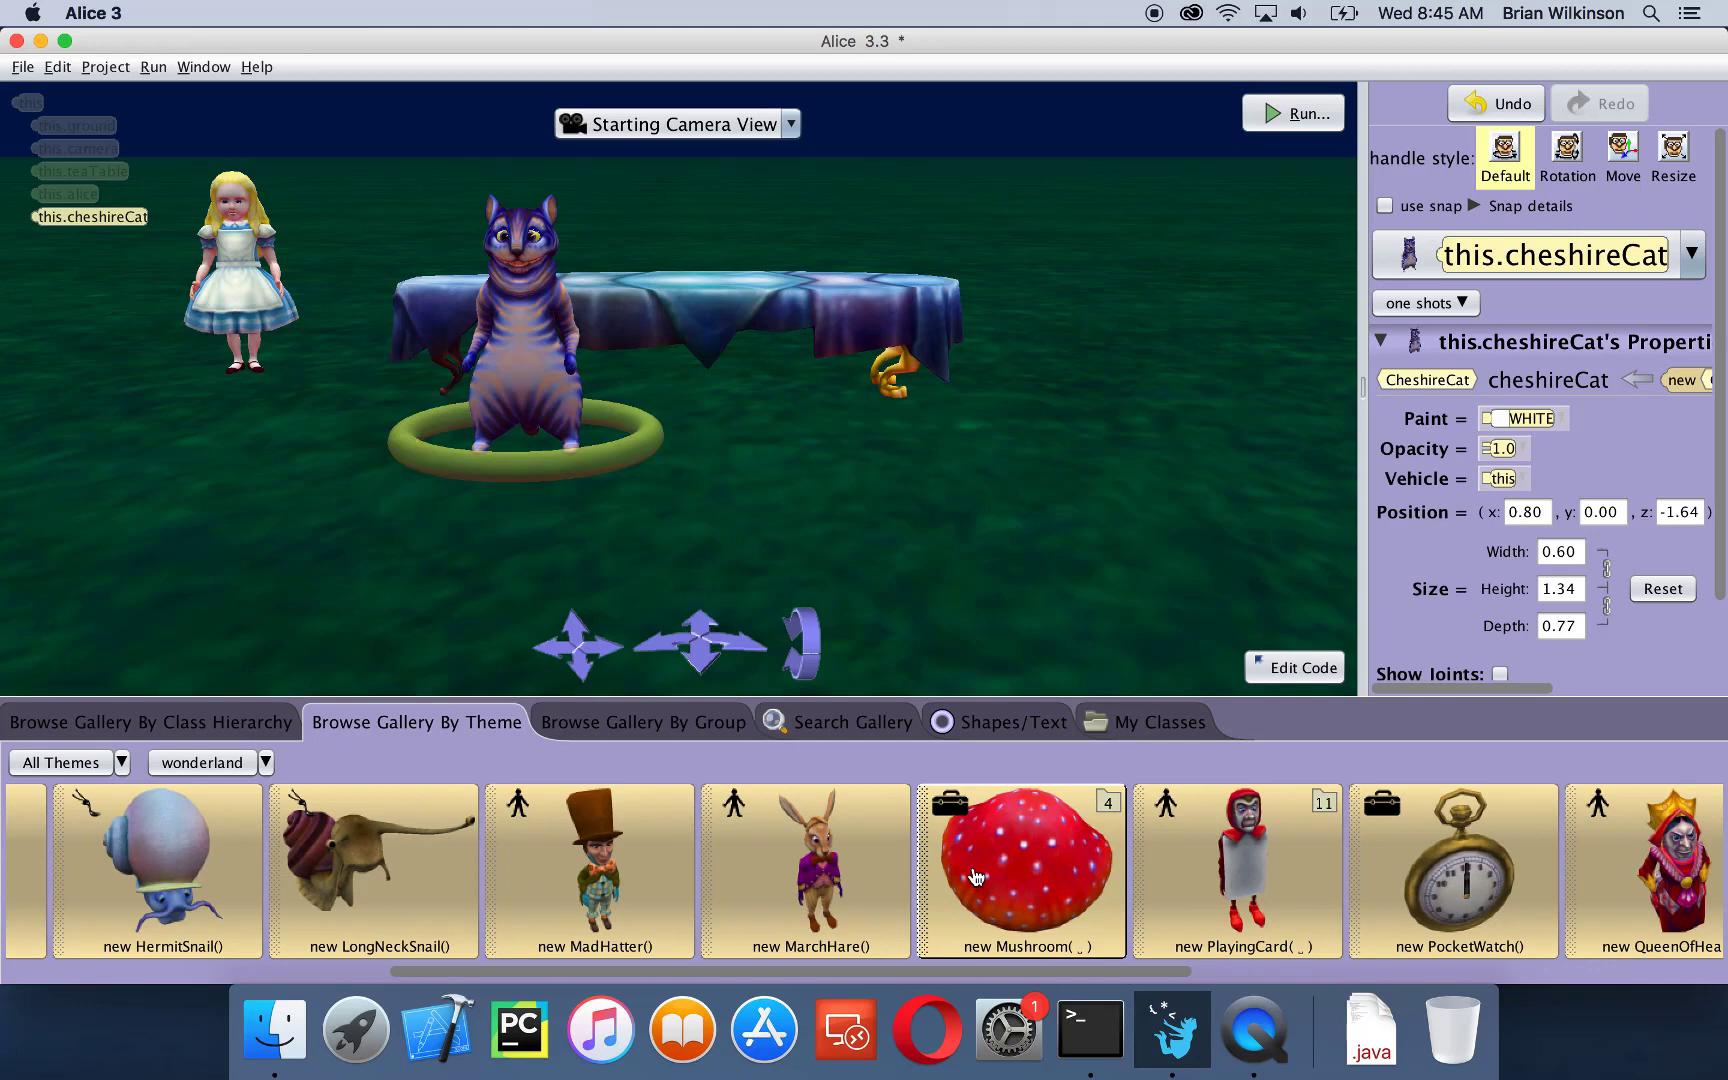
left_click(867, 731)
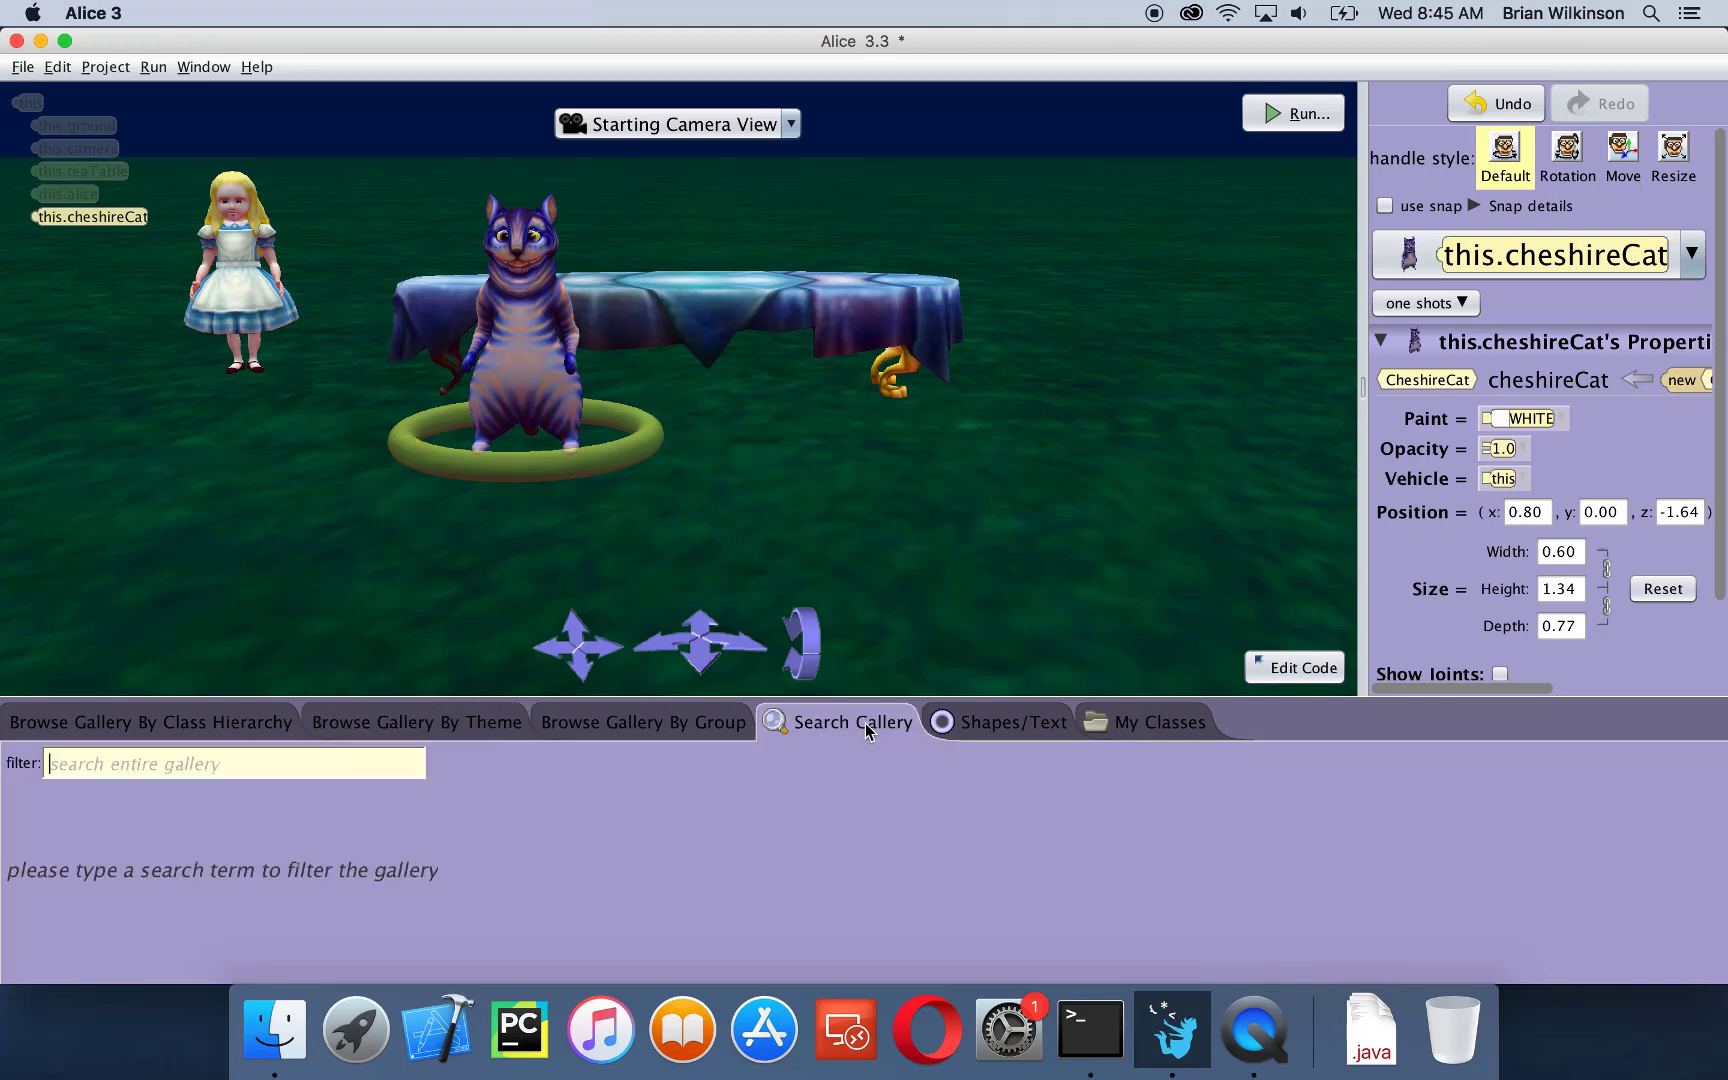
left_click(378, 765)
type("c")
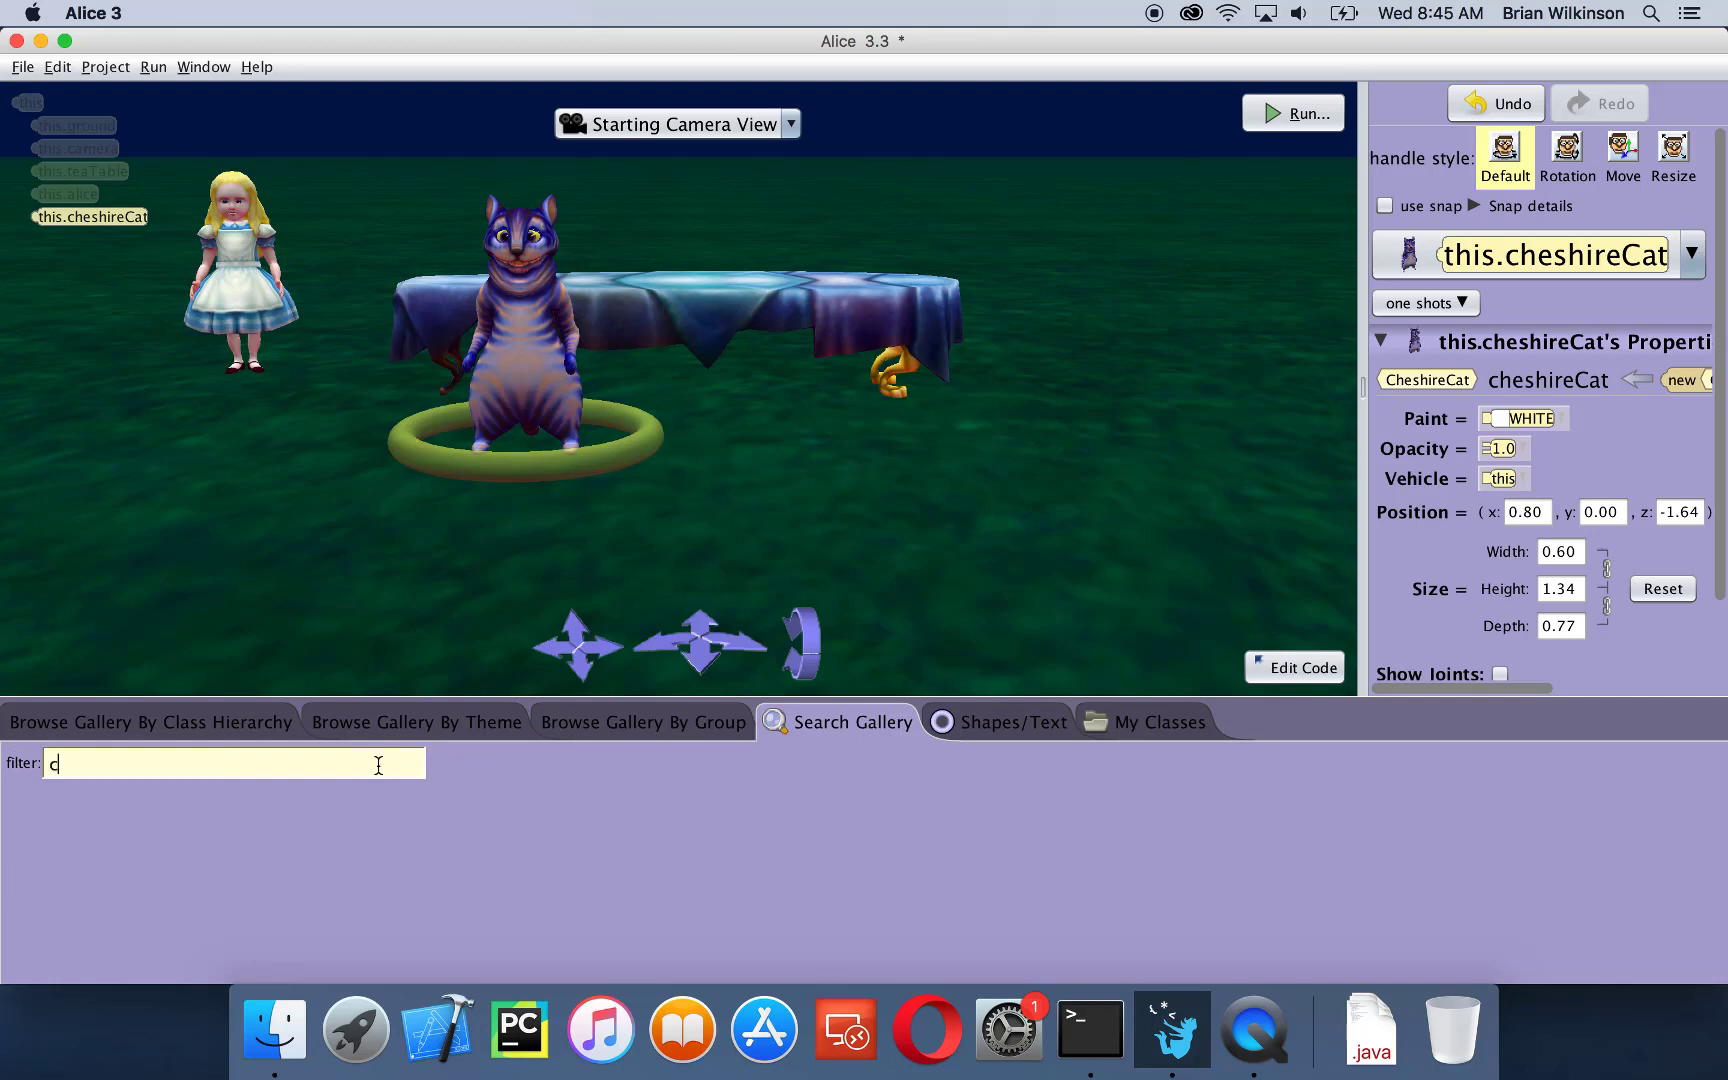
type("hair")
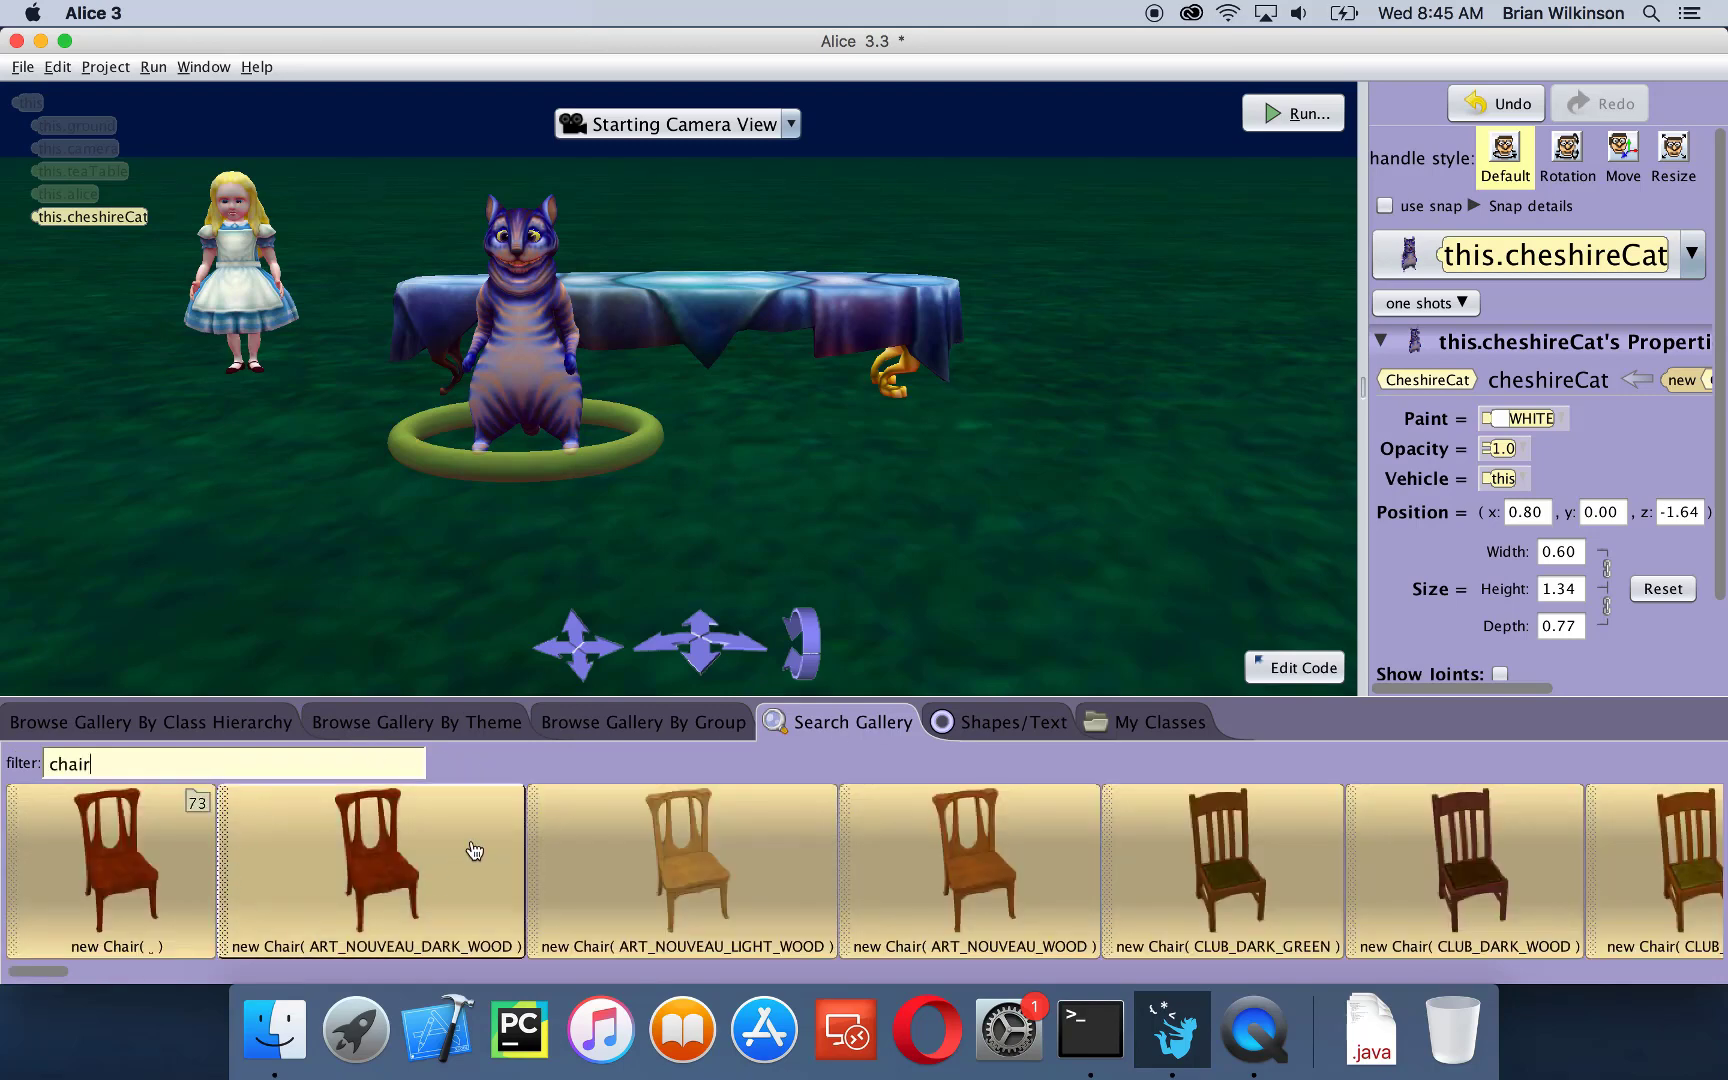
- Add the COLONIAL_BLUE chair from the search results to the scene, keeping the name chair
scroll(1119, 835, "right", 10)
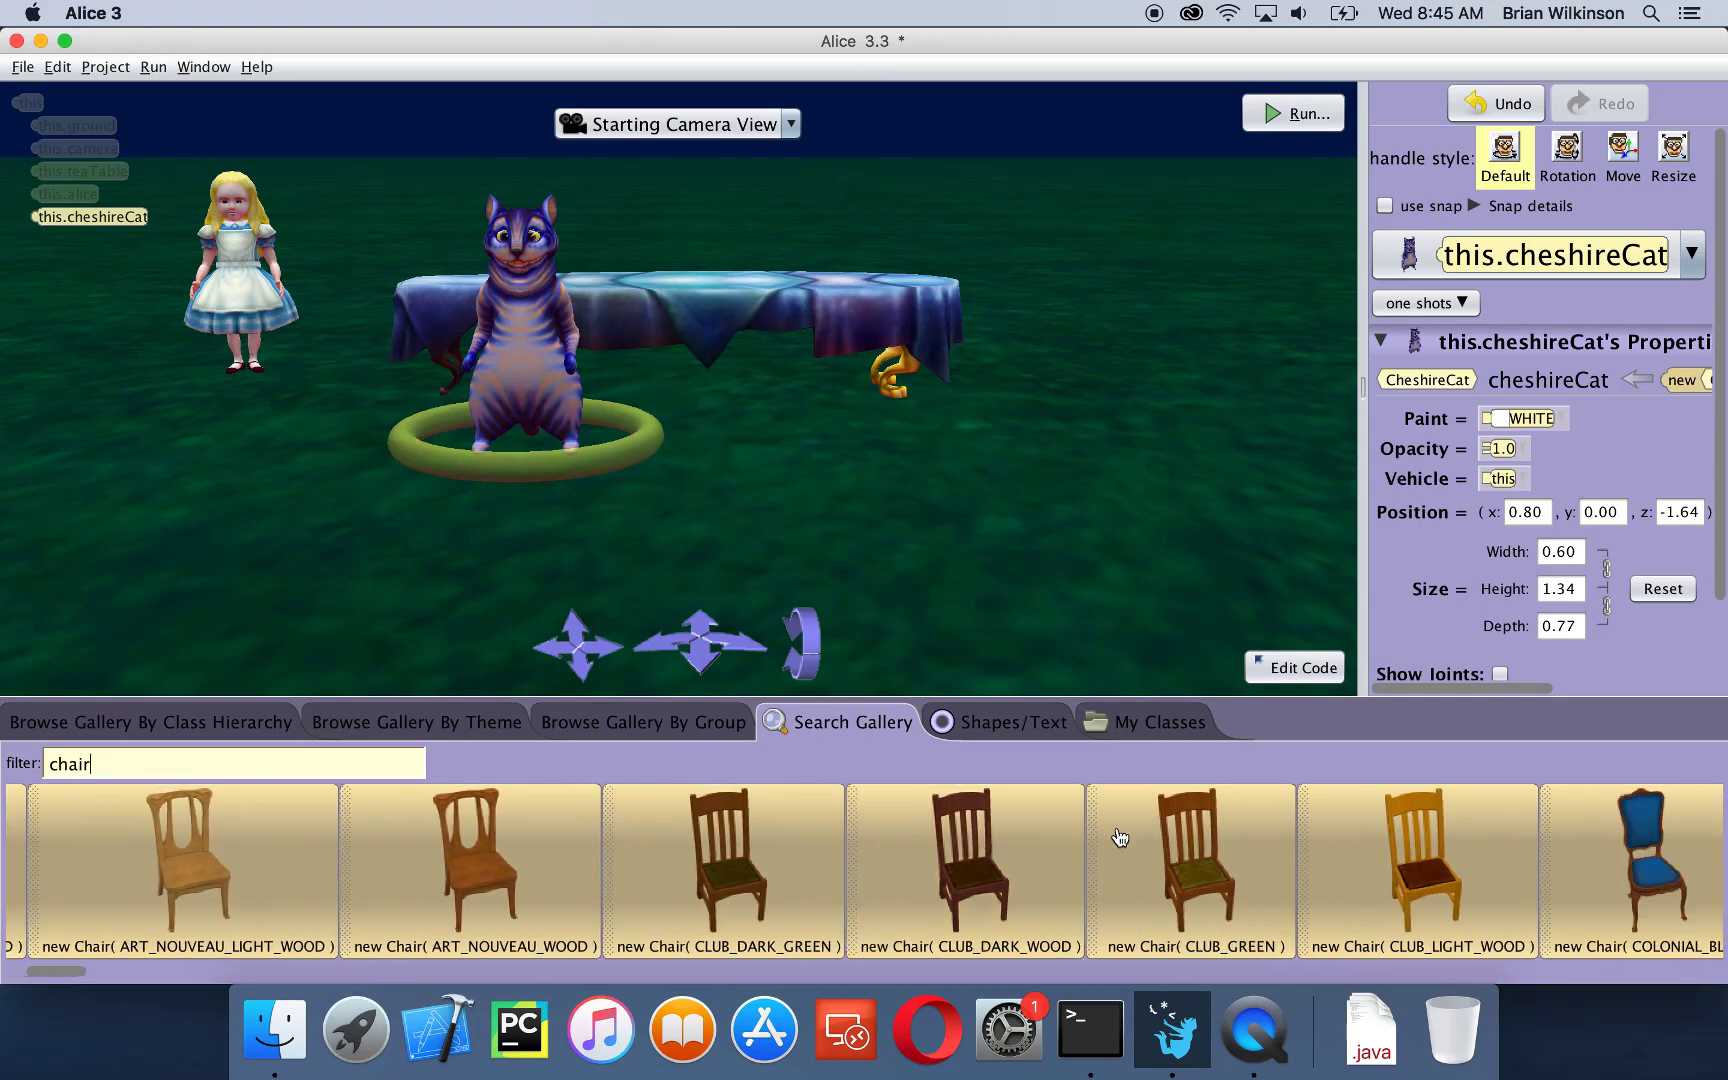
scroll(1119, 836, "right", 5)
scroll(1119, 836, "left", 10)
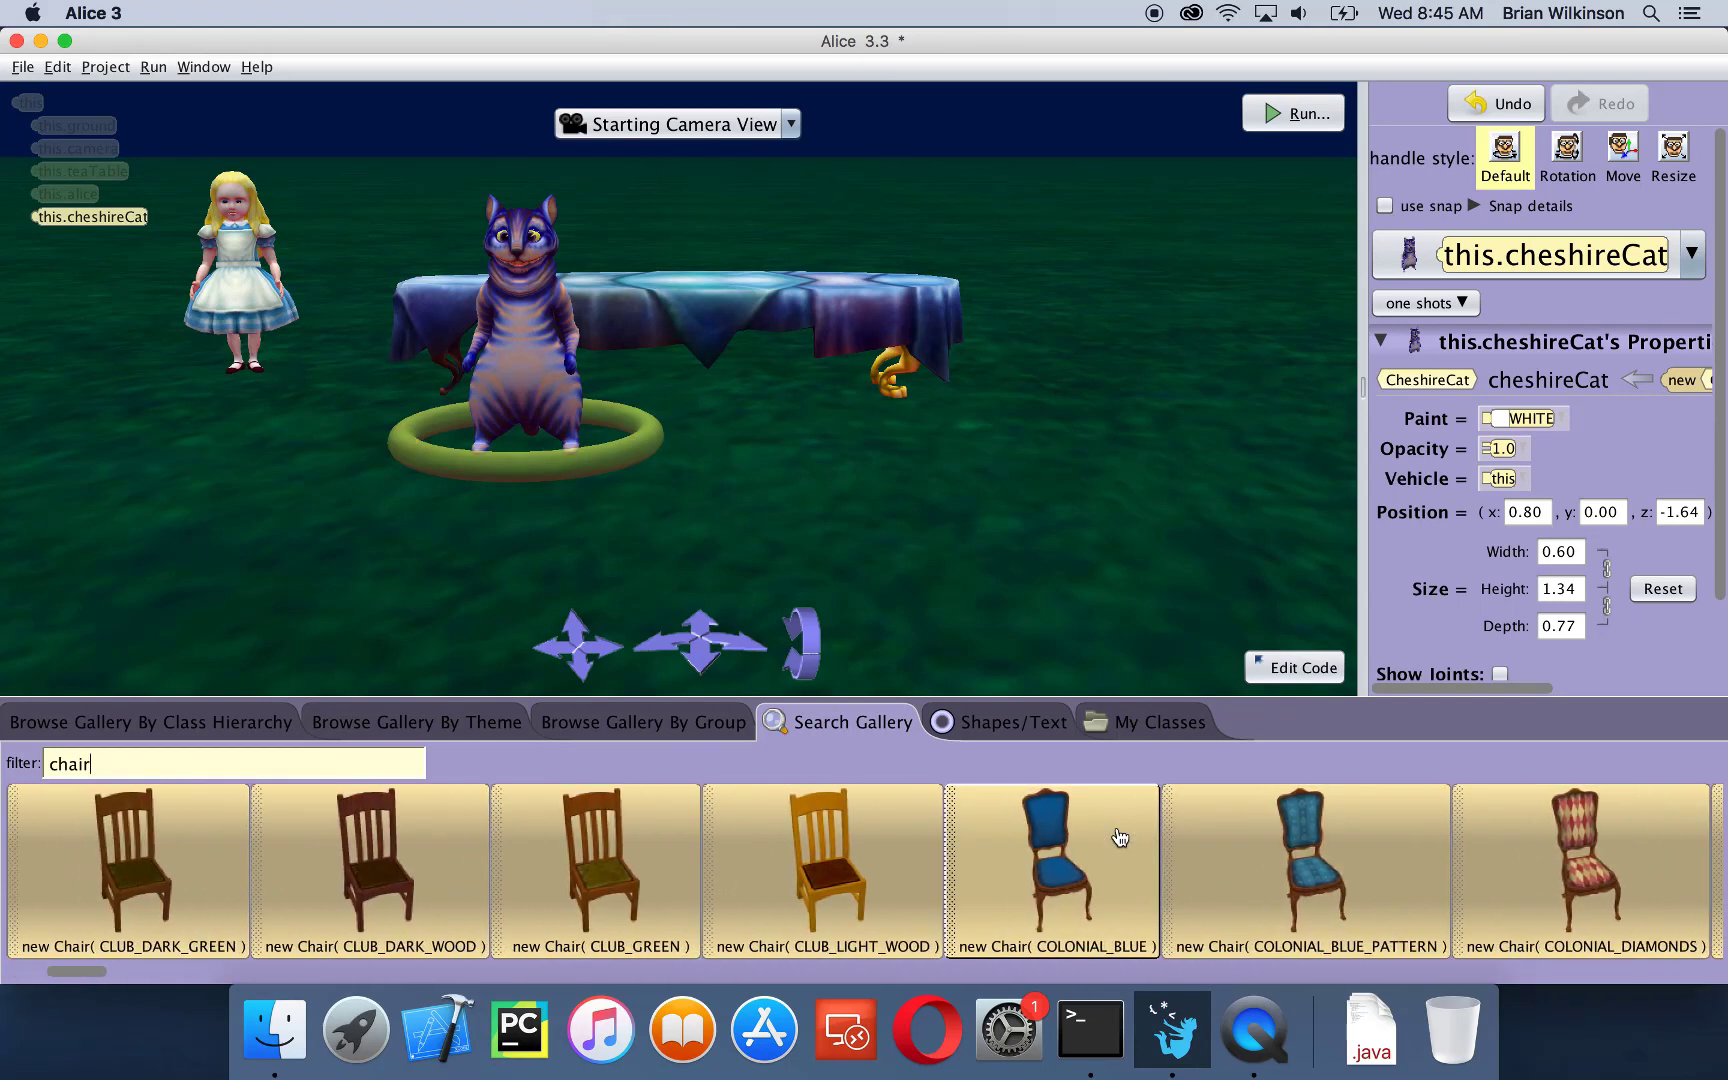
scroll(1119, 836, "left", 1)
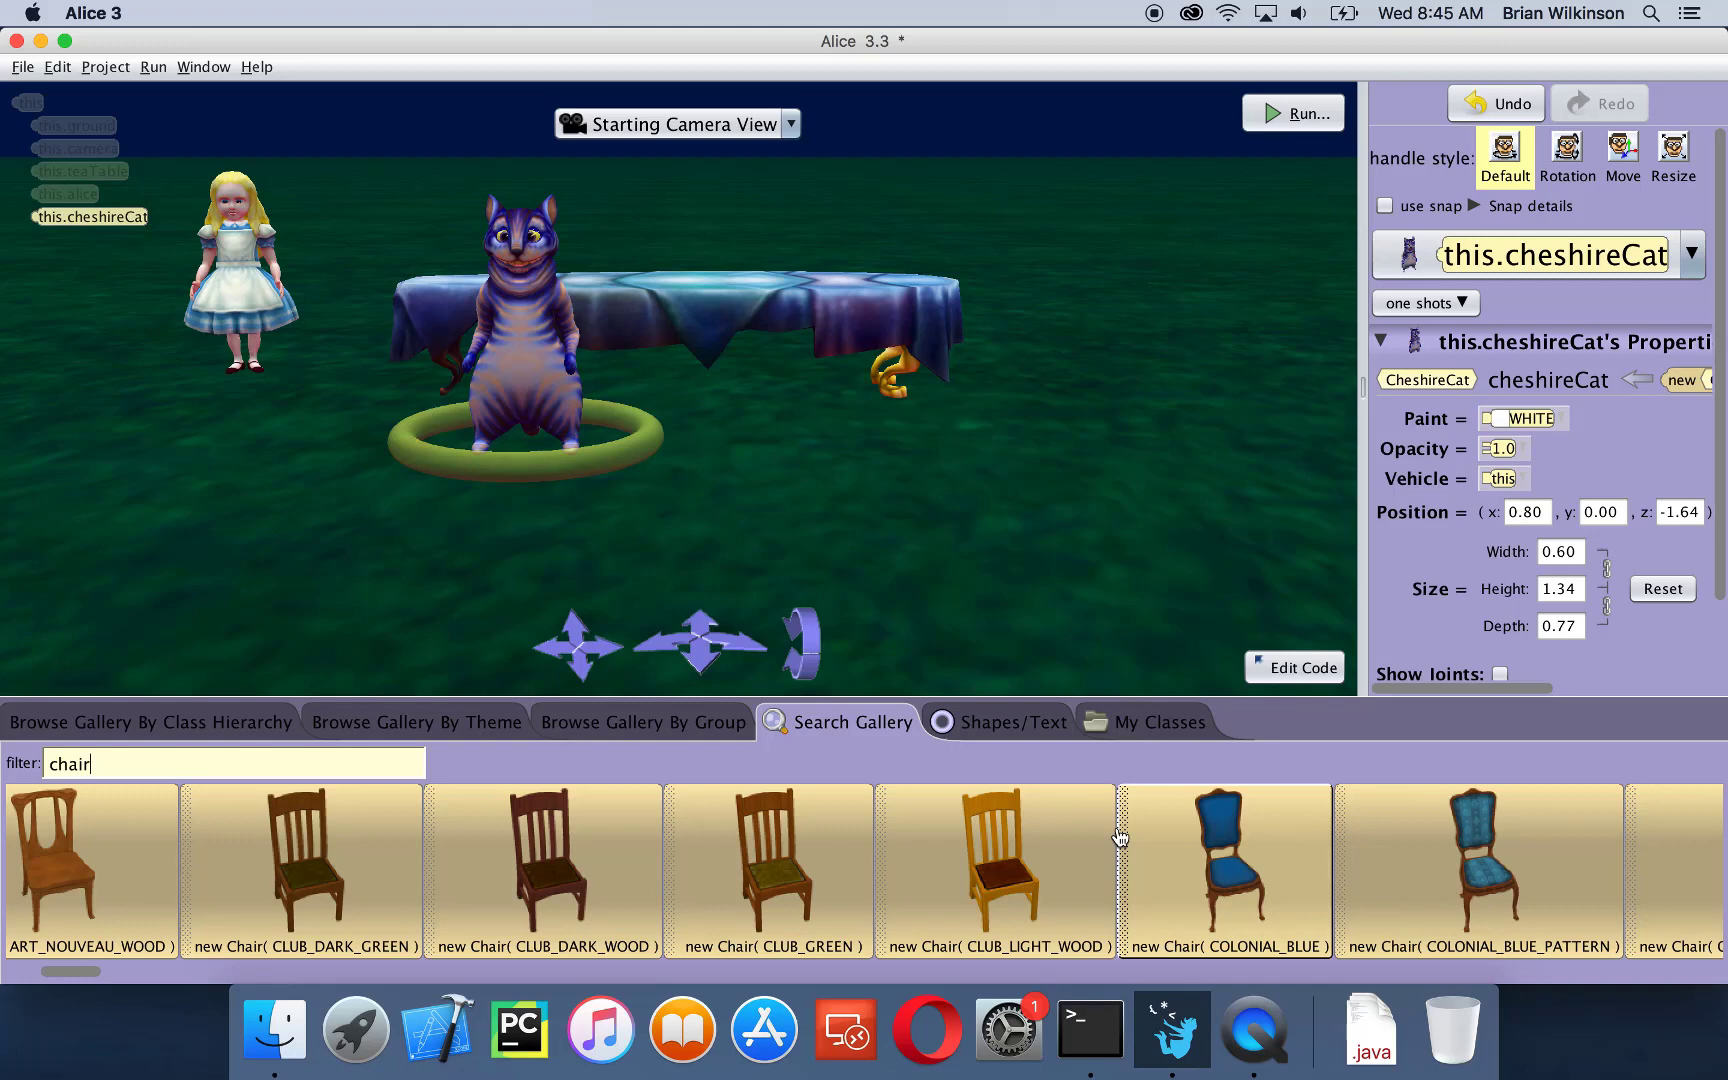
scroll(1119, 836, "right", 1)
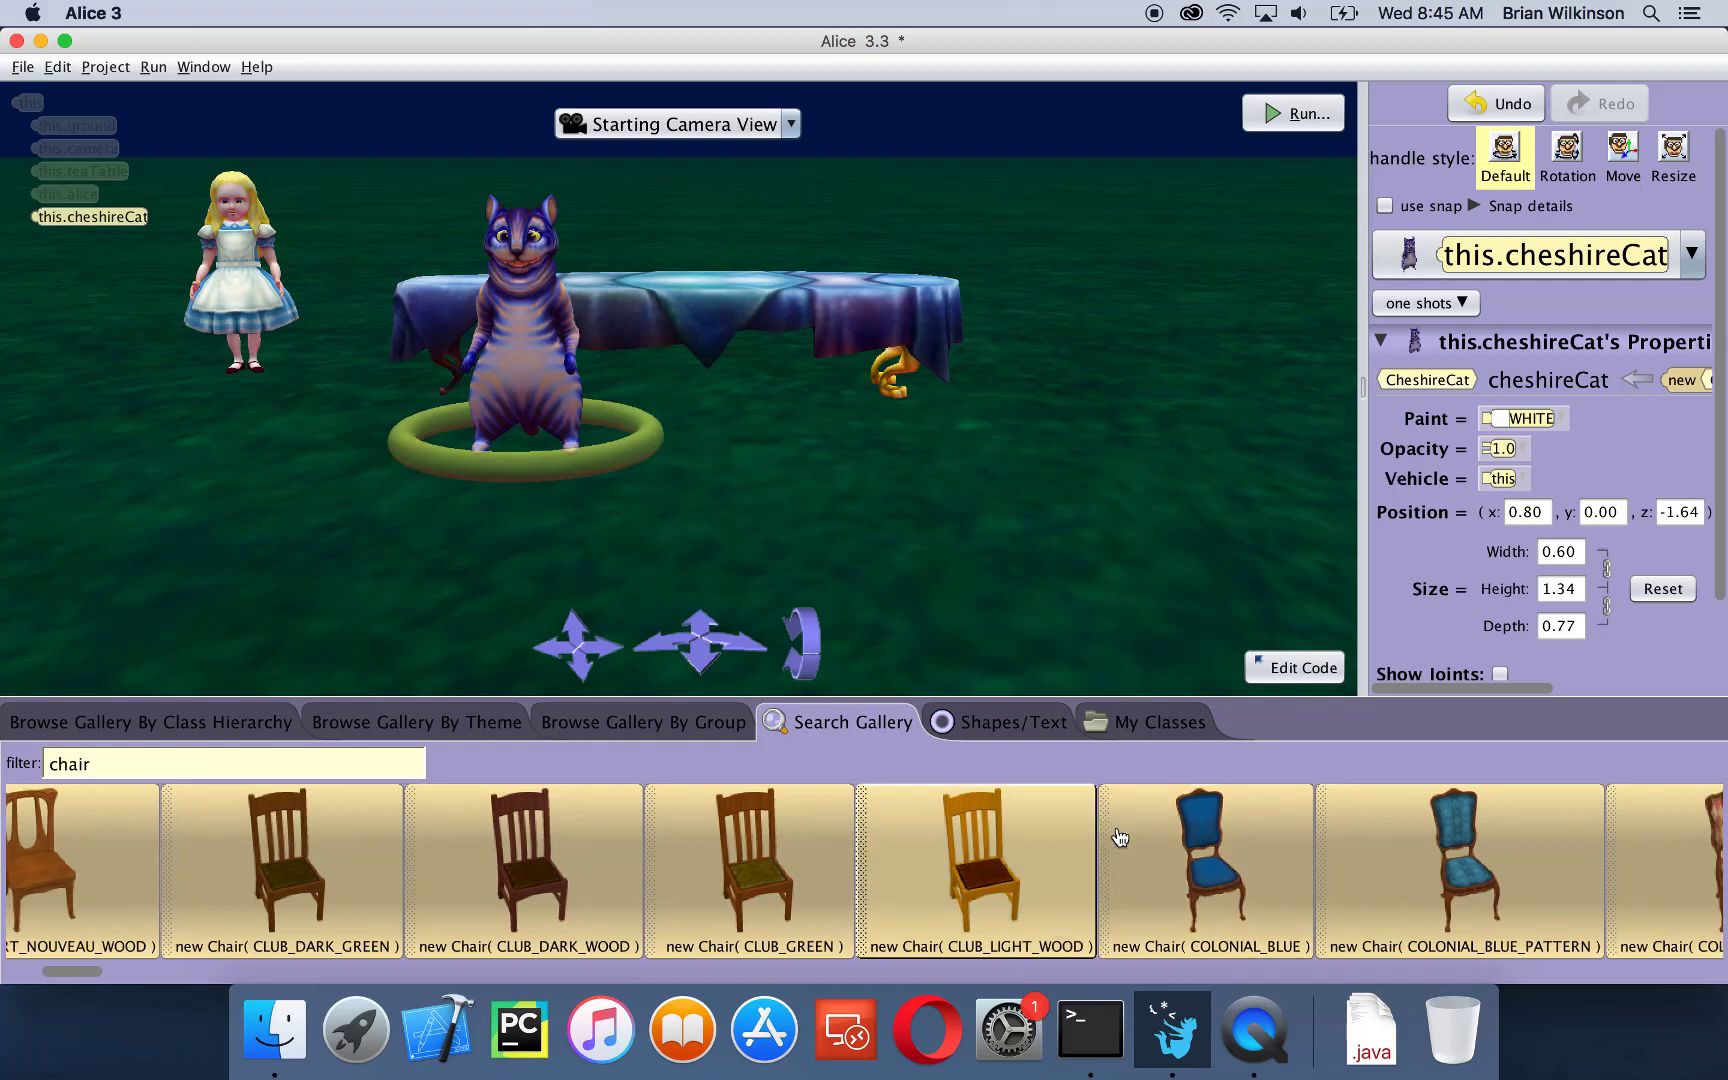
left_click(1210, 870)
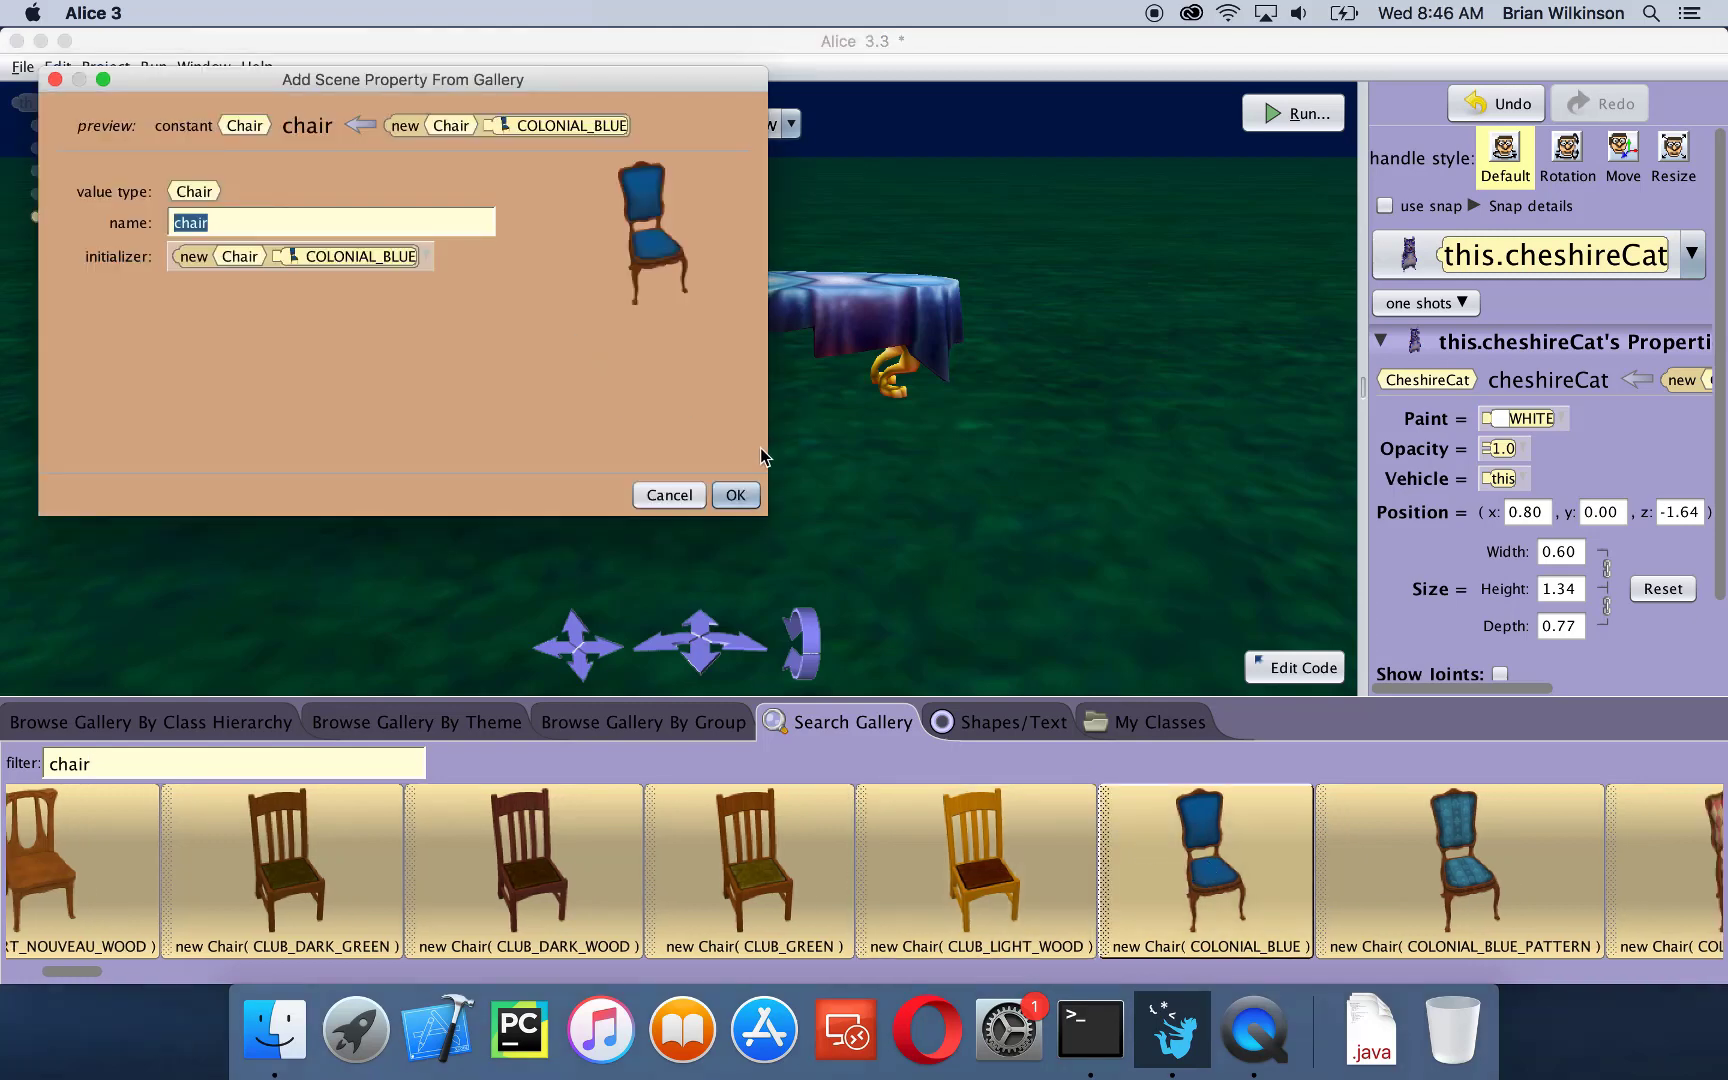
left_click(737, 497)
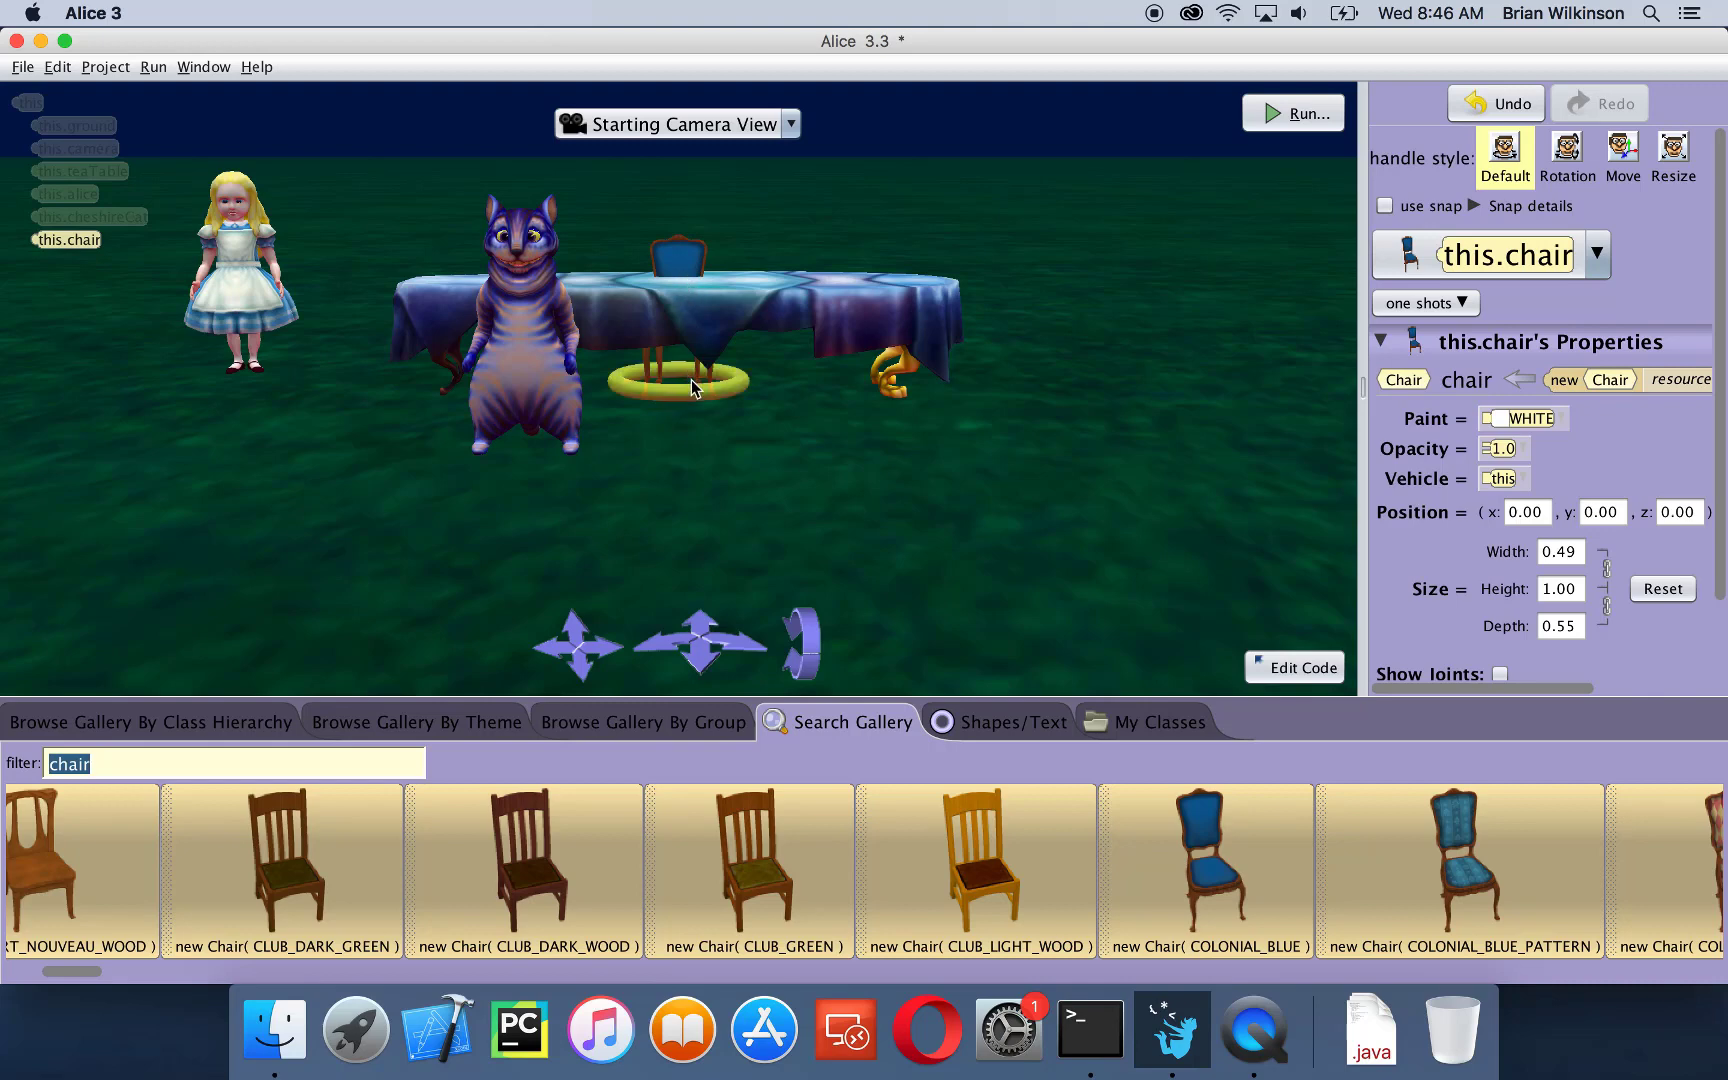
- Move the blue chair out from behind the tea table to its free end, at about x -2.59, z 0.51
mouse_move(697, 397)
left_mouse_down()
mouse_move(682, 398)
mouse_move(716, 412)
left_mouse_up()
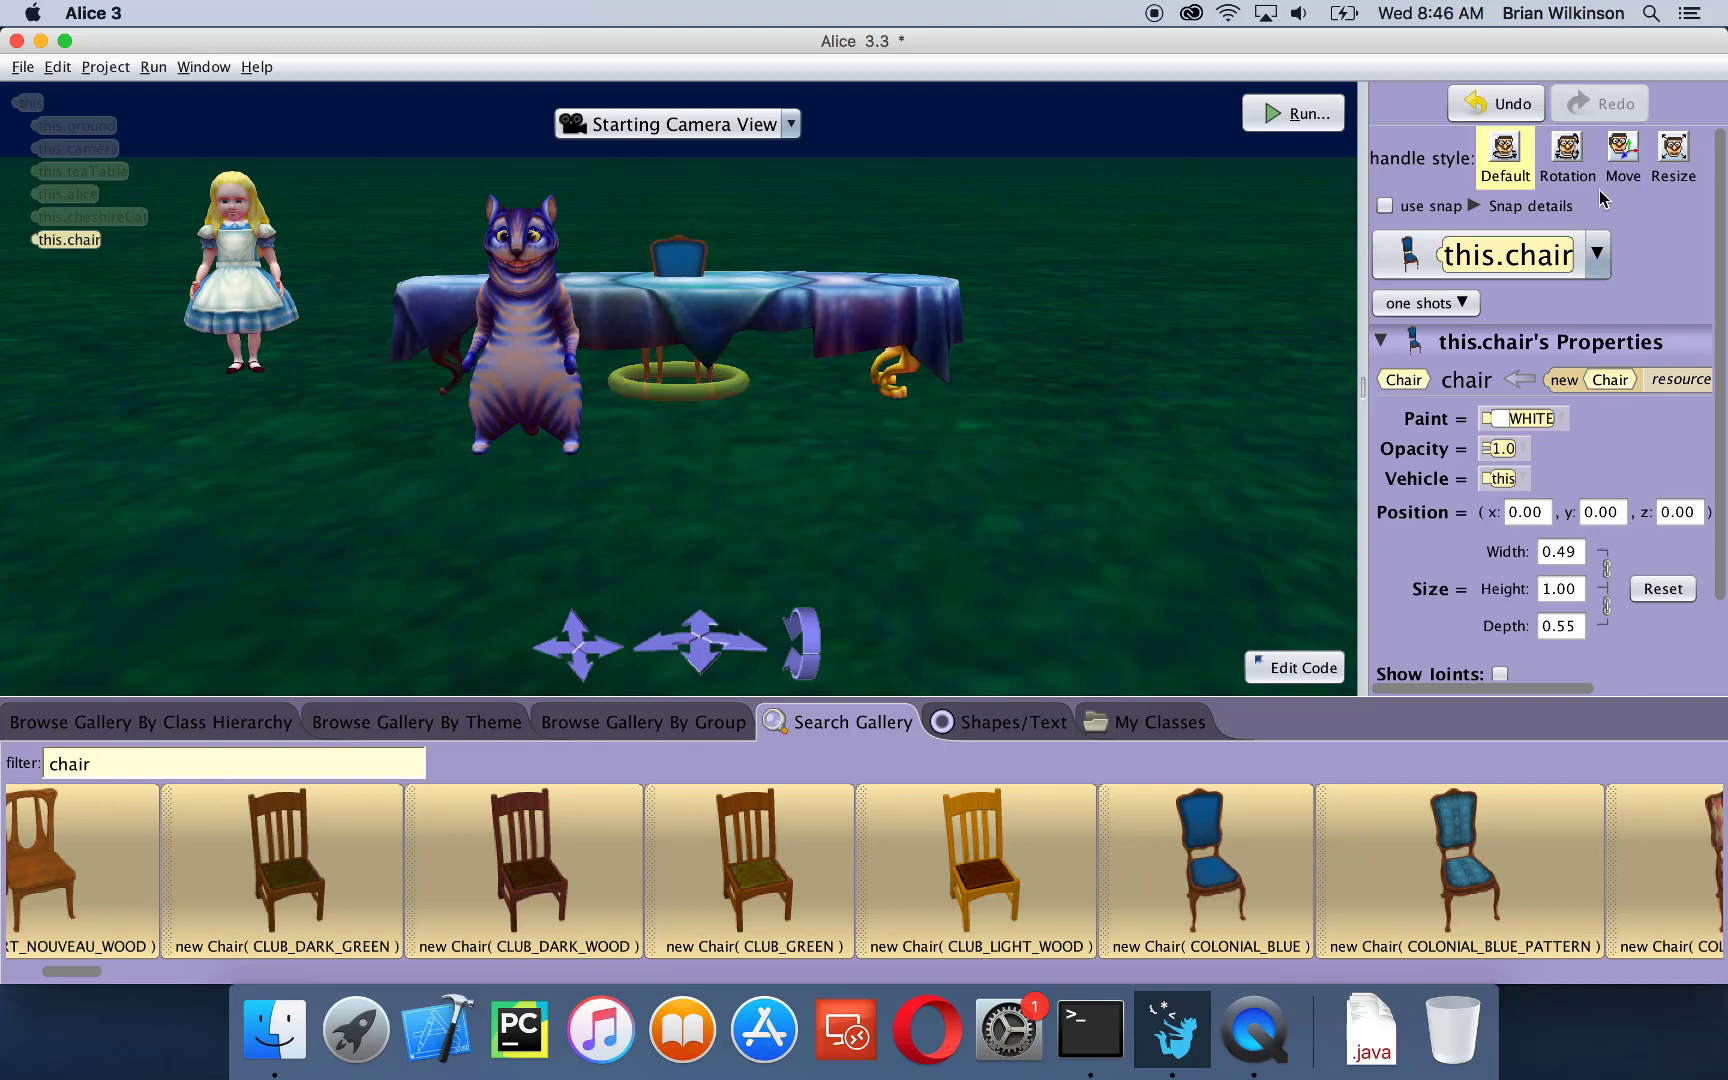
left_click(1623, 150)
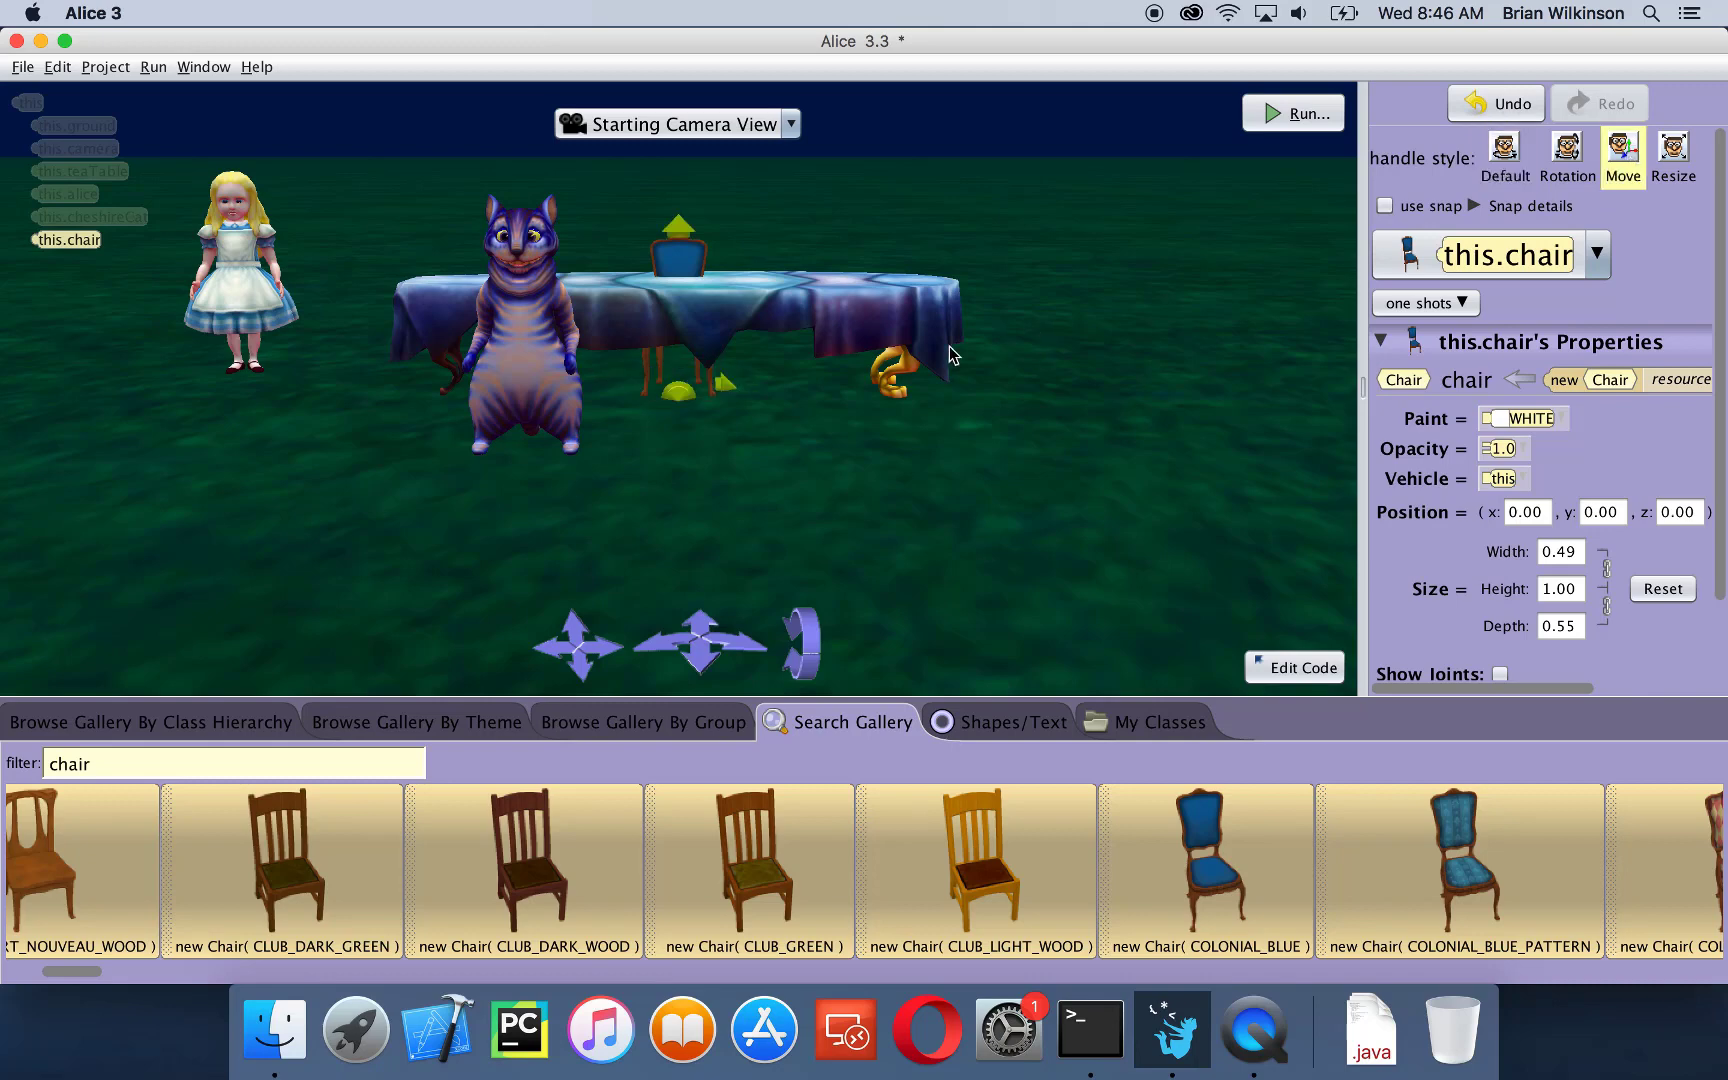
left_click(725, 395)
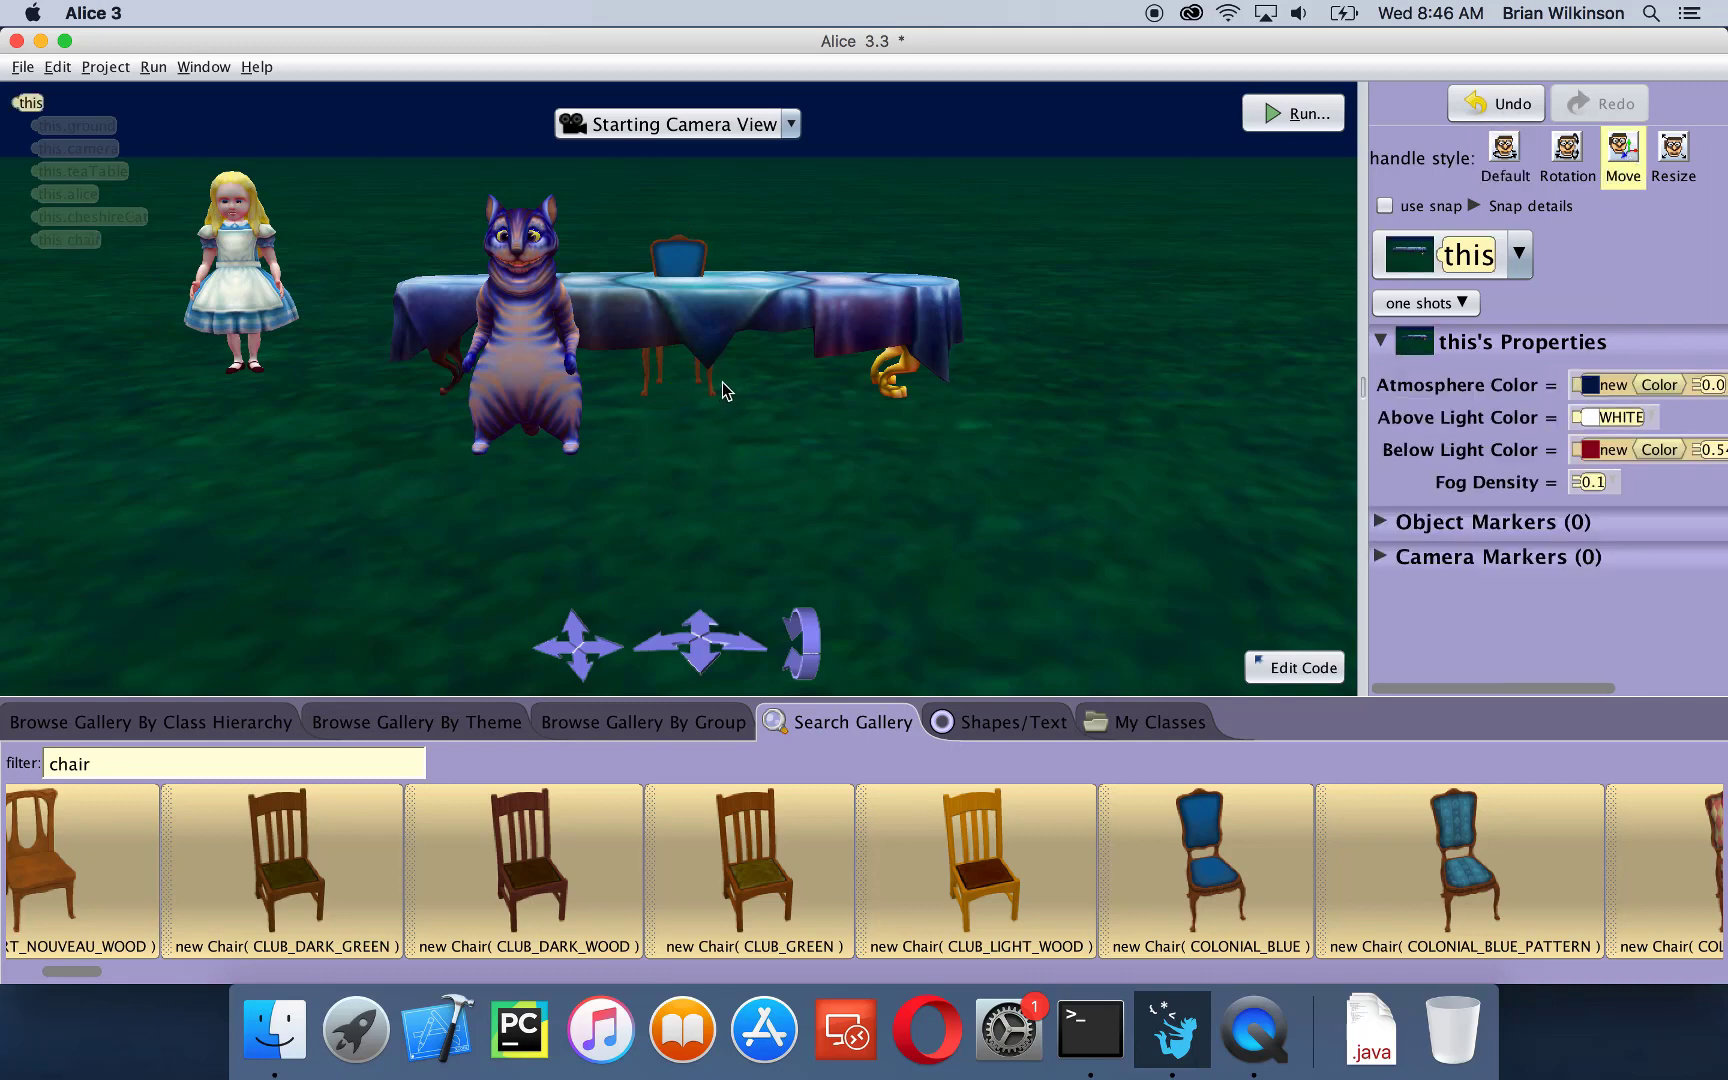
left_click_drag(747, 378, 1087, 373)
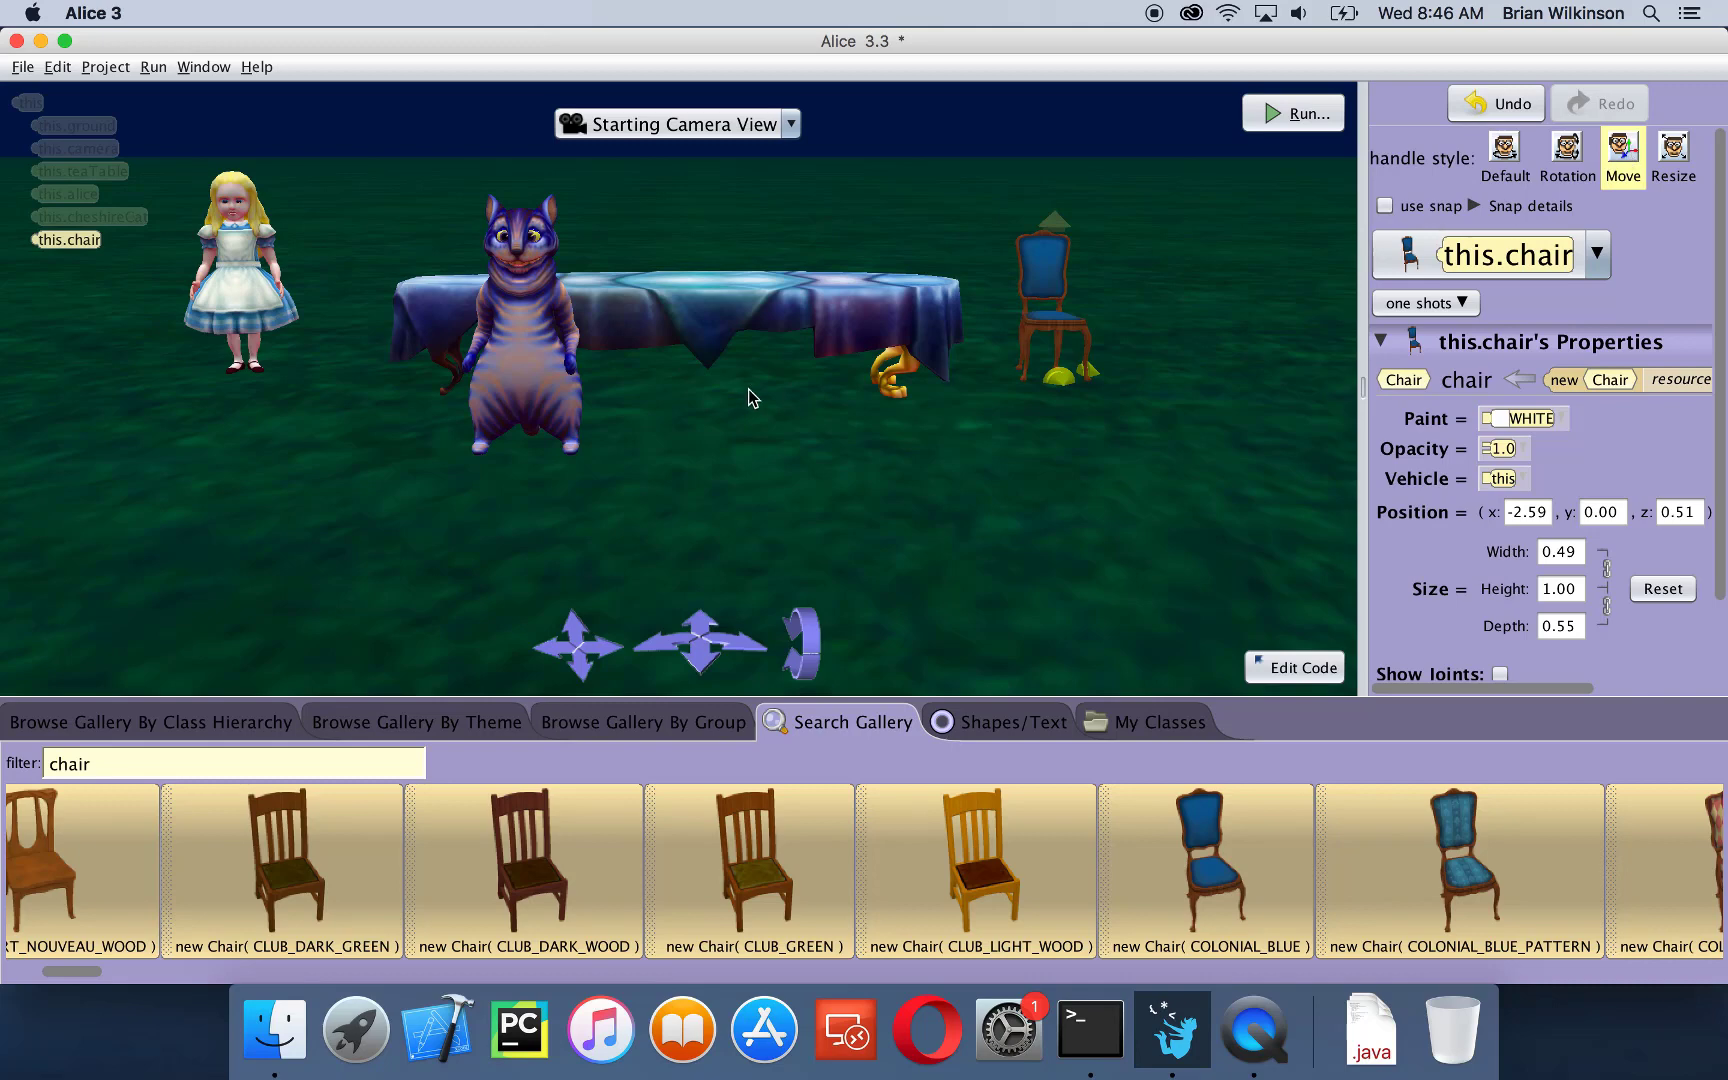
- Move Alice to about x 2.67, z 0.95 and the blue chair to about x -2.67, z 0.95, at opposite ends of the table
left_click(256, 302)
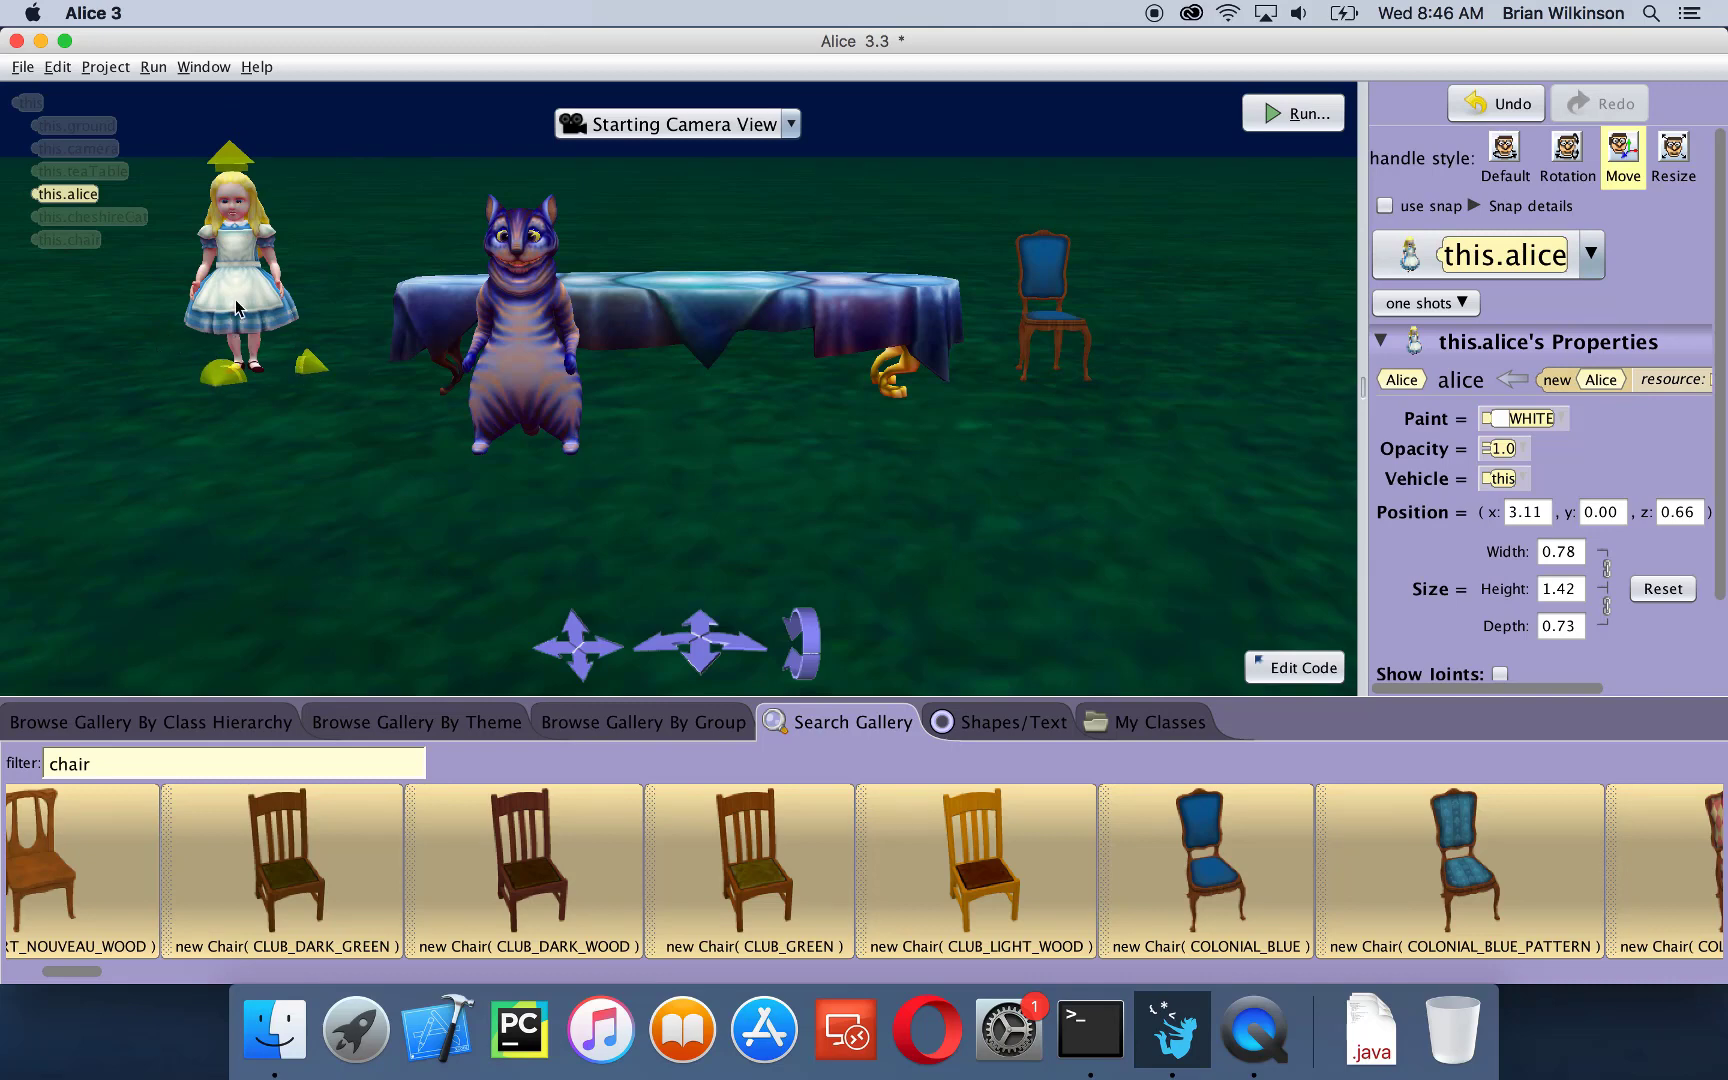
left_click_drag(237, 307, 311, 303)
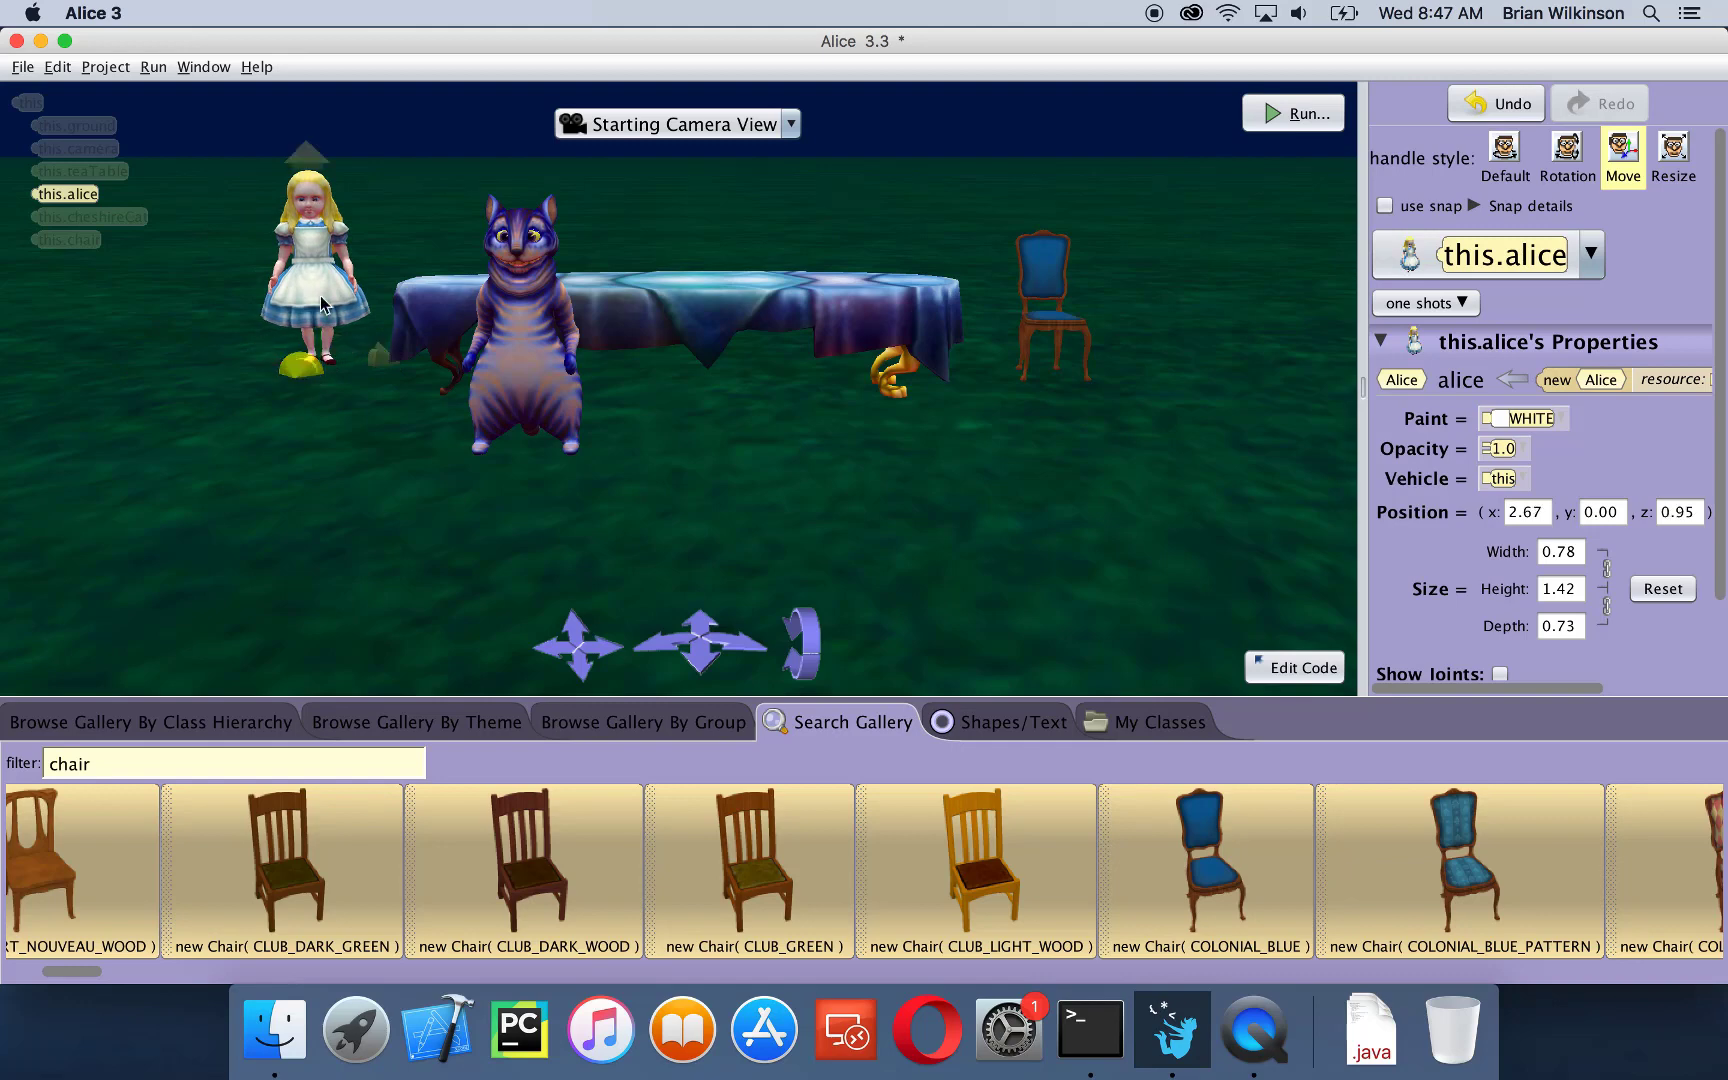
left_click(1068, 336)
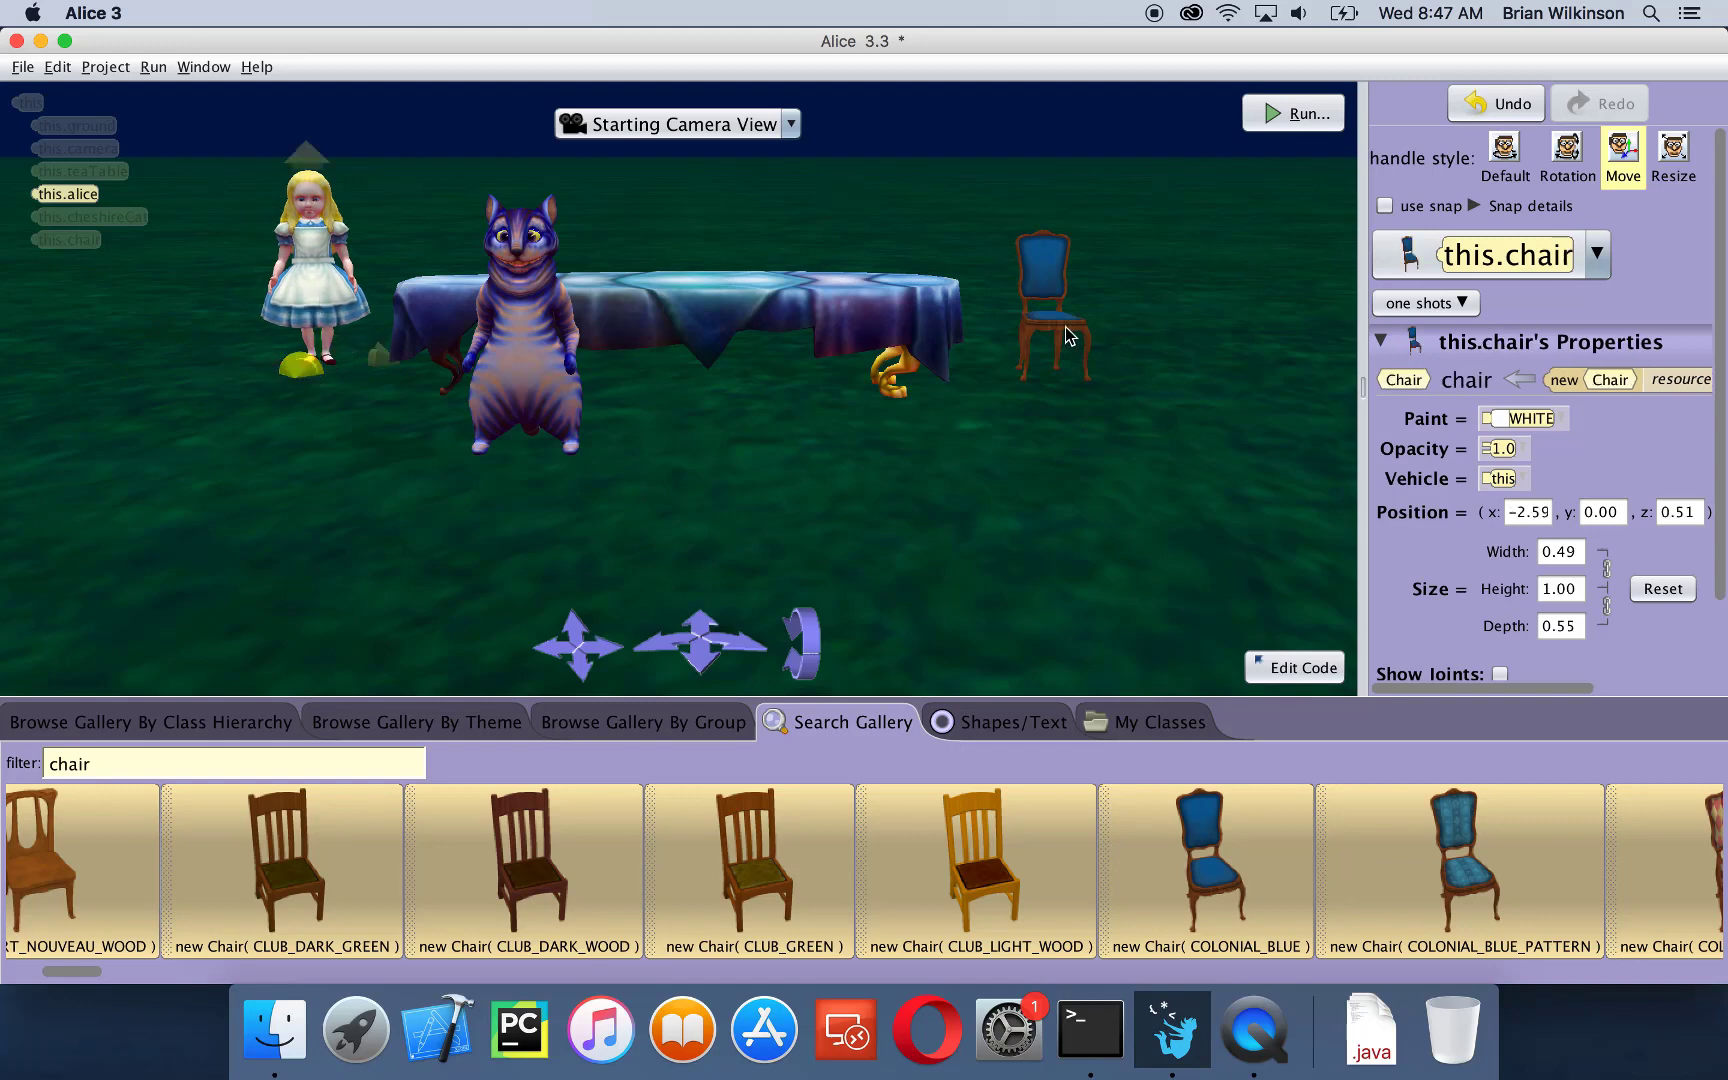
left_click_drag(1068, 336, 1062, 374)
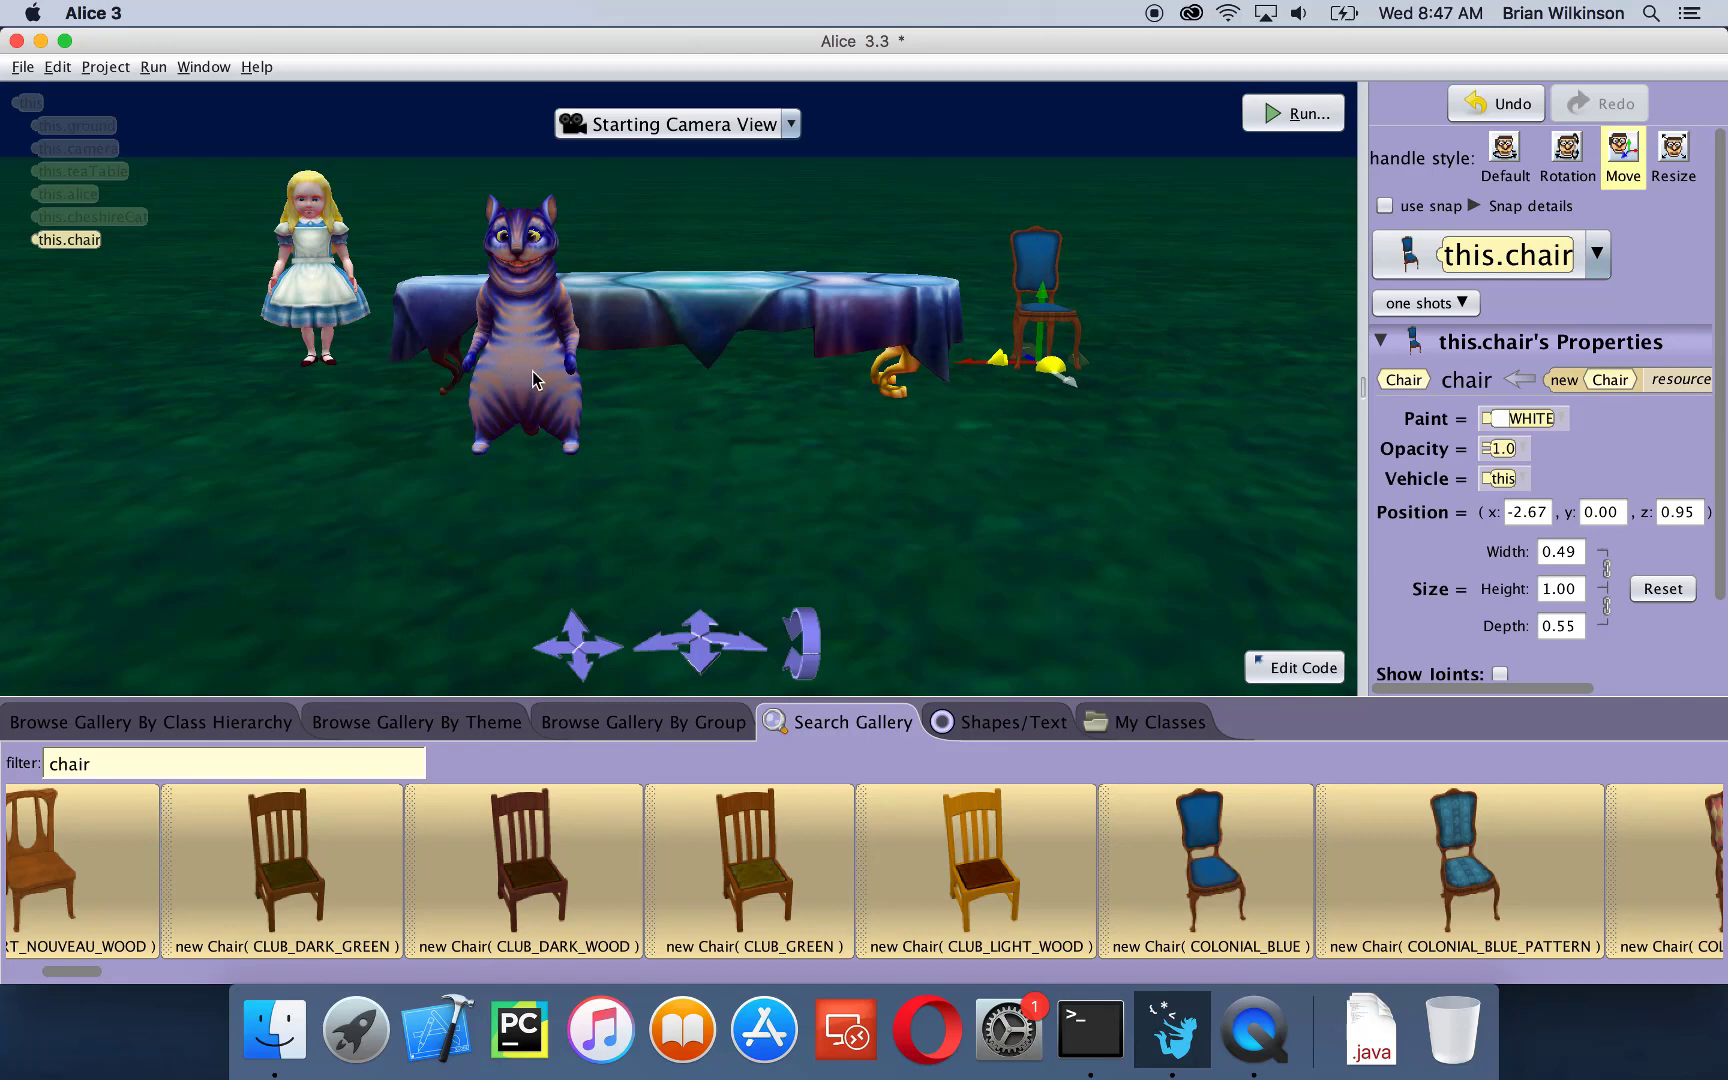
- Move the Cheshire Cat behind the tea table to about x 1.00, z 0.16 and raise it above the tabletop to about y 0.81
mouse_move(532, 378)
left_mouse_down()
mouse_move(527, 330)
mouse_move(528, 361)
left_mouse_up()
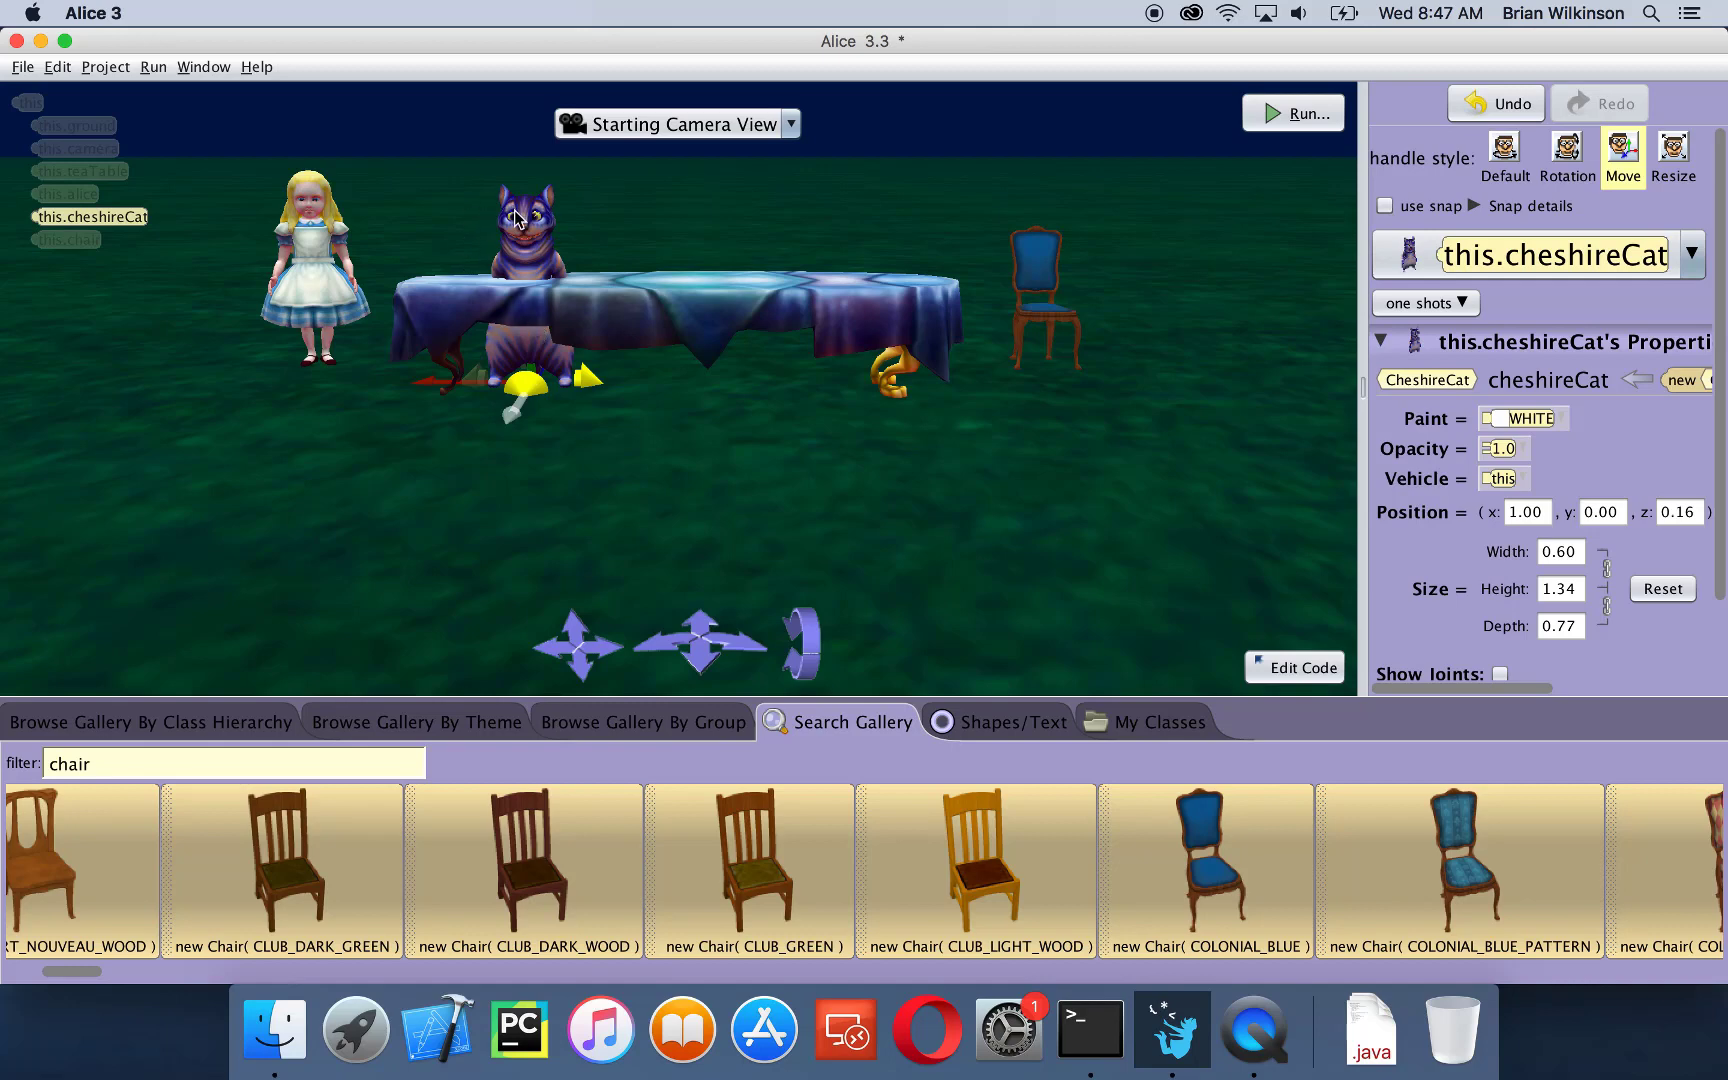
key("shift")
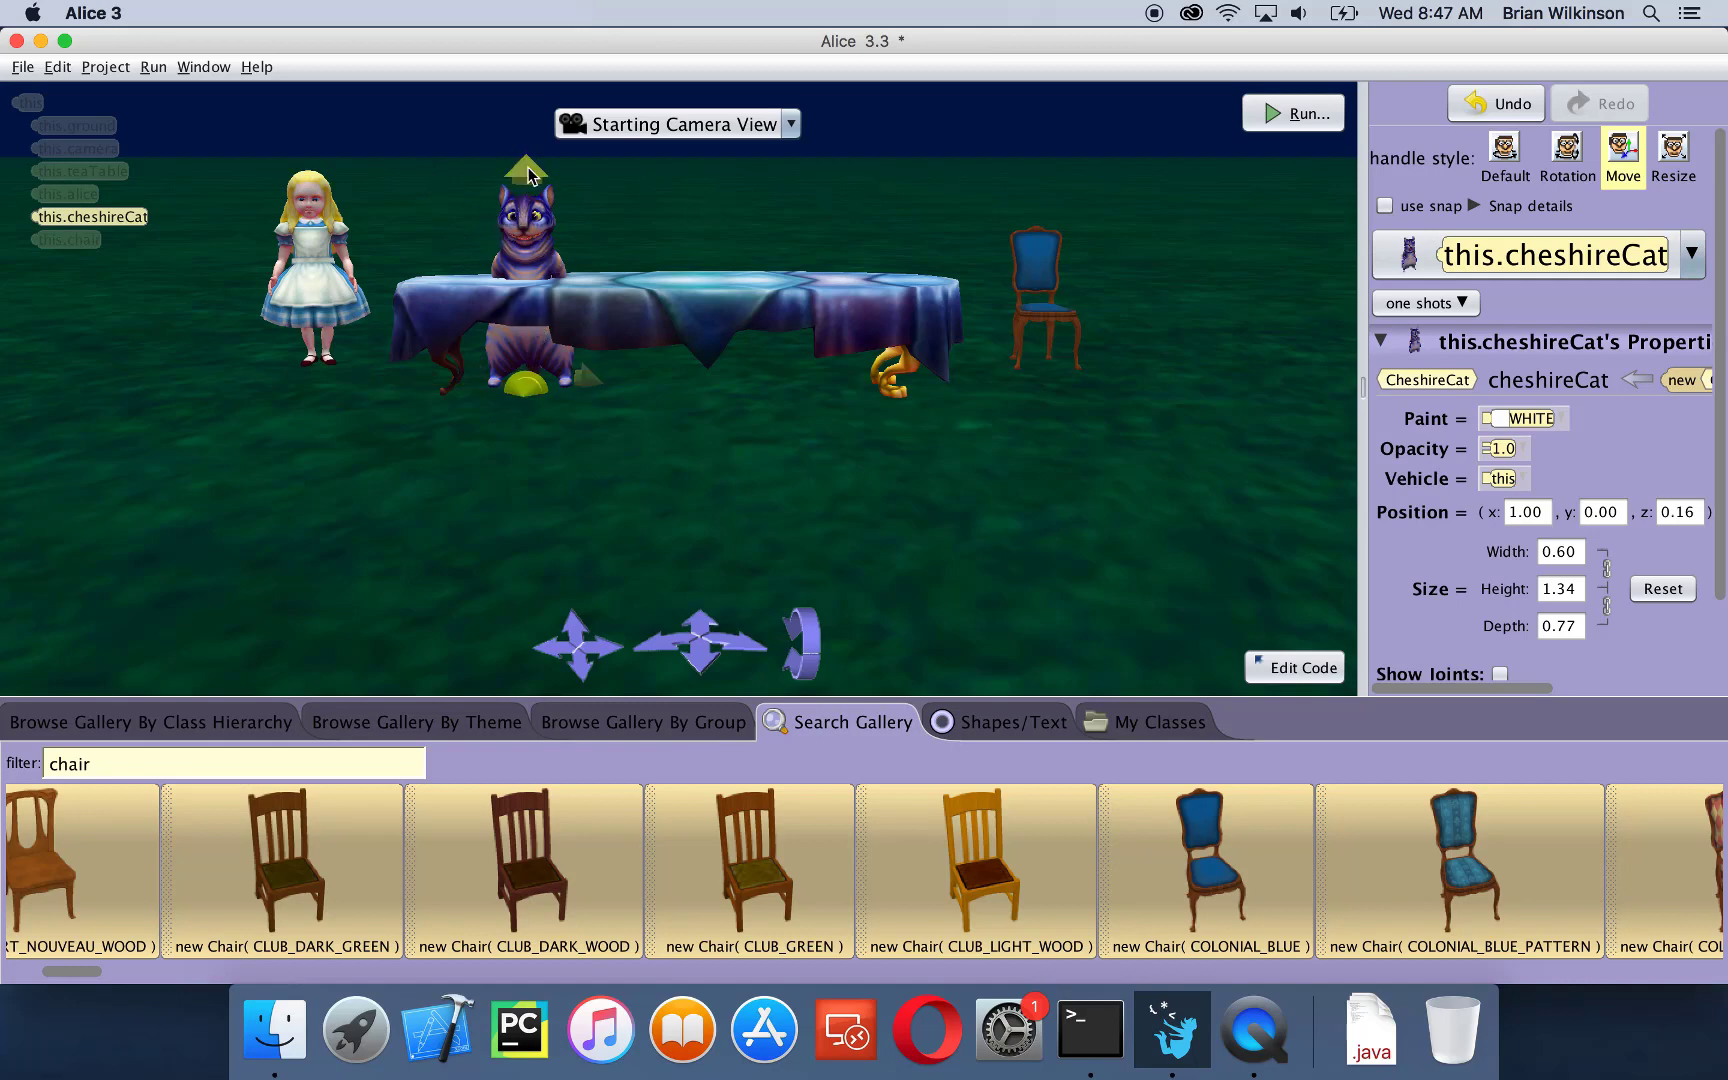
left_click_drag(528, 167, 536, 36)
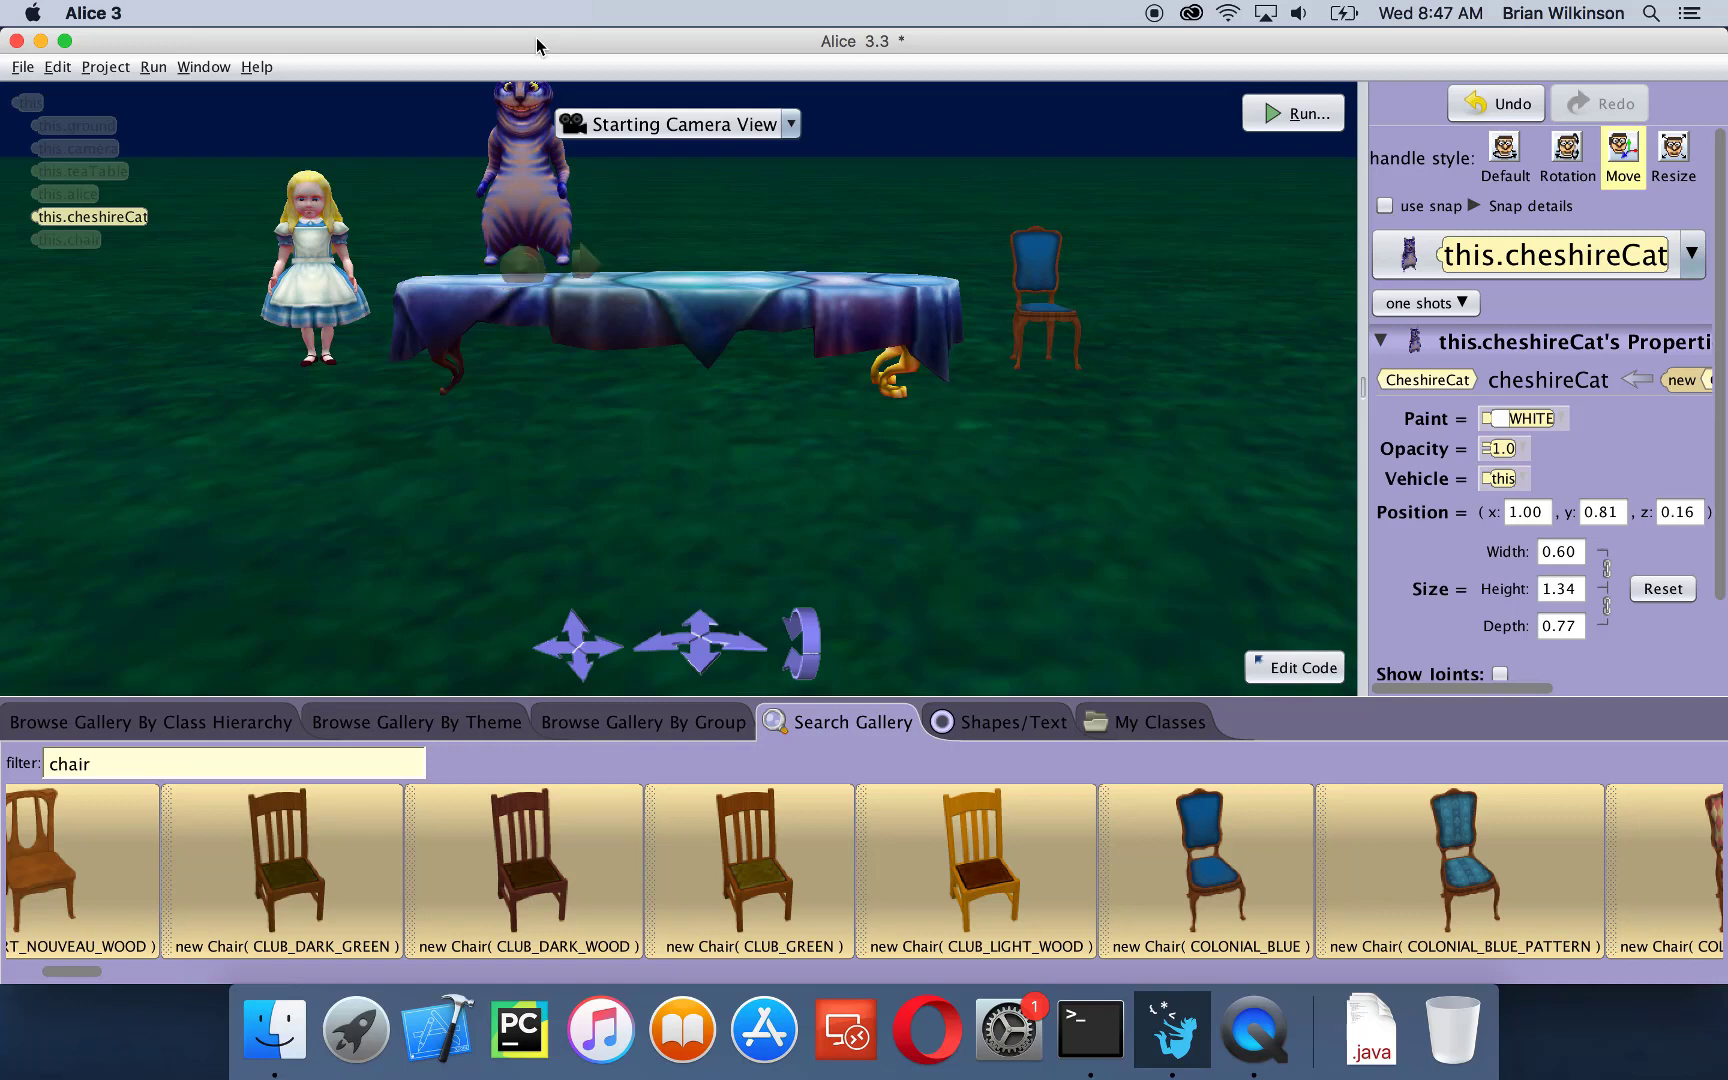
key("super+ctrl+Escape")
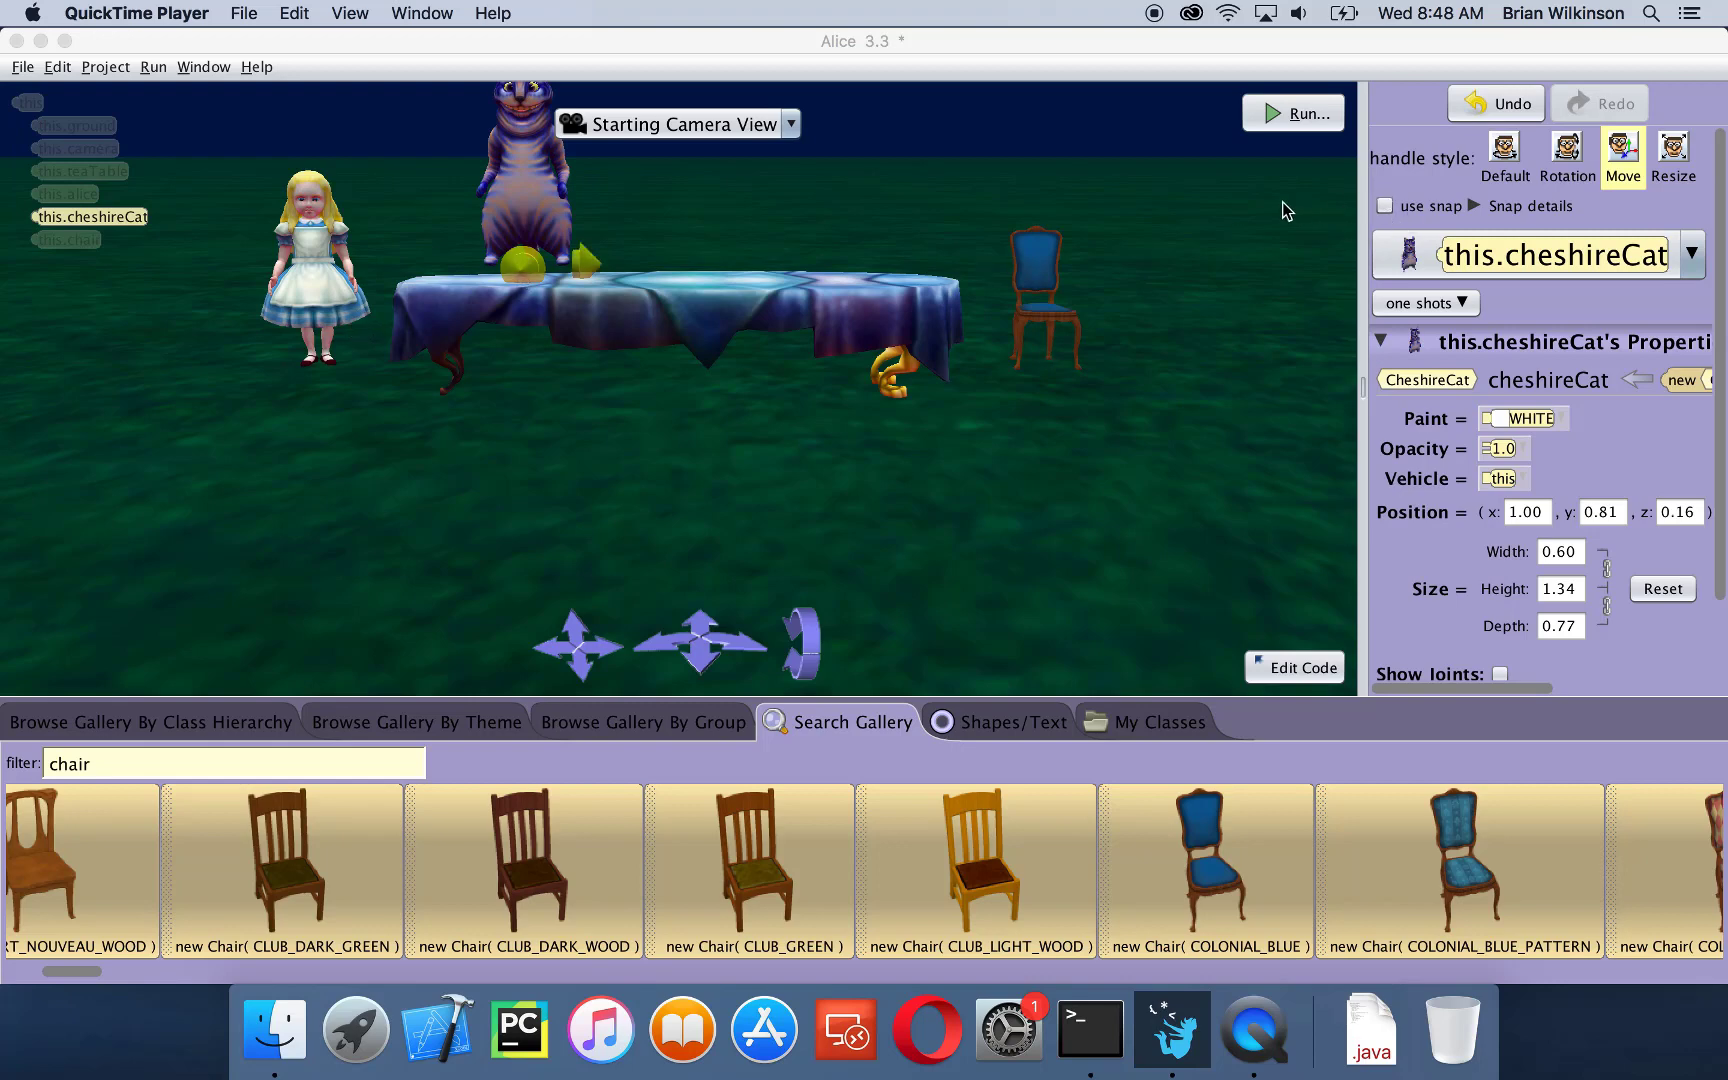
- Rotate Alice about her vertical axis so she faces the tea table
left_click(1568, 150)
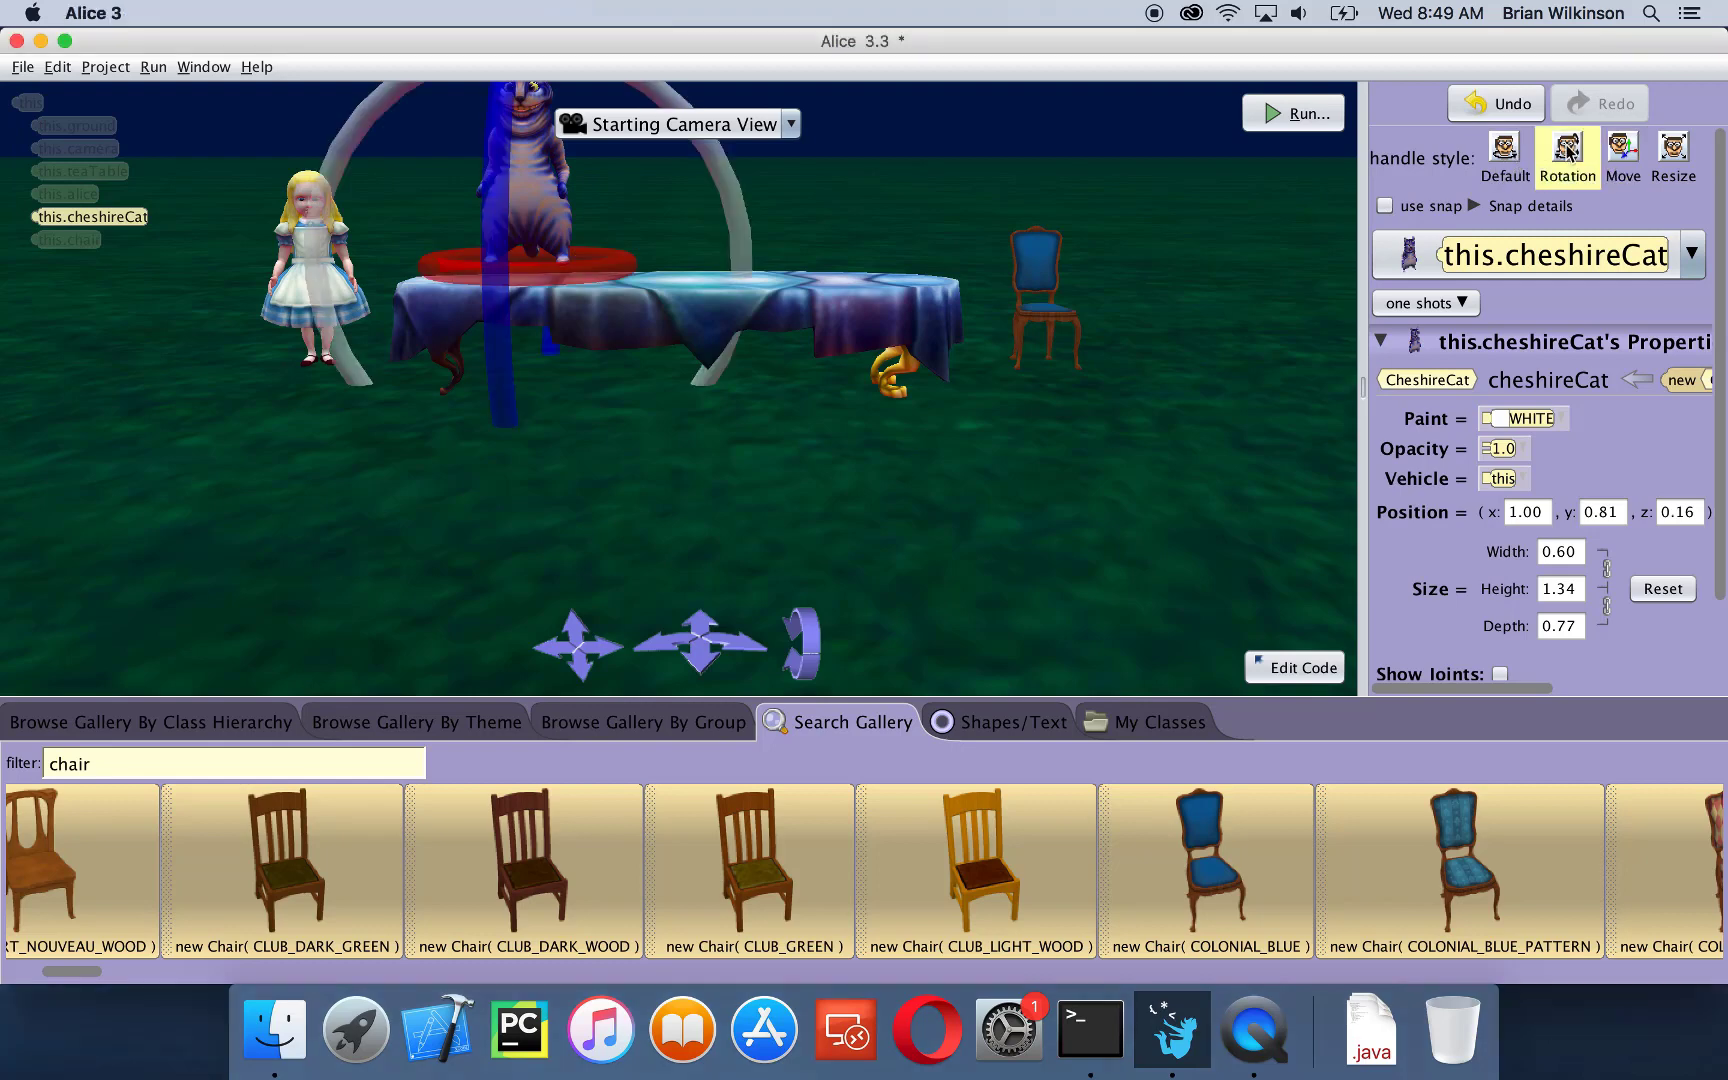
left_click(293, 258)
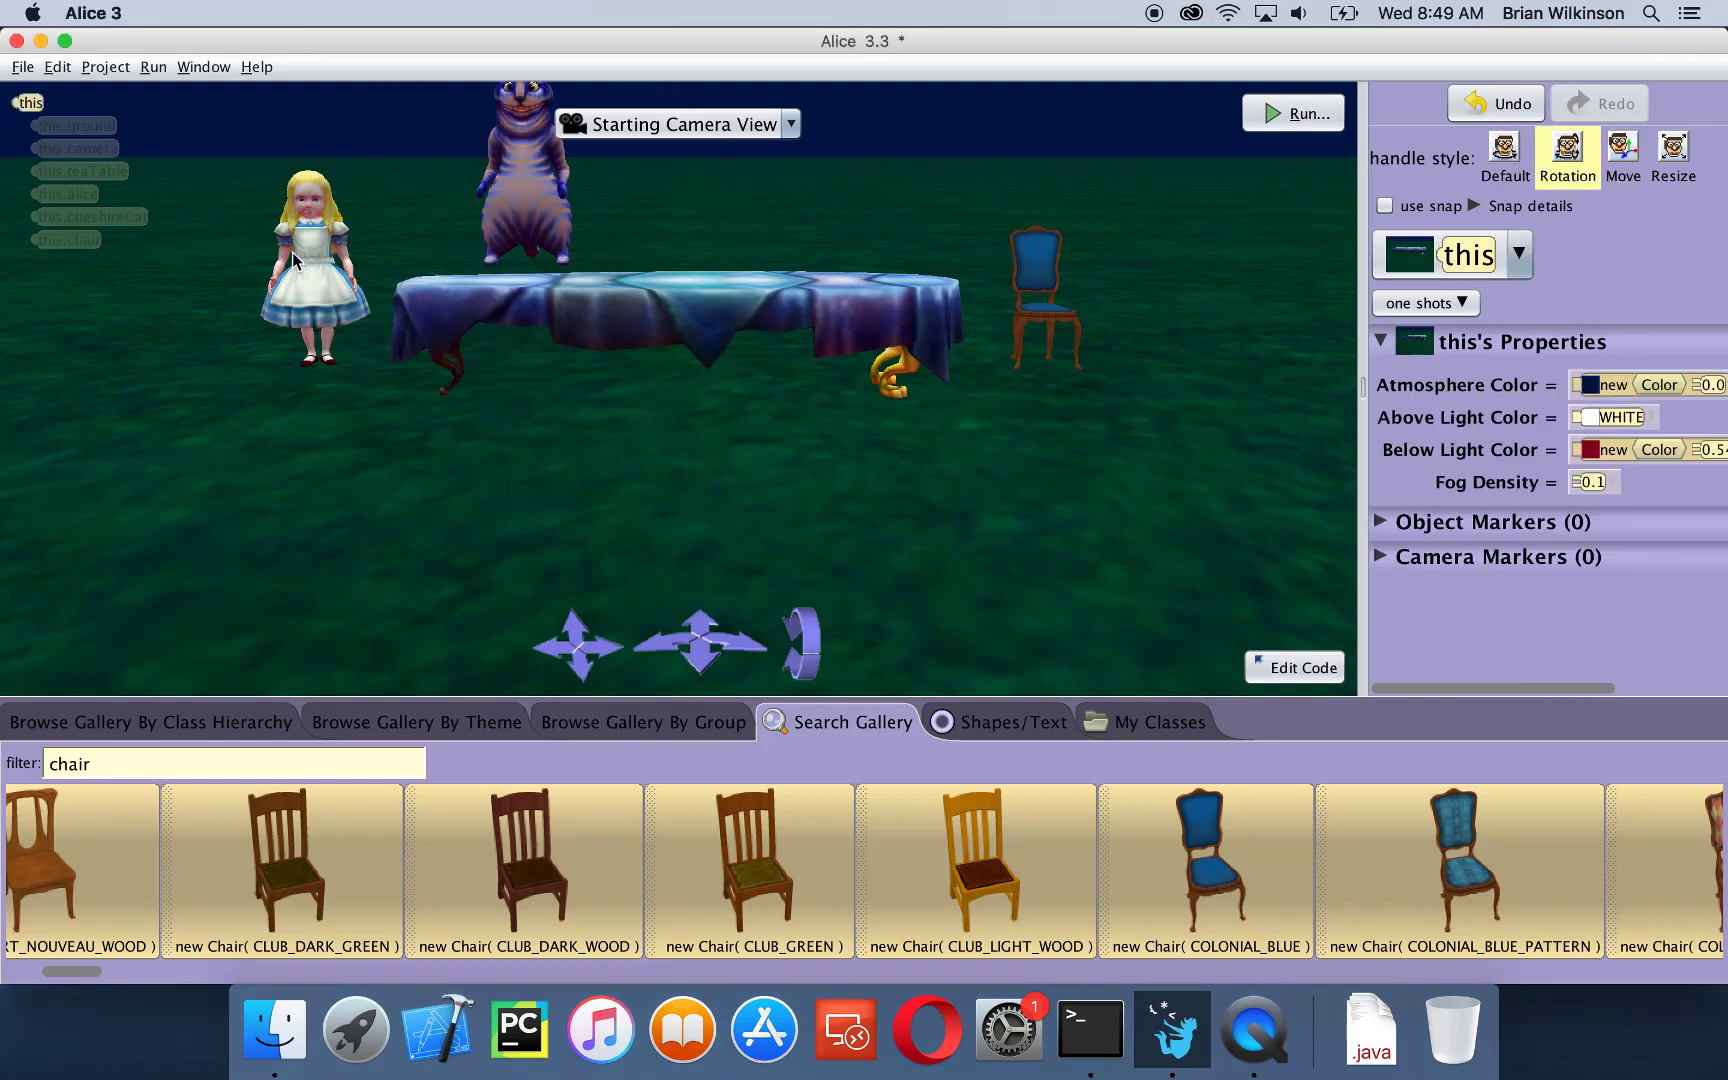
left_click(311, 302)
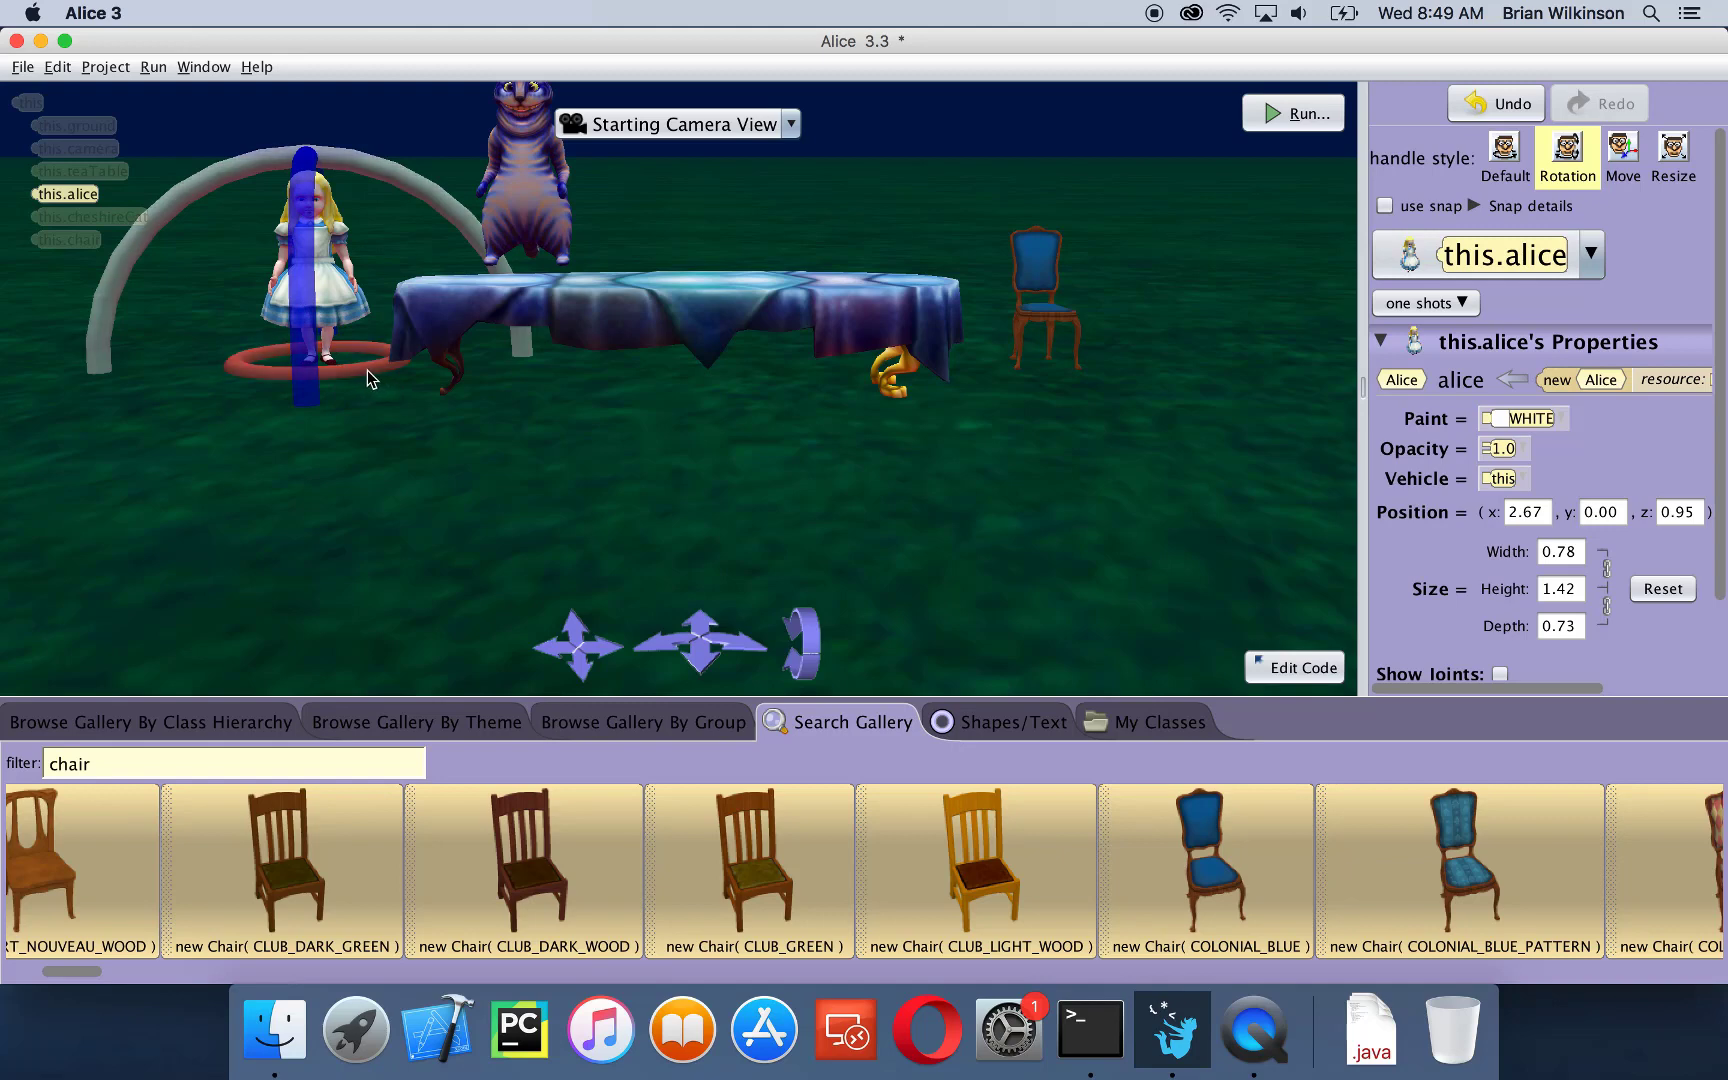
mouse_move(367, 370)
left_mouse_down()
mouse_move(478, 365)
mouse_move(318, 393)
mouse_move(356, 377)
left_mouse_up()
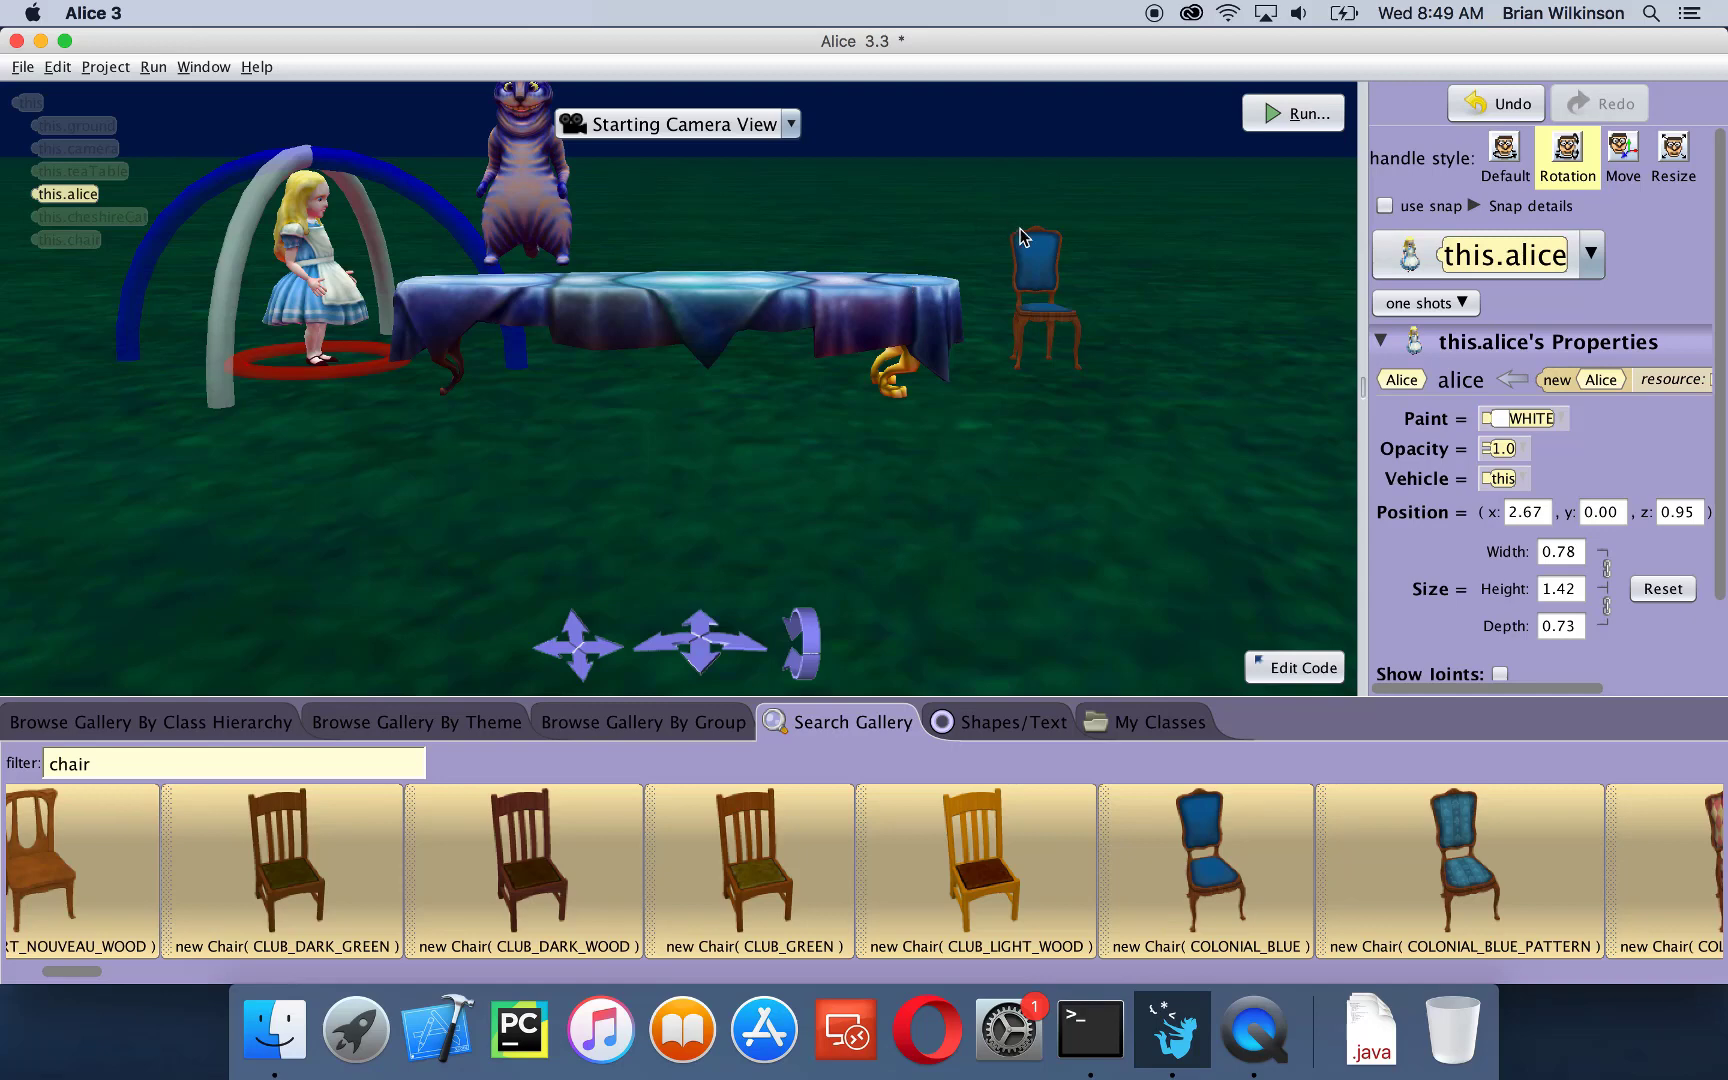
- Turn the blue chair to face teaTable with the one-shot turnToFace procedure
left_click(1036, 265)
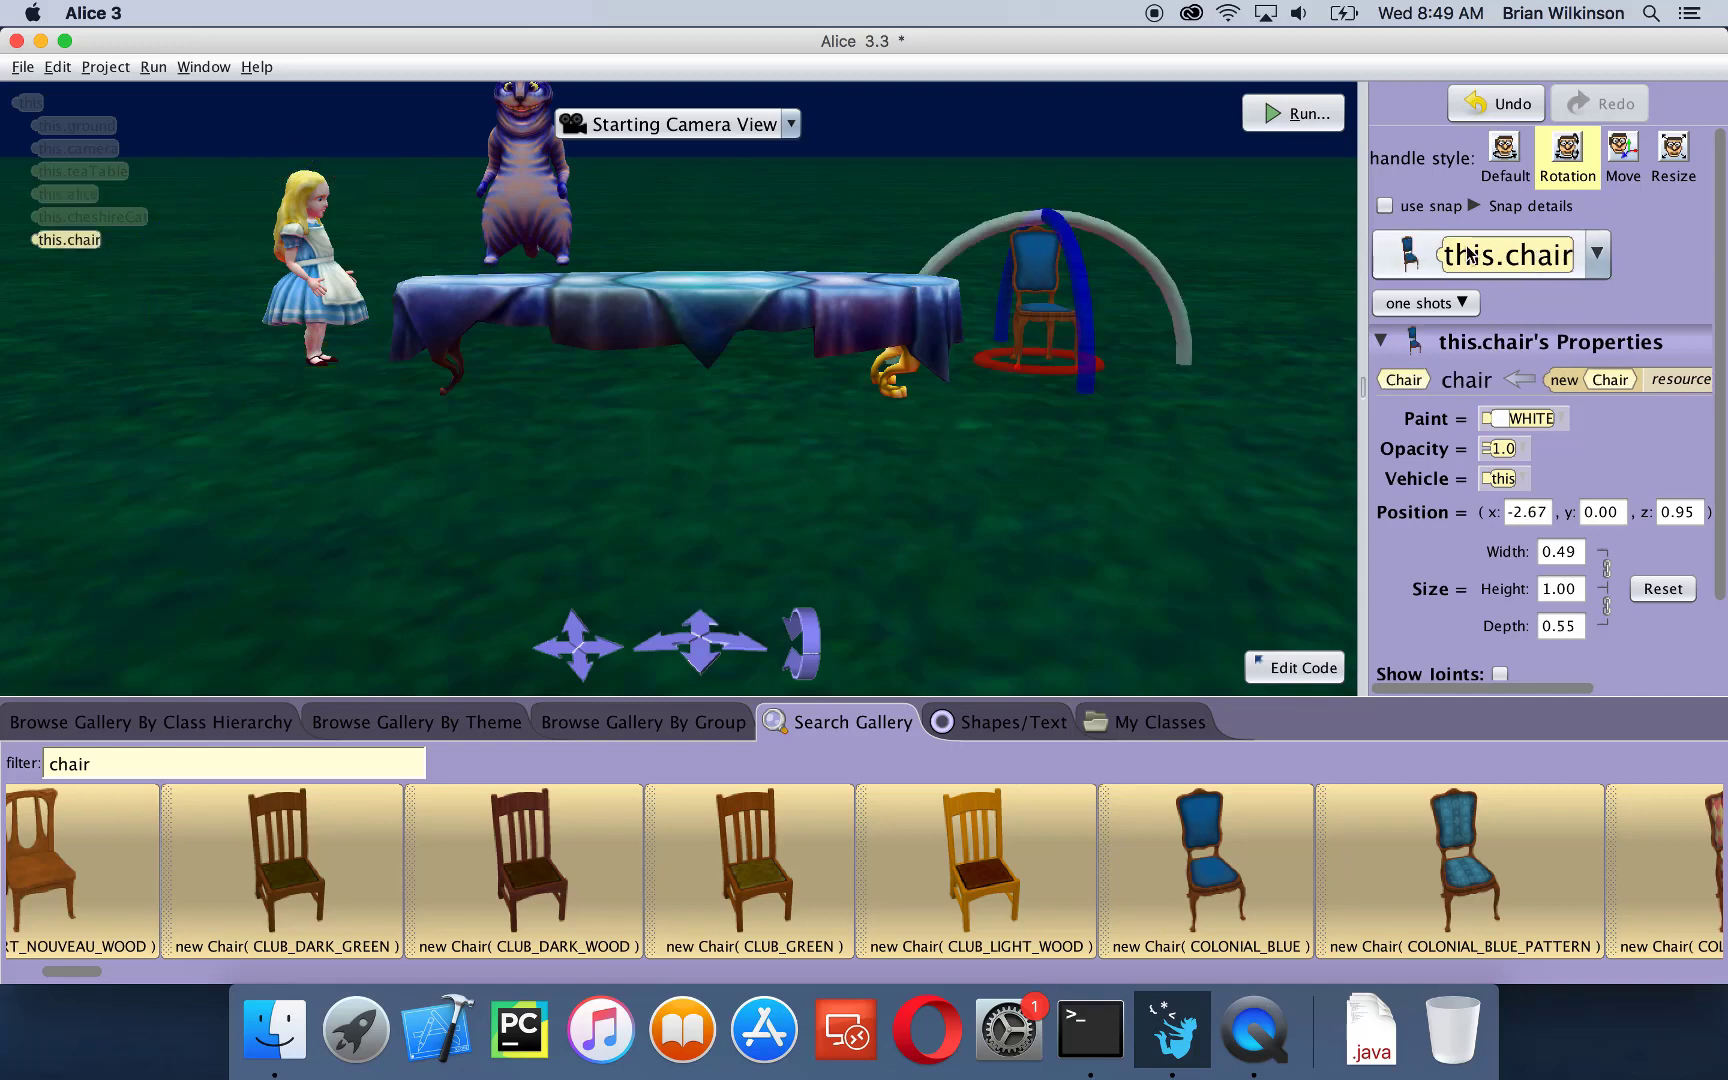
left_click(1461, 305)
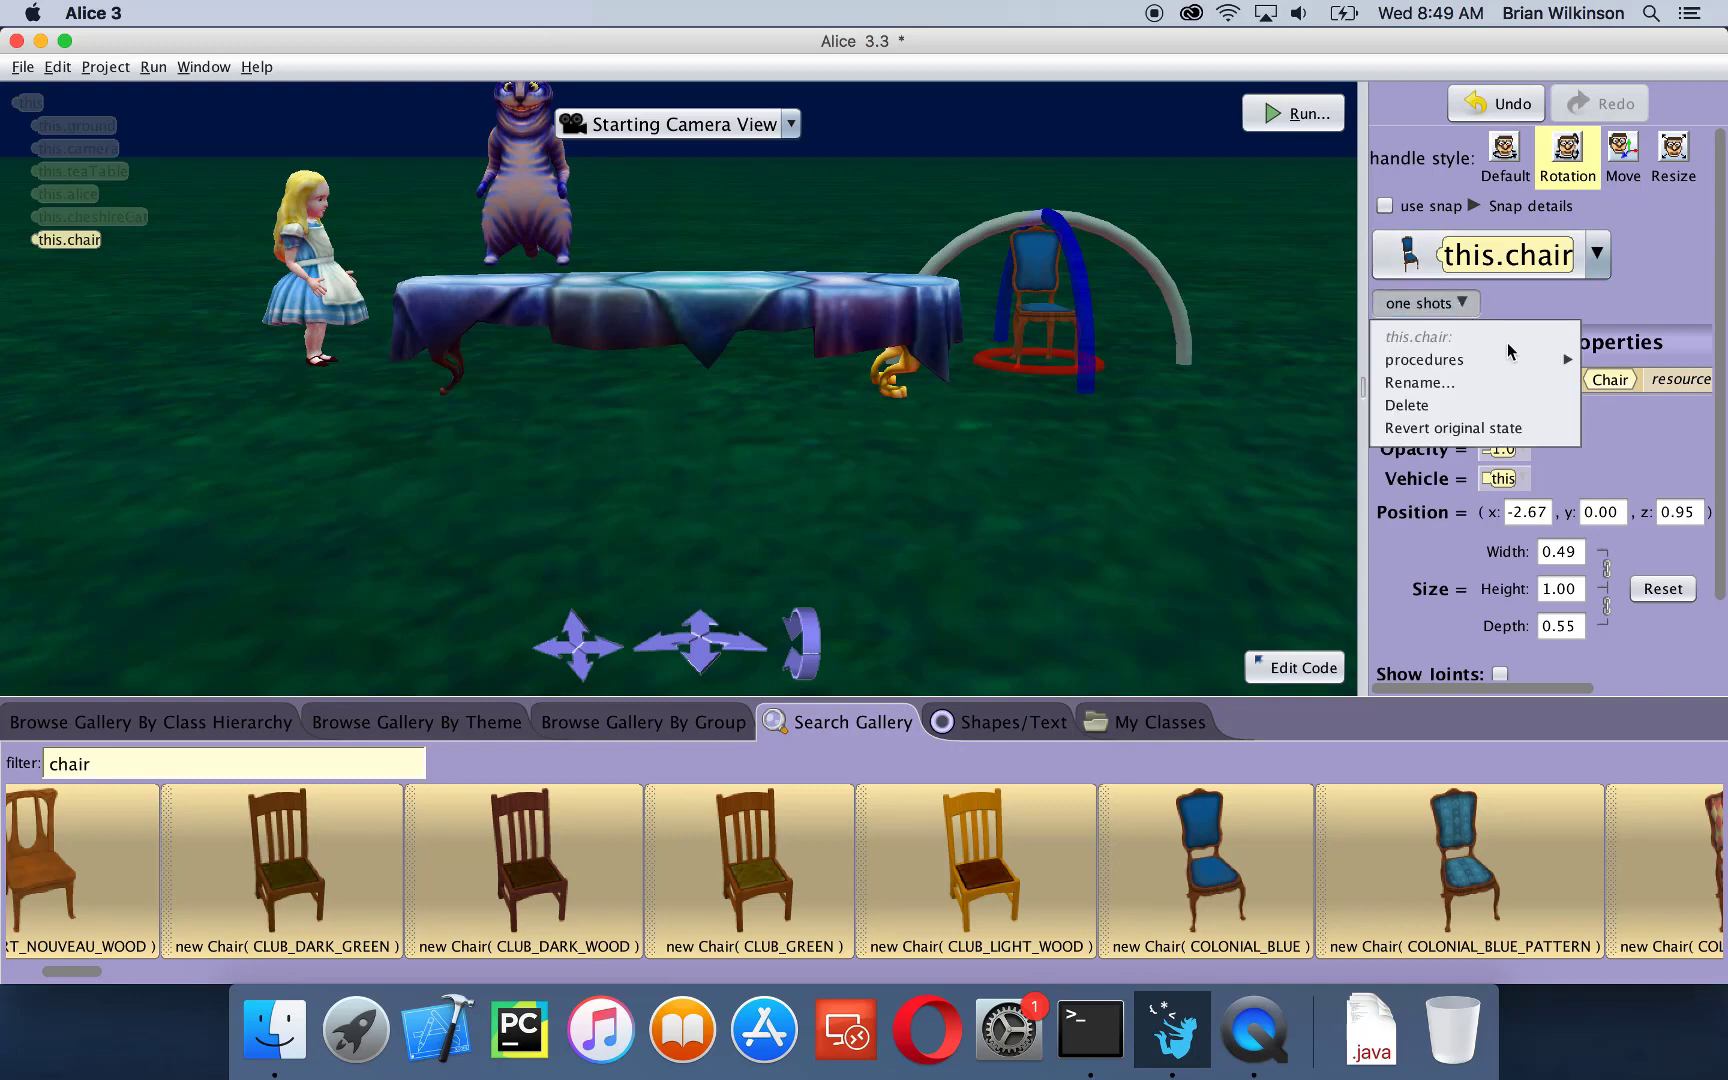
mouse_move(1519, 355)
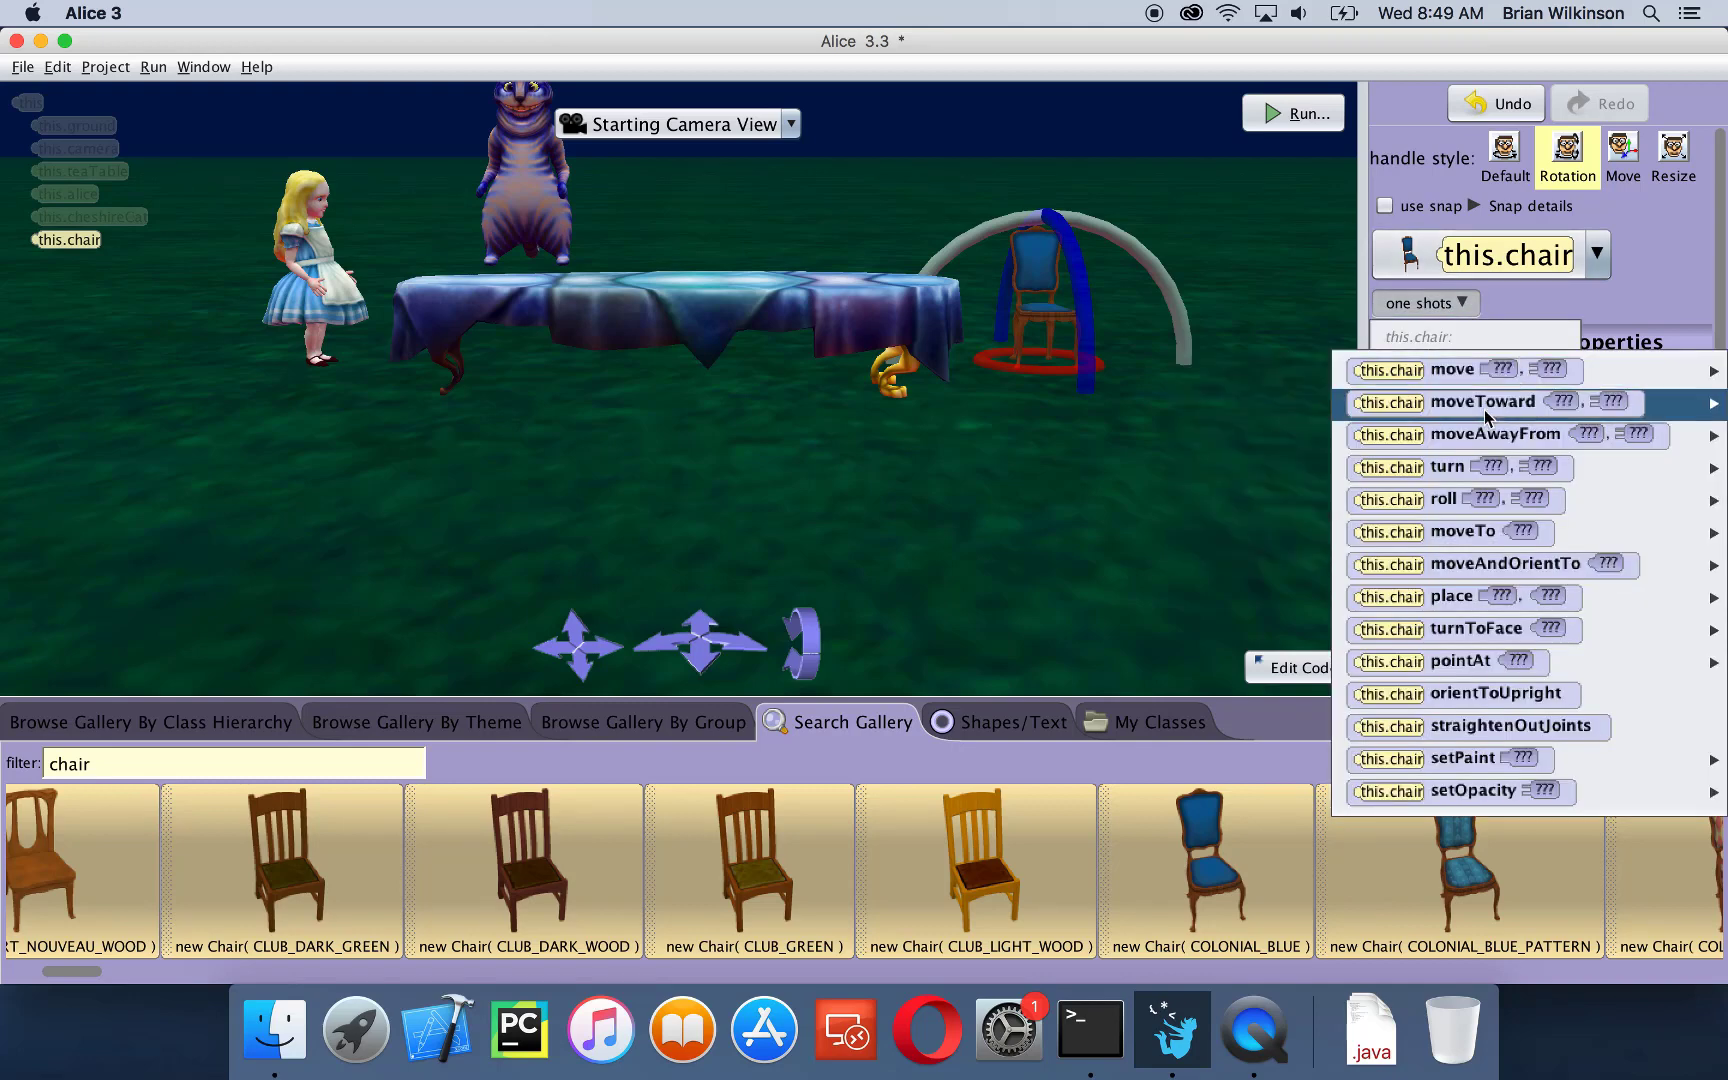
mouse_move(1467, 644)
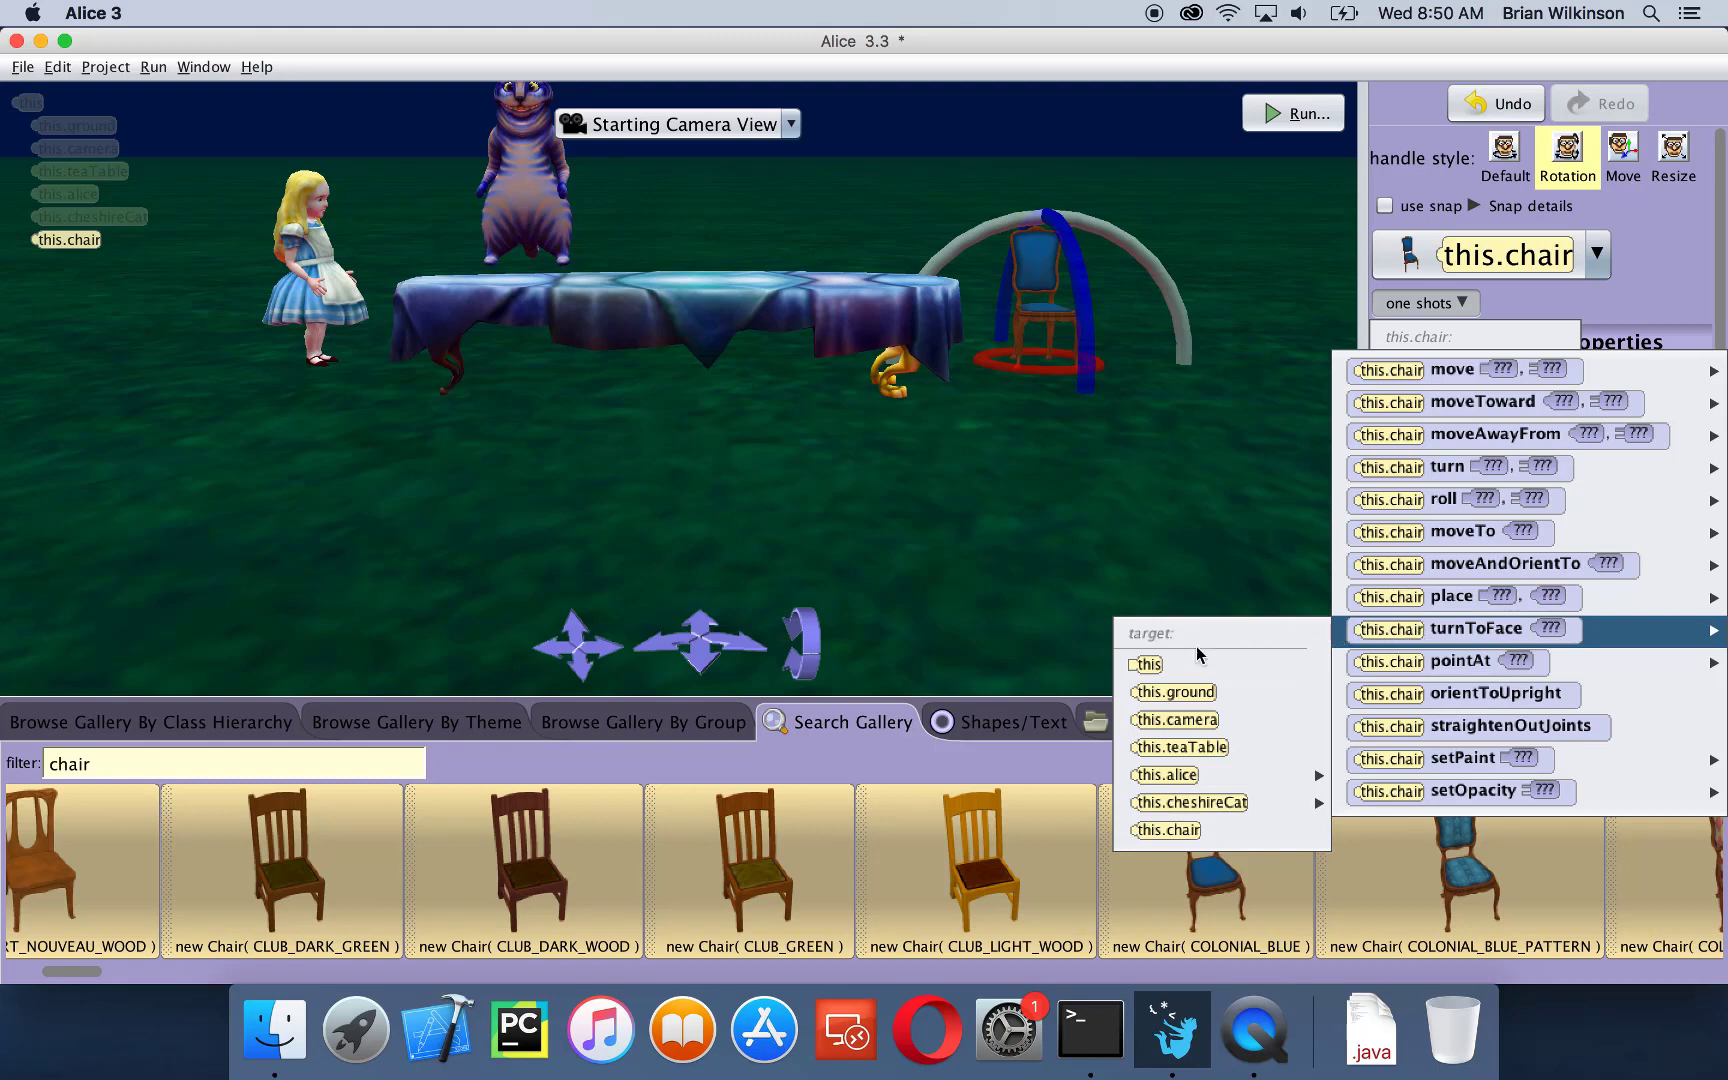
left_click(1195, 740)
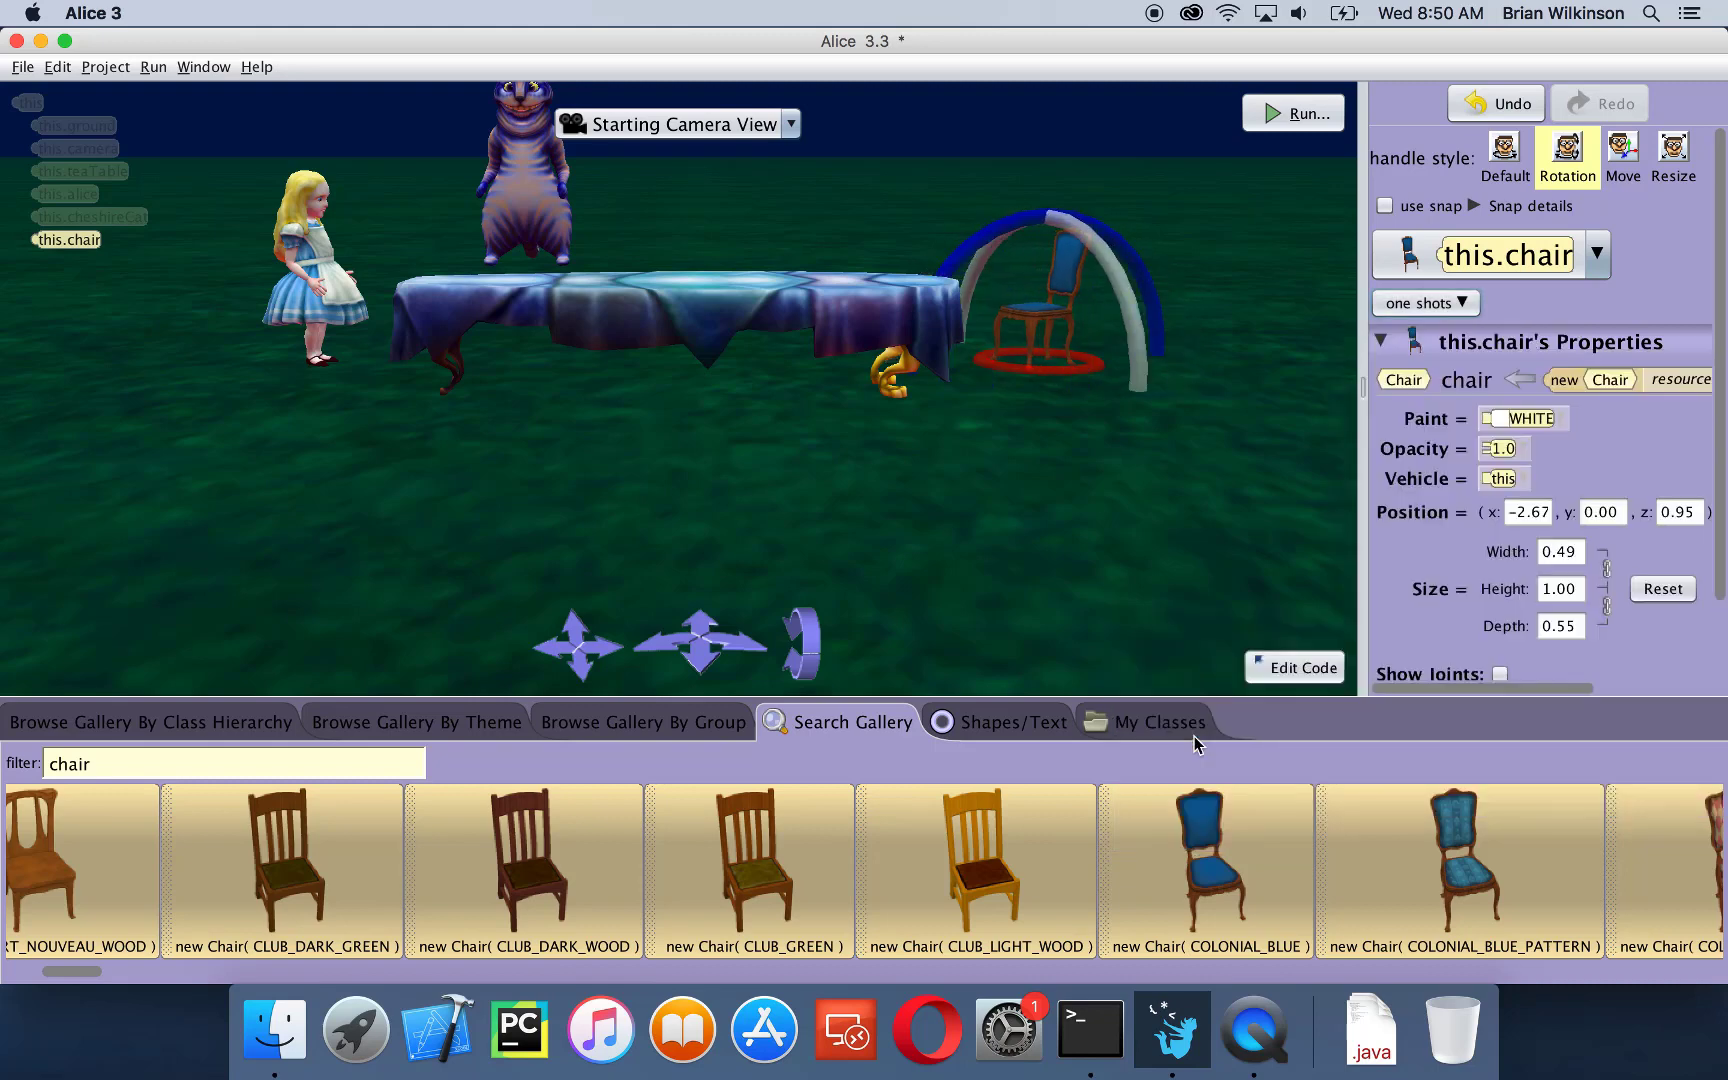
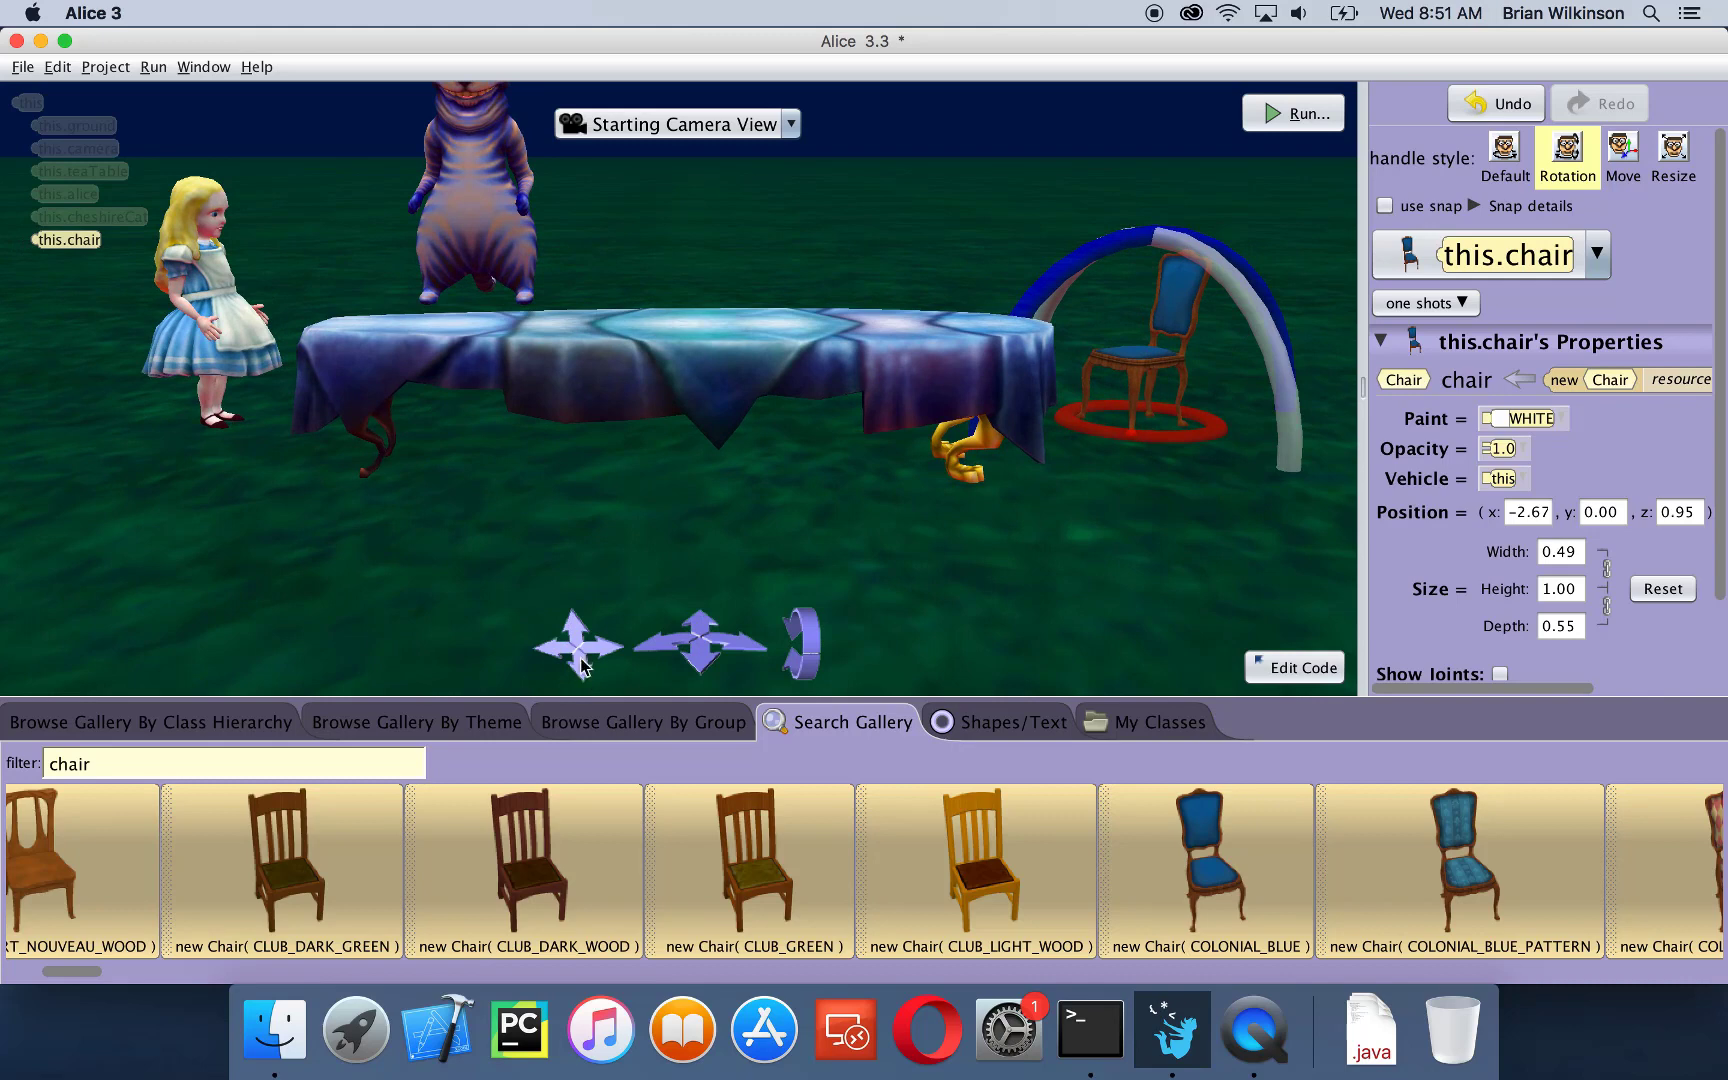
- Reposition the camera to frame Alice, the whole Cheshire Cat, the table and the chair, at about y 1.96, z -5.85
left_click_drag(582, 670, 580, 678)
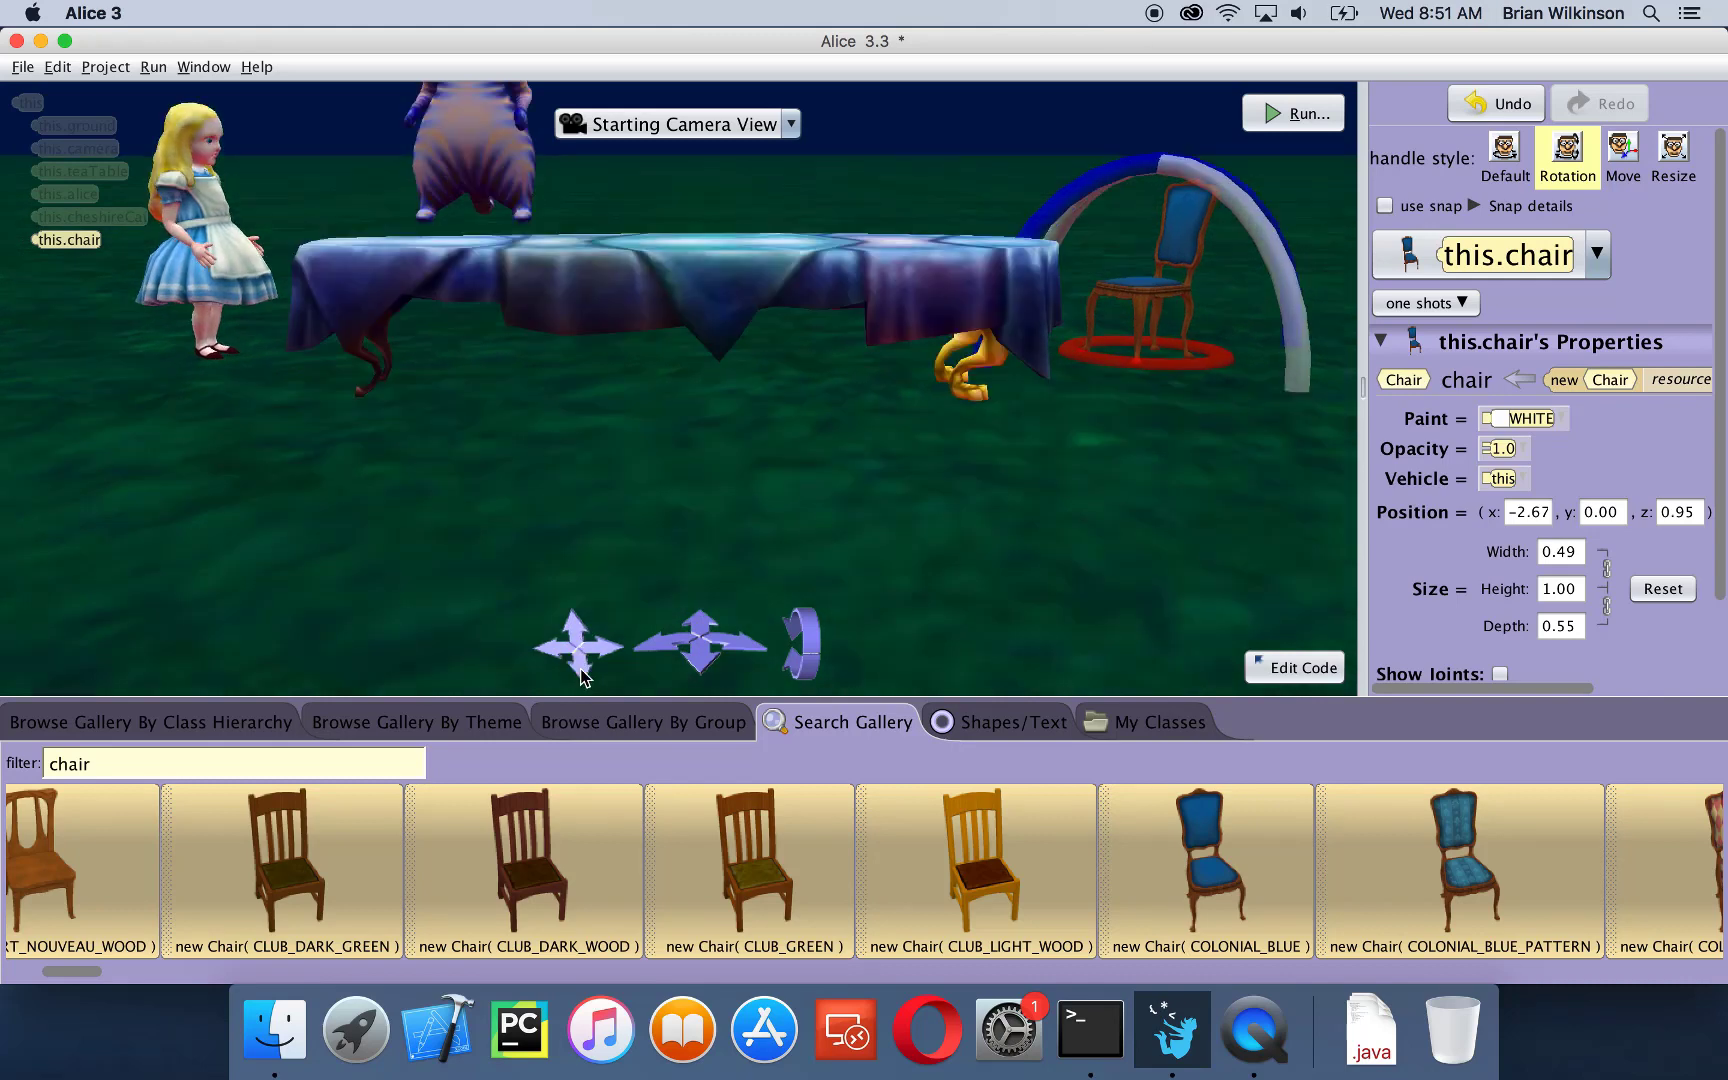
left_click(577, 629)
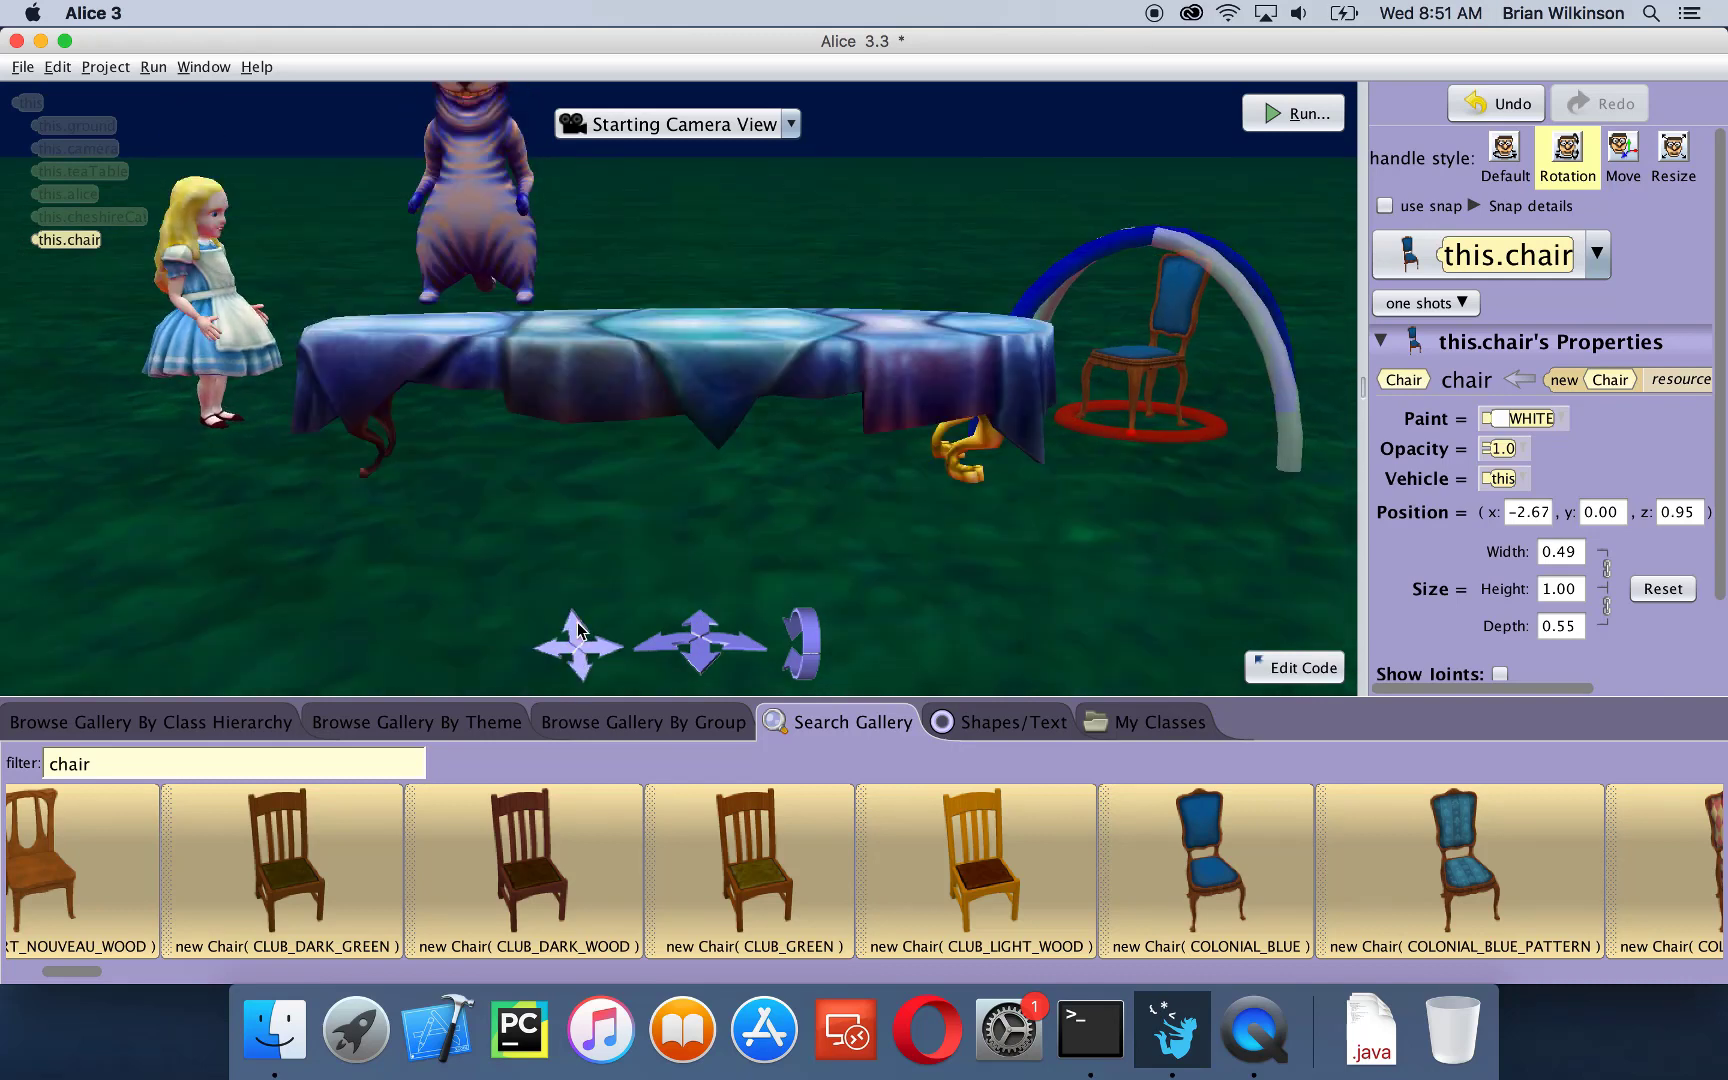
left_click_drag(577, 629, 578, 630)
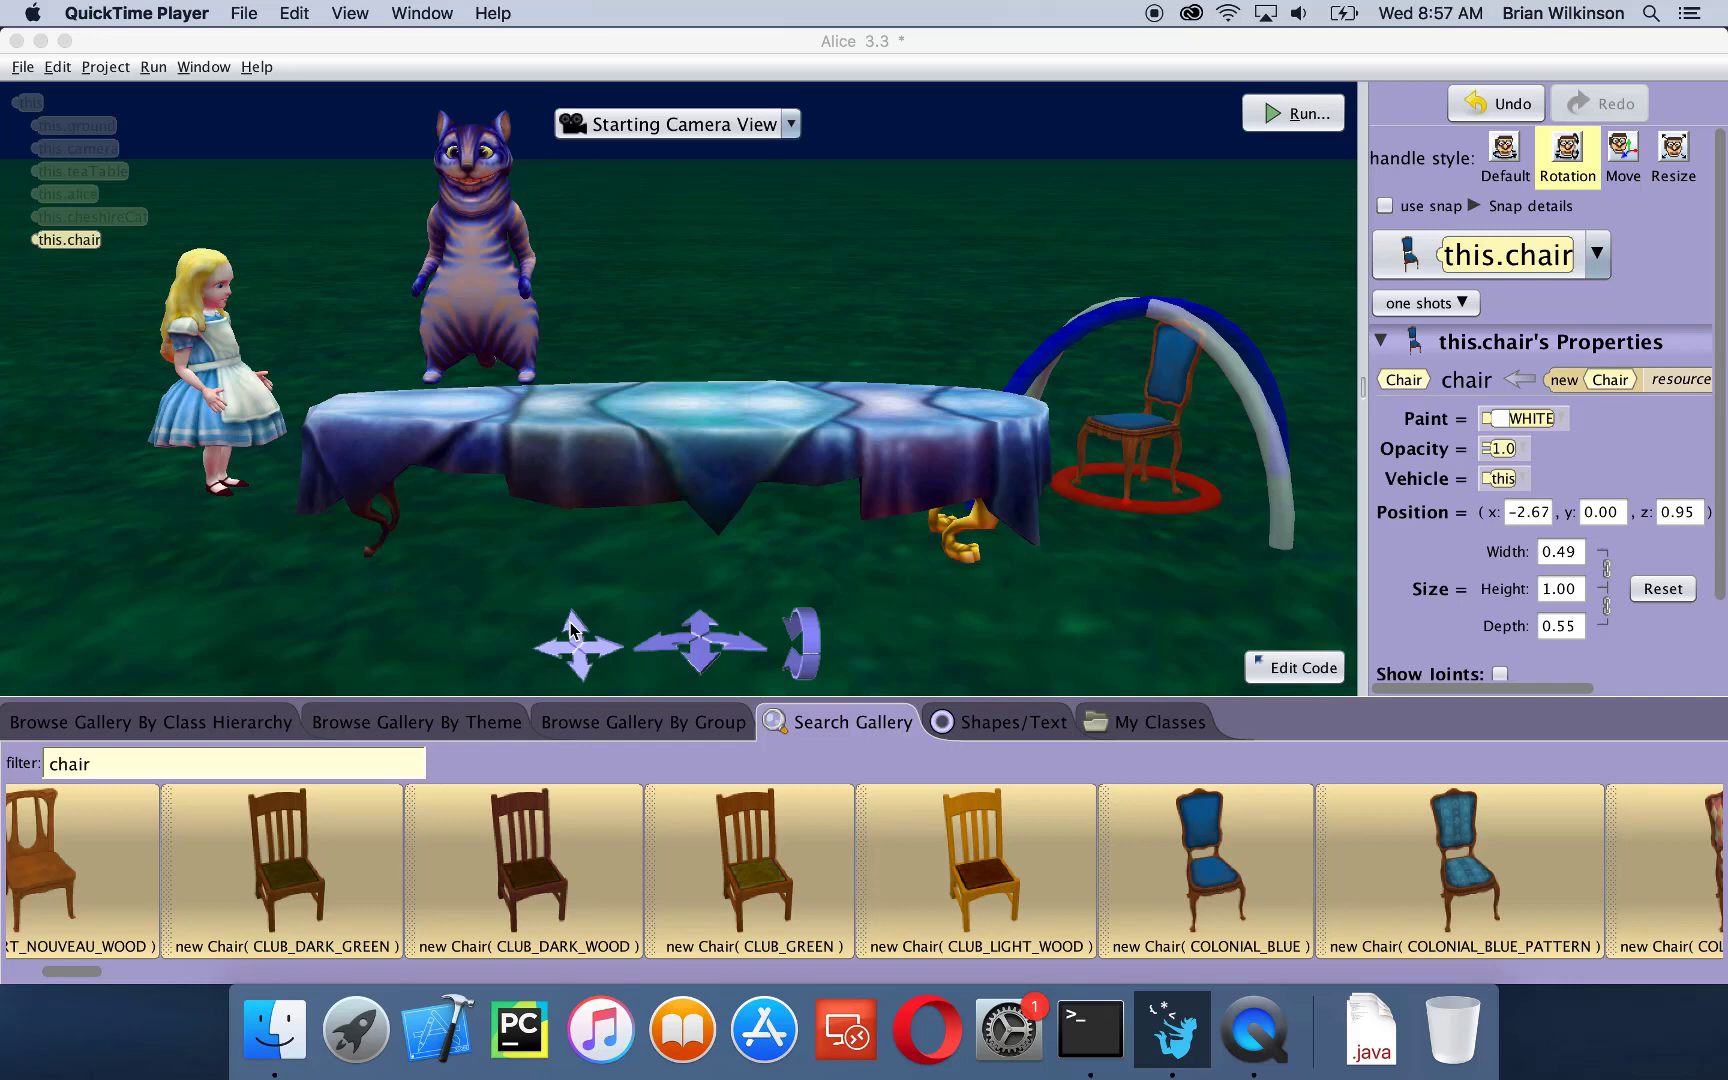
- Add a red camera marker named startingCamera at the camera's current position
left_click(78, 148)
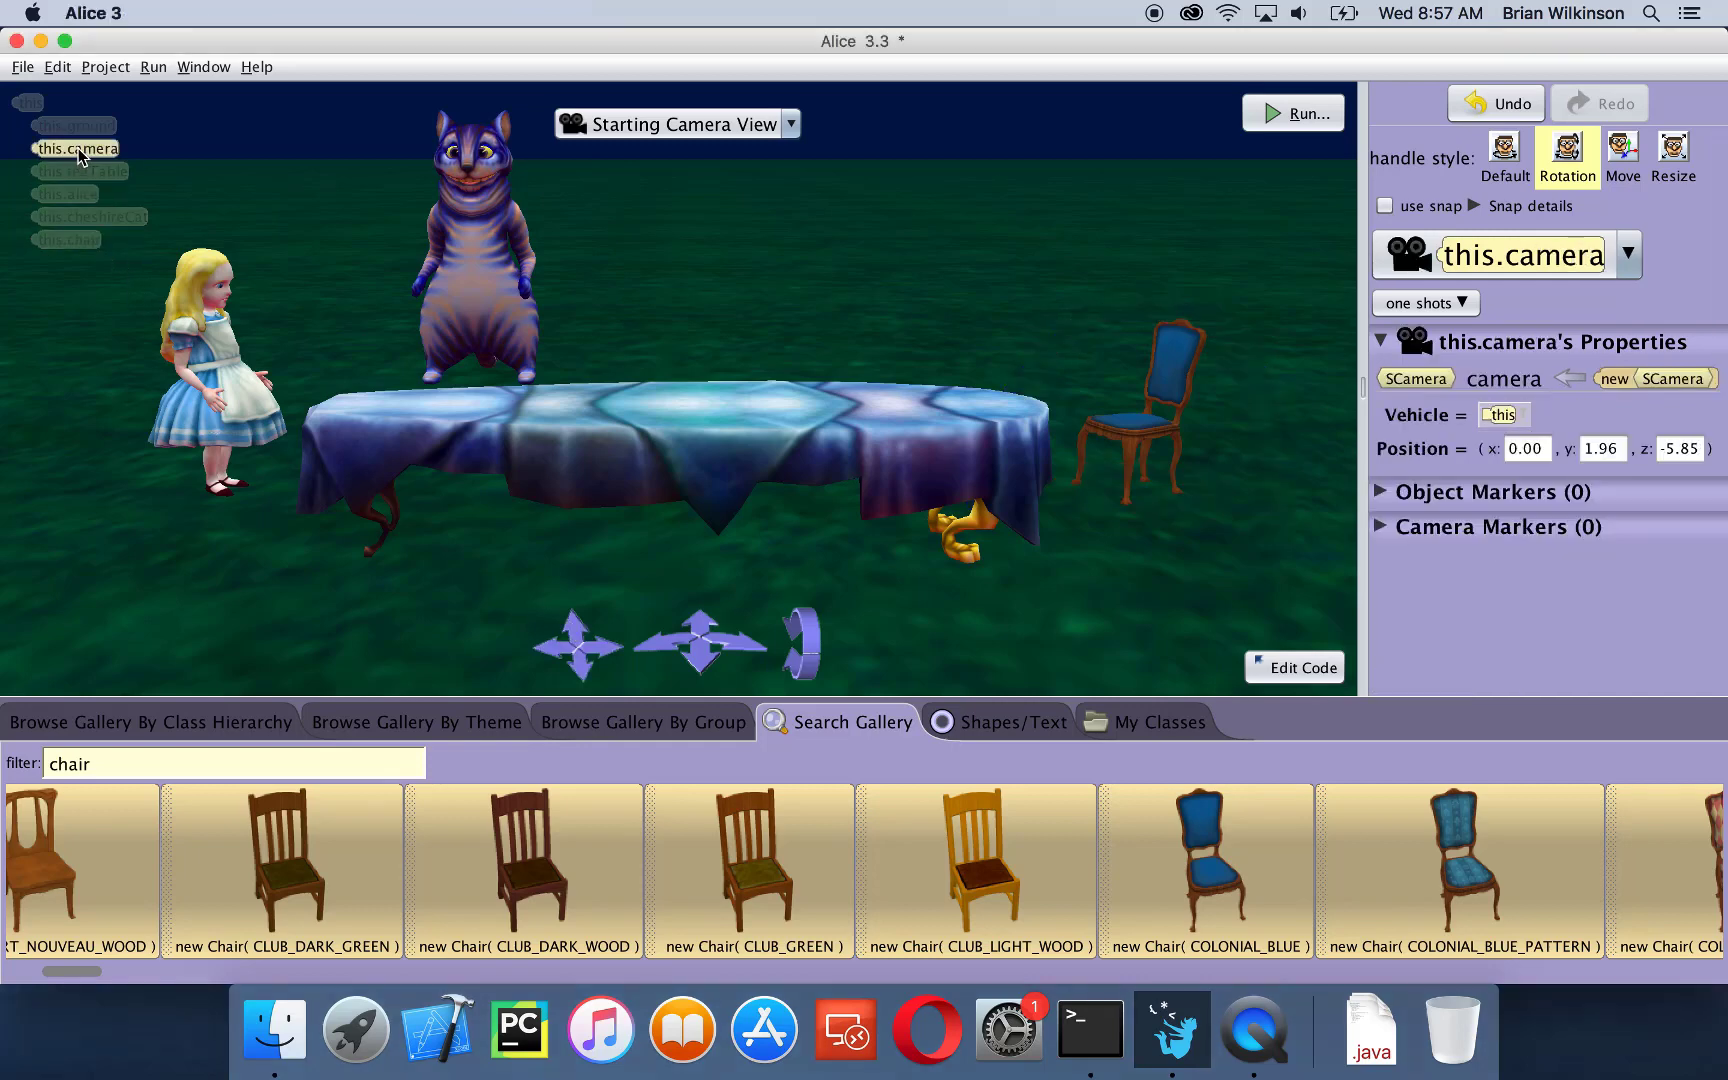
left_click(1379, 530)
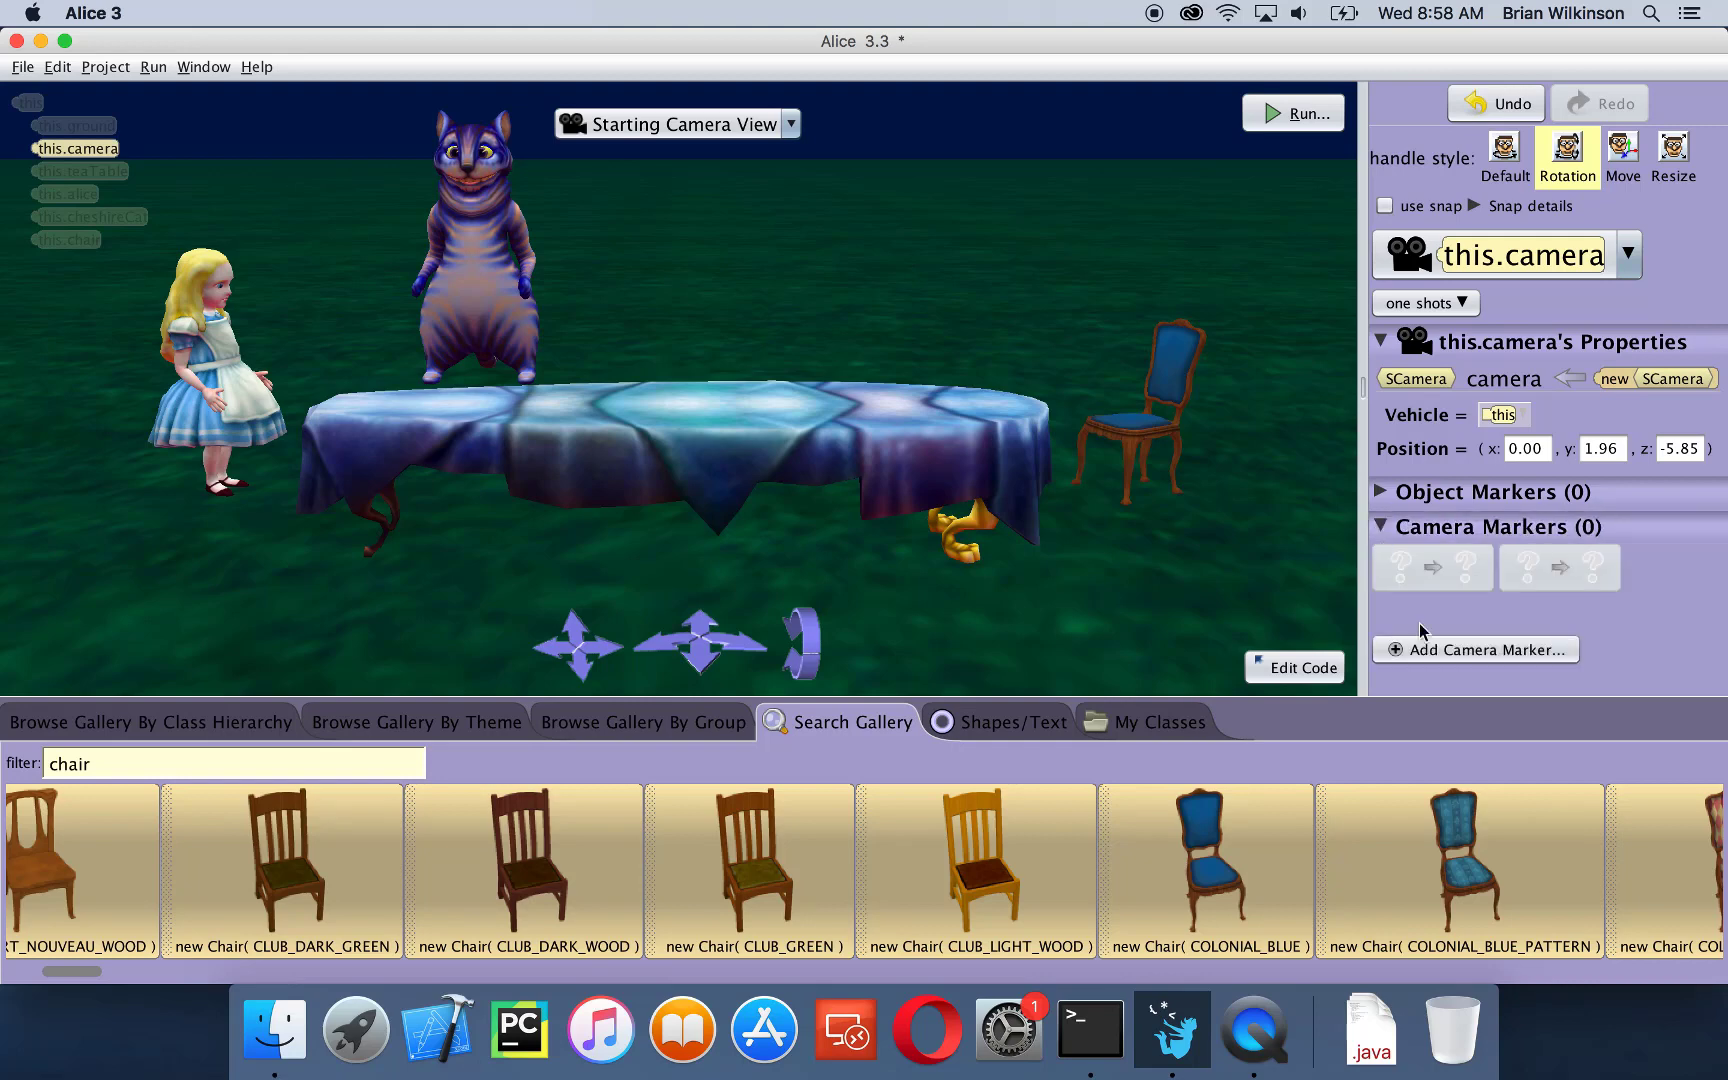
left_click(1451, 652)
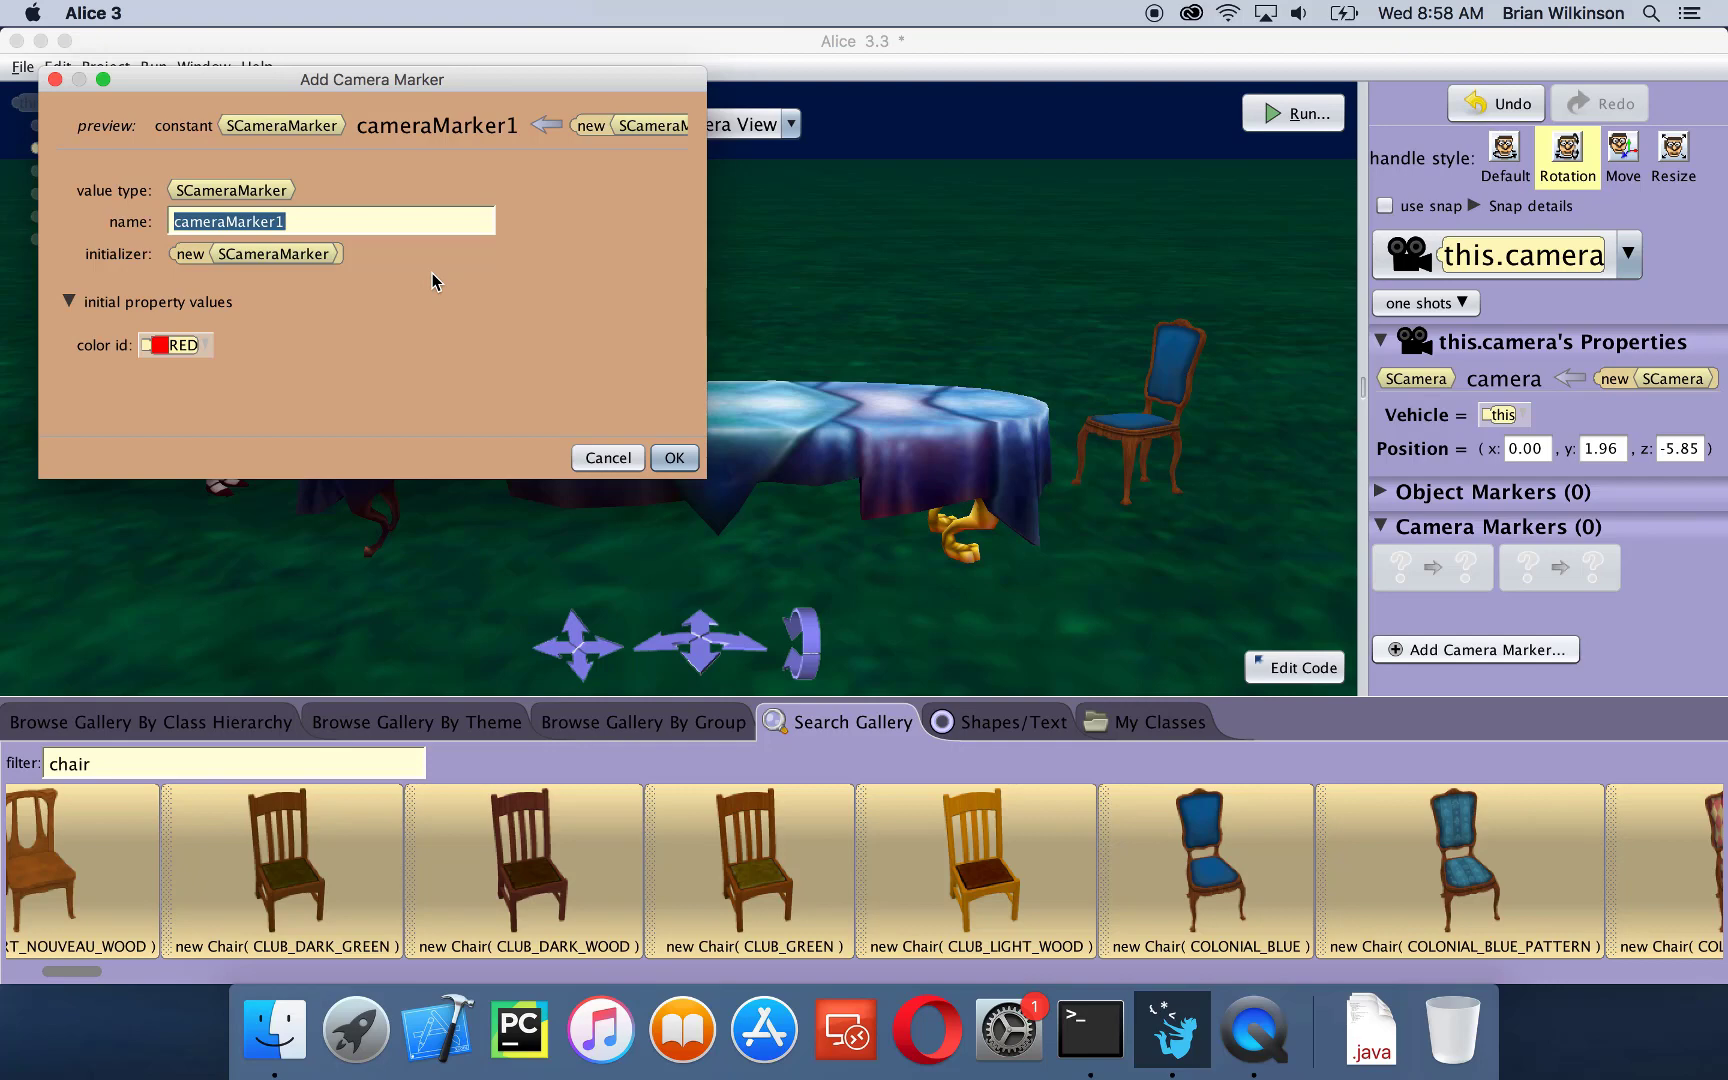
type("st")
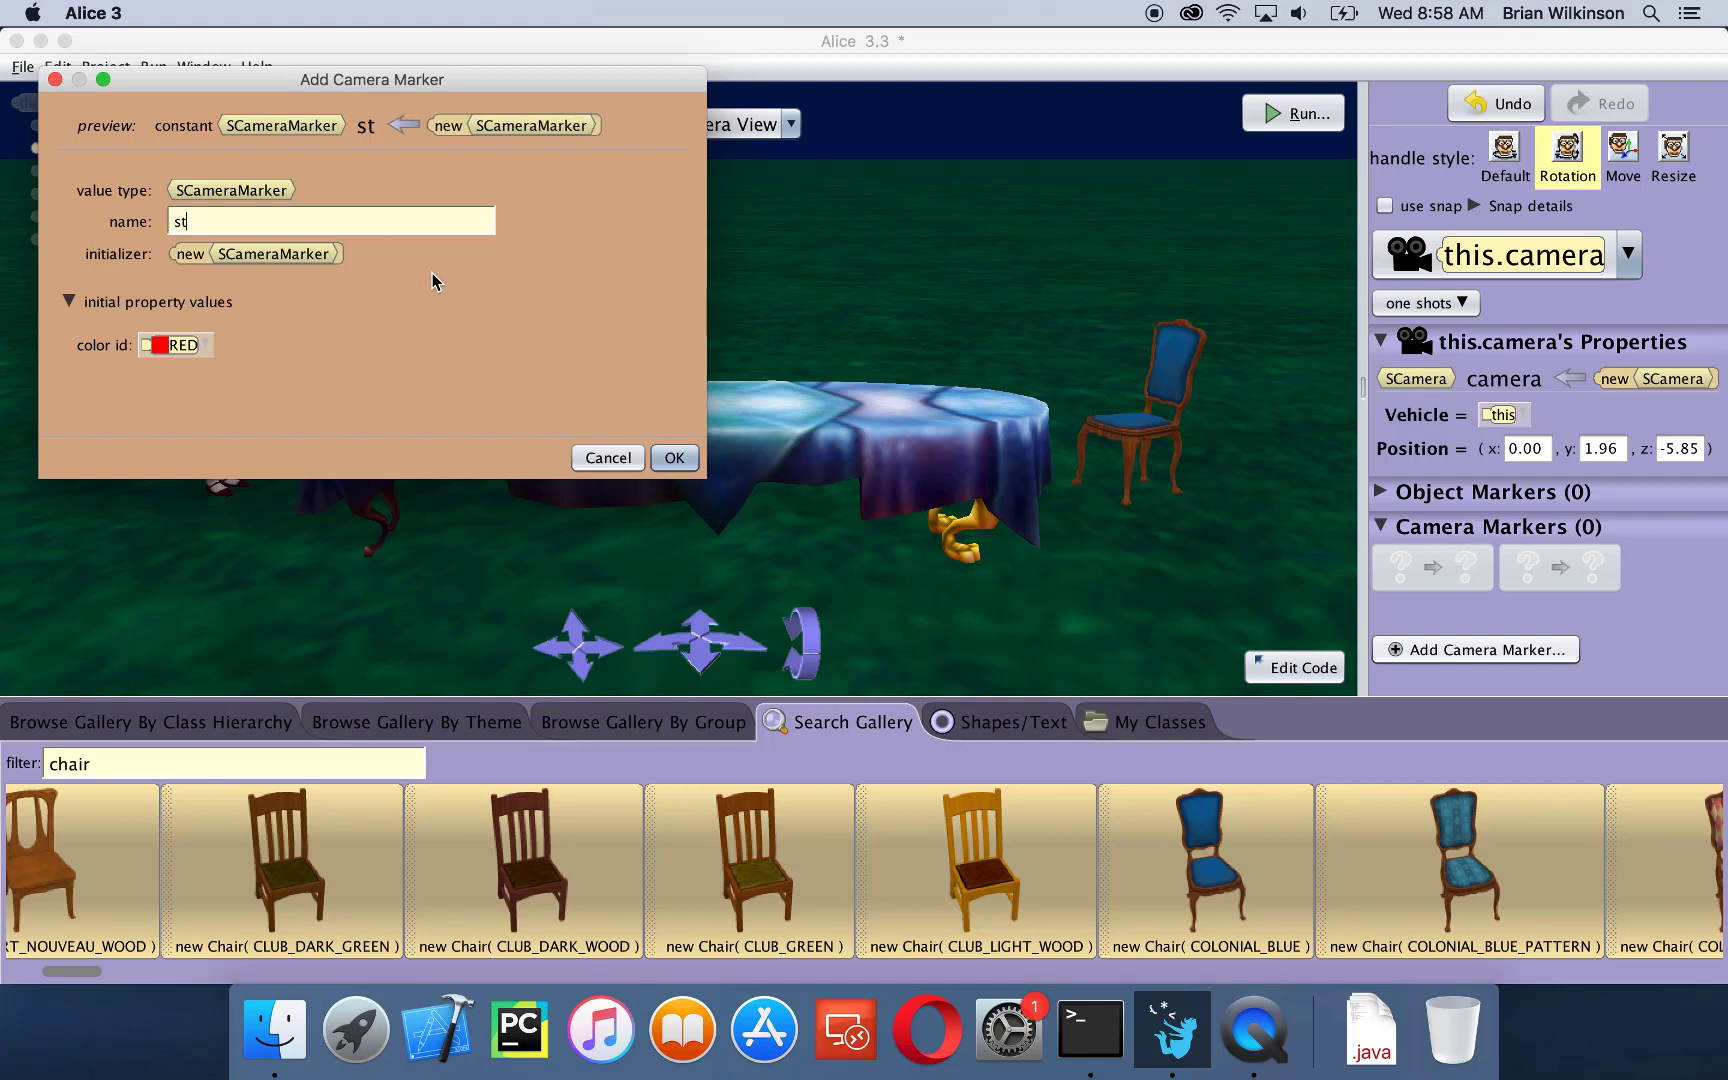
type("artingCamera")
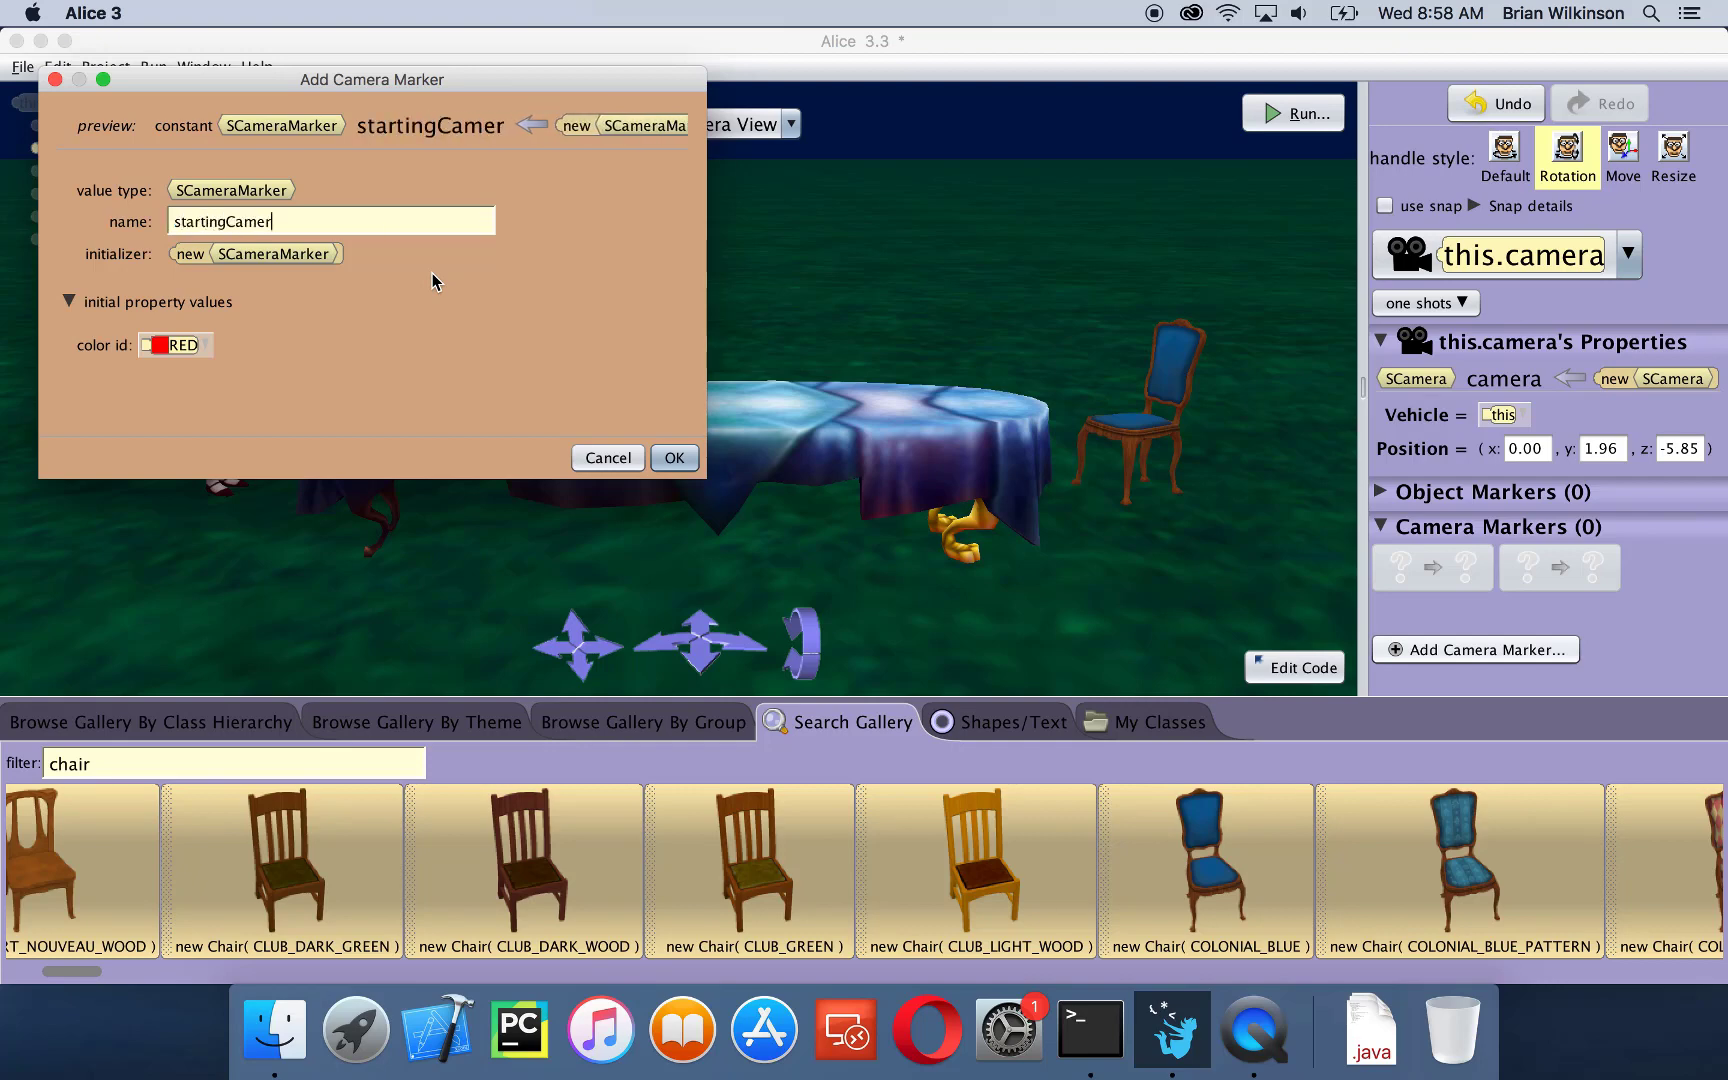
left_click(672, 458)
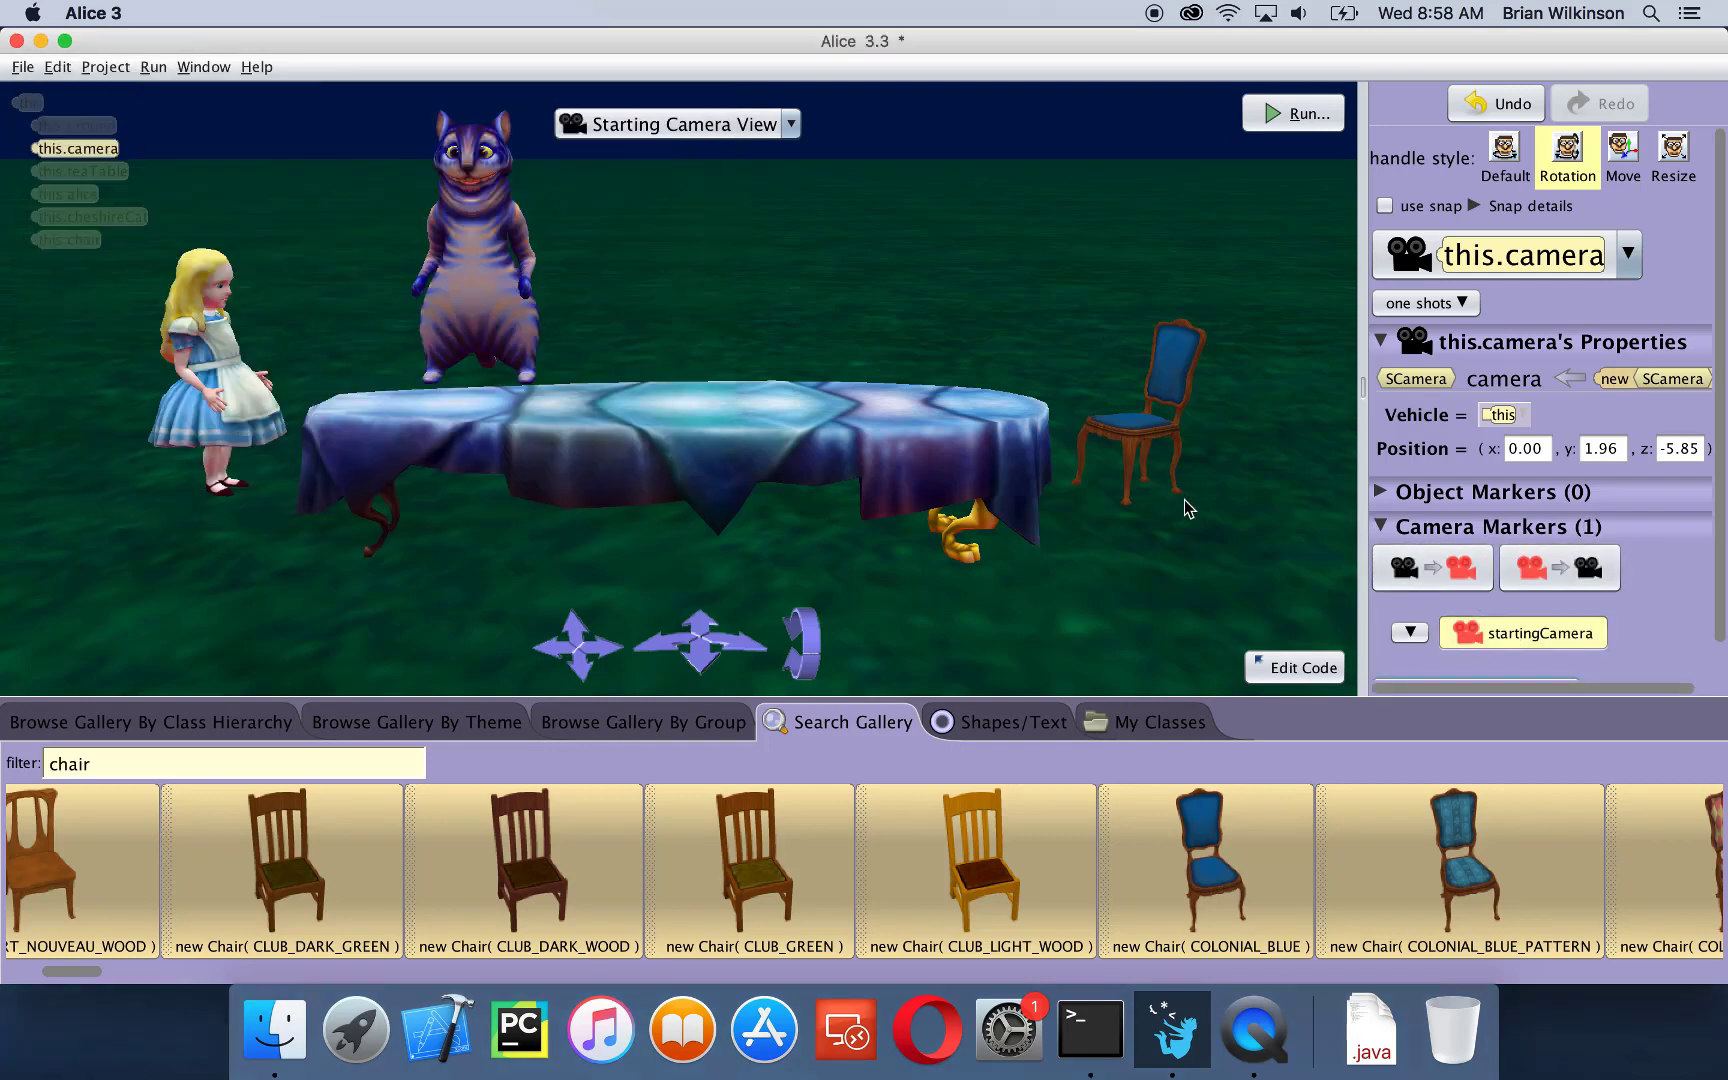
- Move the camera away from the tea party and return it to the startingCamera marker
left_click(471, 256)
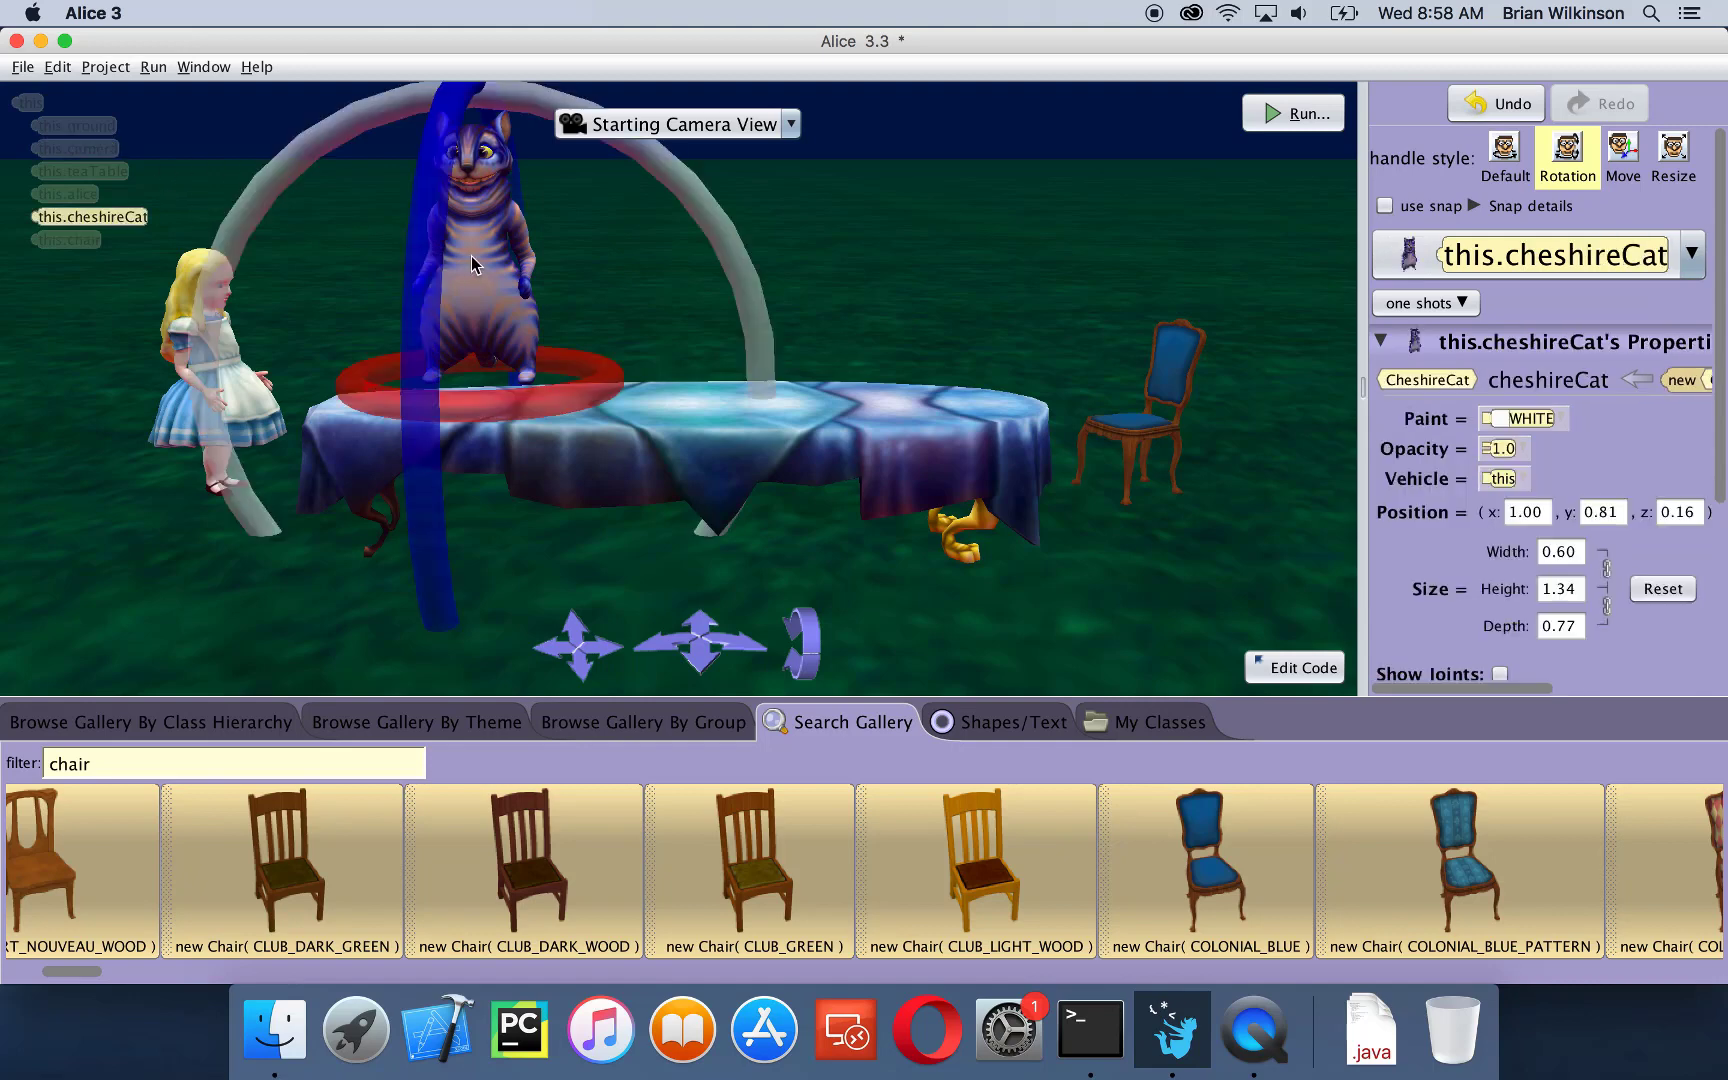
left_click(764, 401)
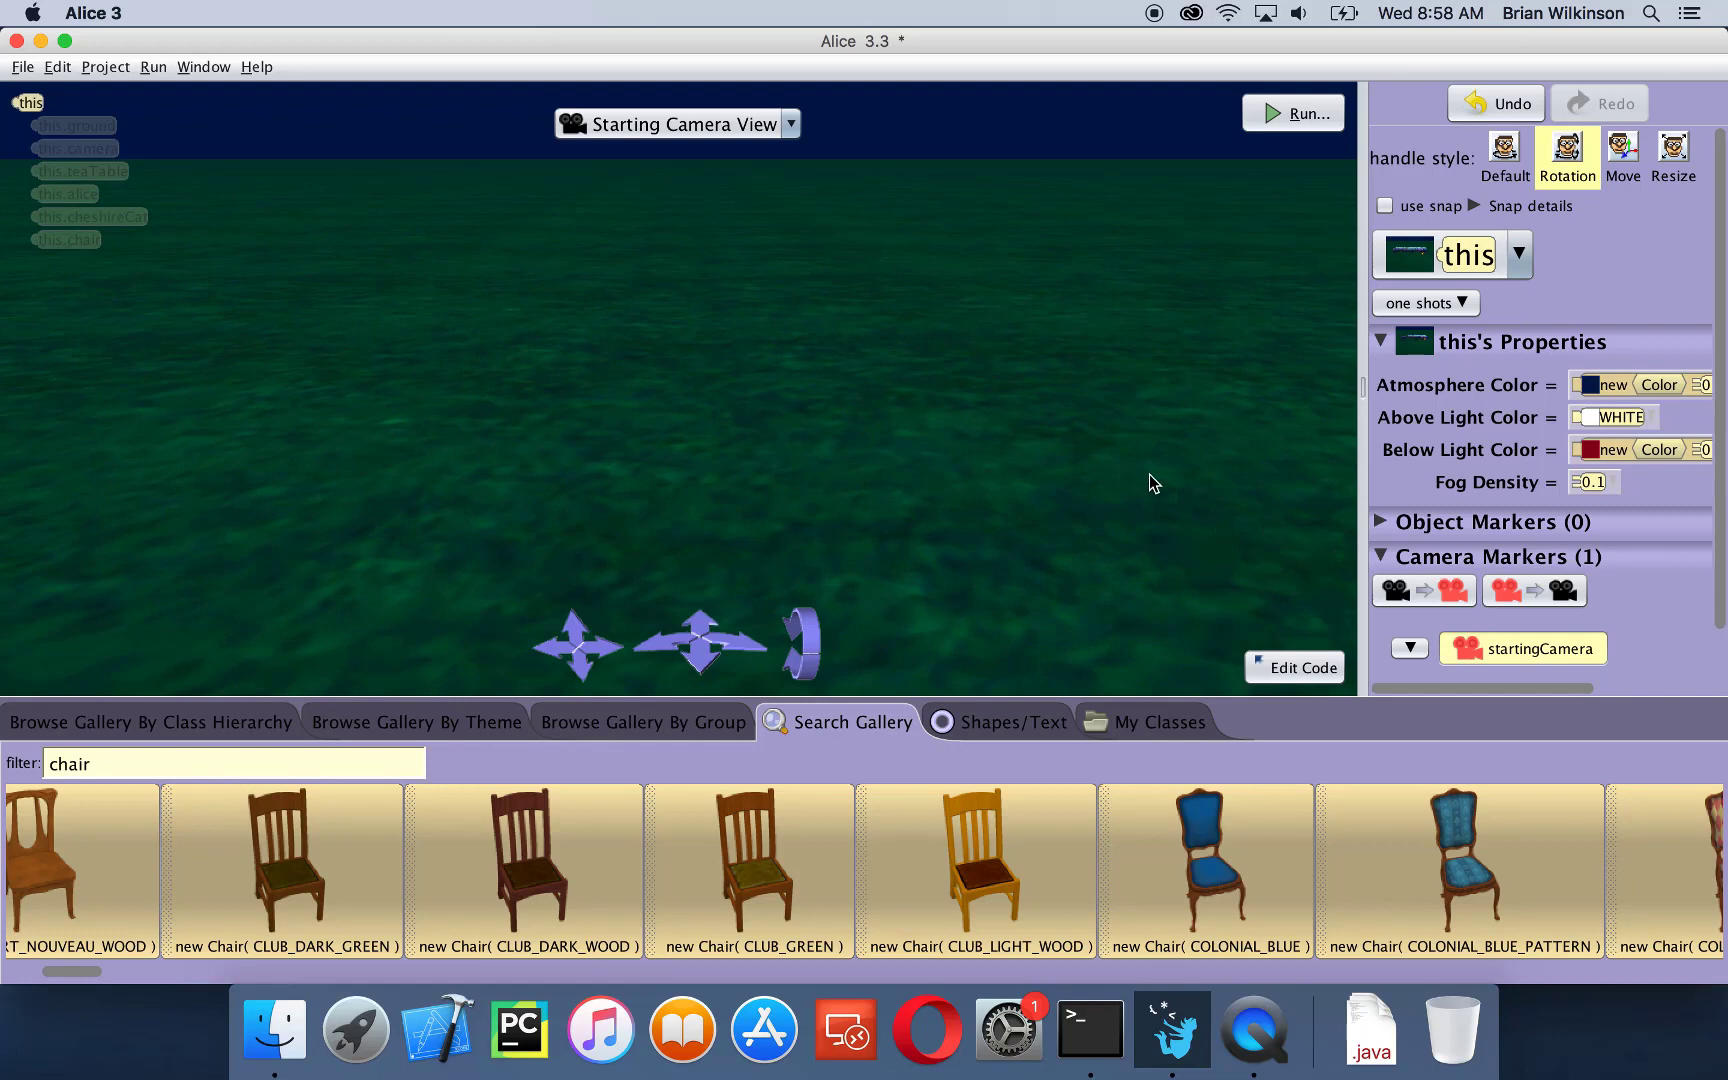
left_click(1424, 591)
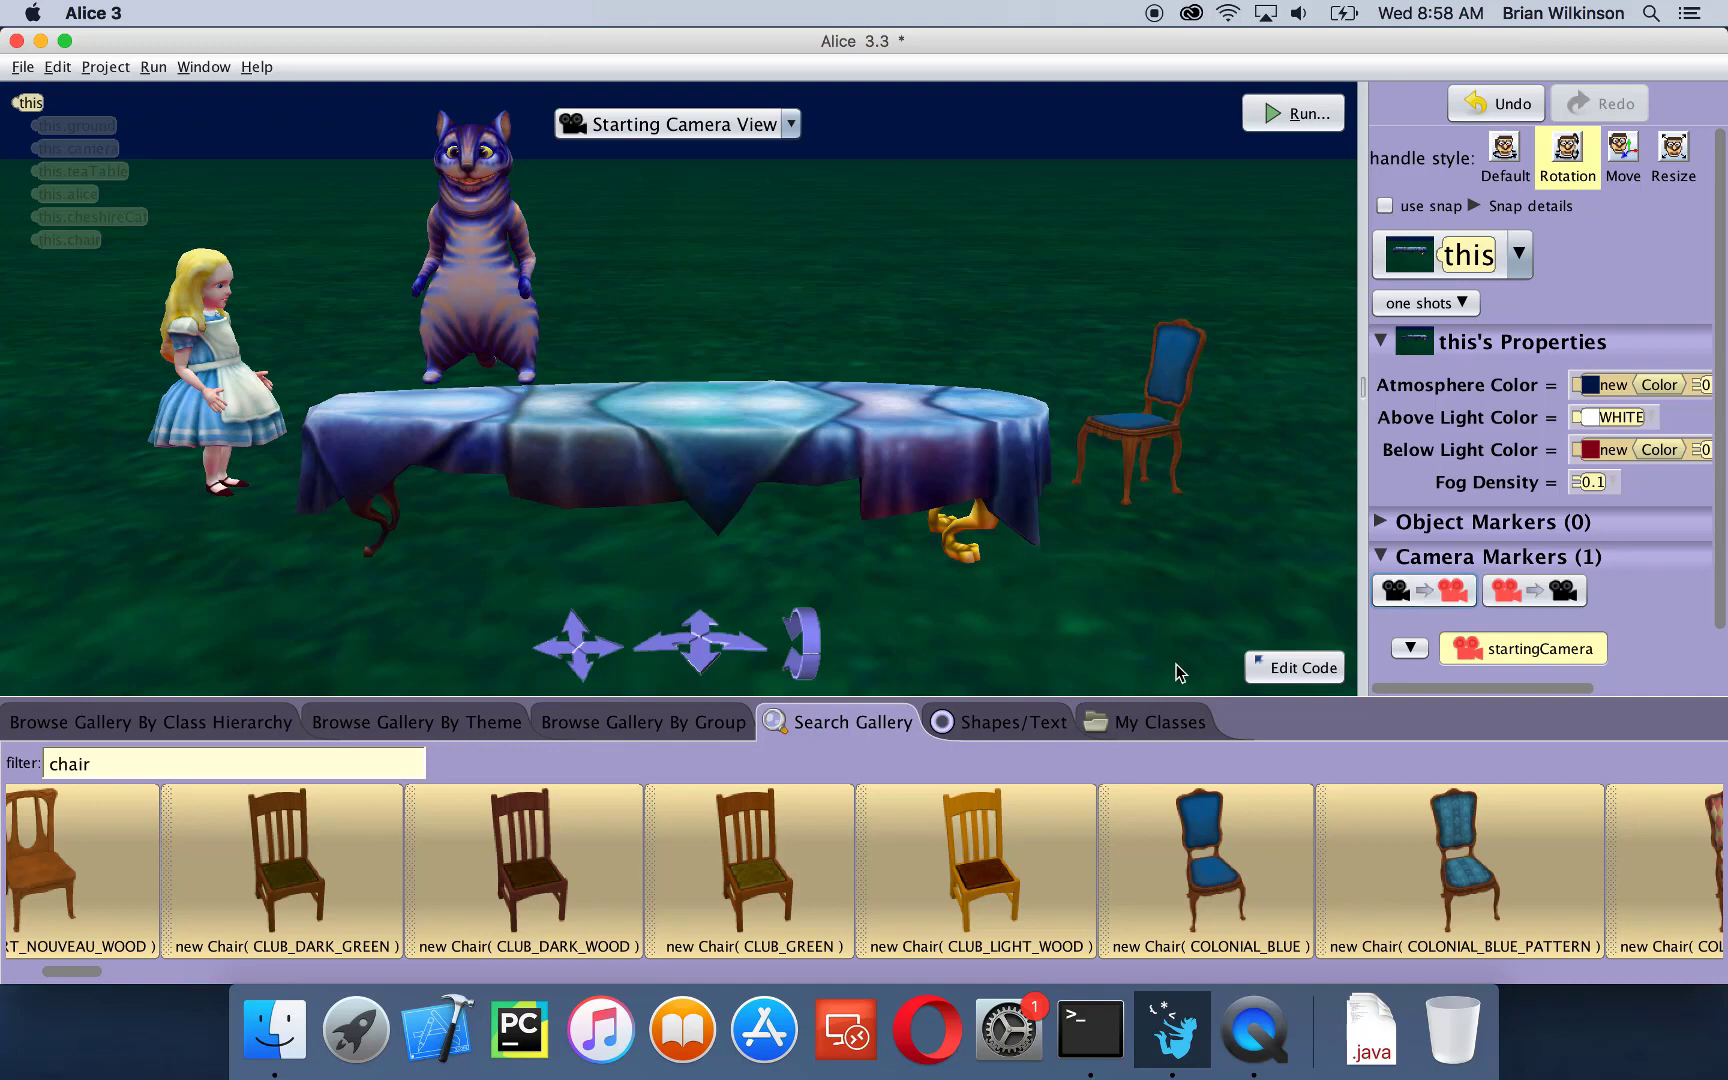
- Add the Teapot from the wonderland theme's tea set to the scene, keeping the name teapot
left_click(373, 724)
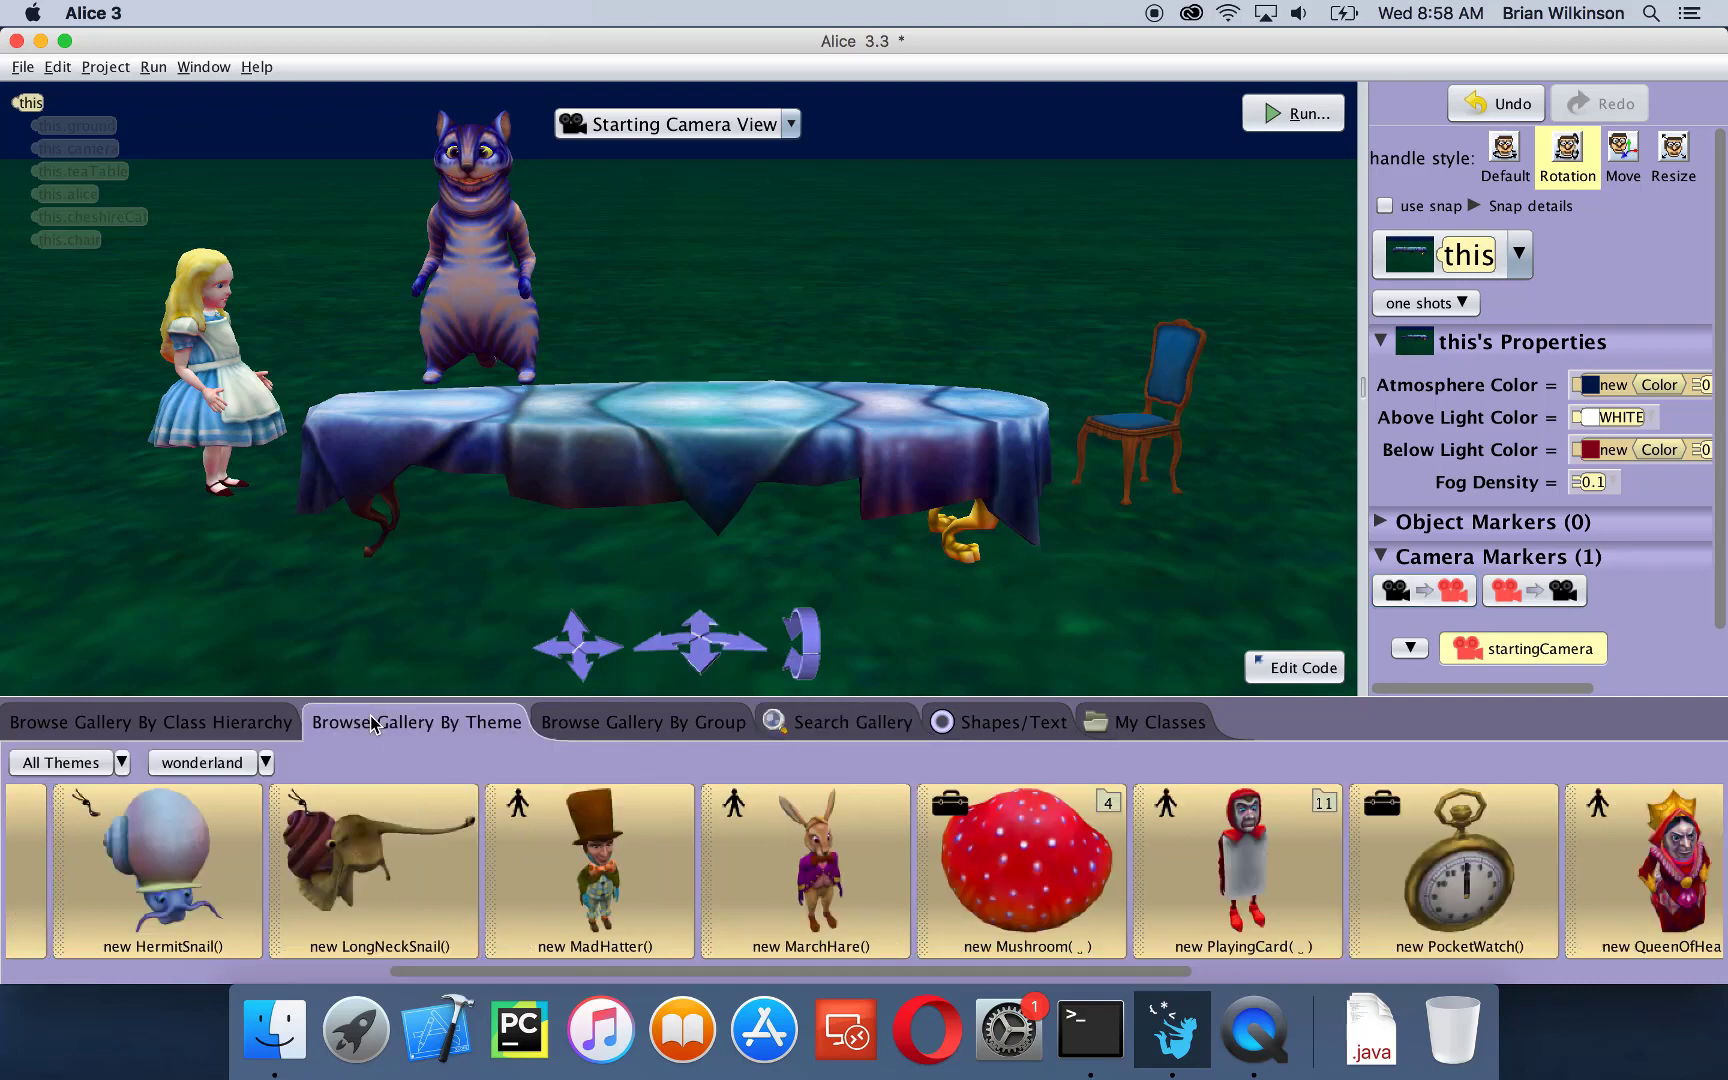
scroll(503, 890, "left", 10)
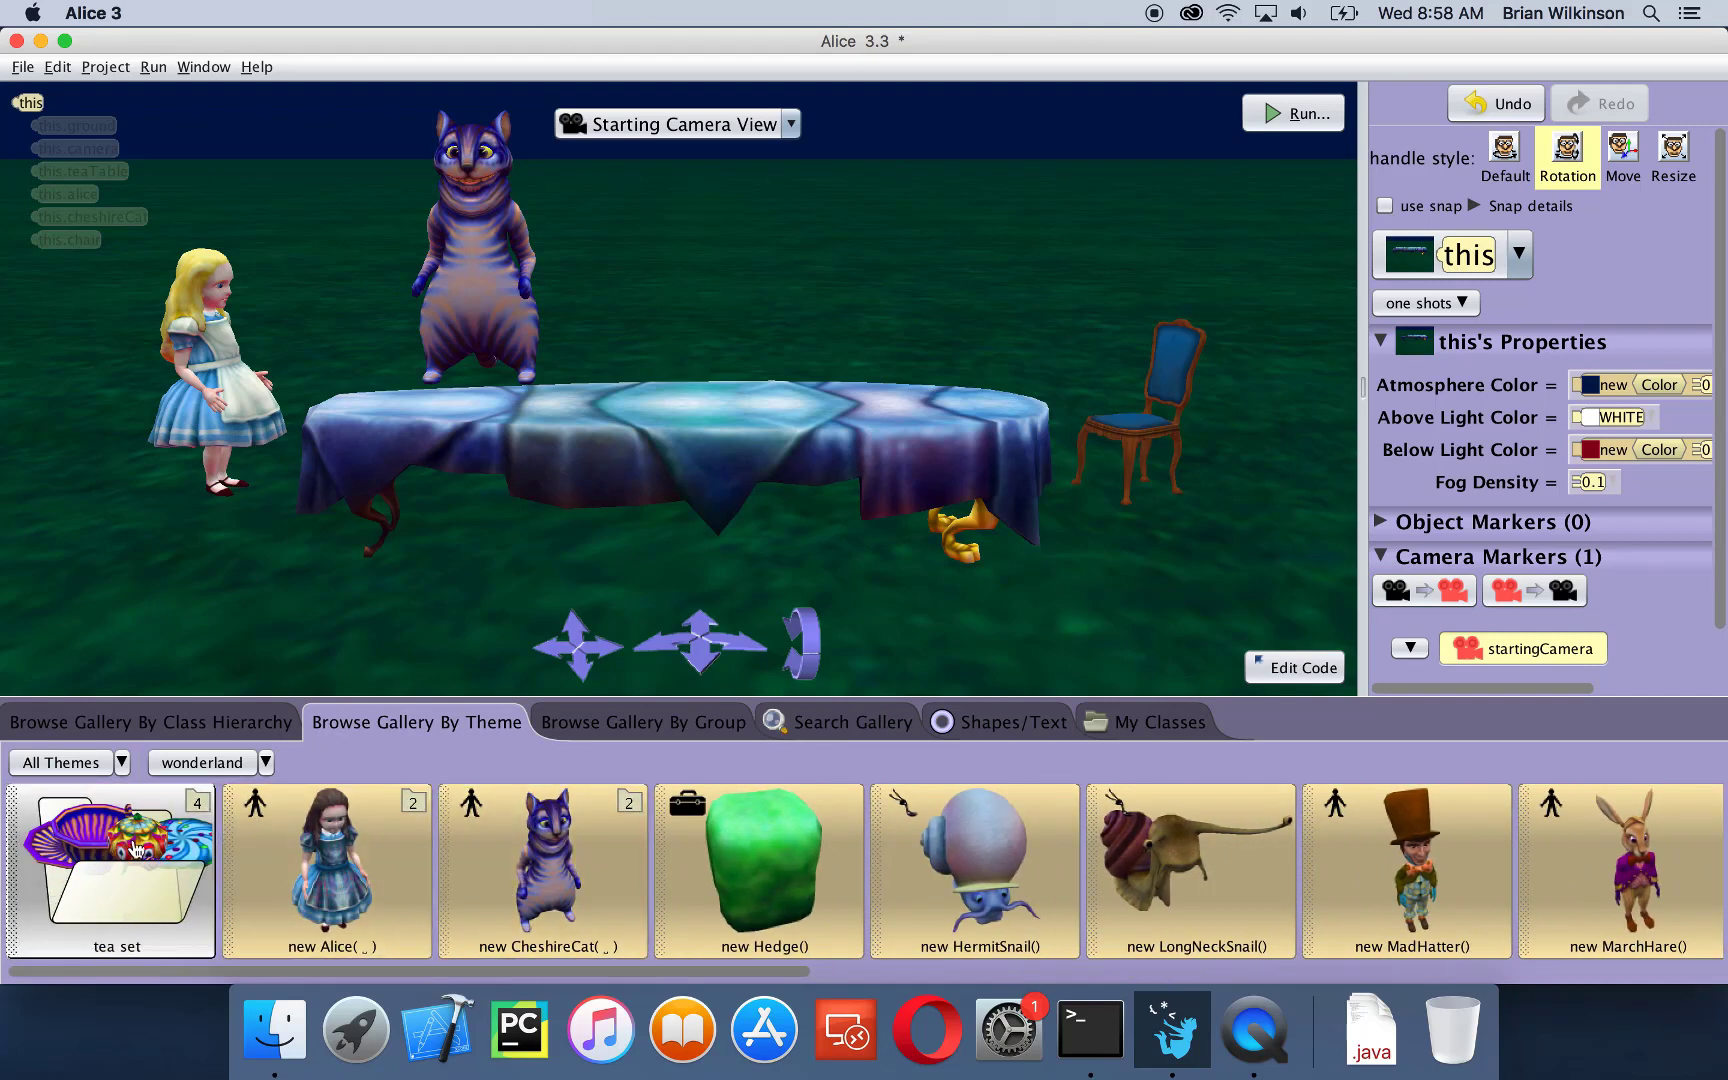
left_click(136, 850)
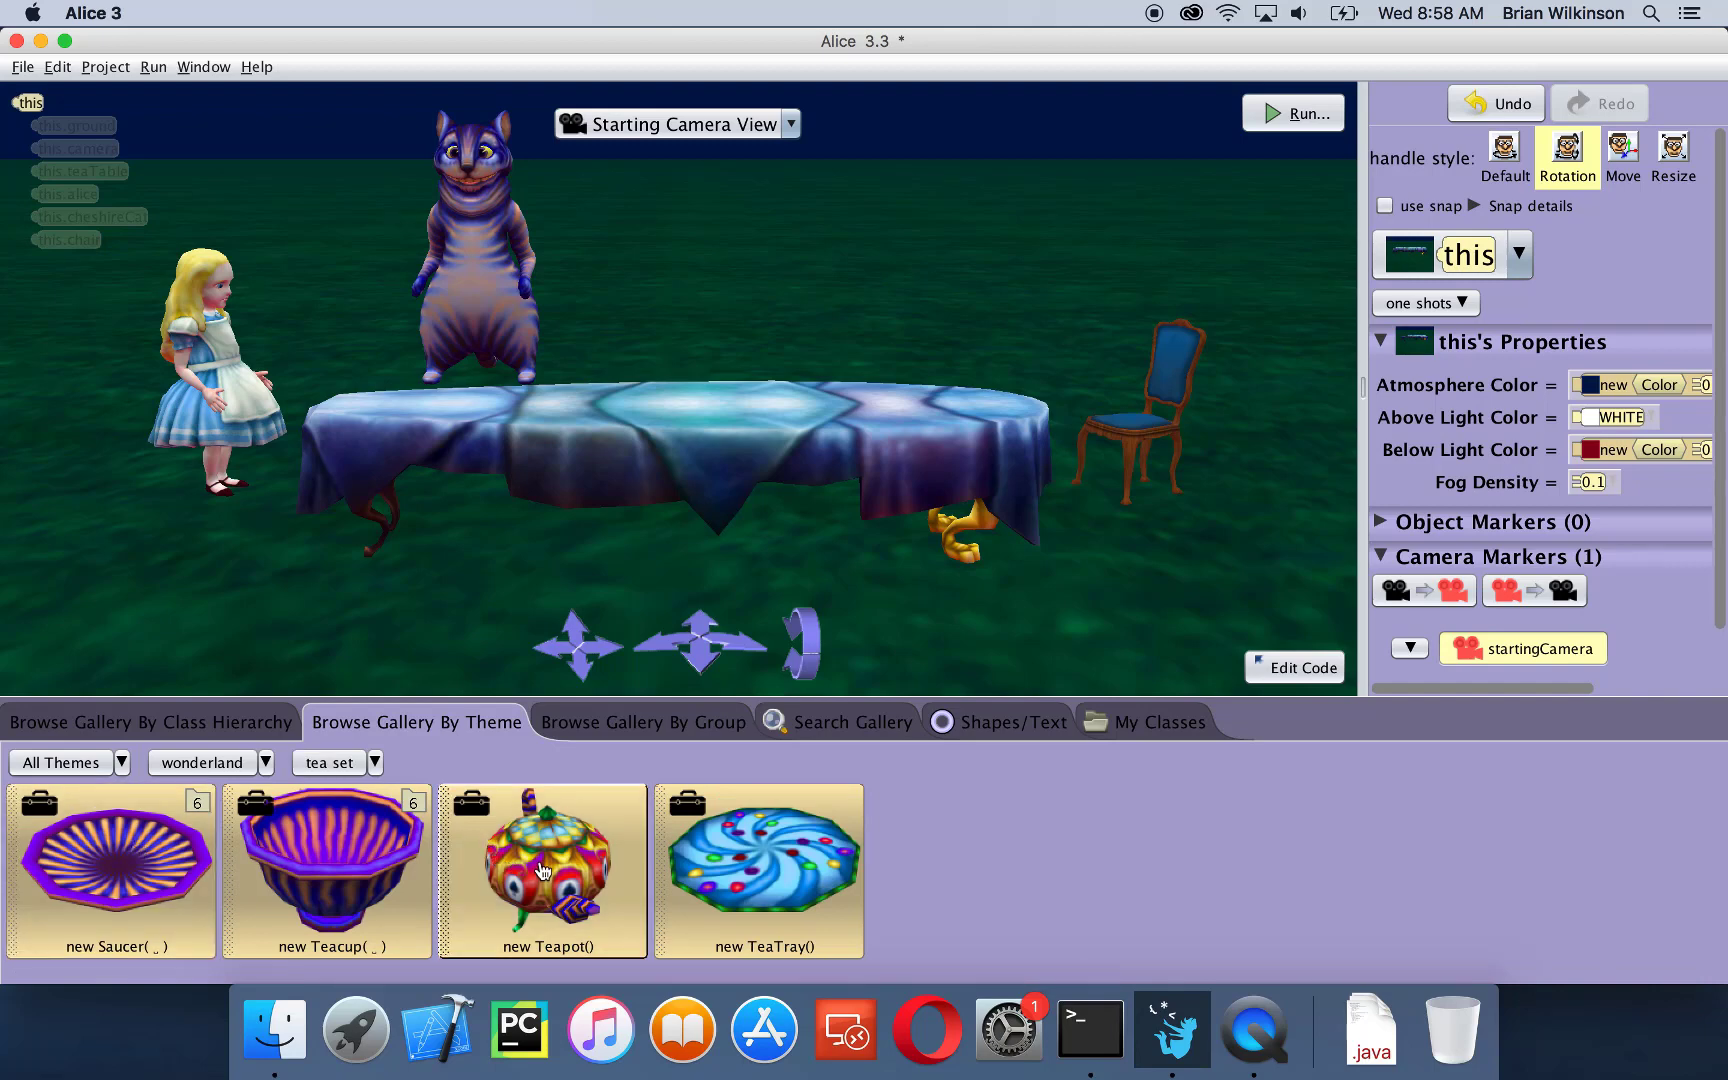
left_click(542, 870)
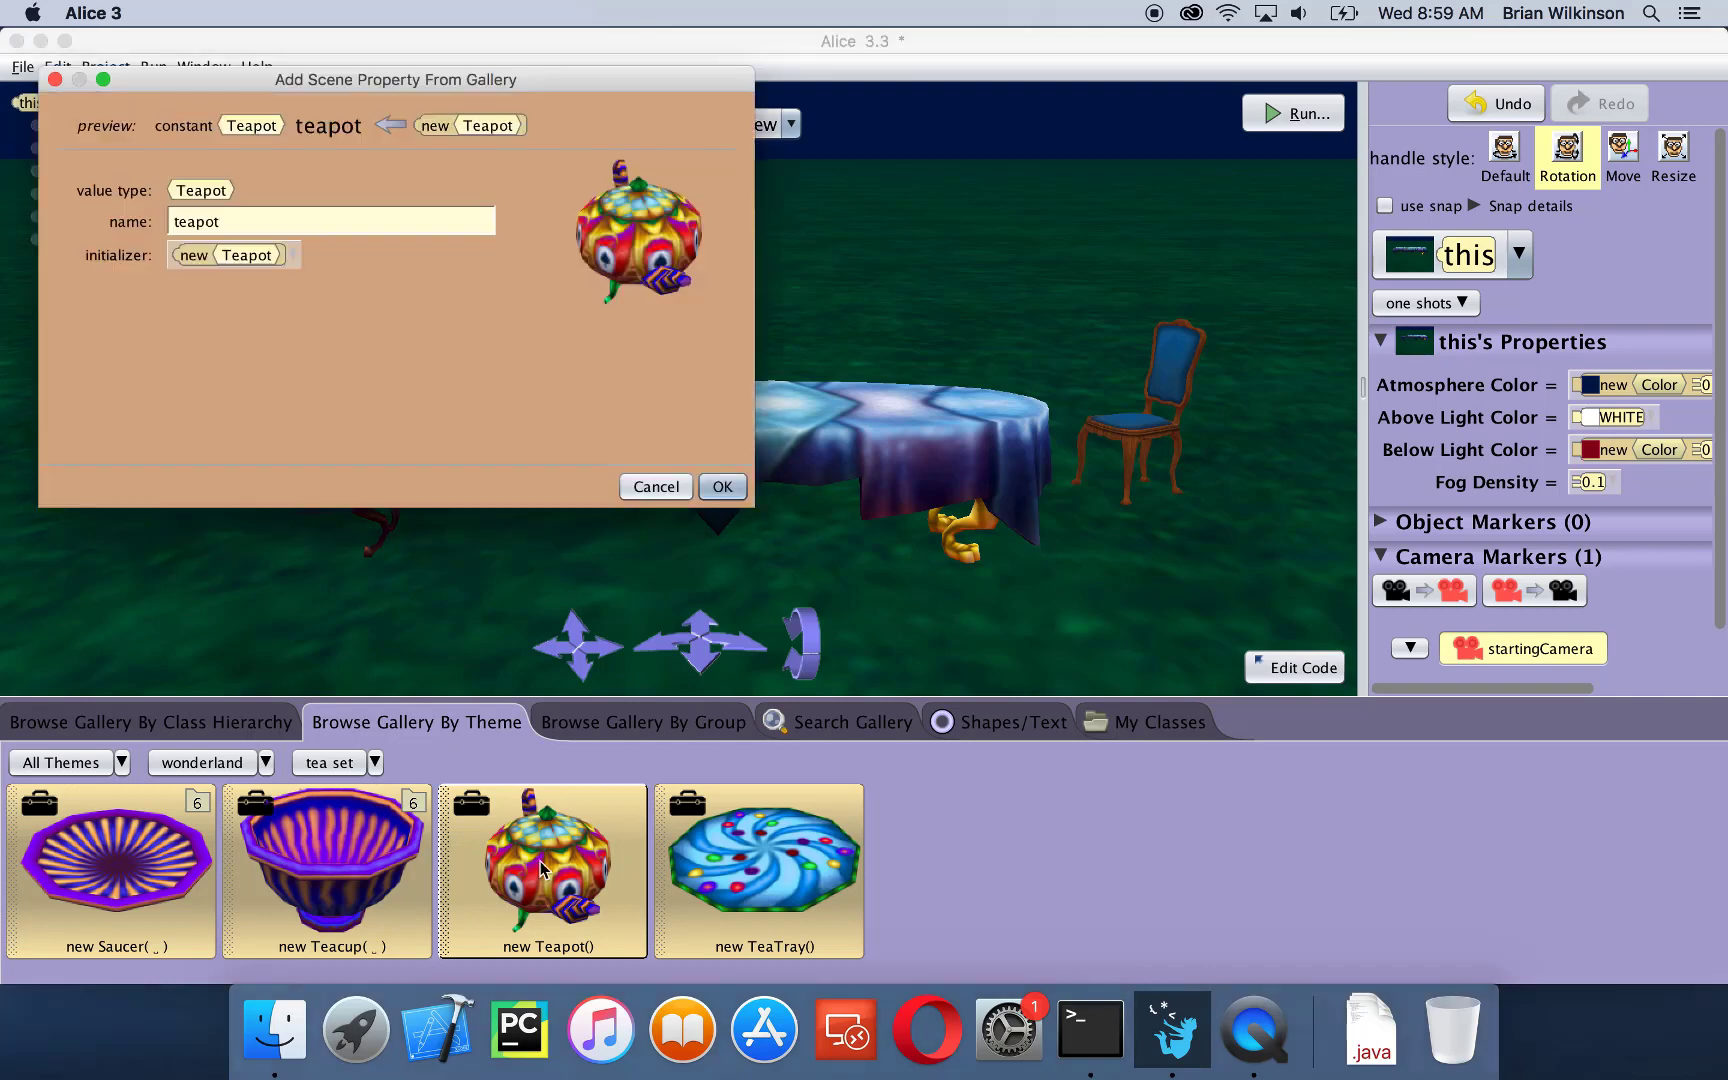
left_click(725, 492)
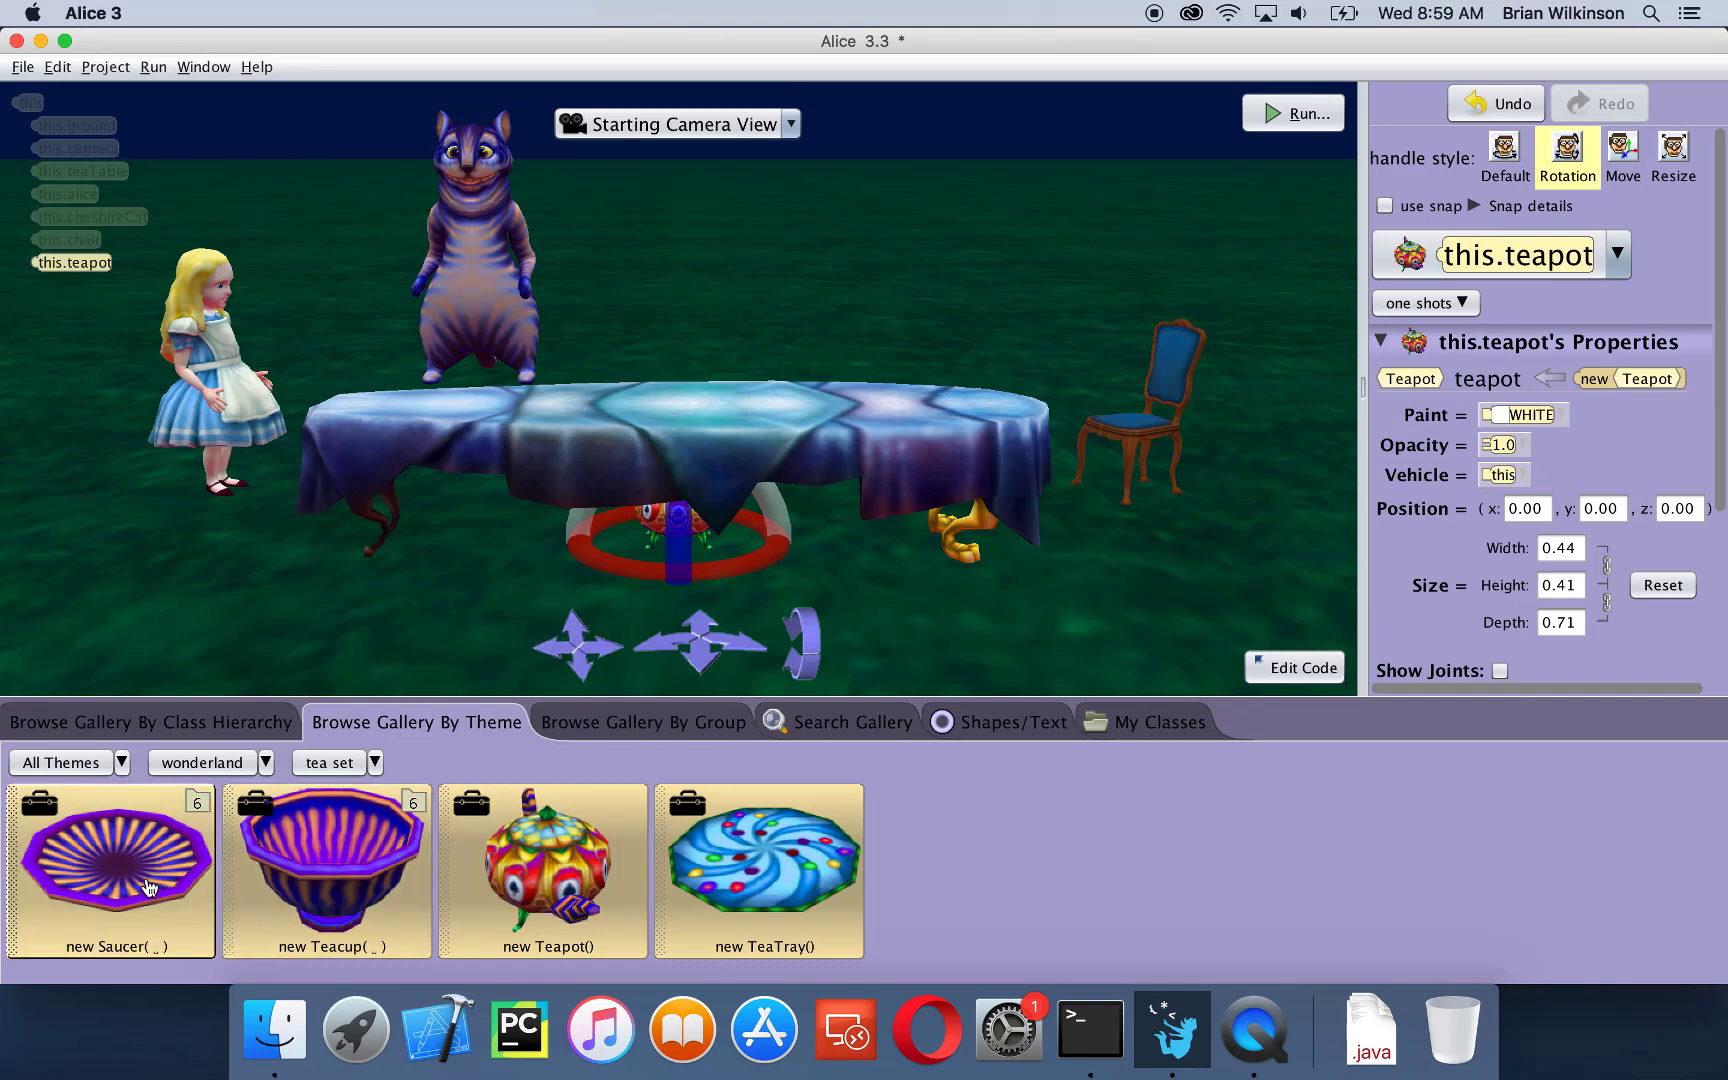
- Add a PLAYING_CARD Saucer from the tea set to the scene behind the table's chair end, keeping the name saucer
left_click_drag(148, 887, 956, 365)
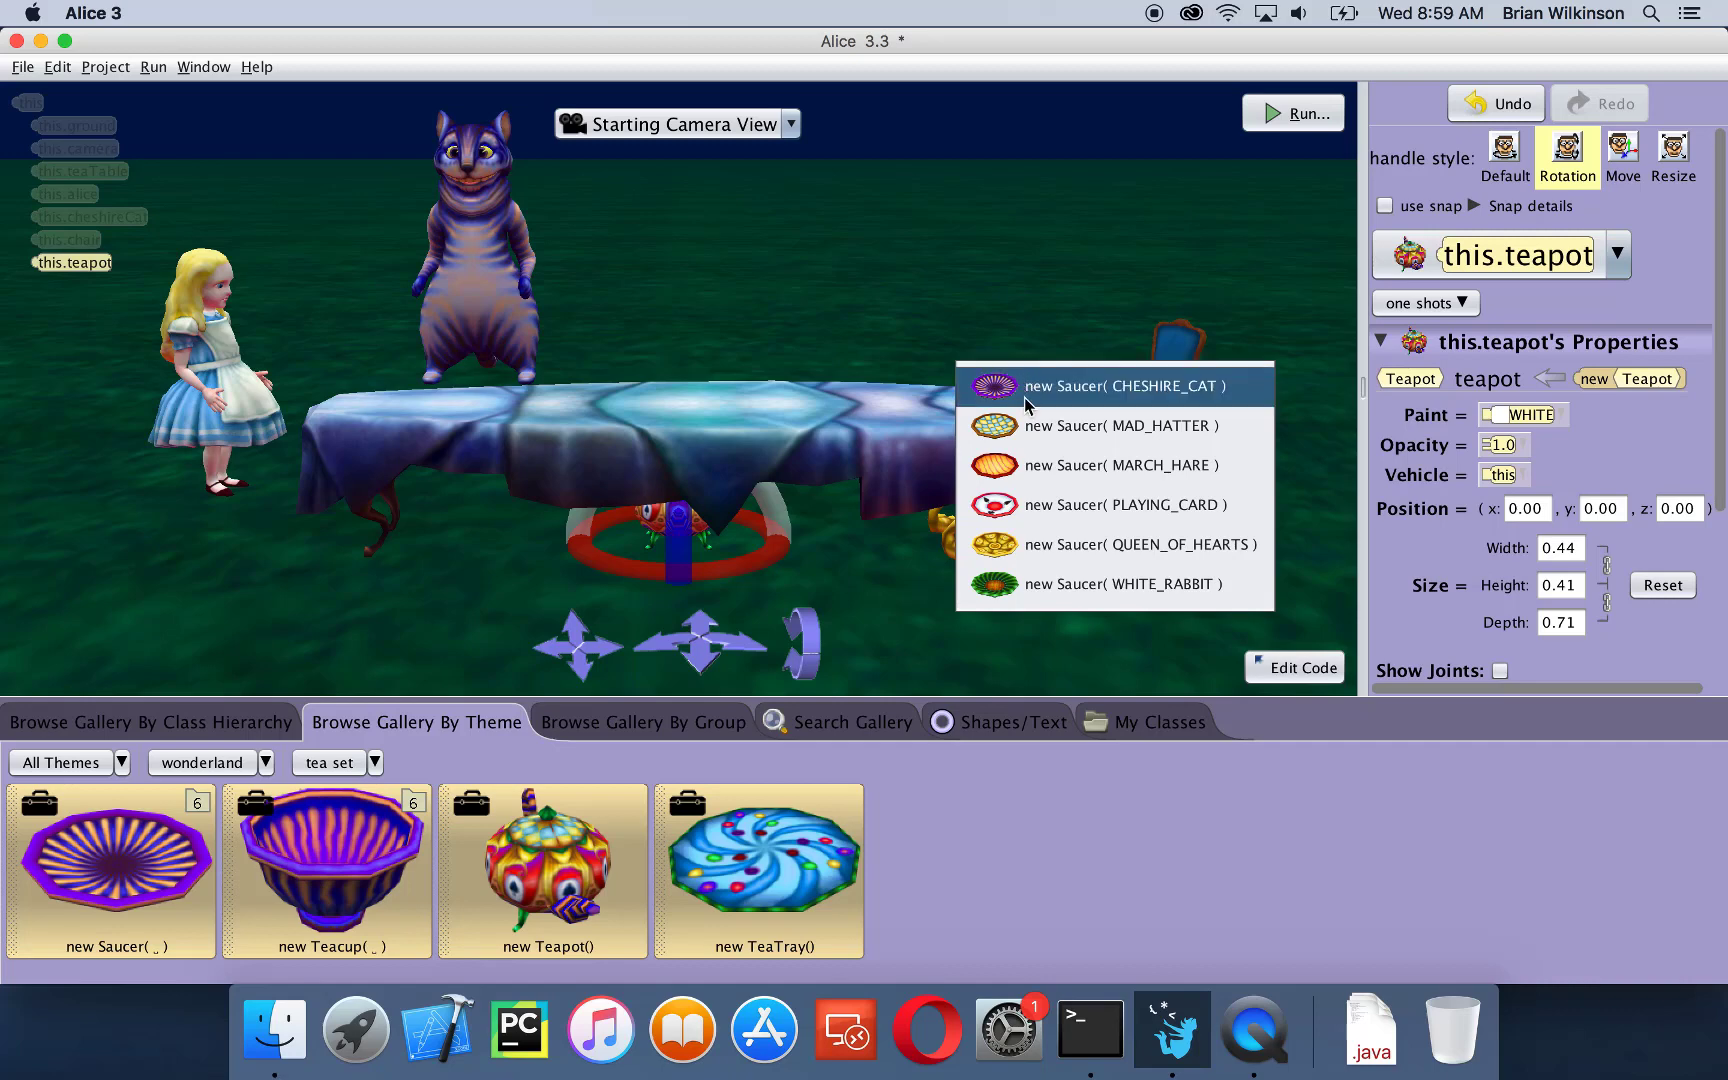
left_click(1055, 508)
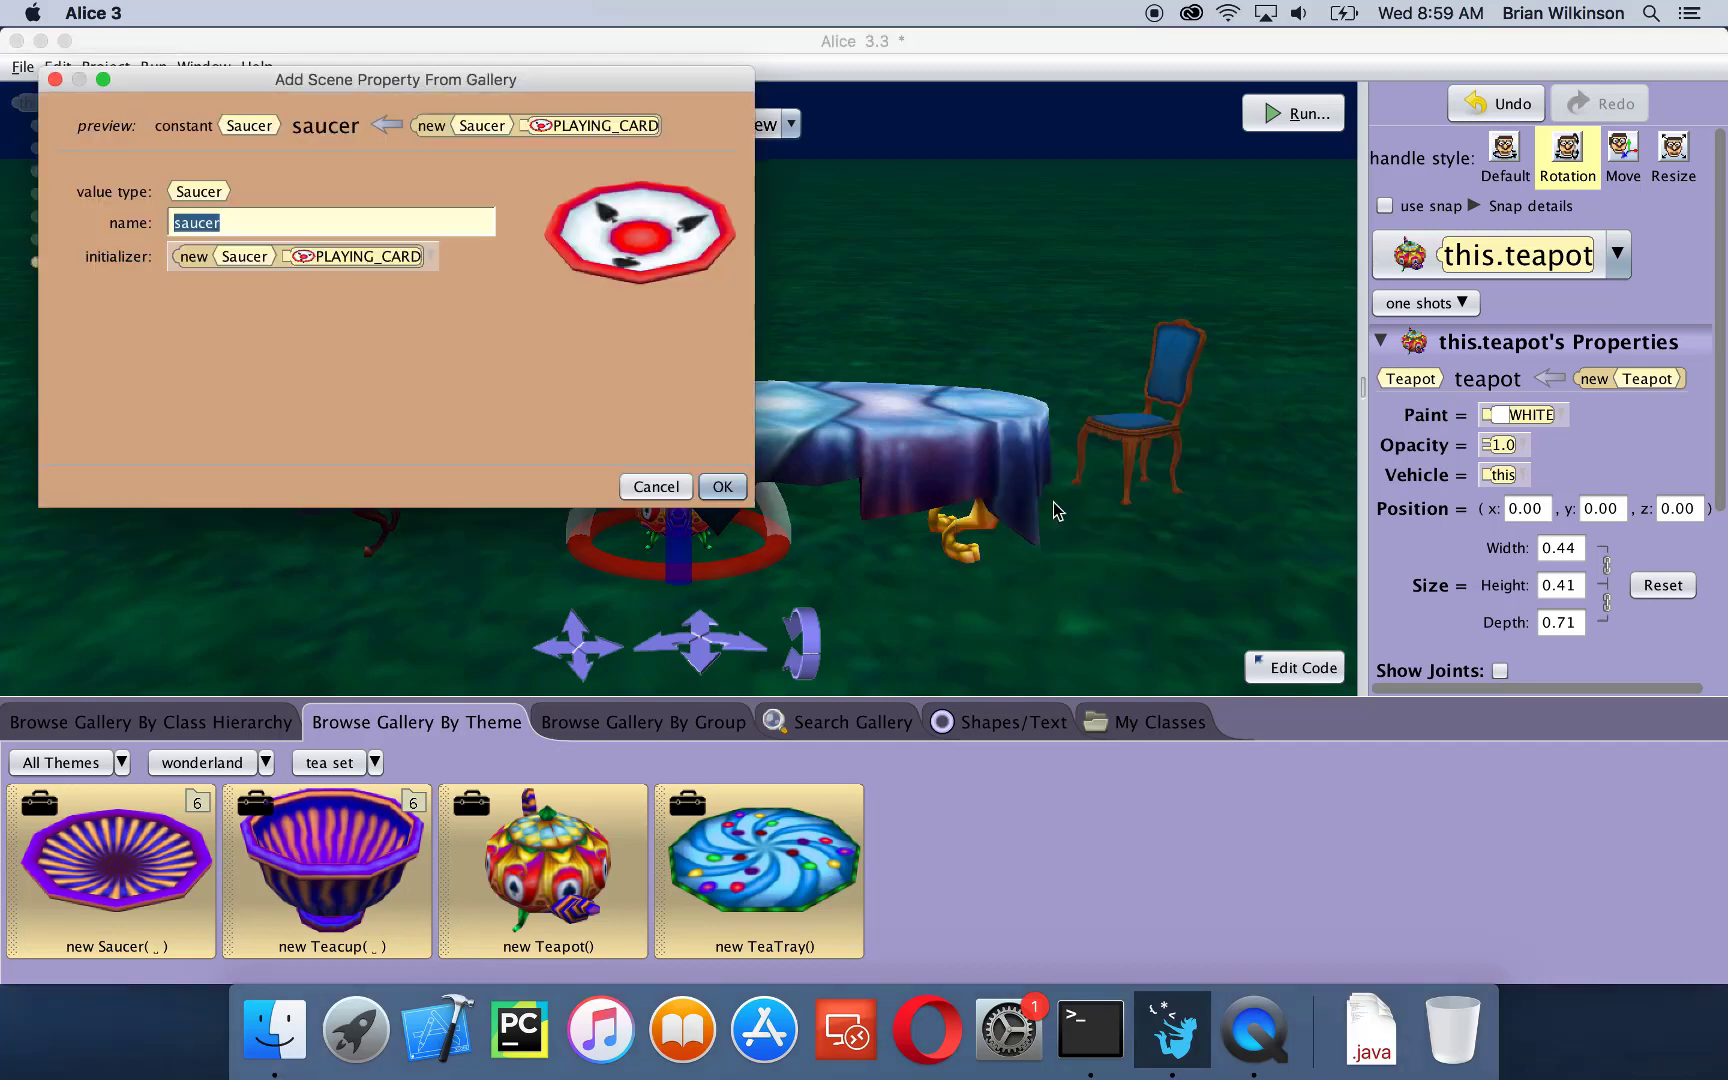
left_click(722, 487)
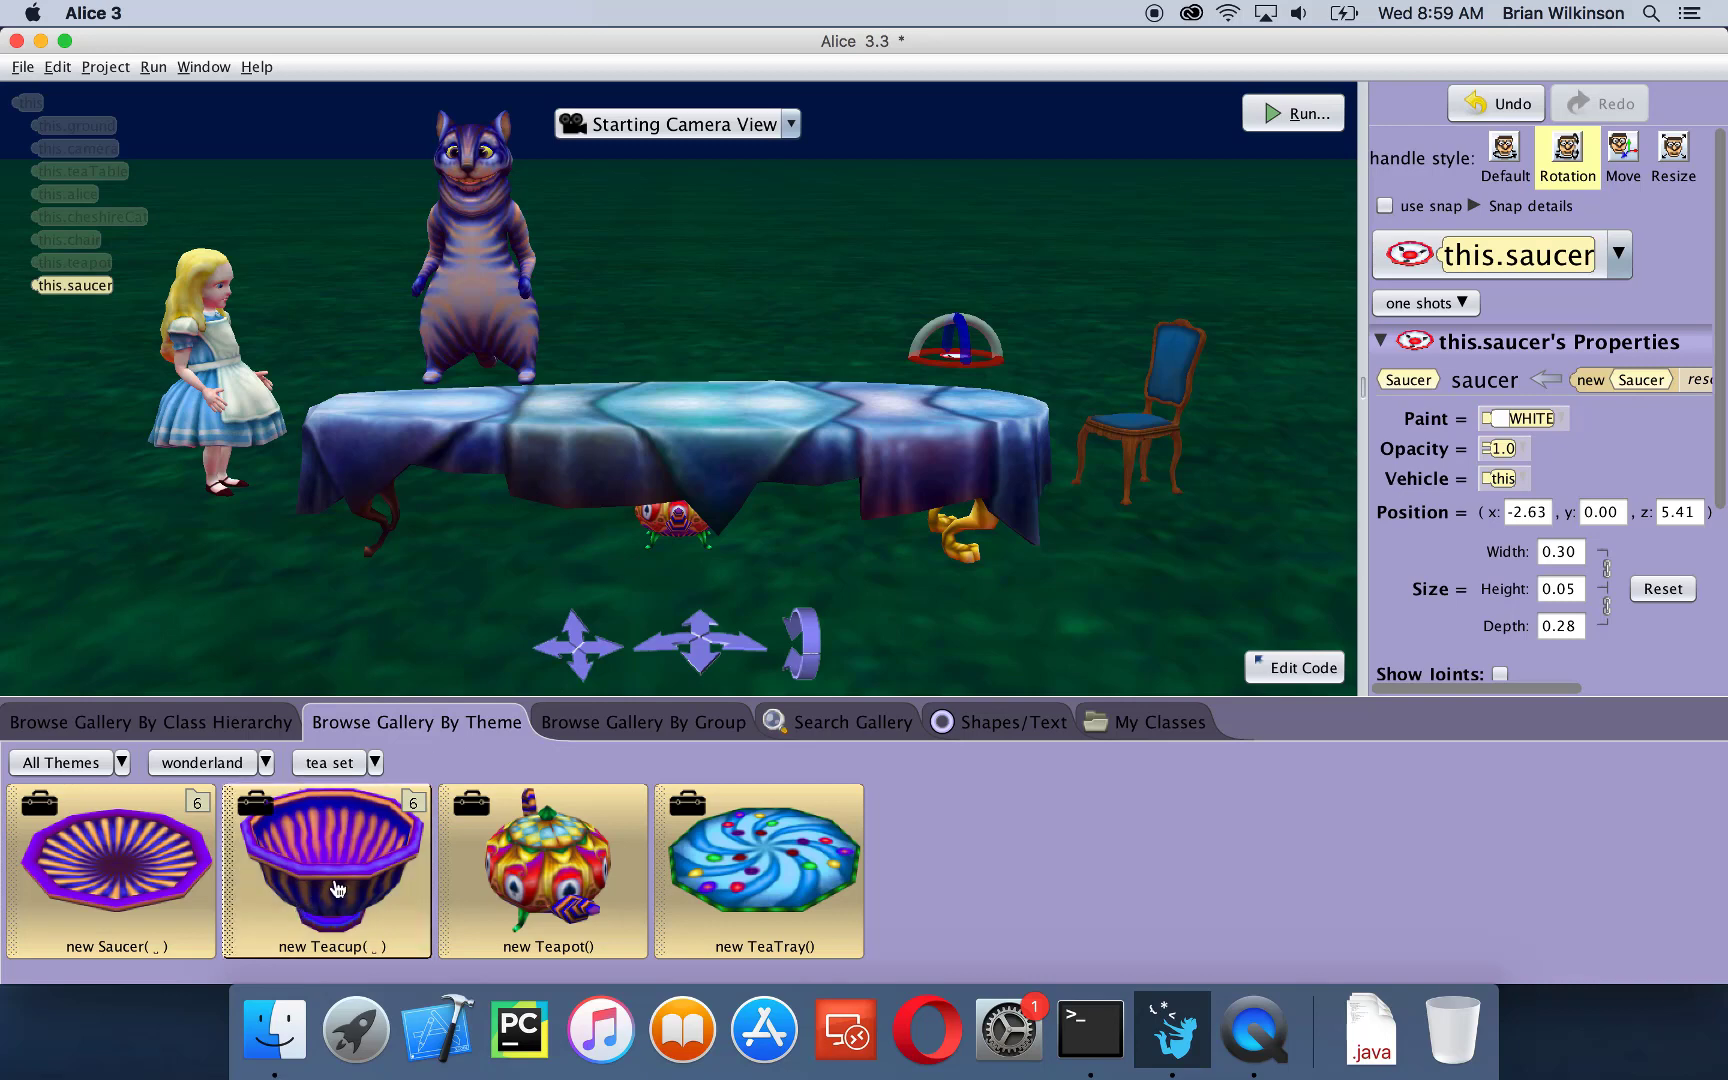
- Add a PLAYING_CARD Teacup from the tea set to the scene behind the table, keeping the name teacup
left_click_drag(338, 889, 788, 360)
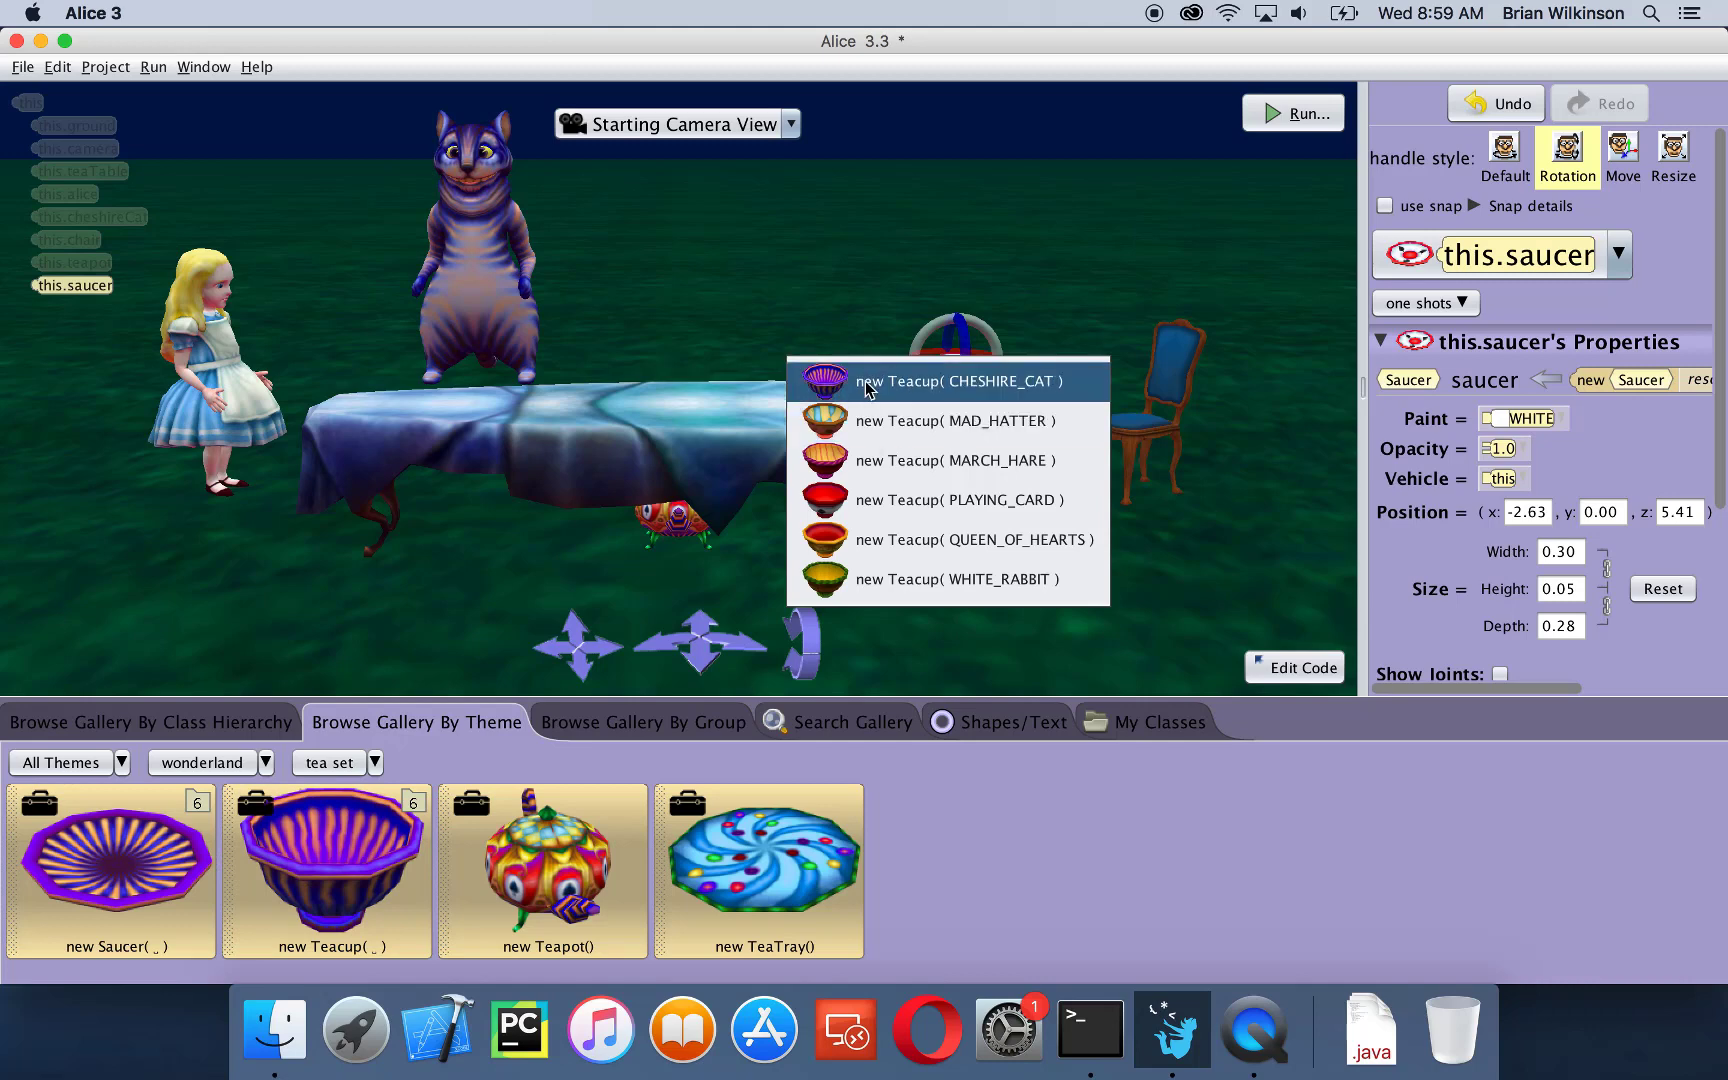
left_click(908, 500)
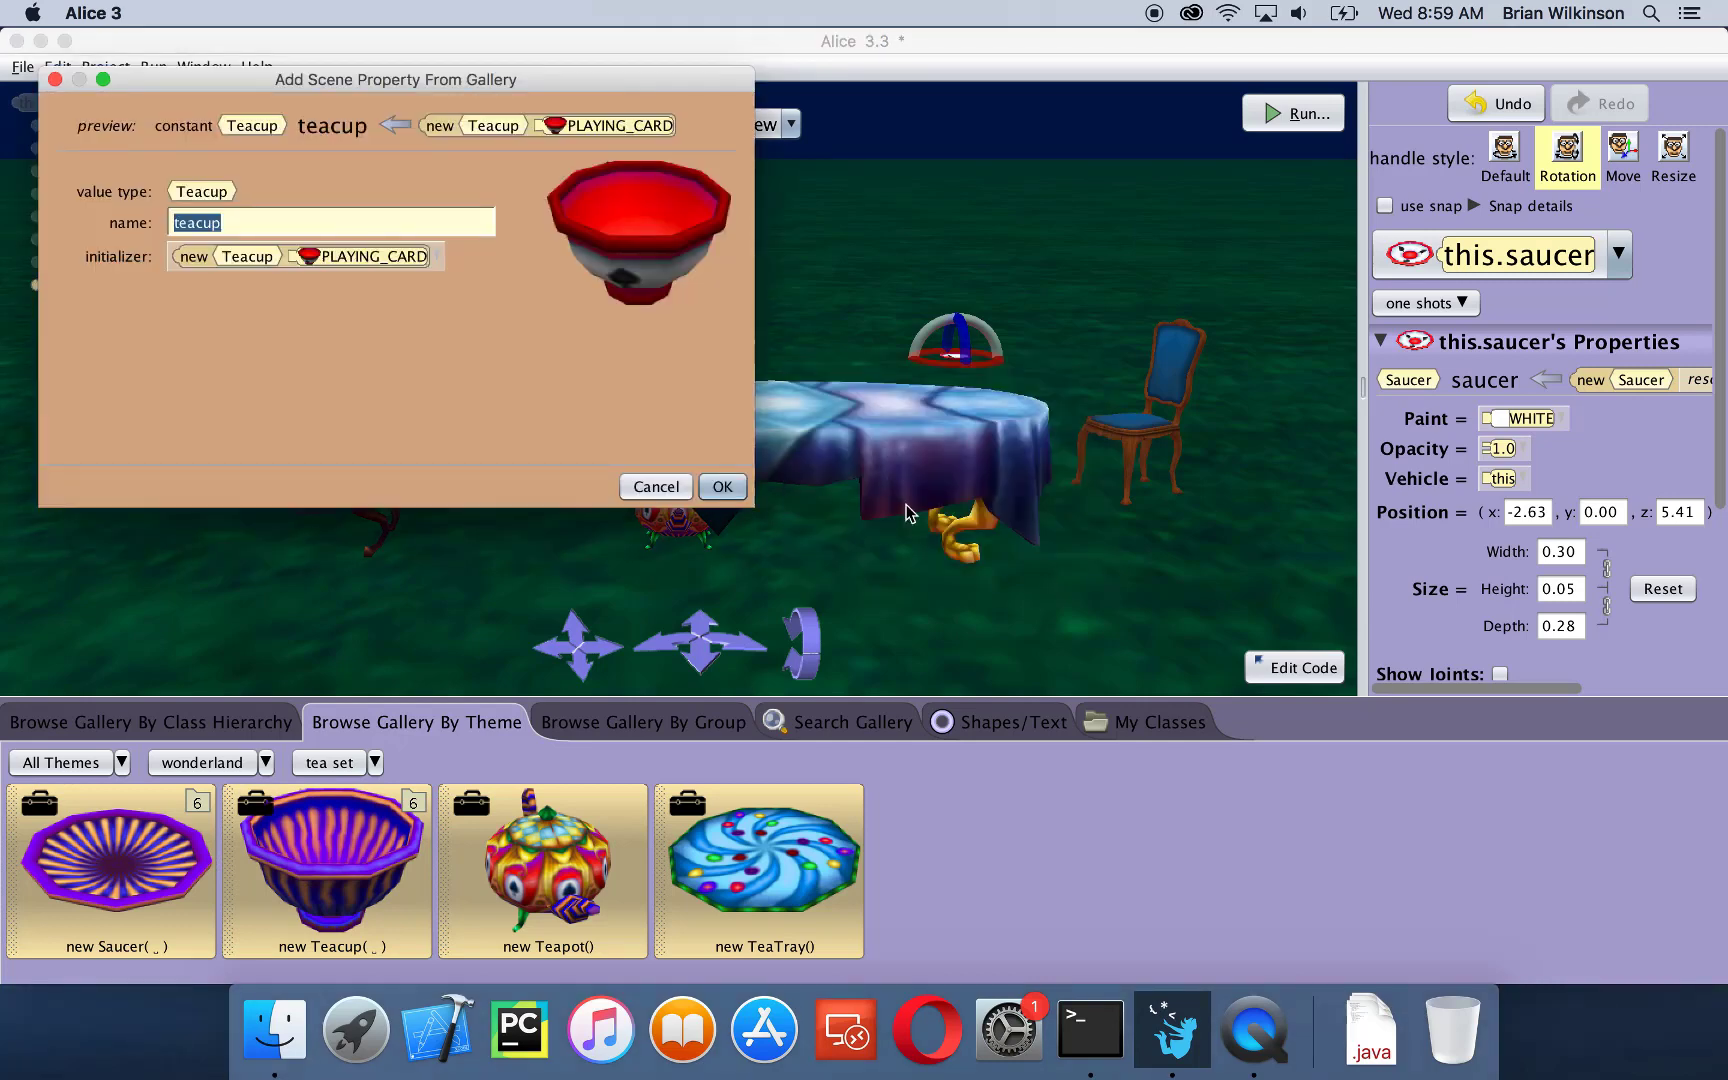
left_click(722, 487)
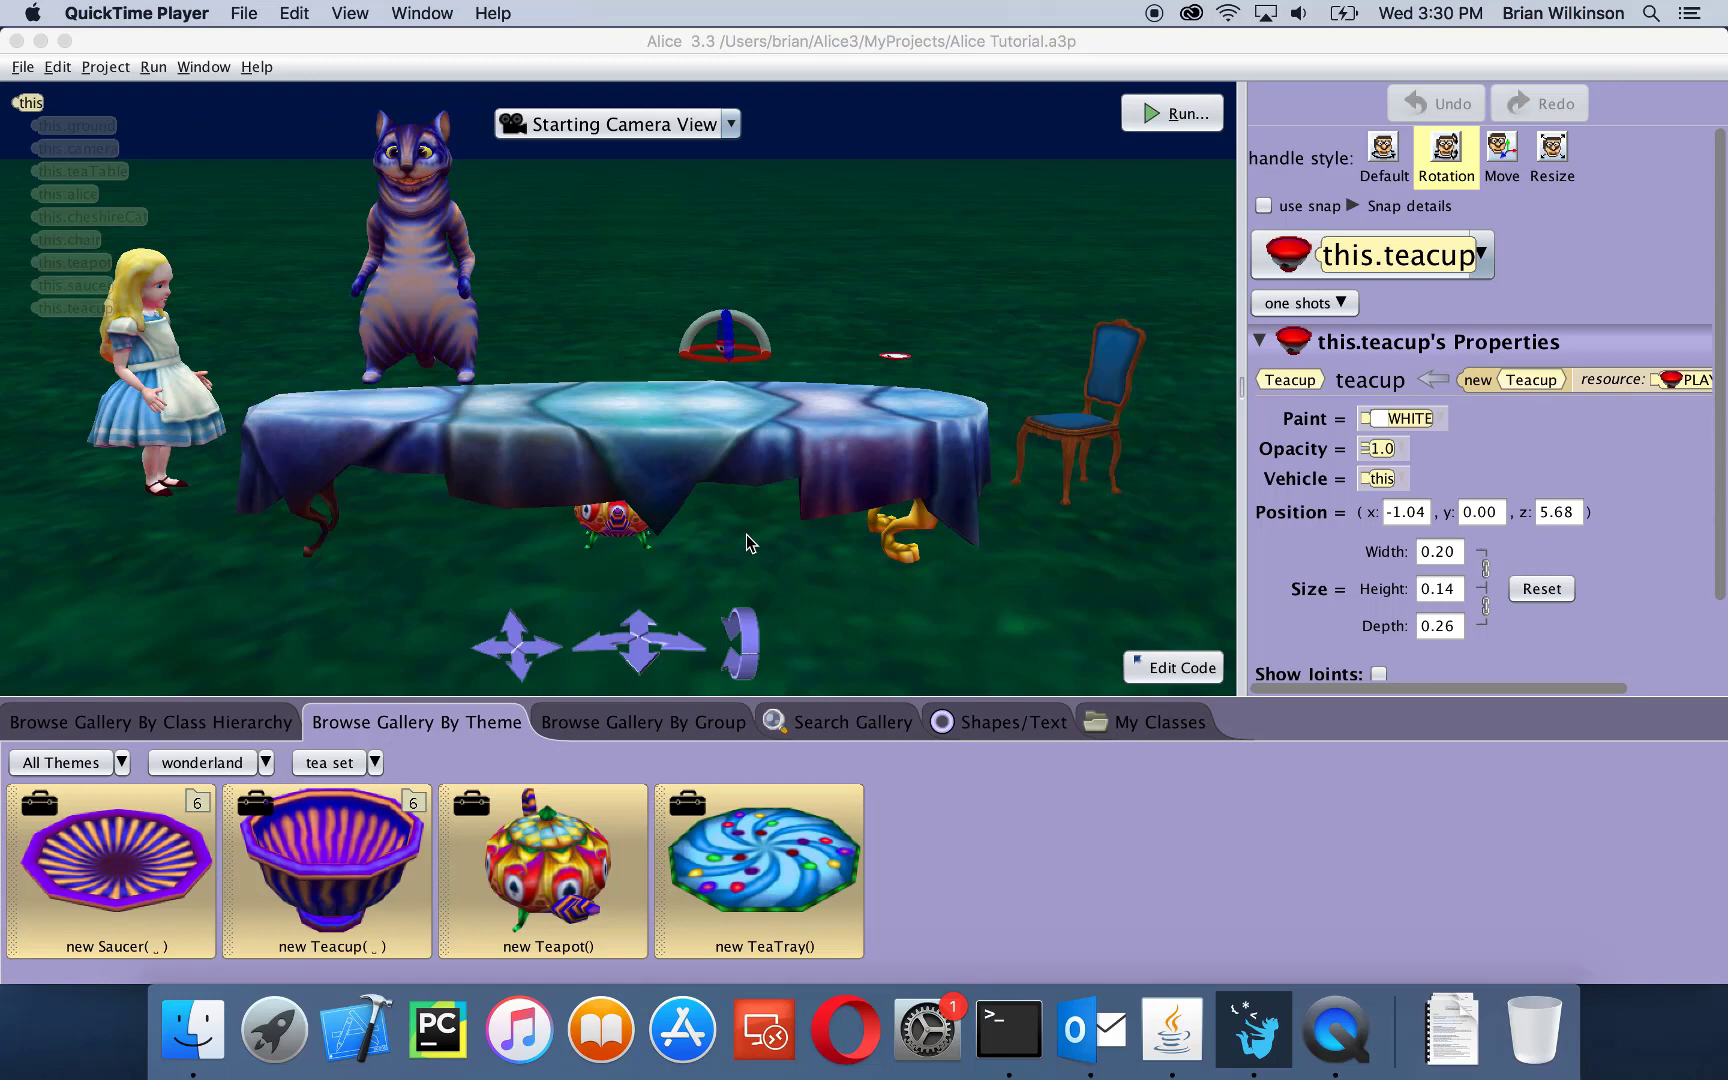
- Place the teapot on the tabletop with a one-shot place procedure, using ABOVE and teaTable as the target
left_click(617, 520)
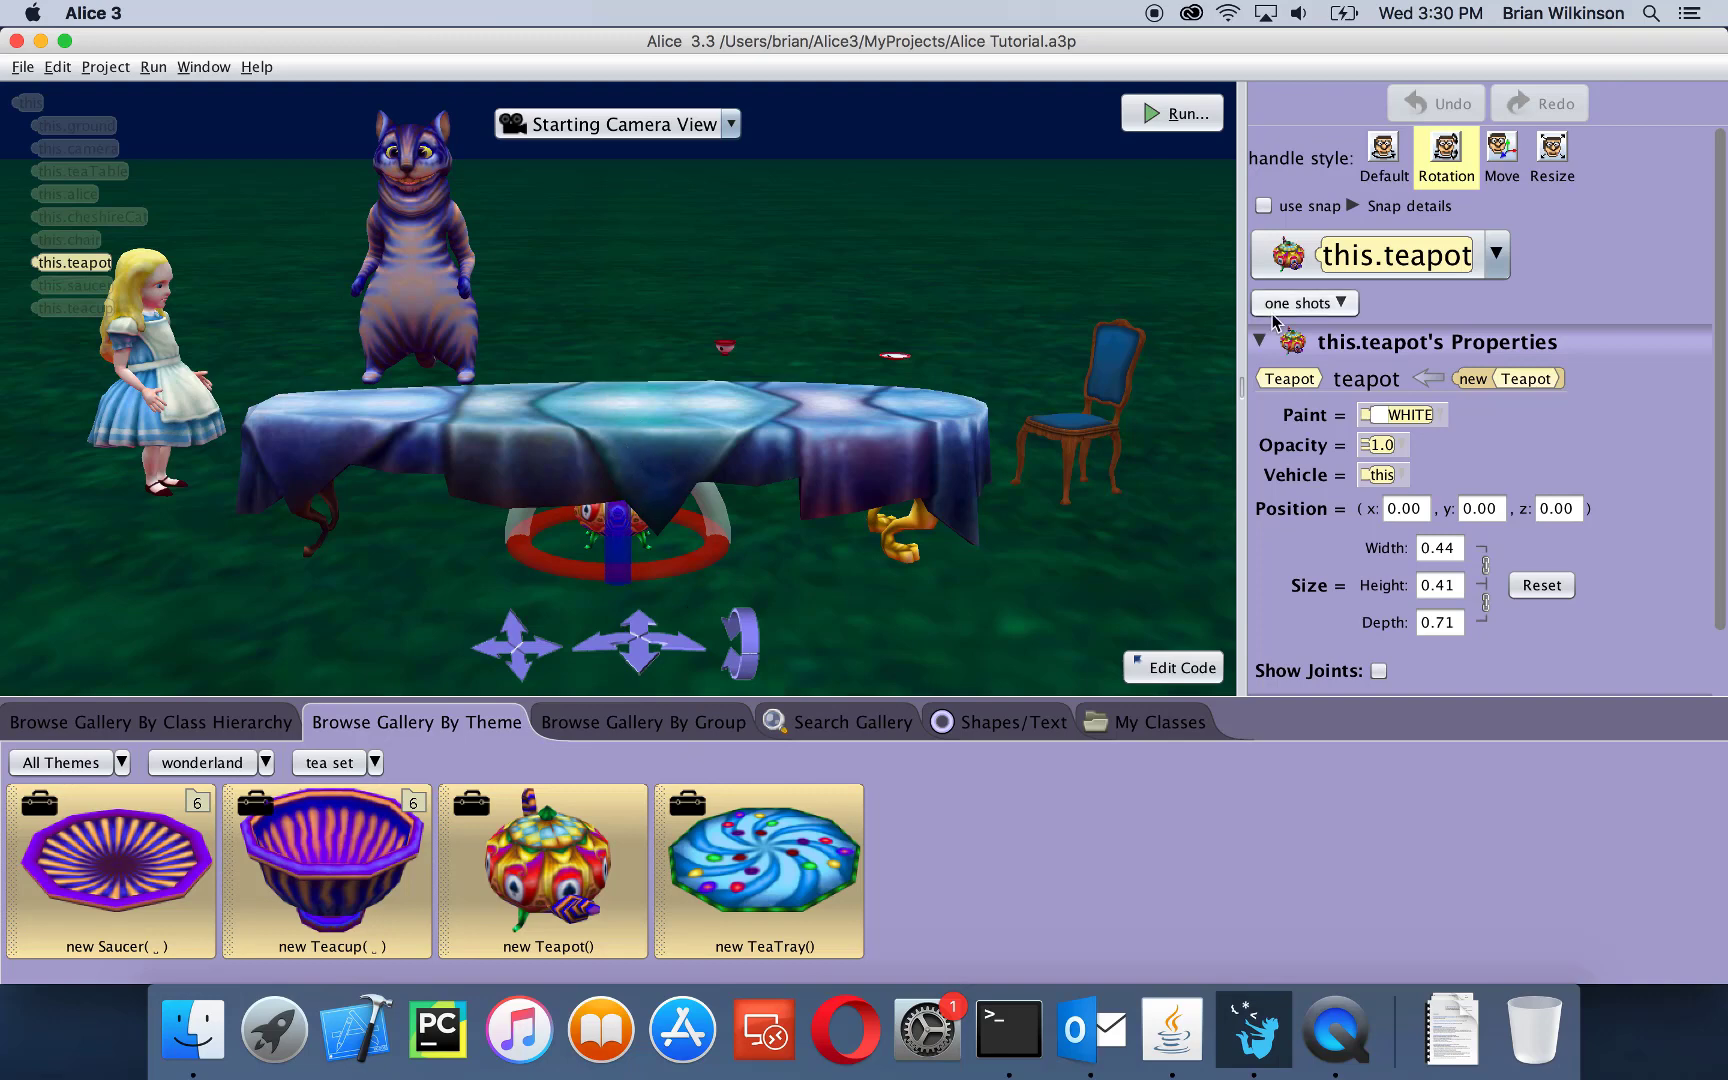
left_click(1300, 304)
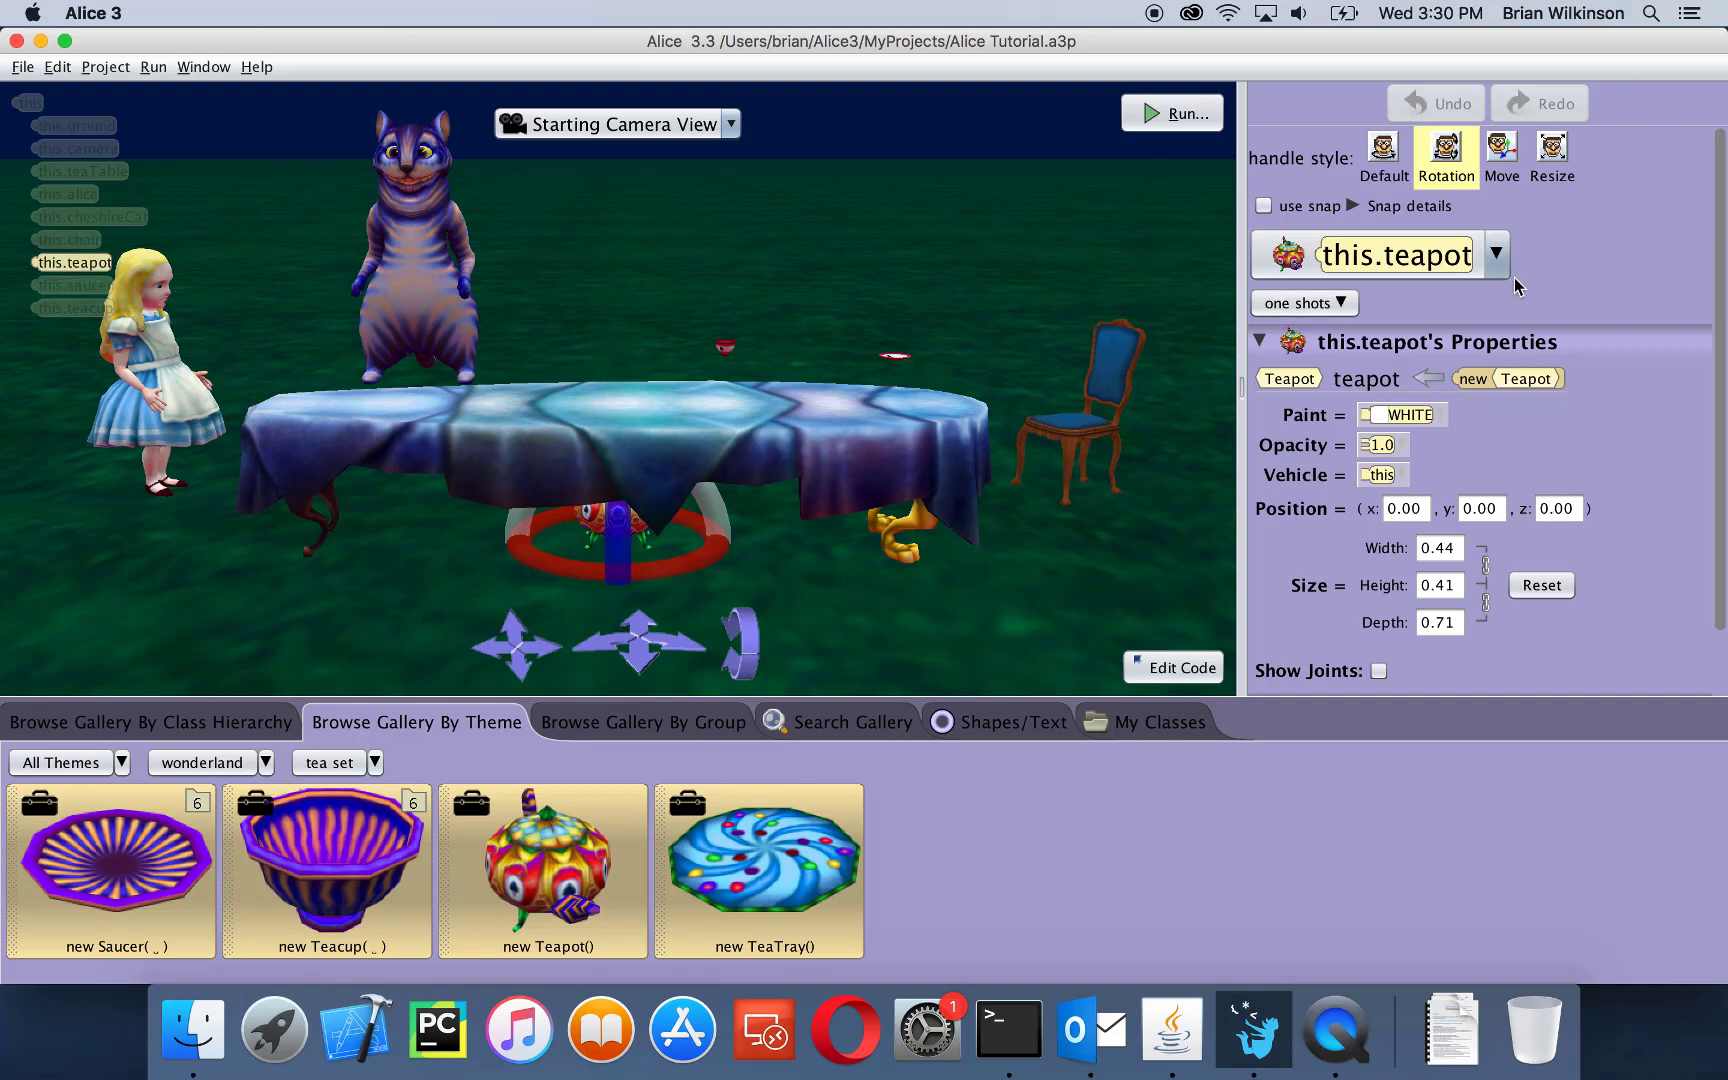
left_click(1343, 305)
mouse_move(1398, 358)
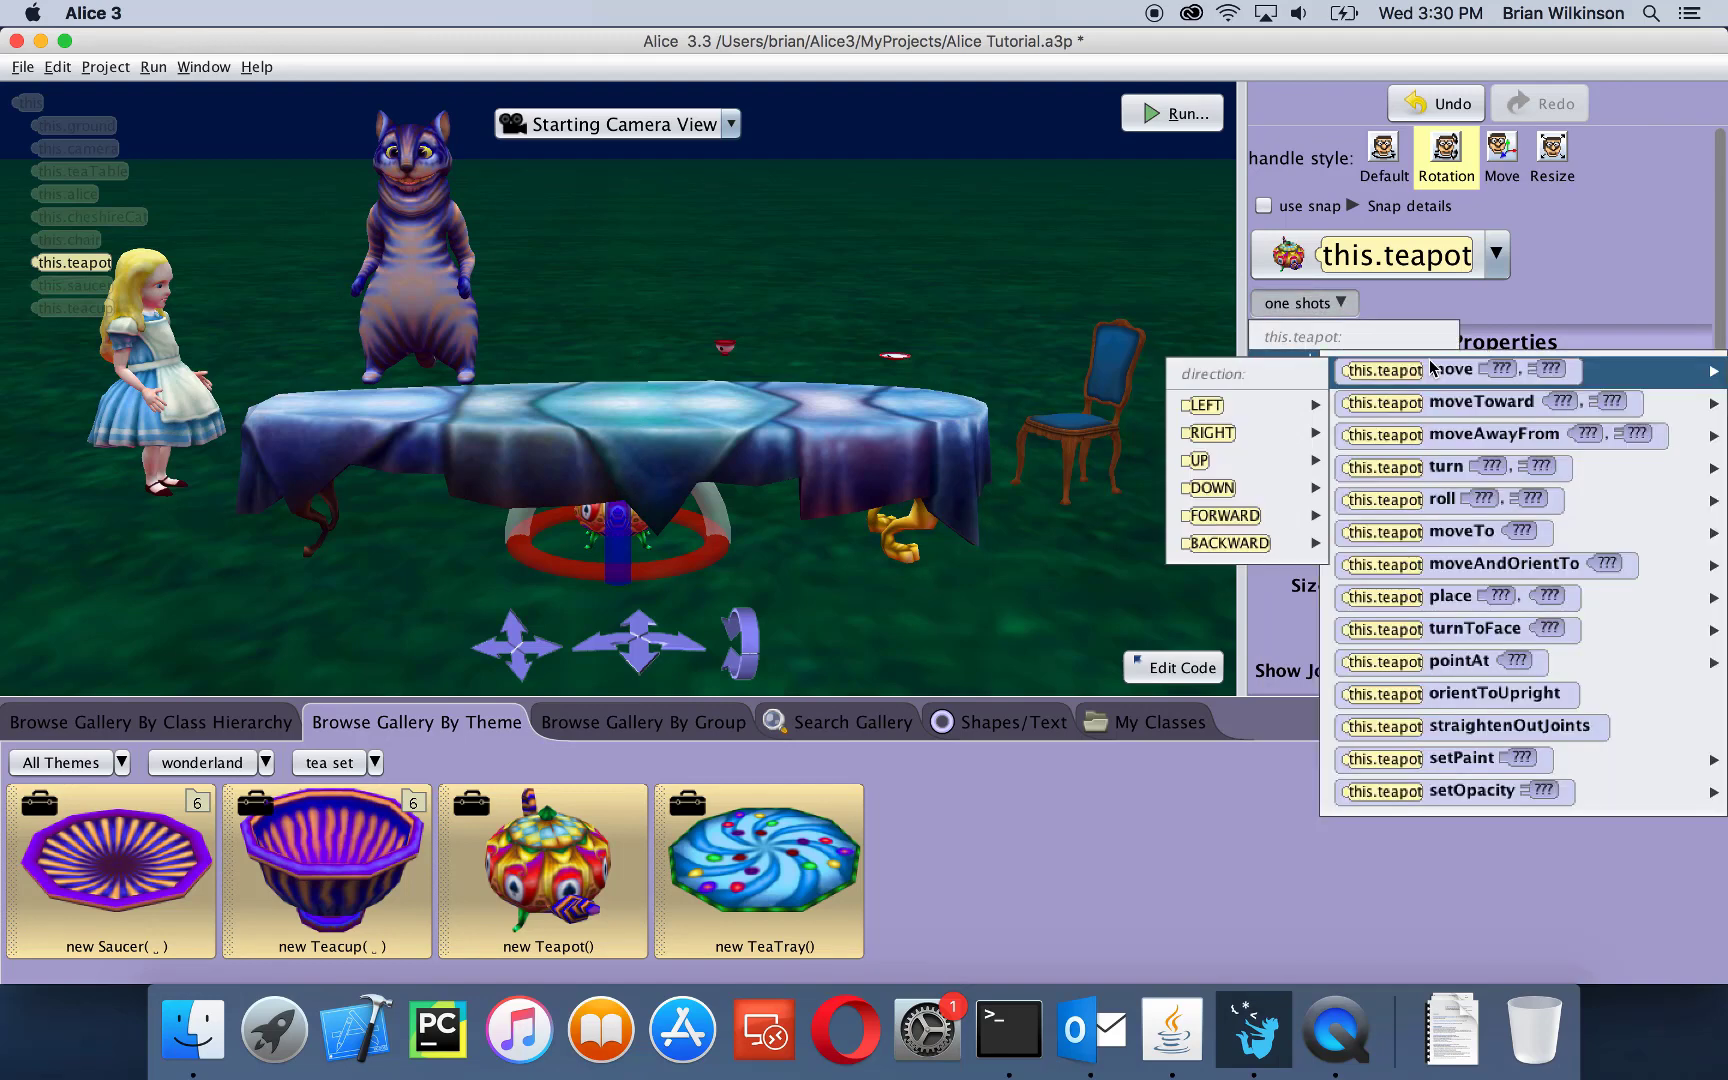
mouse_move(1485, 597)
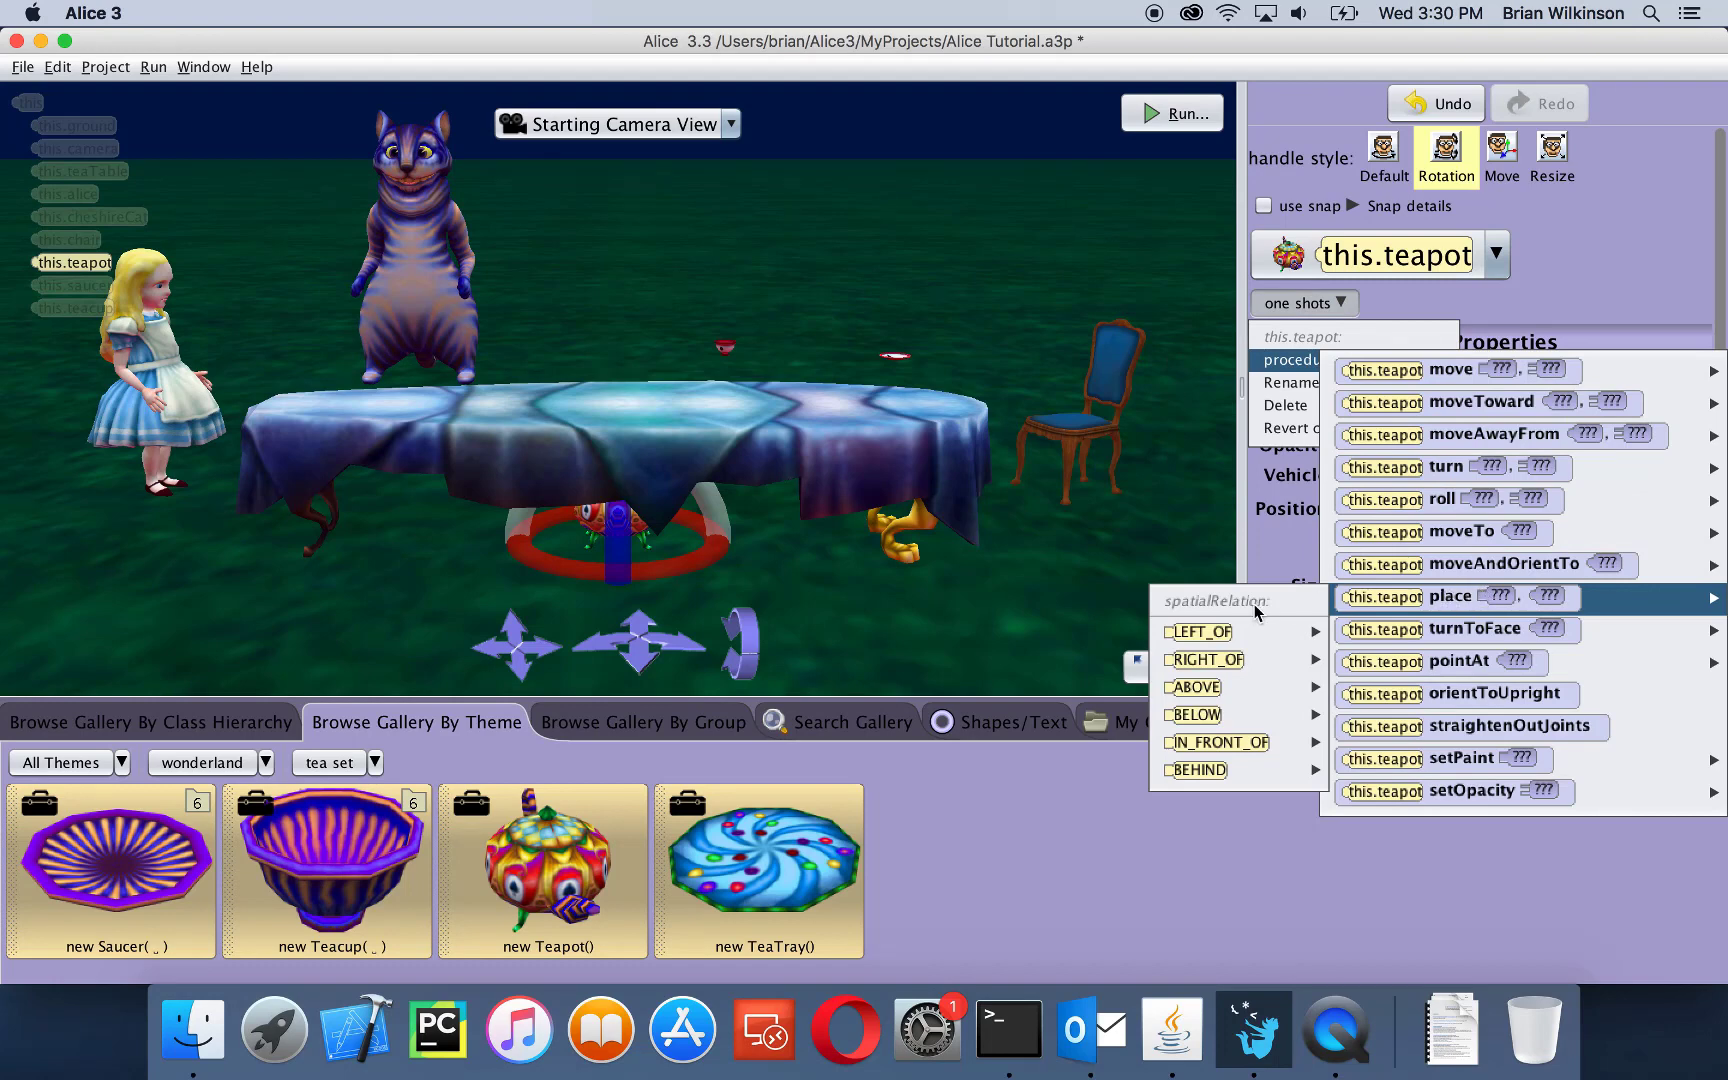
mouse_move(1233, 700)
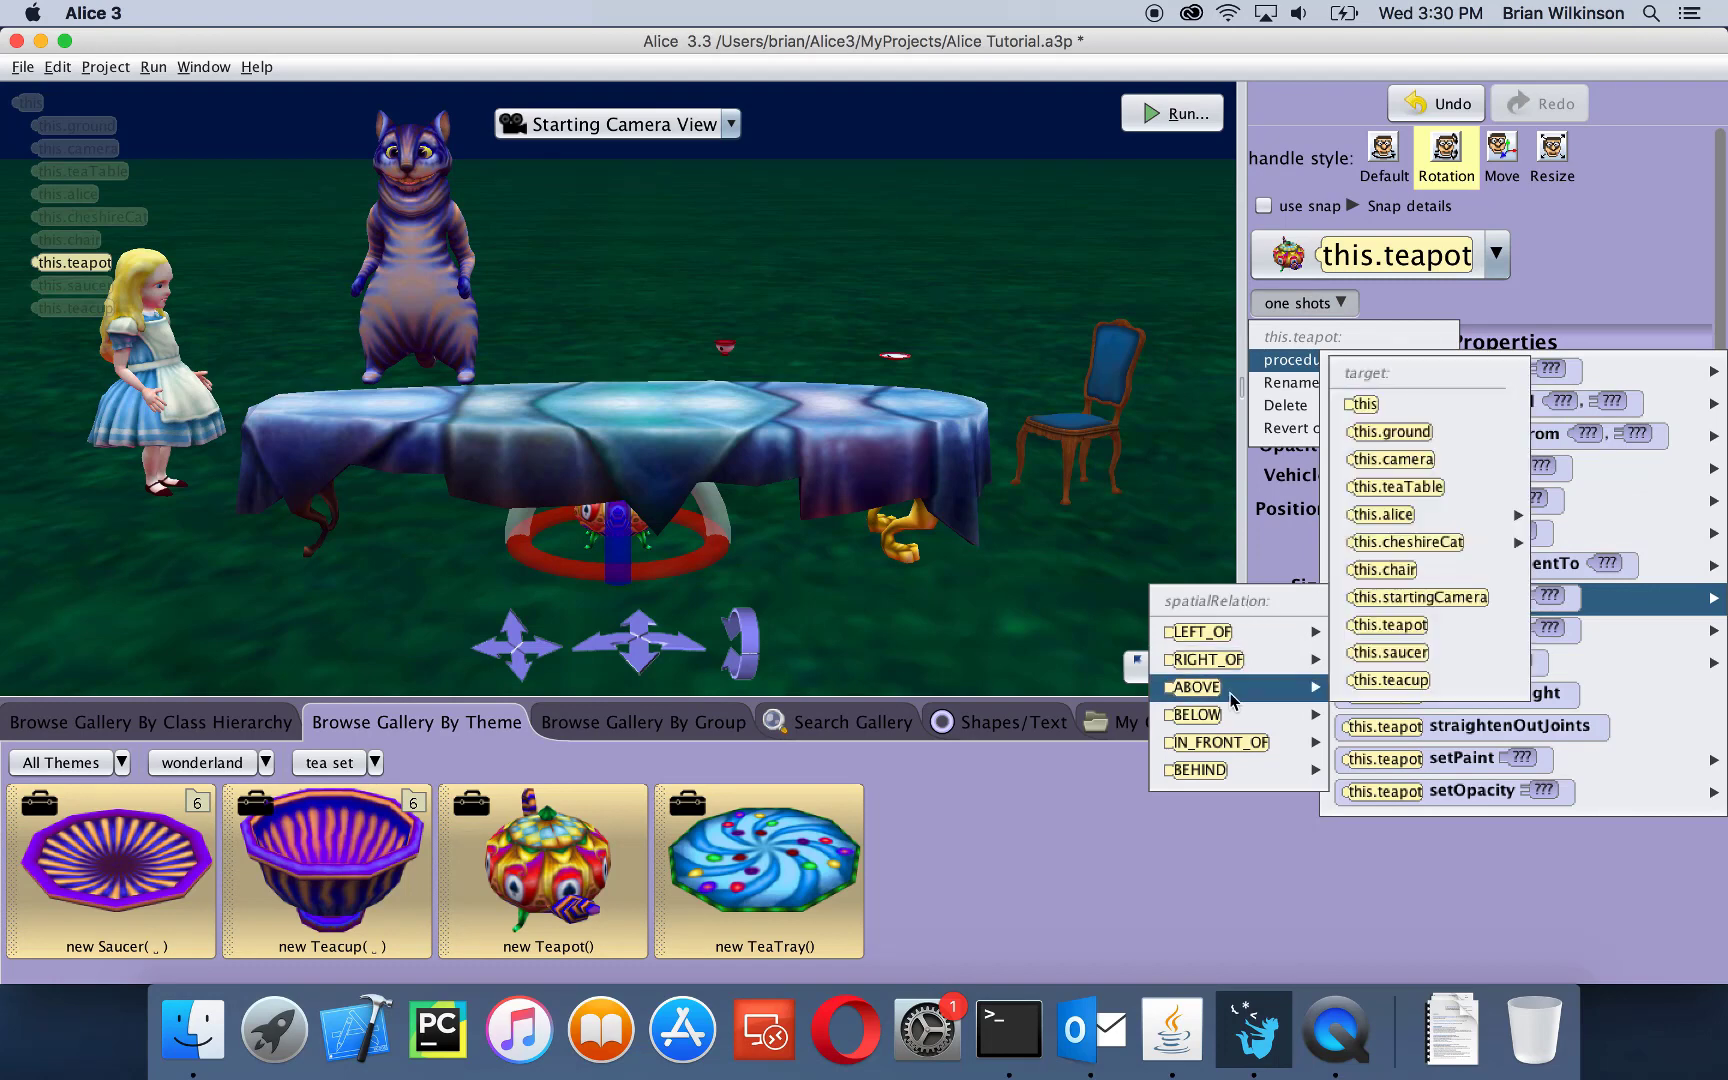
left_click(1420, 497)
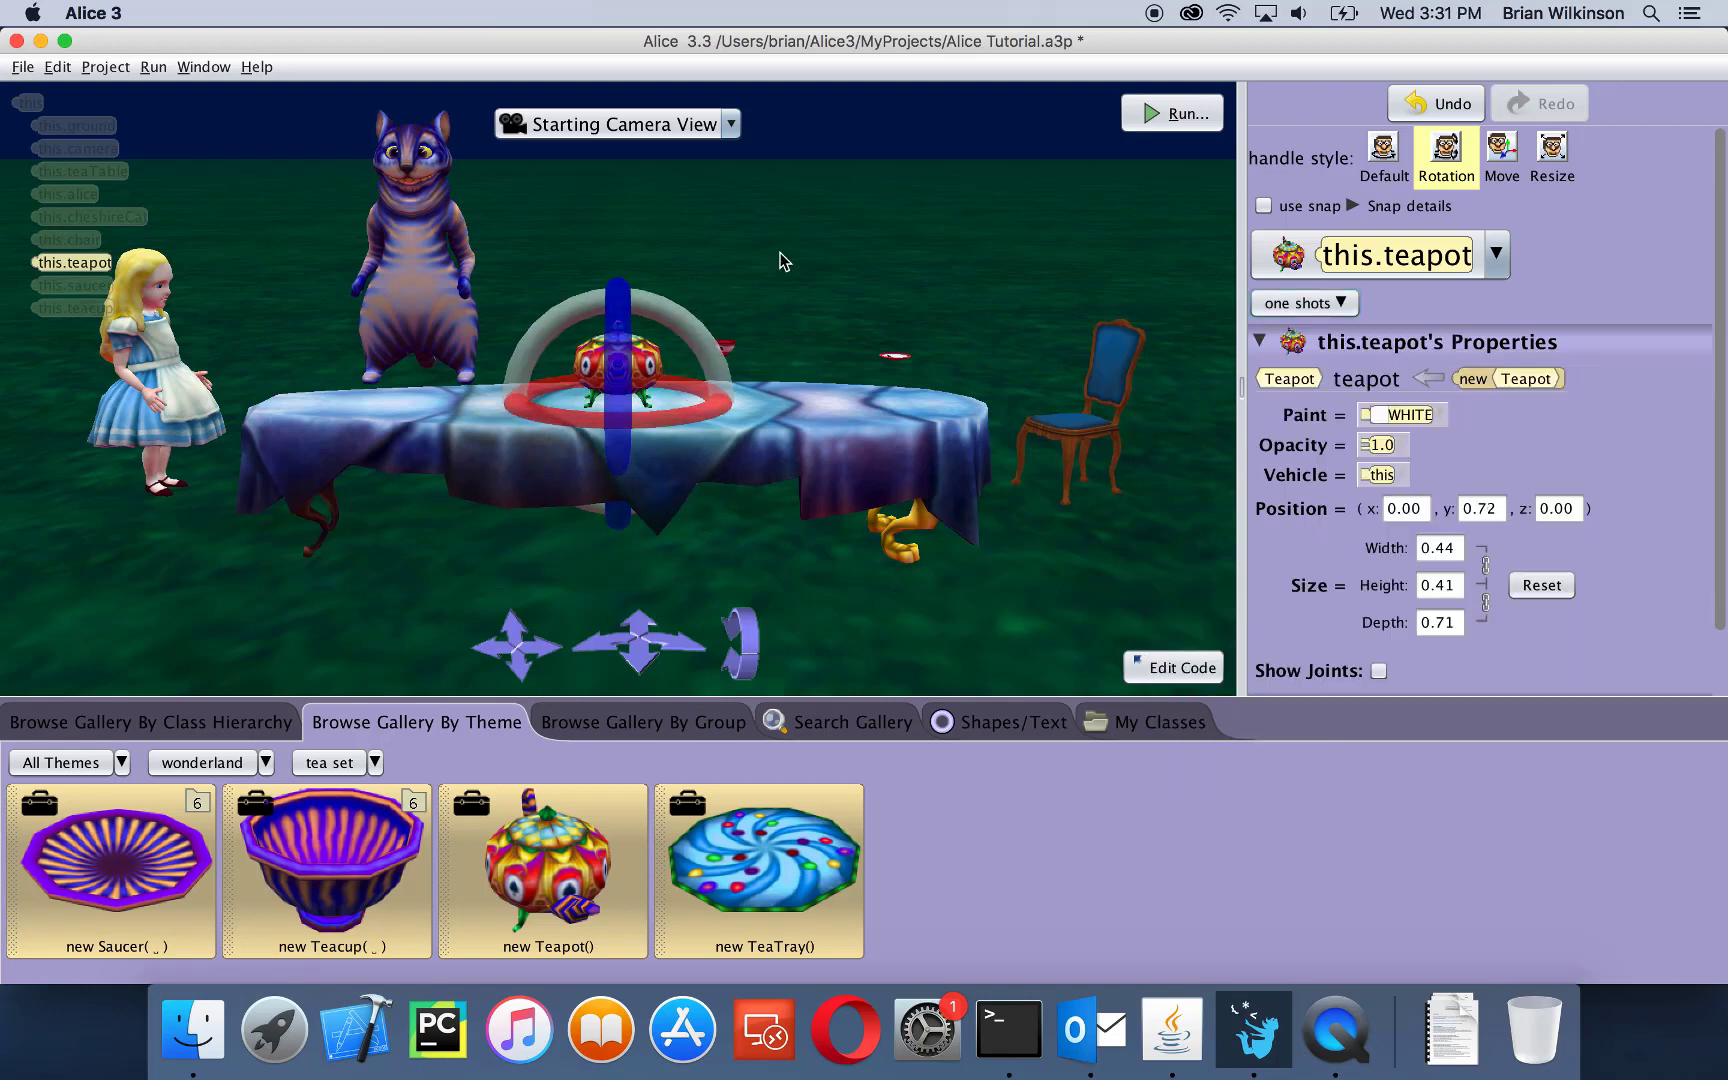
left_click(912, 268)
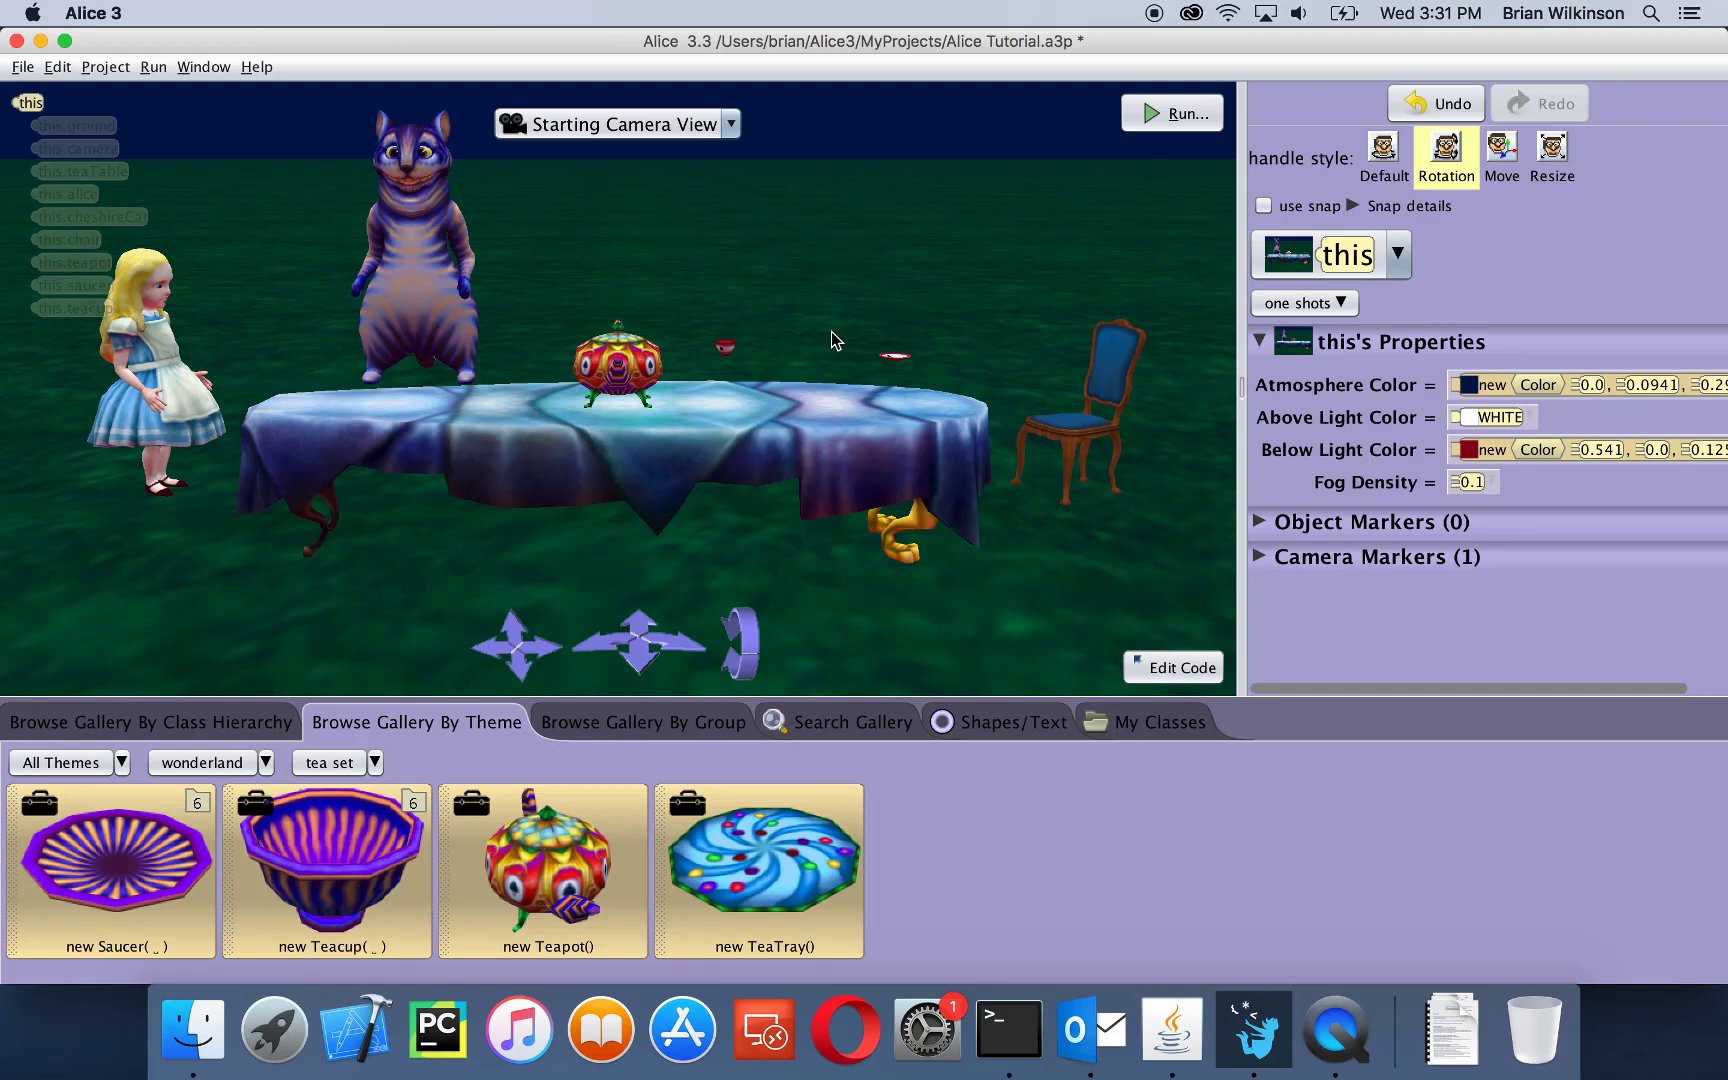
- Place the saucer ABOVE the teaTable with a one-shot procedure and slide it toward the chair end, to about x -1.34
left_click(896, 358)
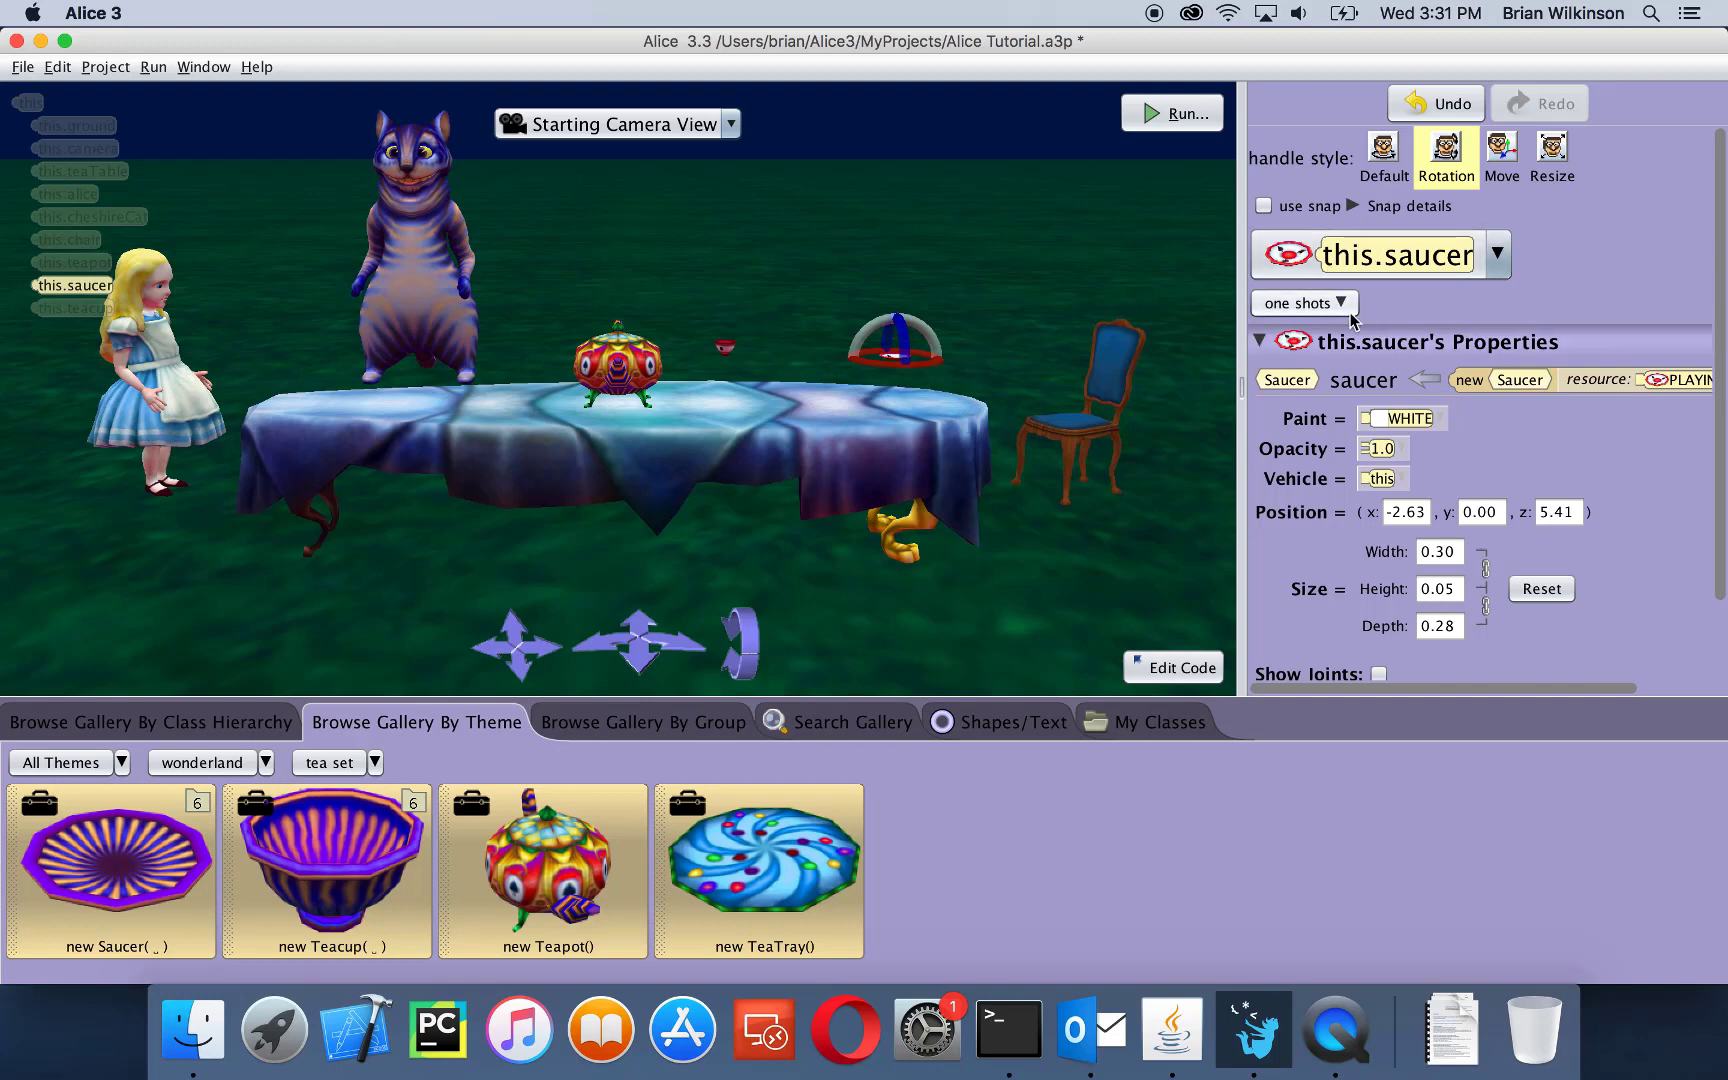
left_click(1308, 302)
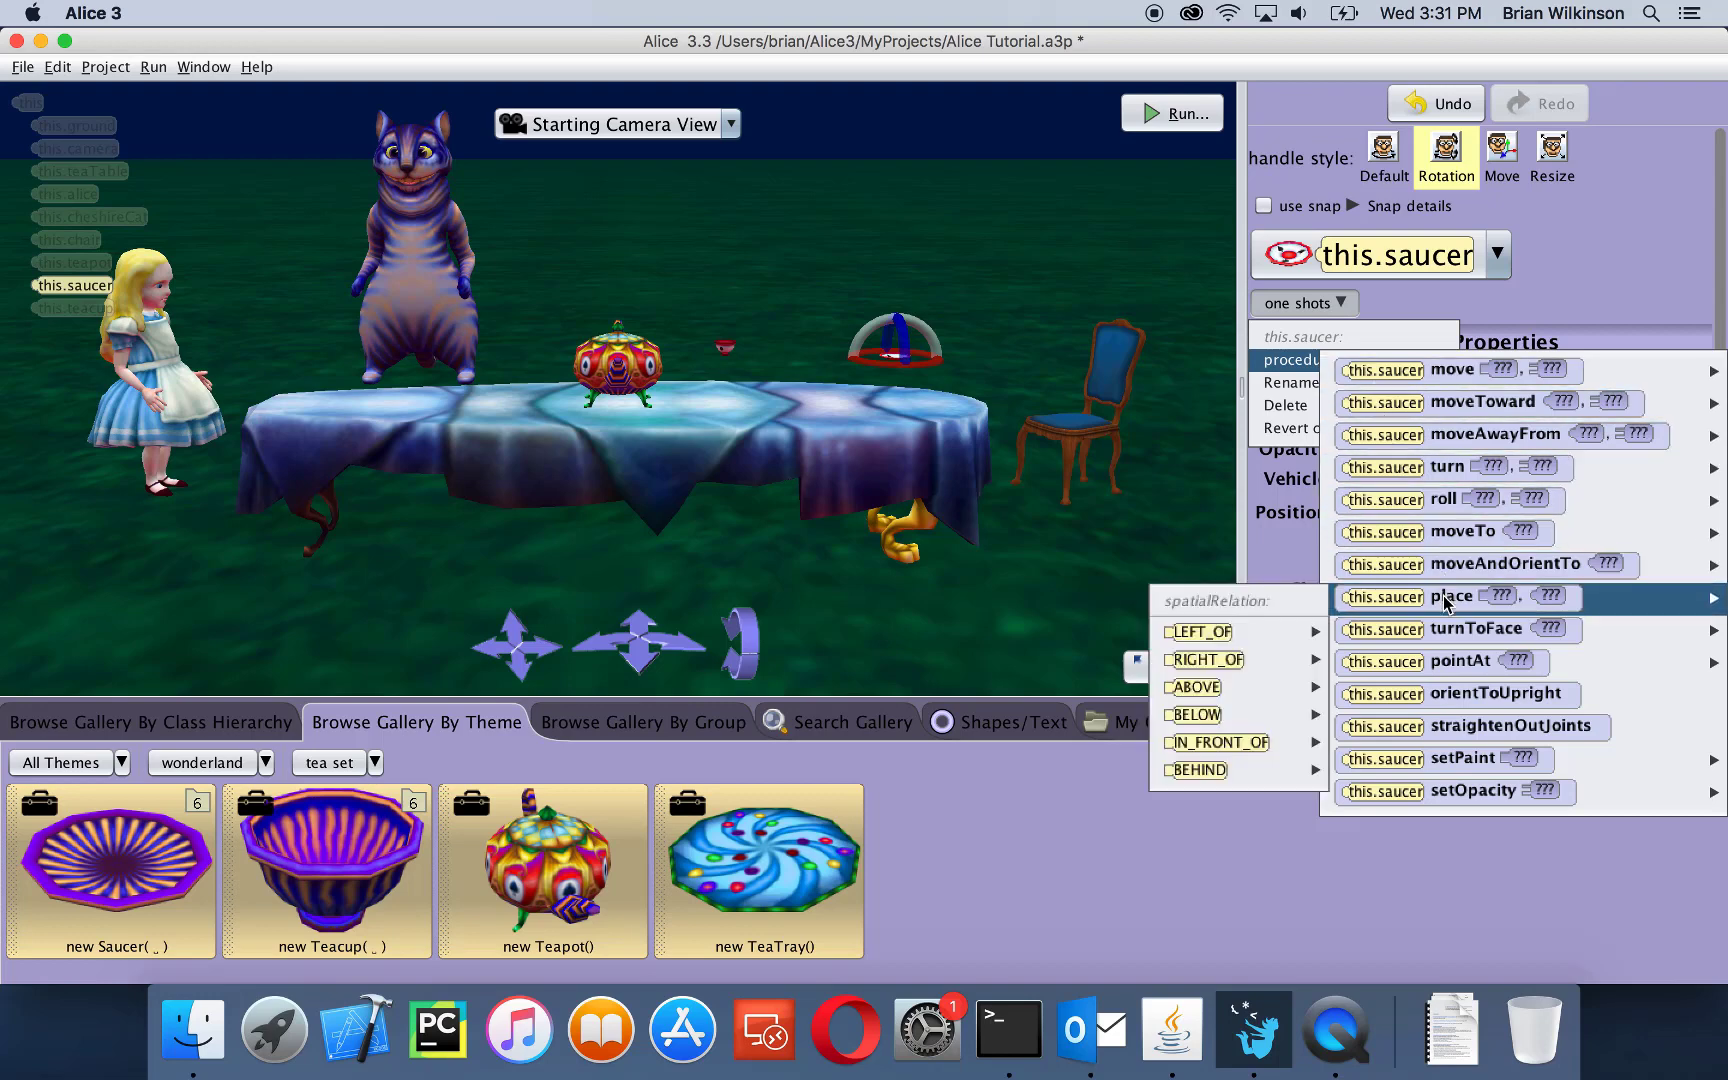
mouse_move(1247, 695)
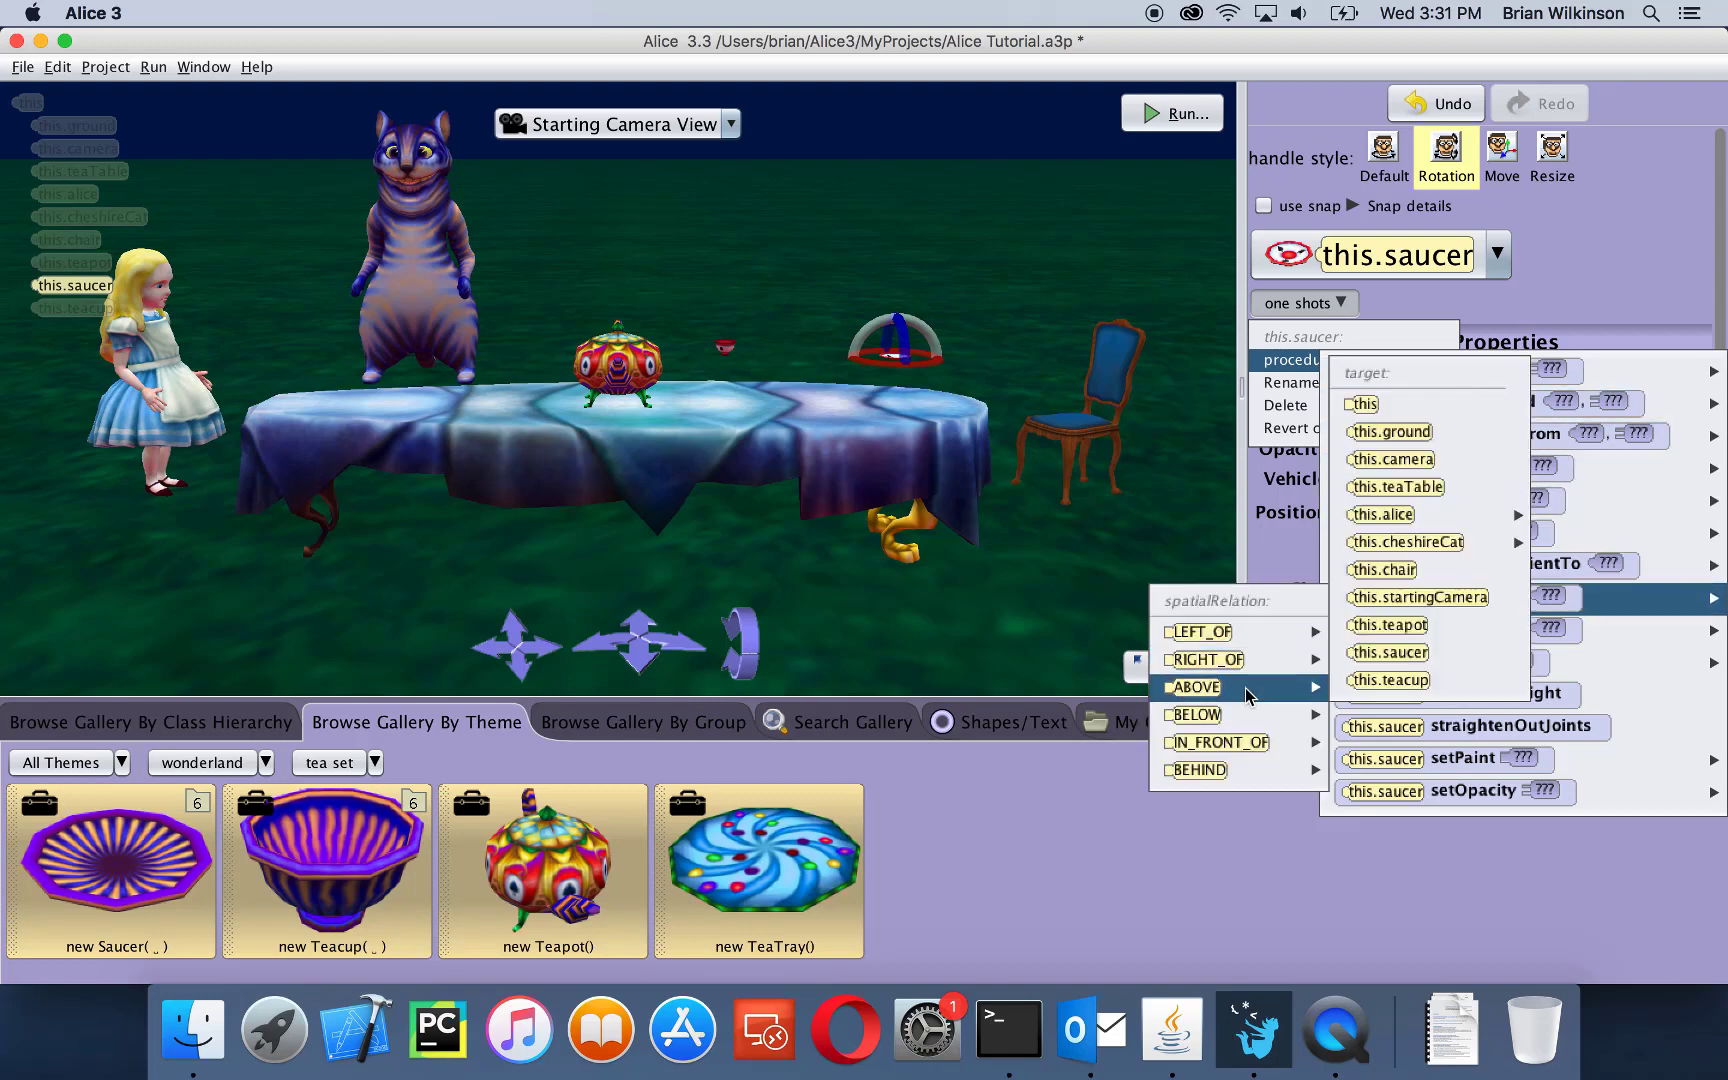
left_click(1413, 488)
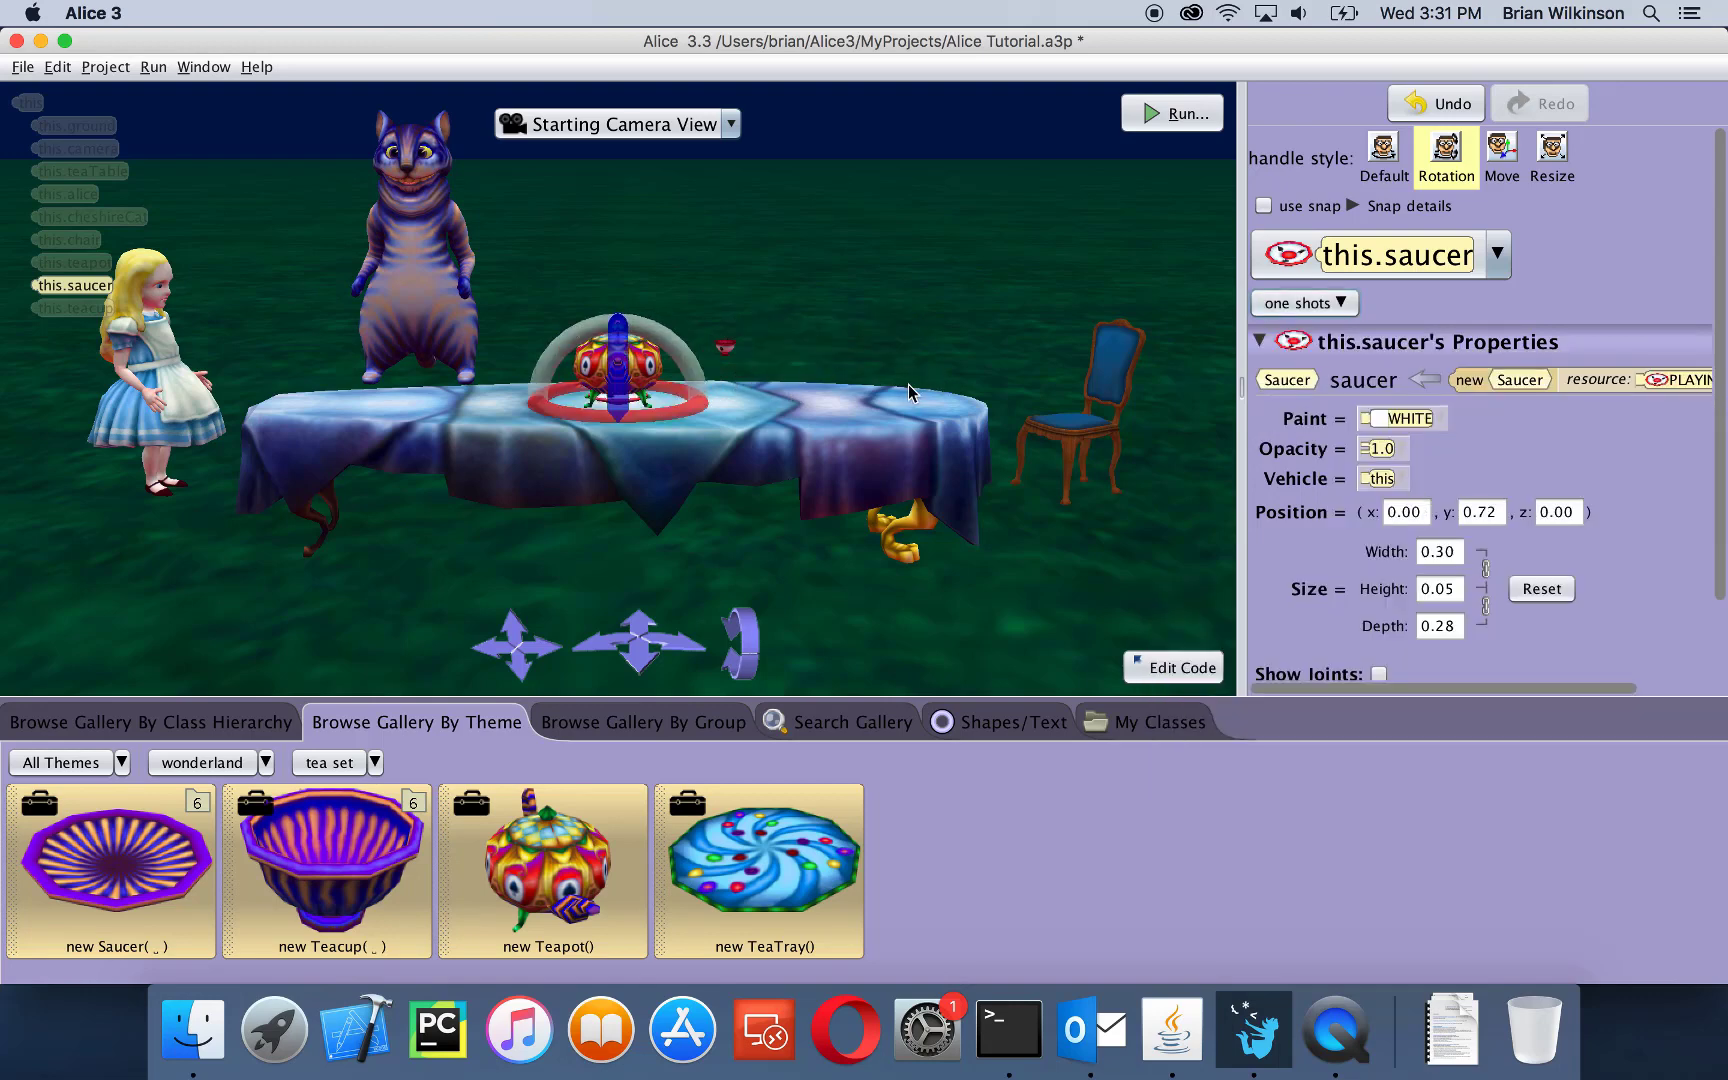
left_click(1492, 163)
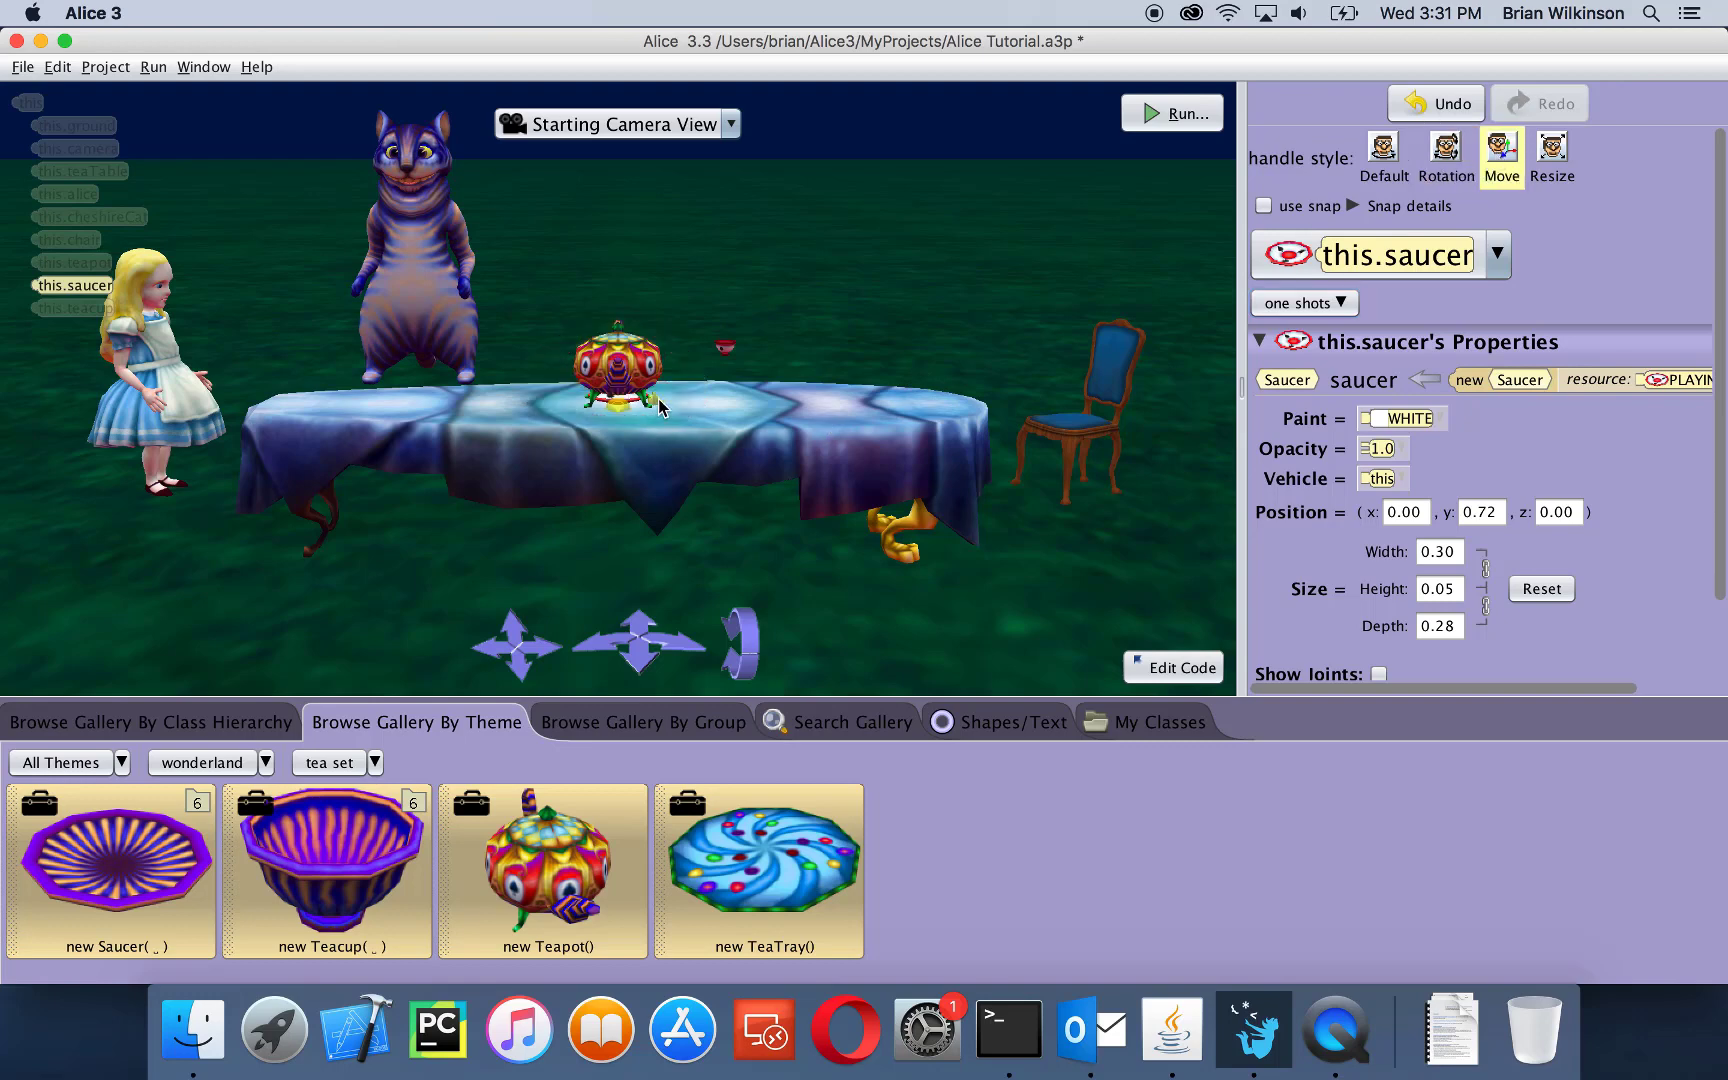
left_click_drag(659, 405, 932, 418)
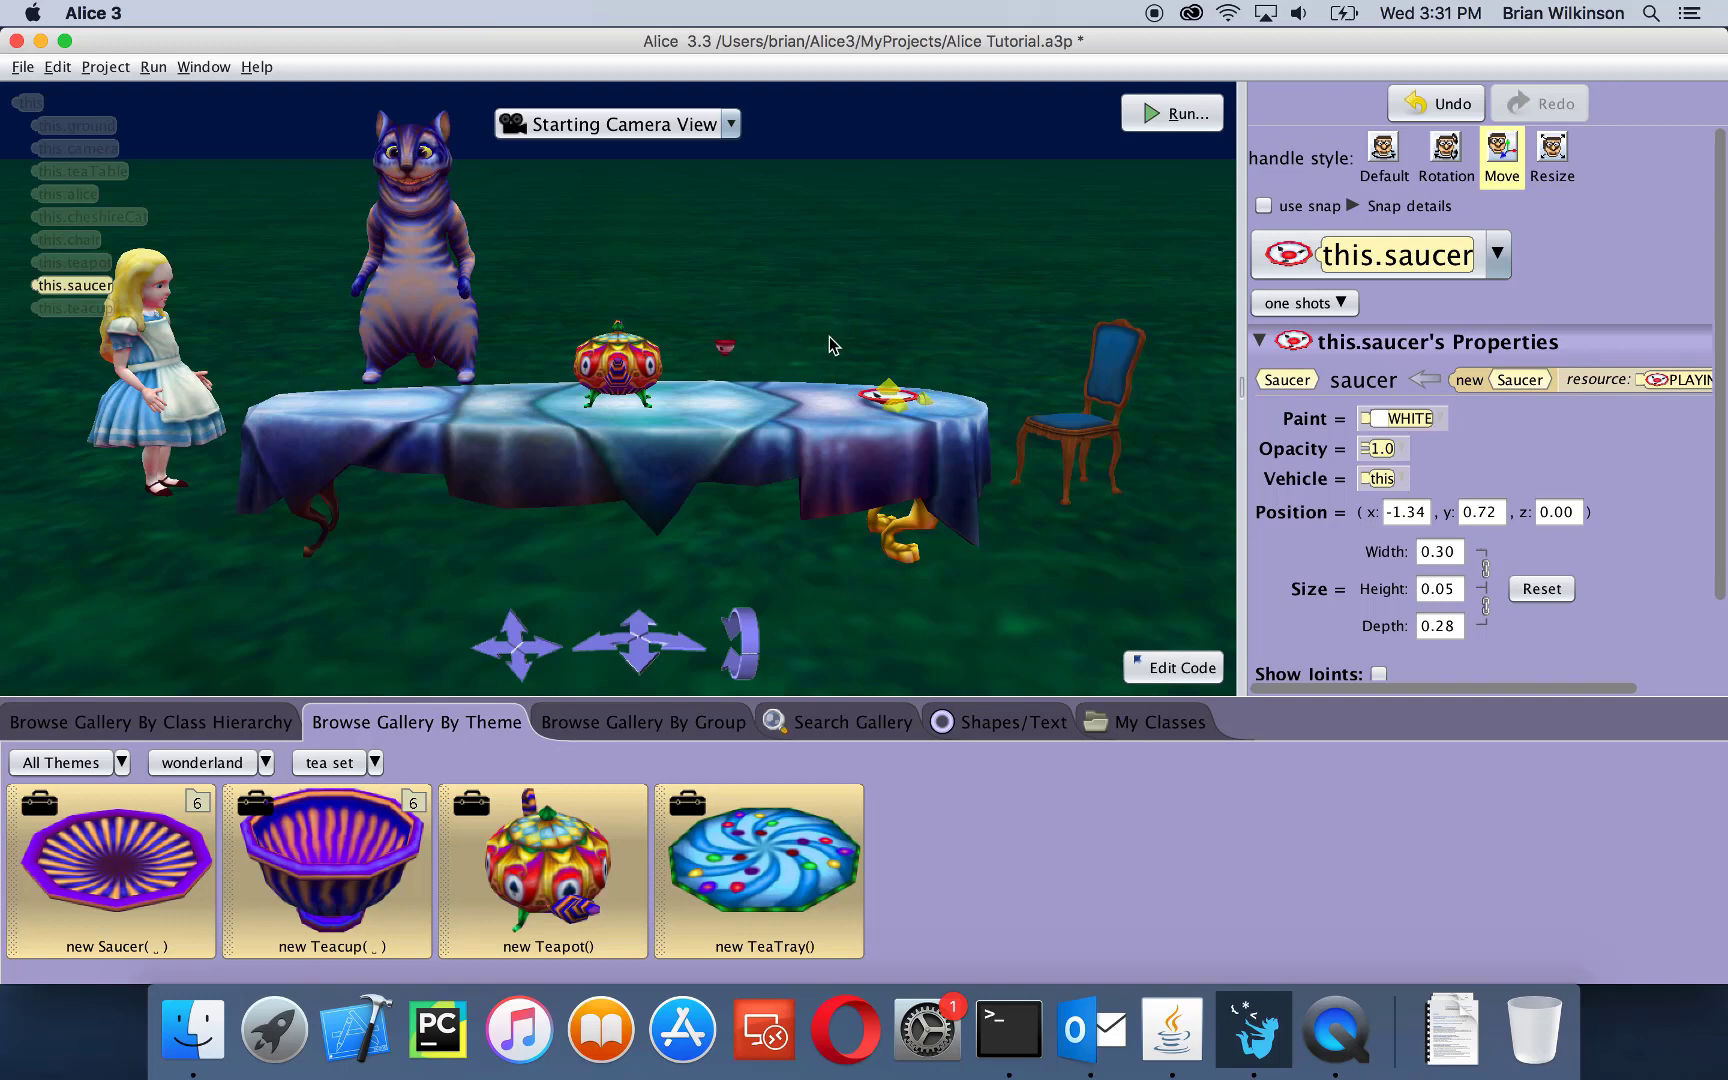
- Put the teacup on the saucer with a one-shot moveAndOrientTo procedure targeting this.saucer
left_click(725, 350)
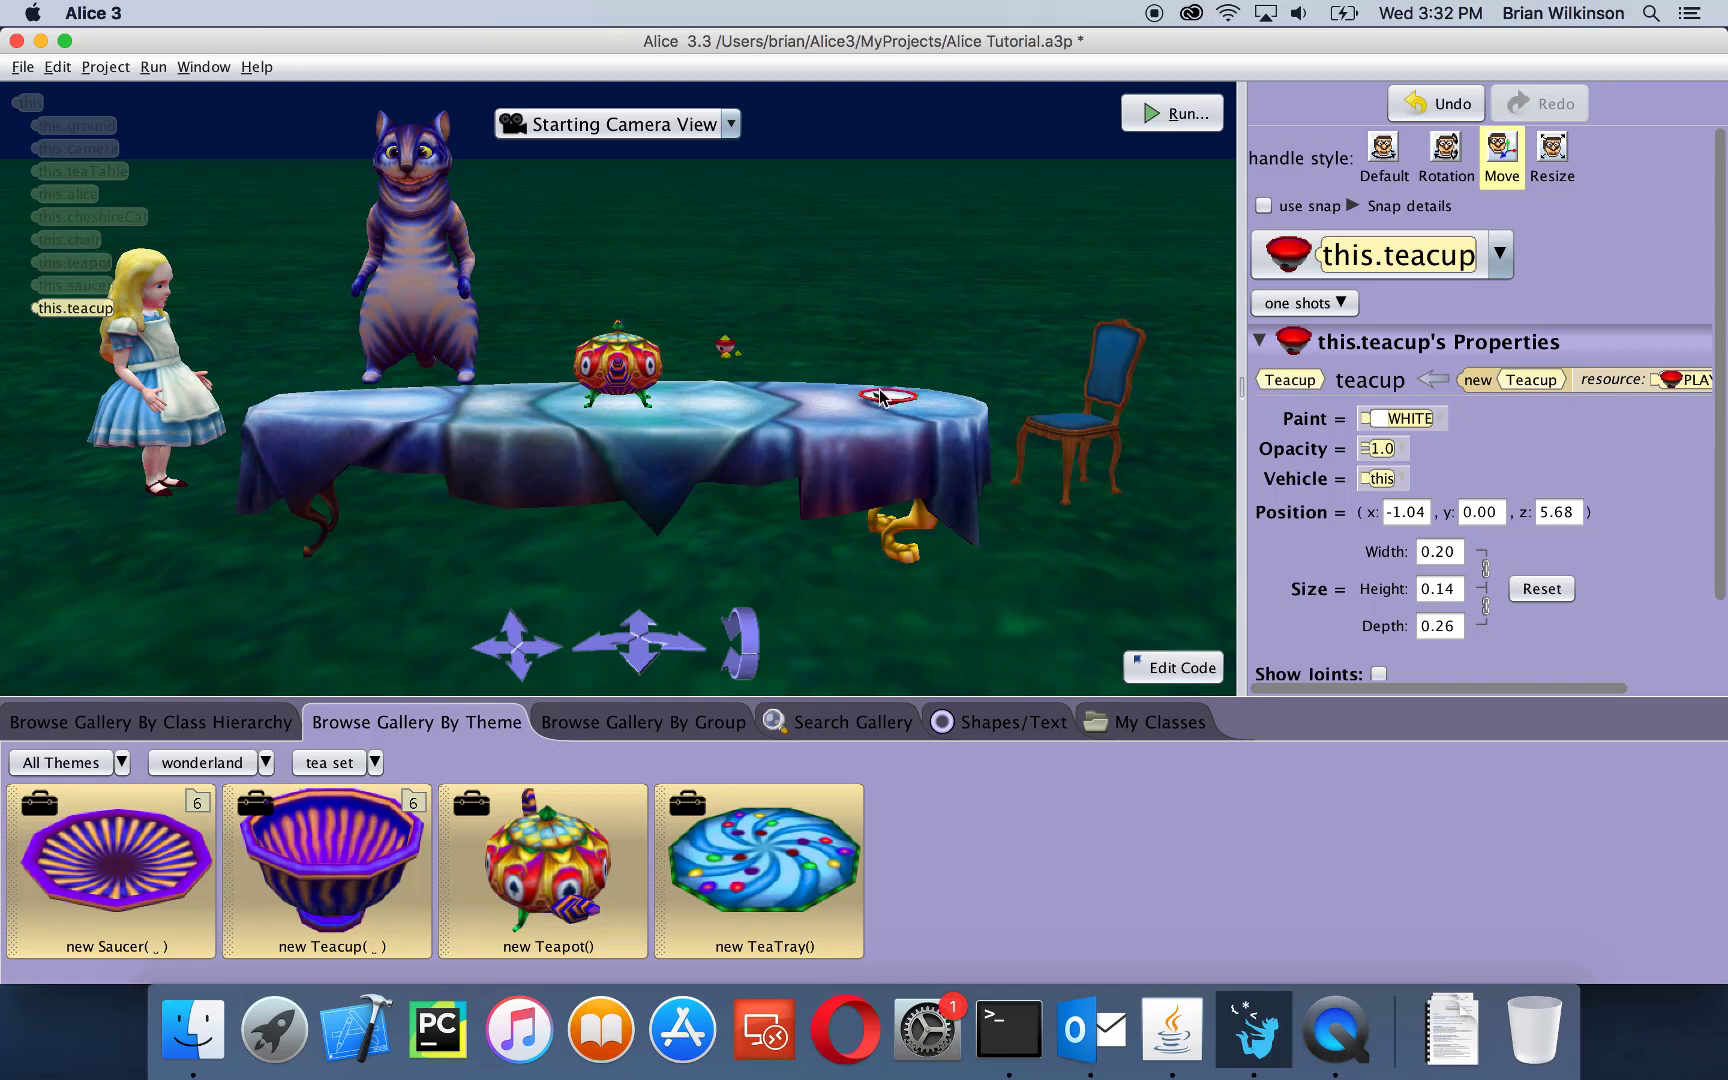
left_click(1338, 304)
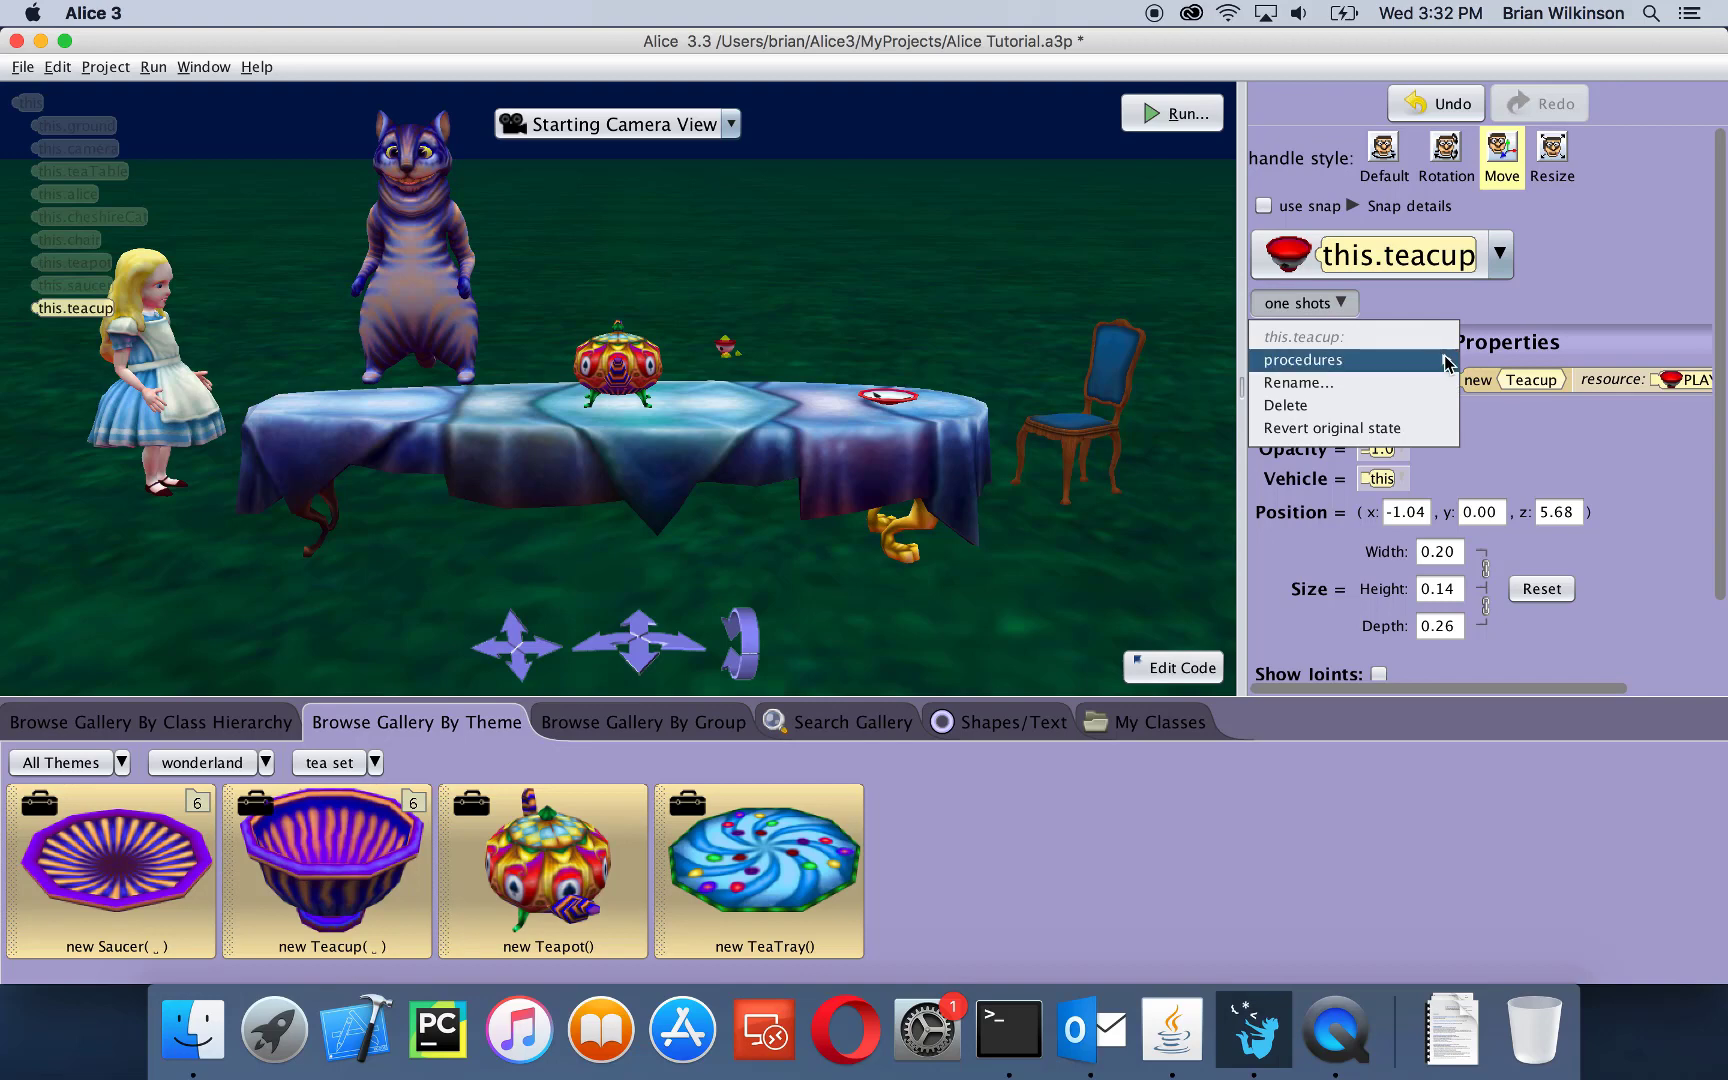
mouse_move(1445, 360)
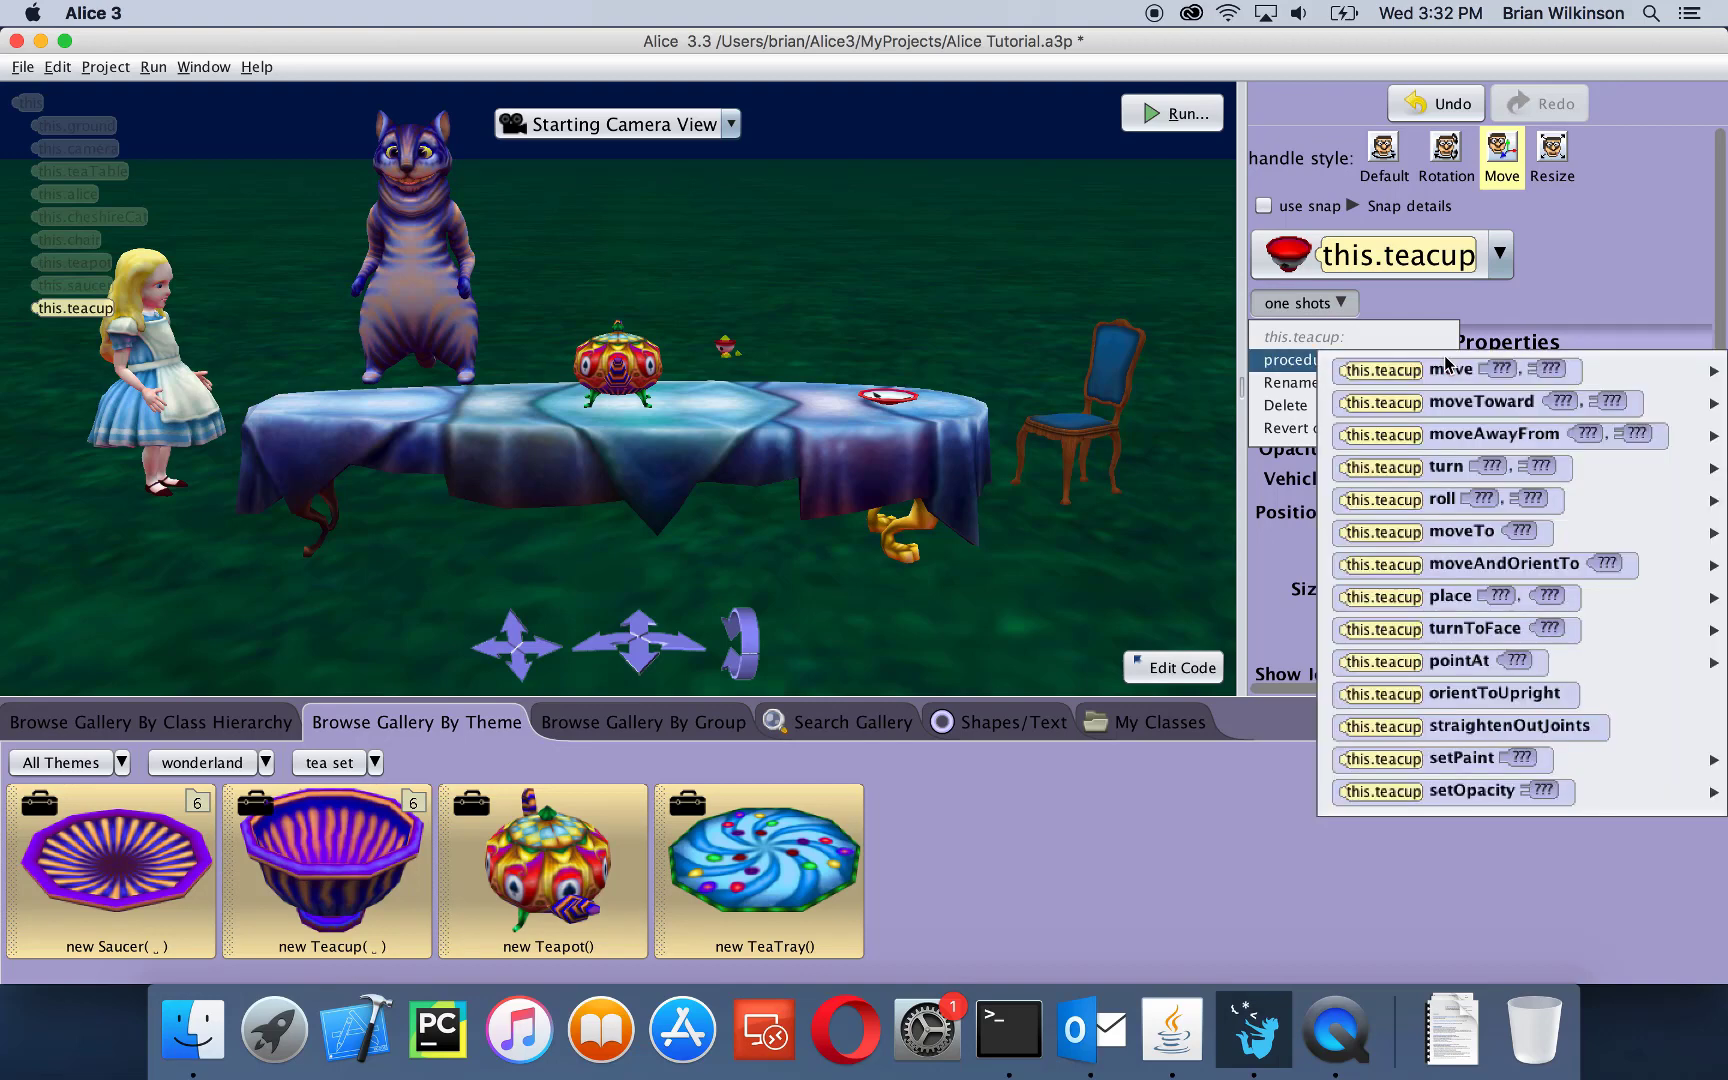
mouse_move(1458, 567)
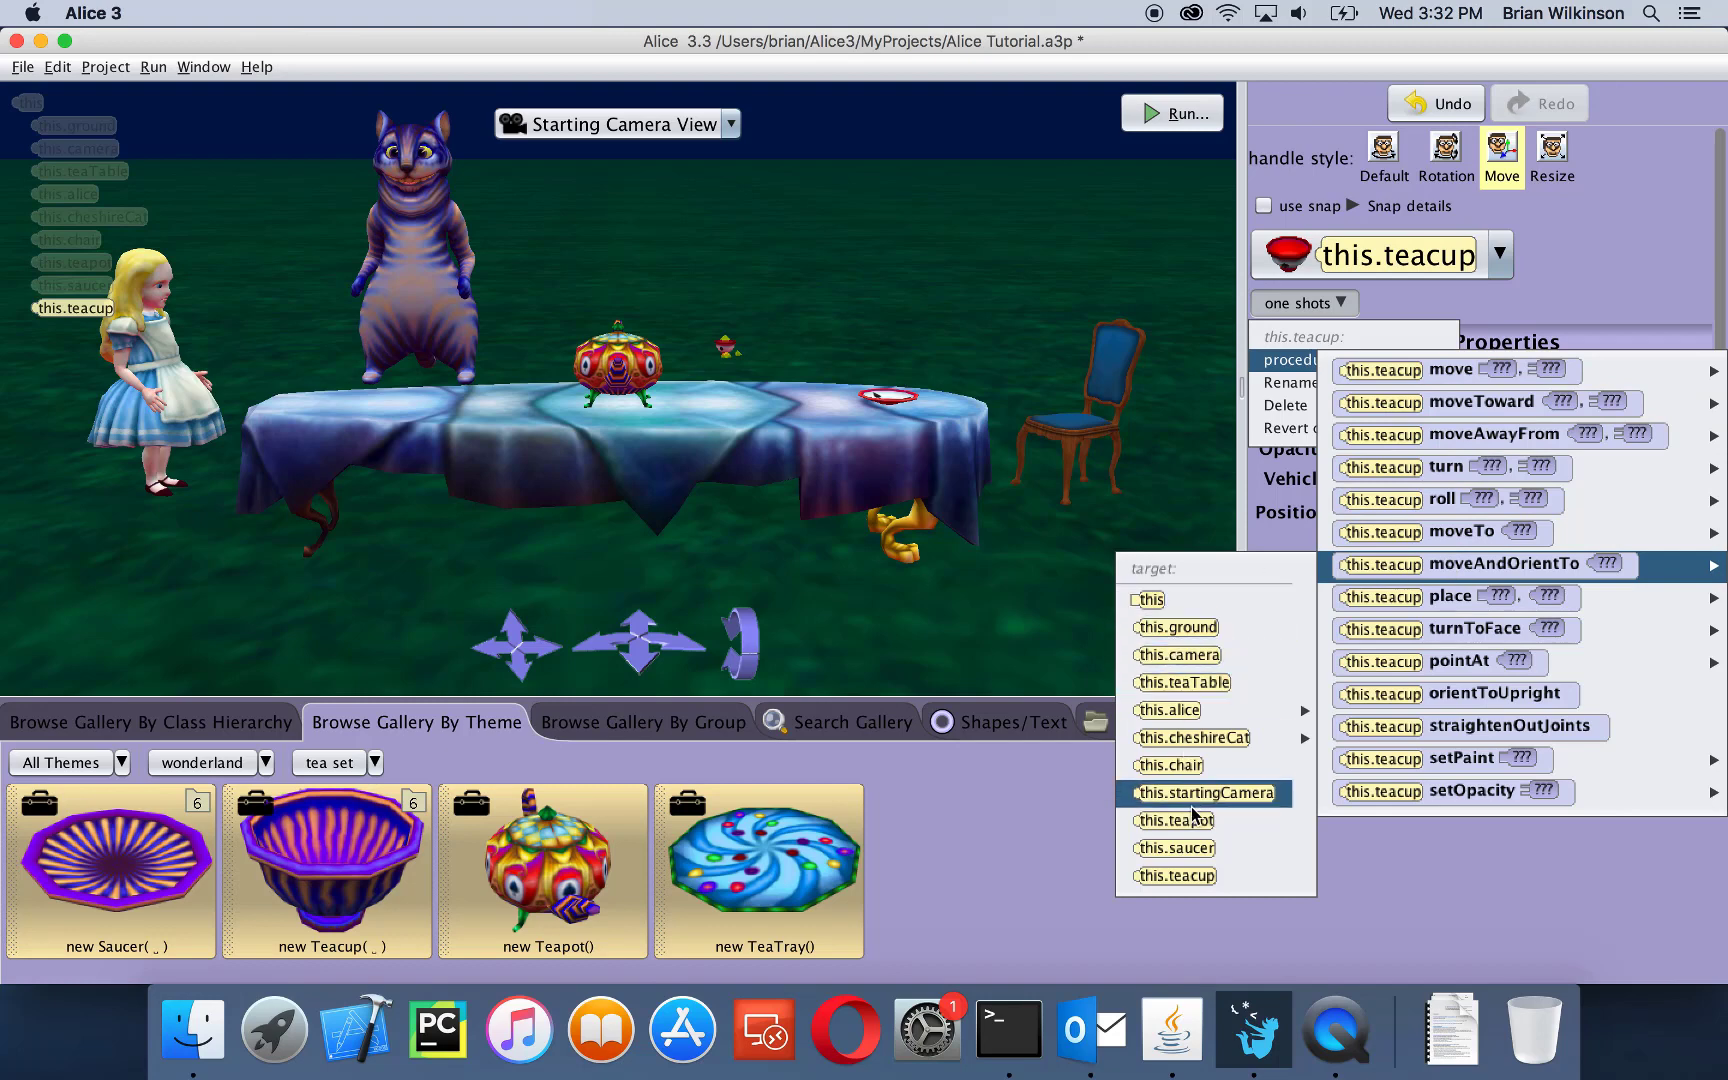
left_click(1187, 853)
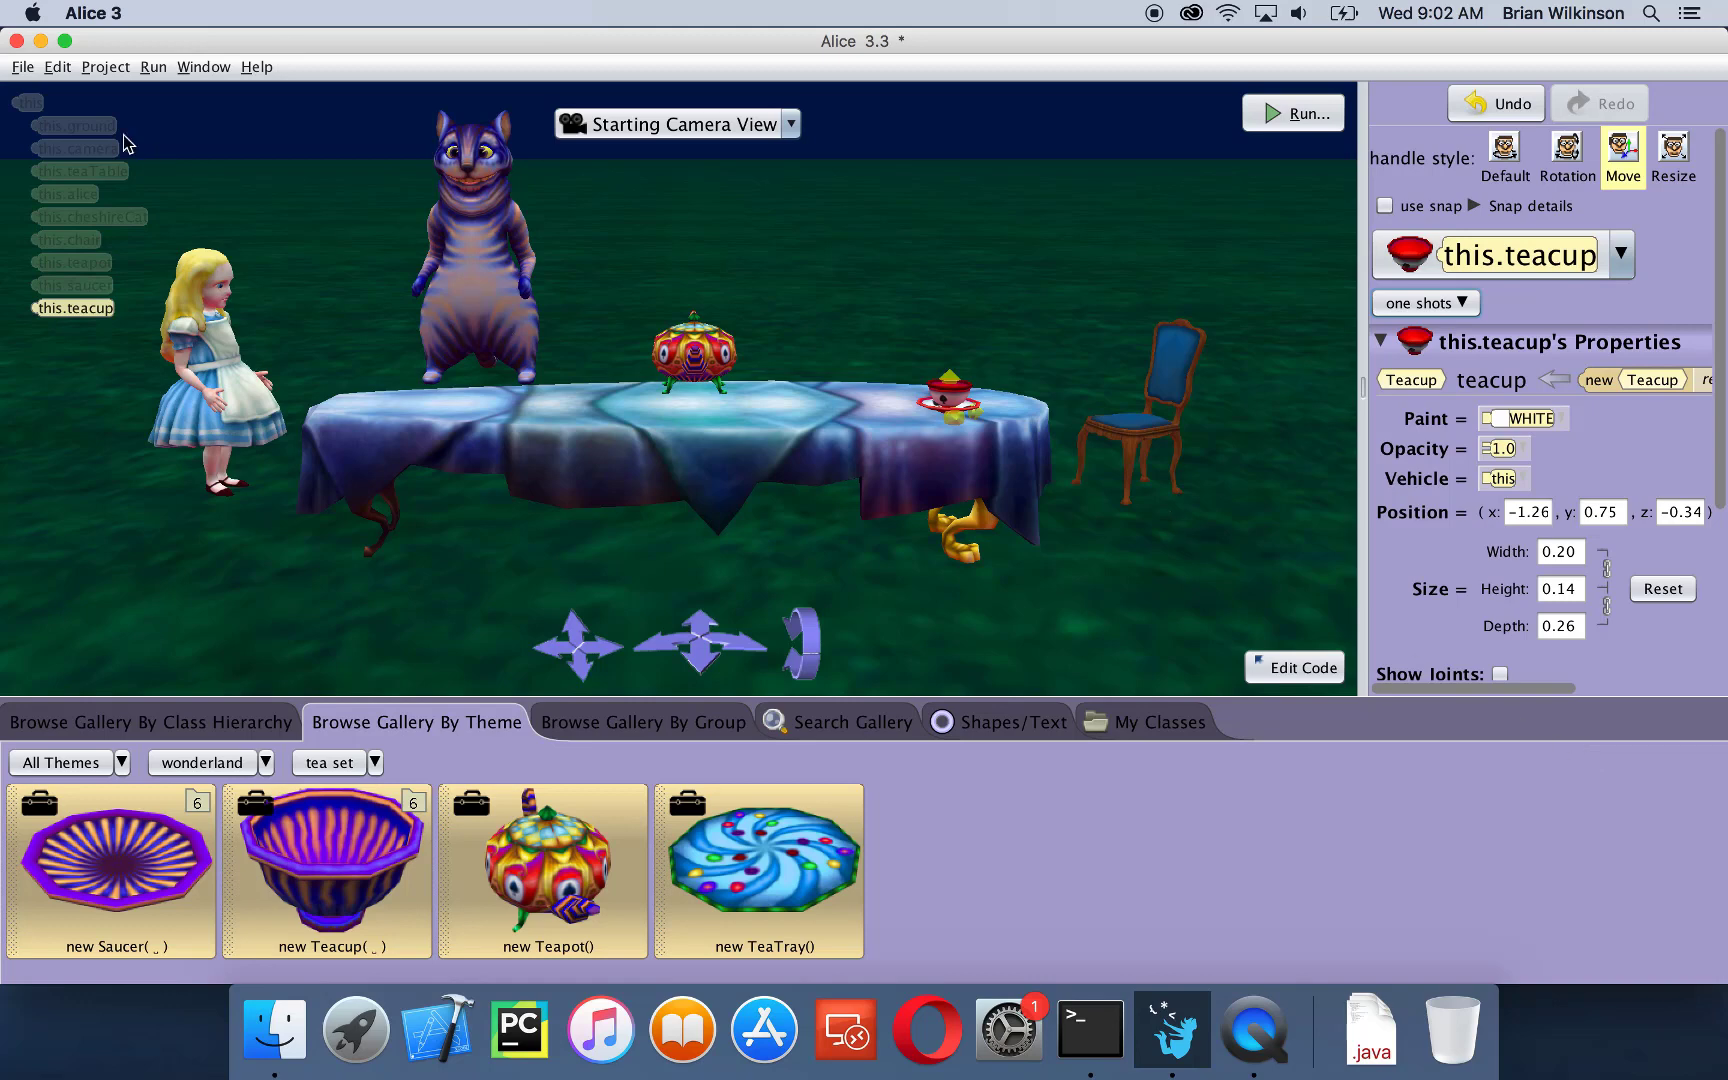
- Save the project as Alice Tutorial in the MyProjects folder
left_click(21, 70)
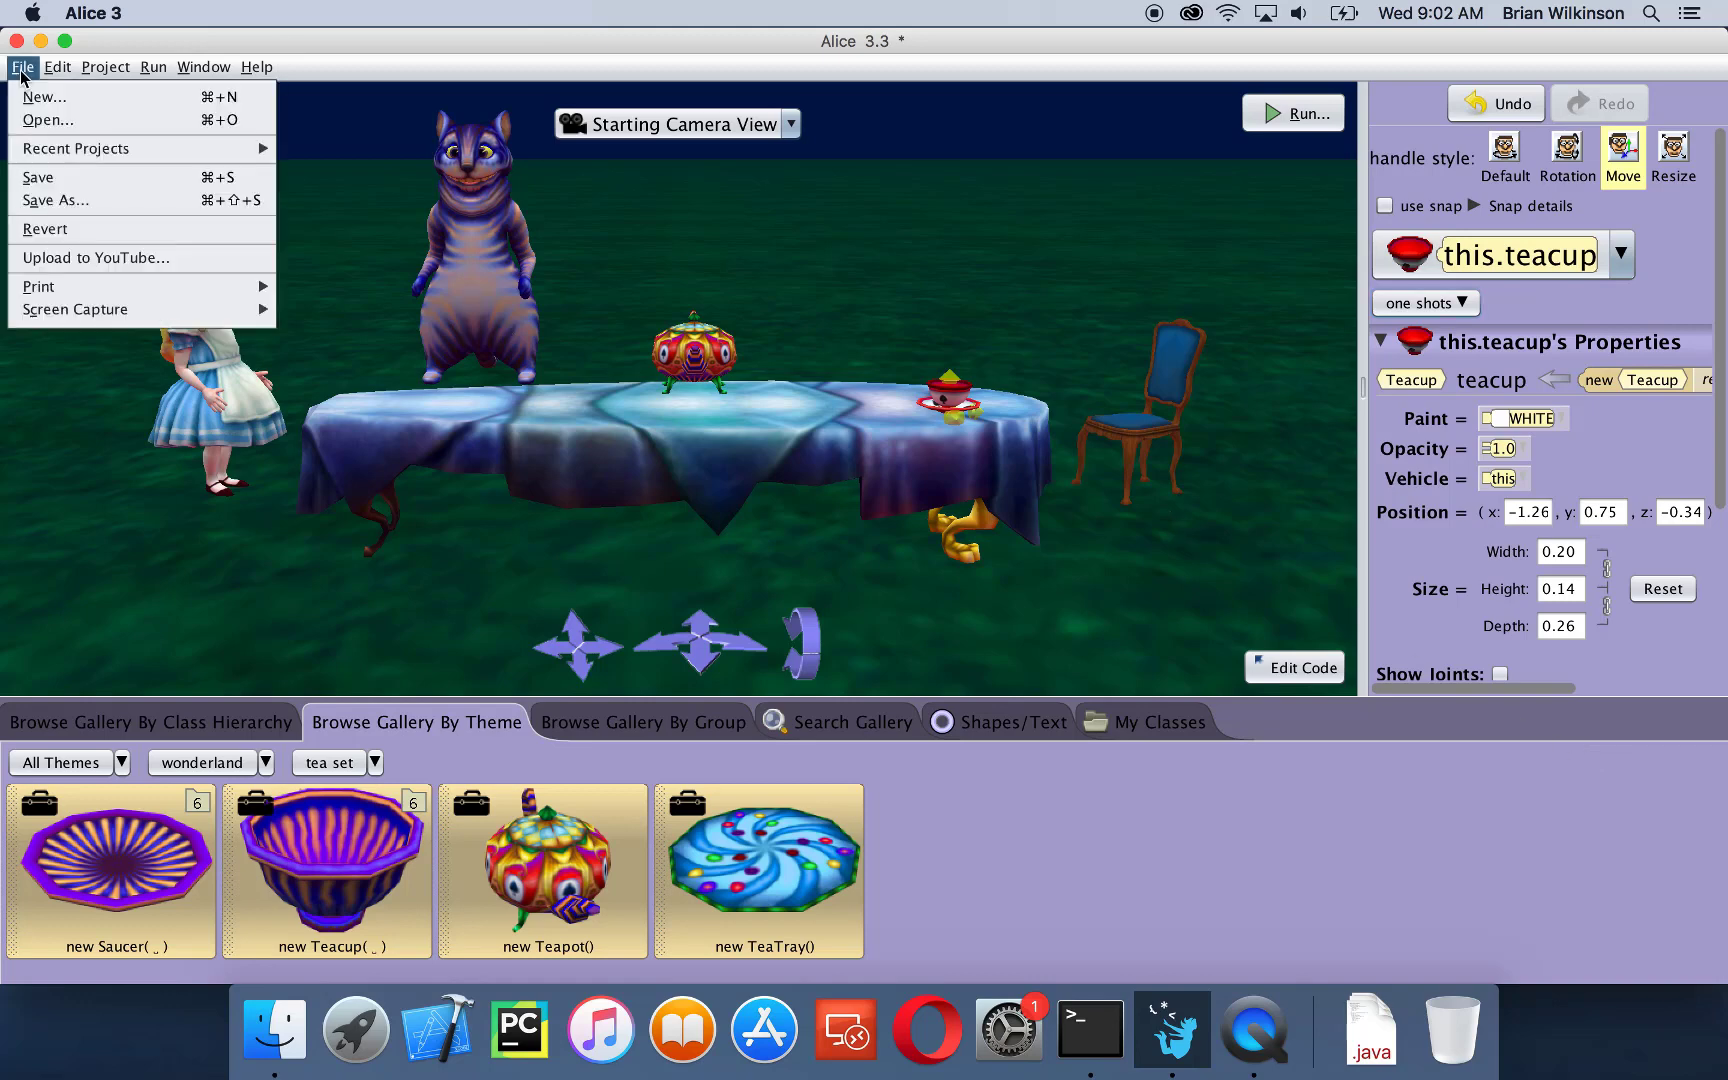
left_click(39, 179)
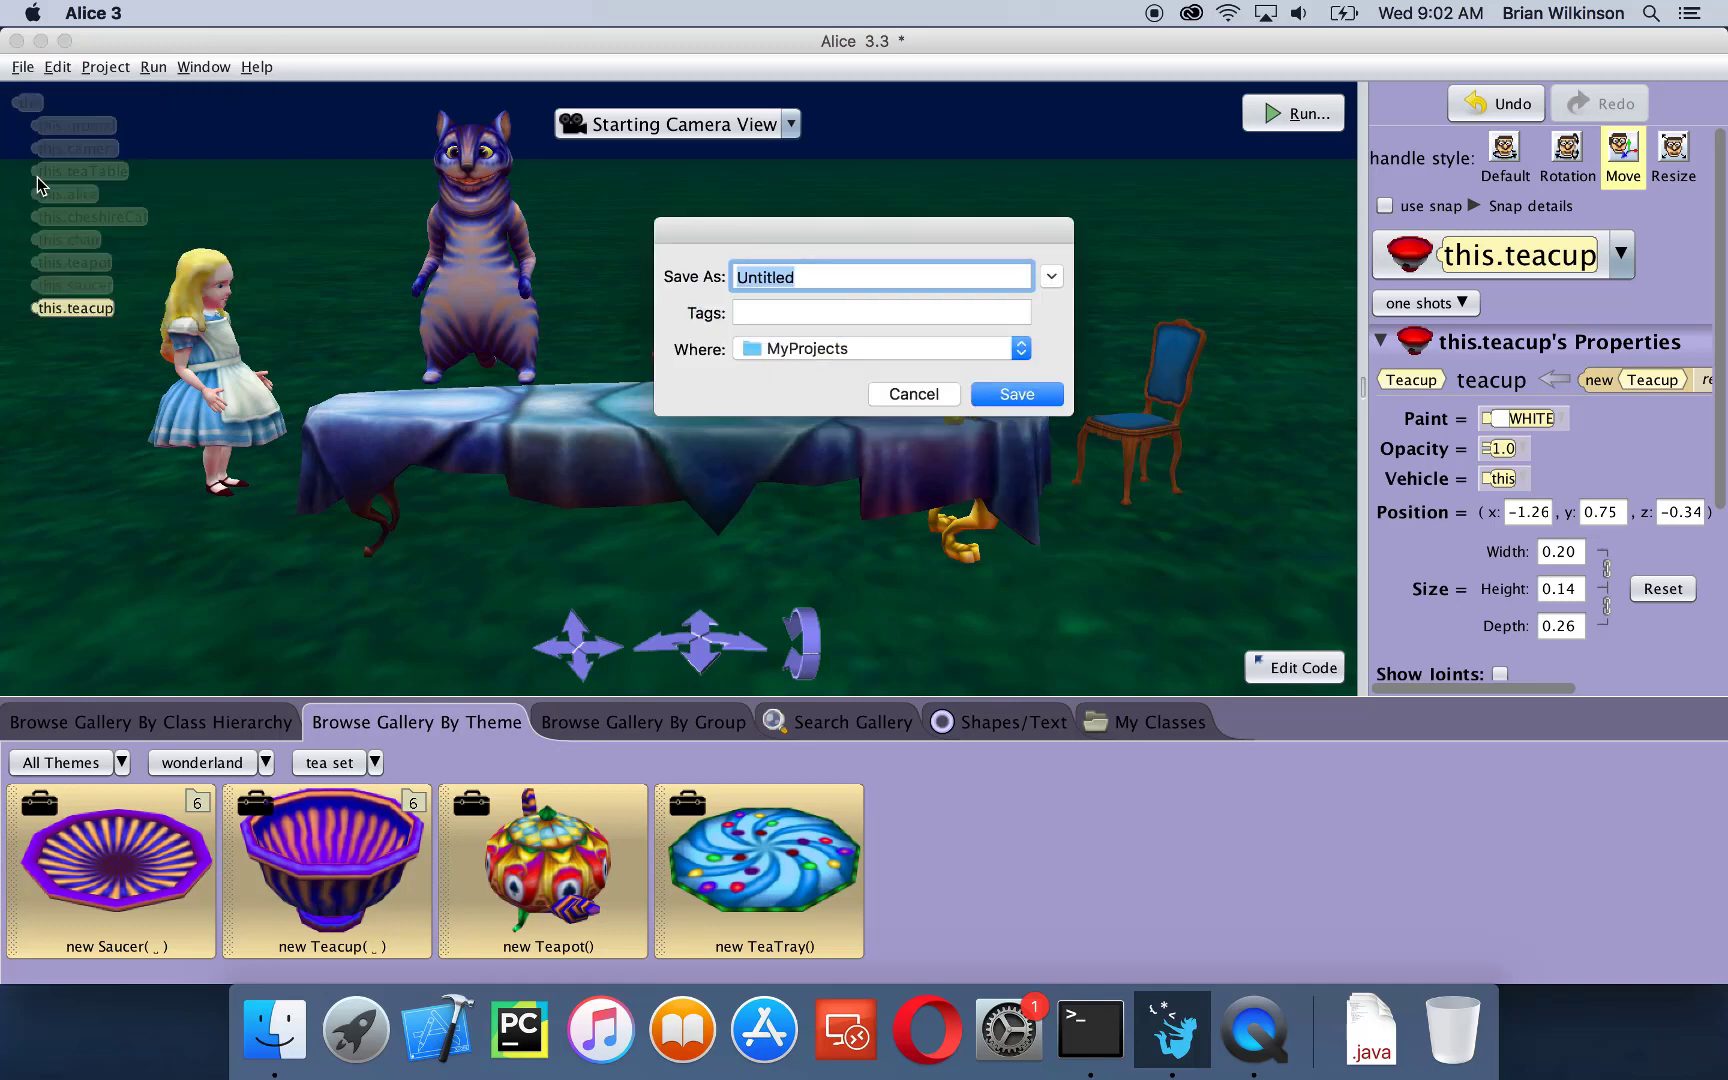
type("Alice Tutorial")
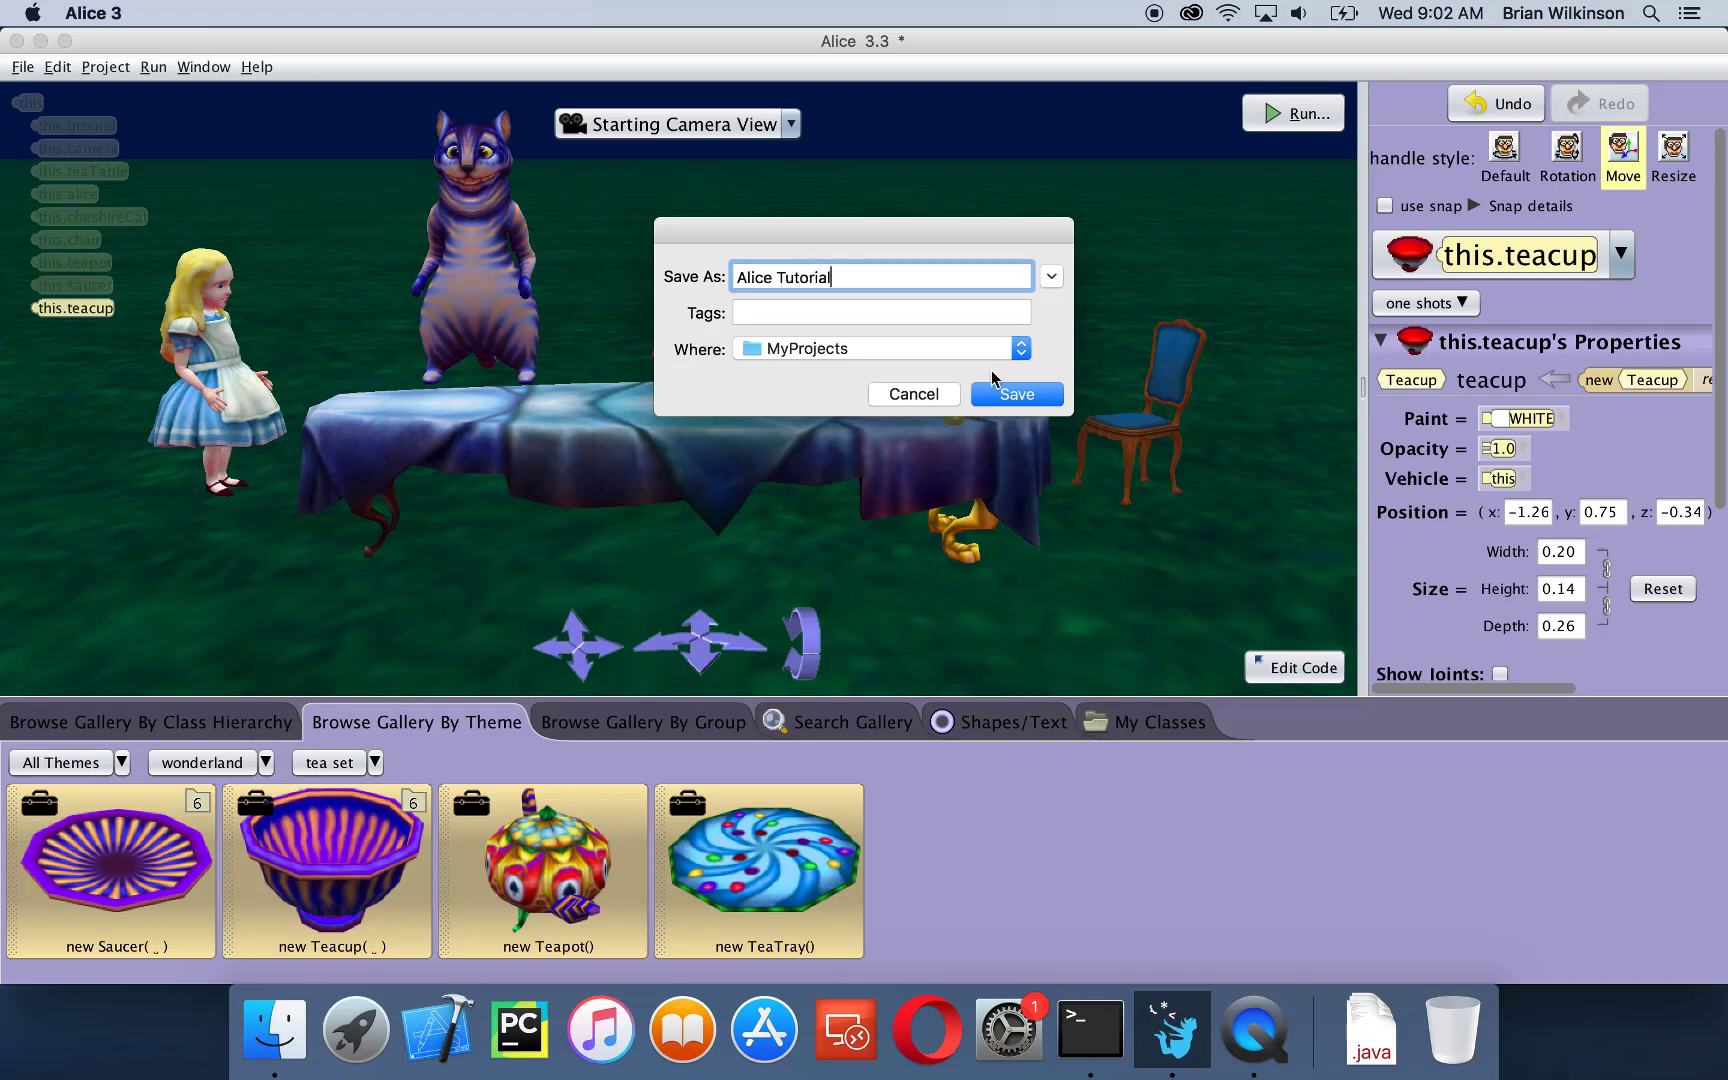
left_click(1010, 396)
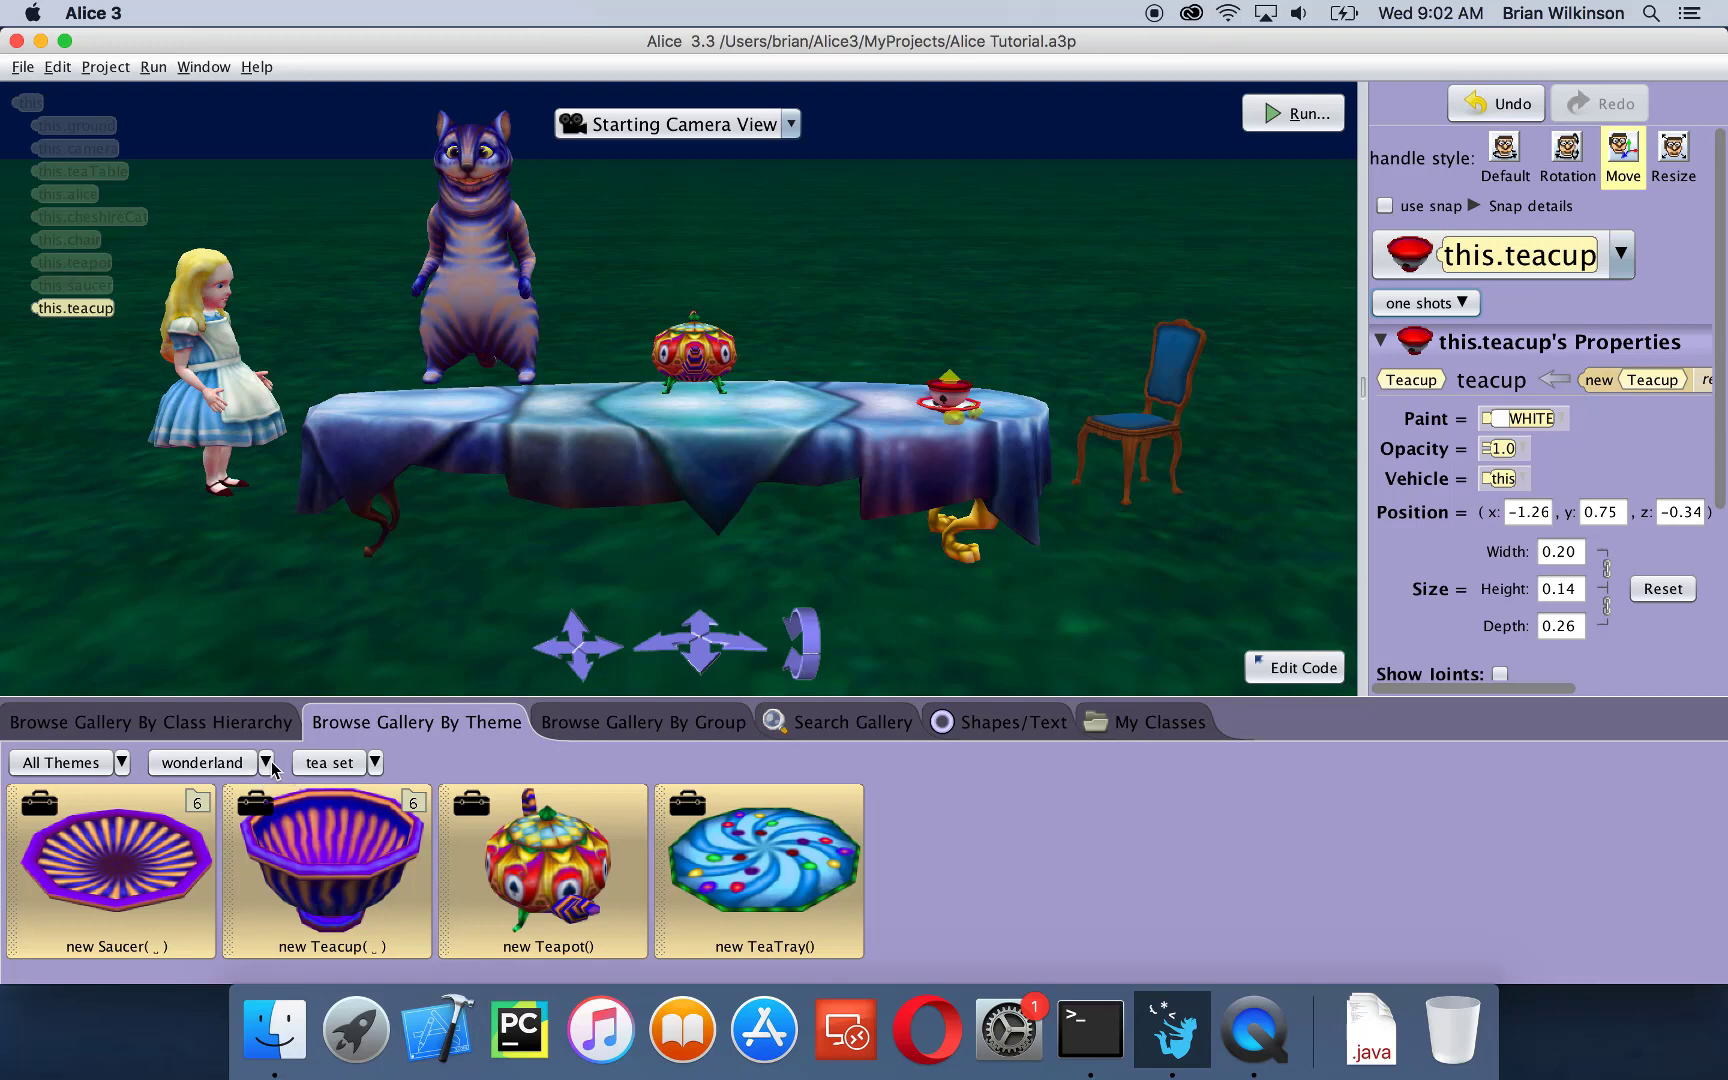
- Add the MadHatter from the wonderland theme to the scene near the chair, keeping the name madHatter
left_click(215, 765)
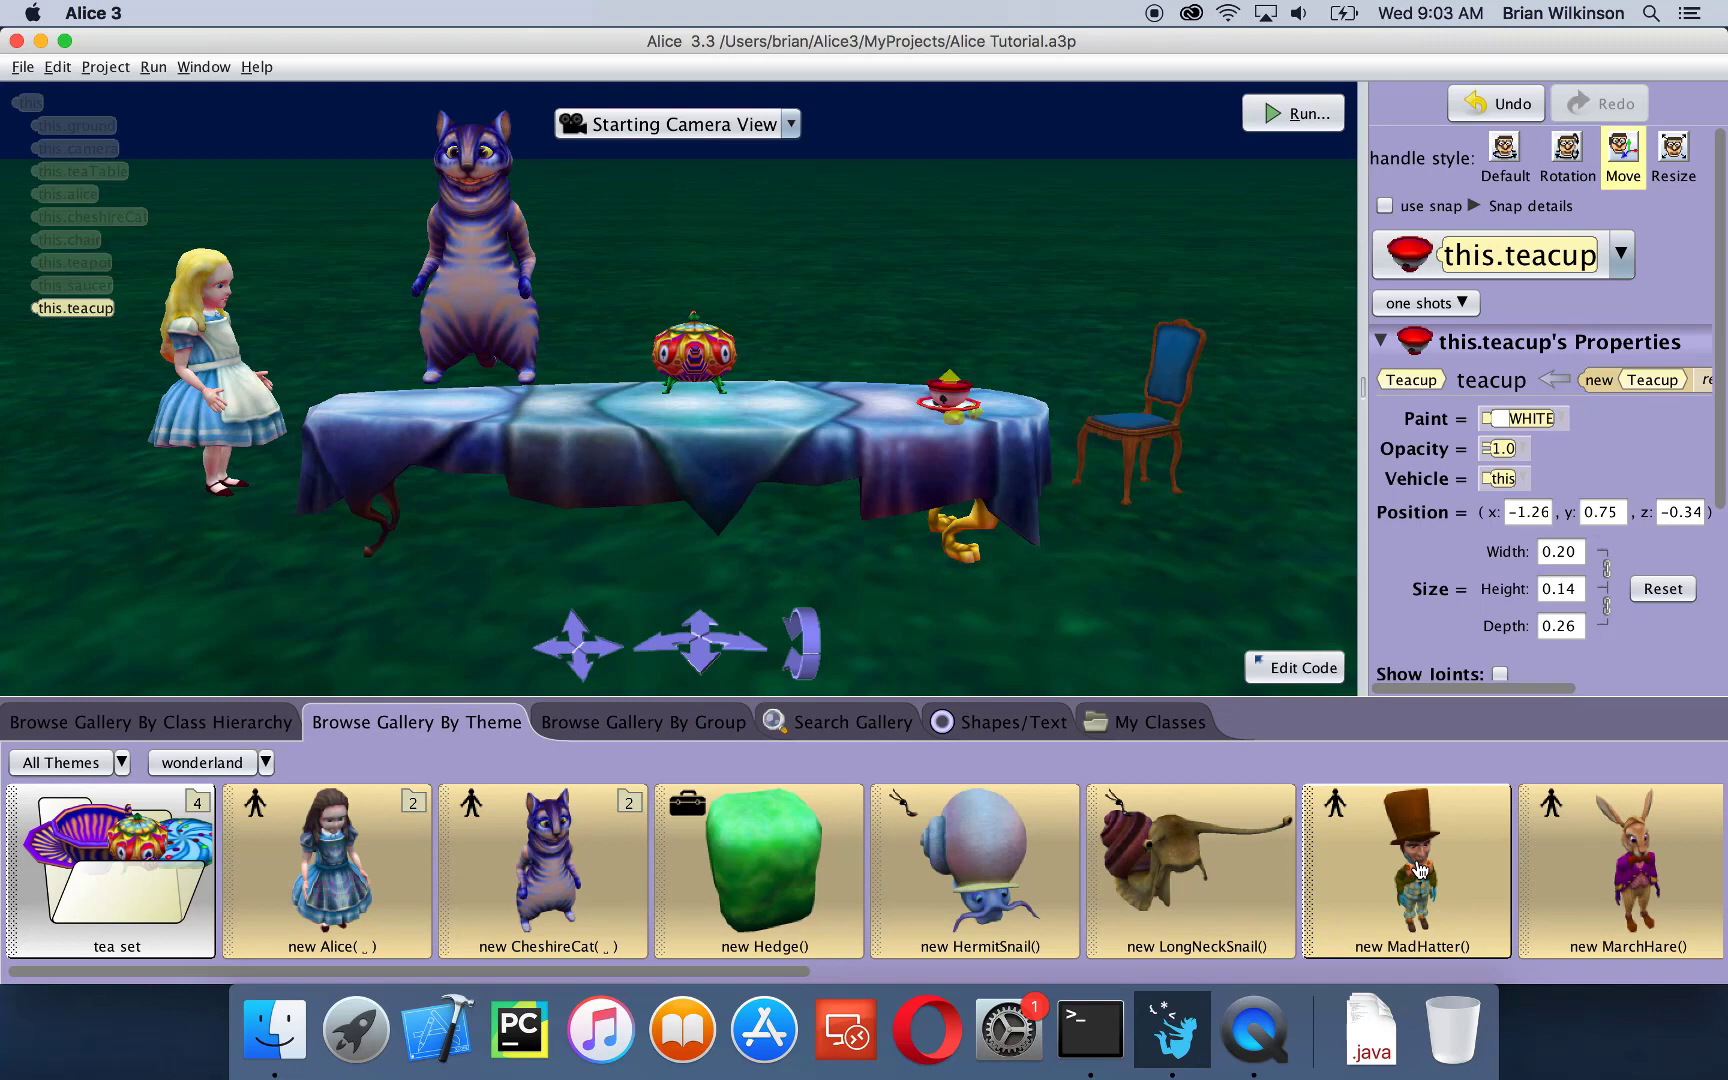
left_click_drag(1418, 870, 1205, 632)
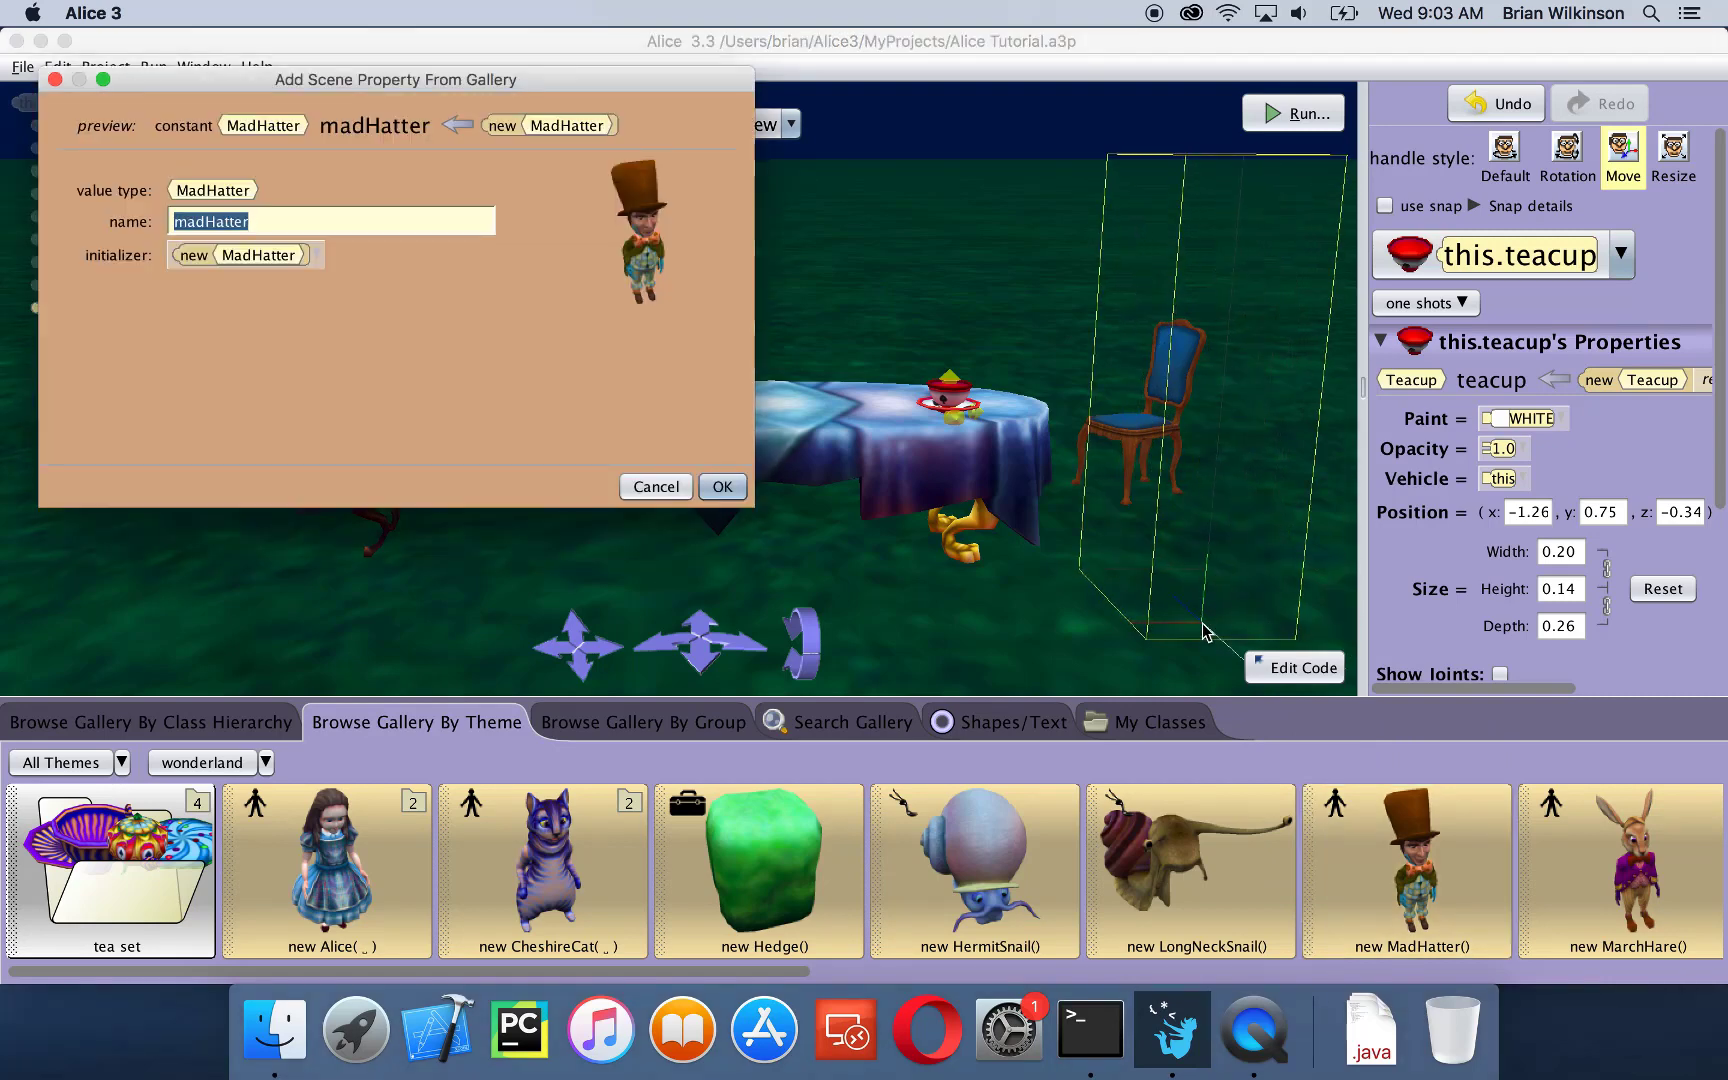
left_click(723, 488)
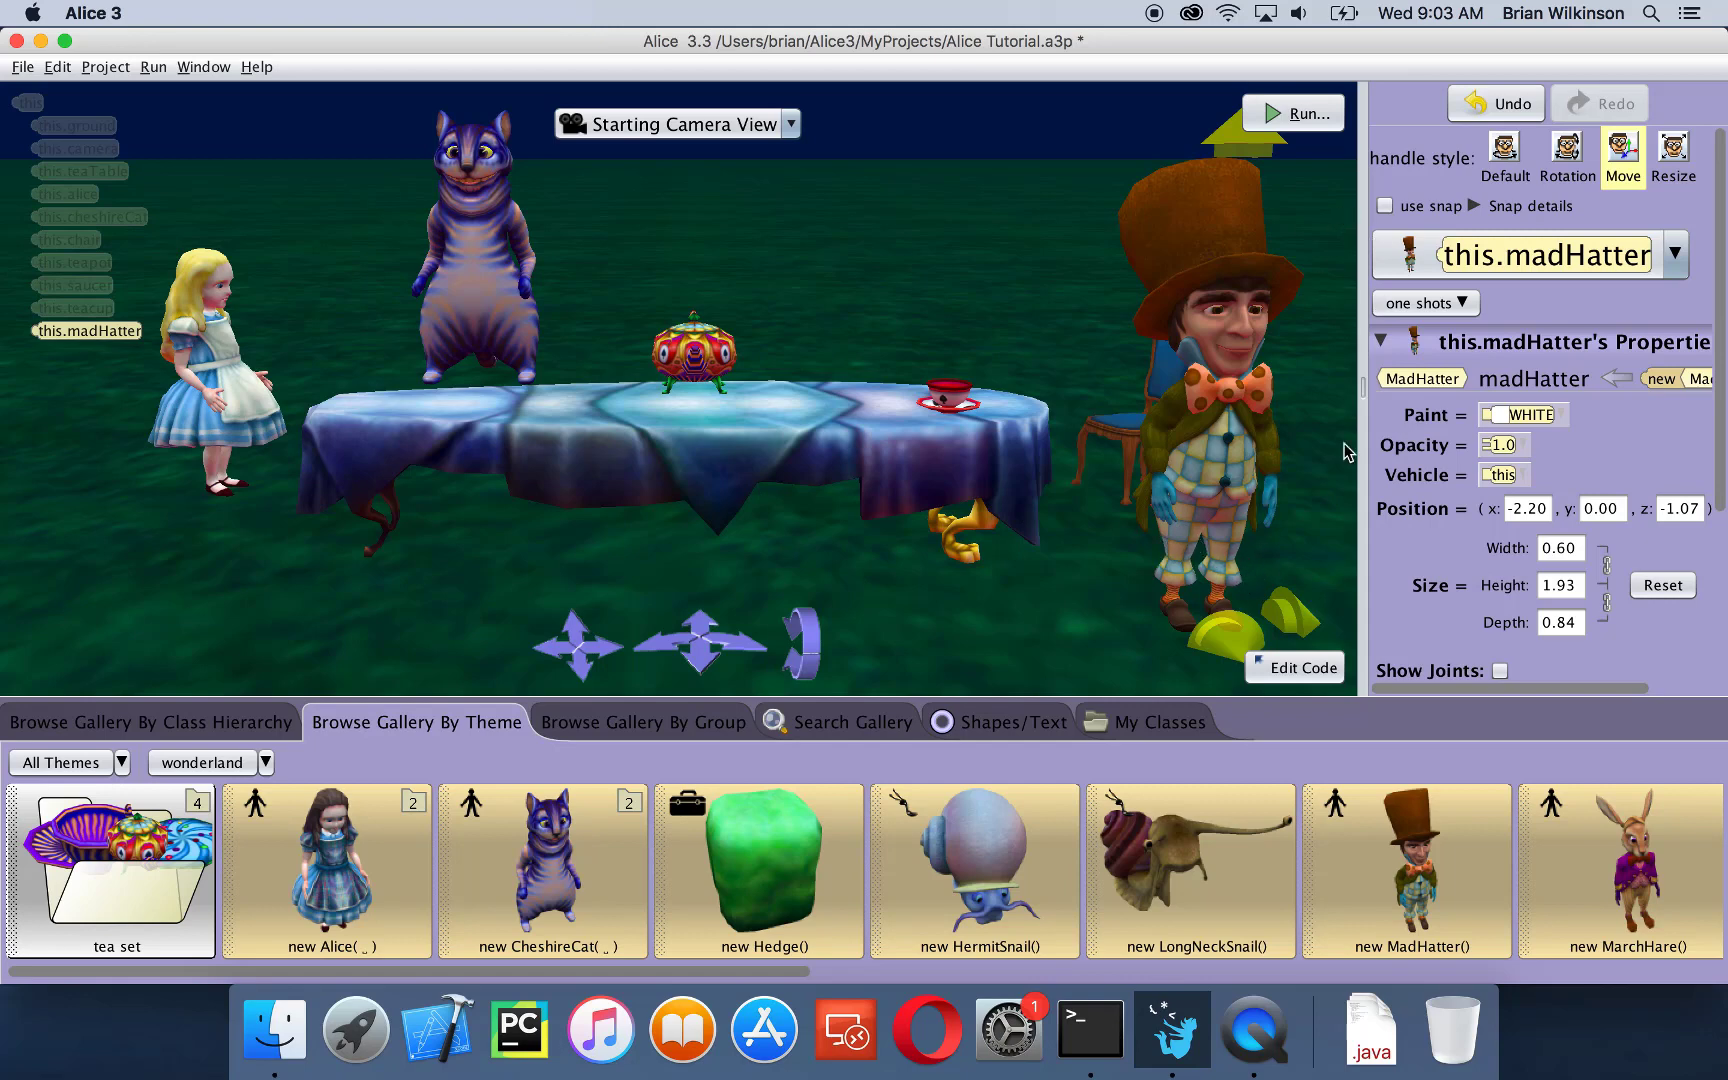
left_click(1680, 260)
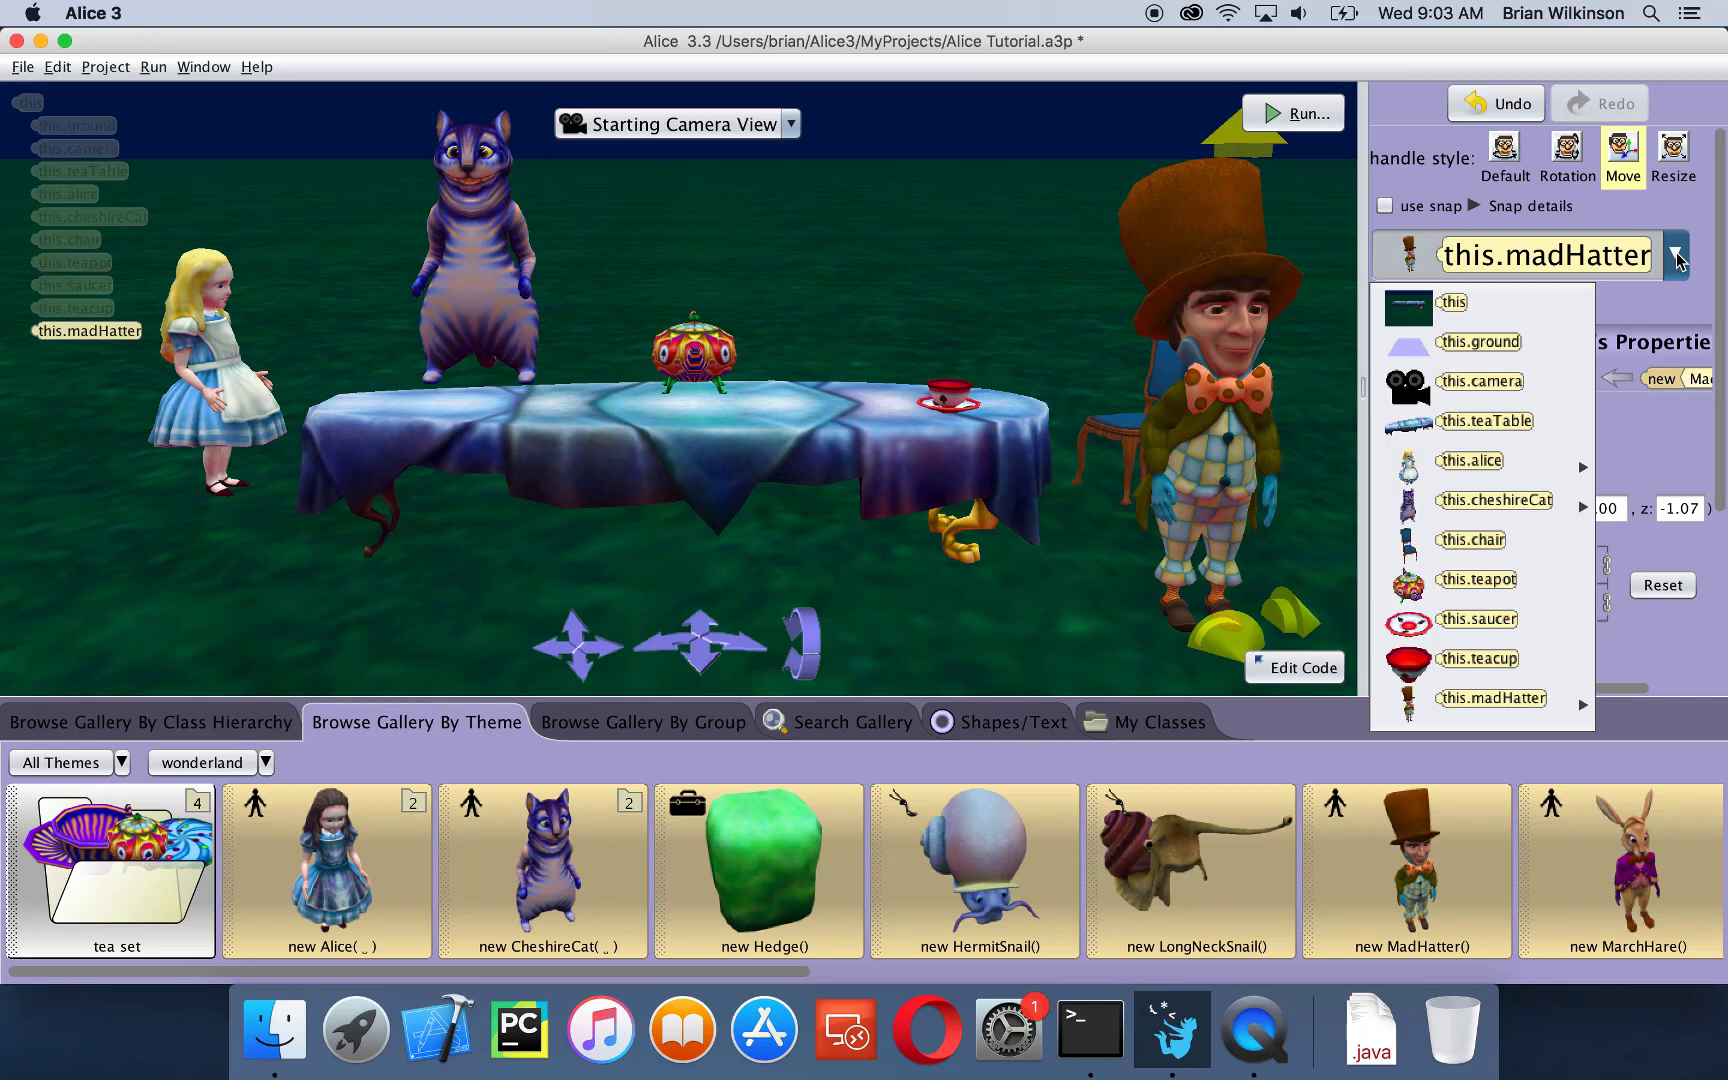
left_click(1680, 260)
left_click(1458, 303)
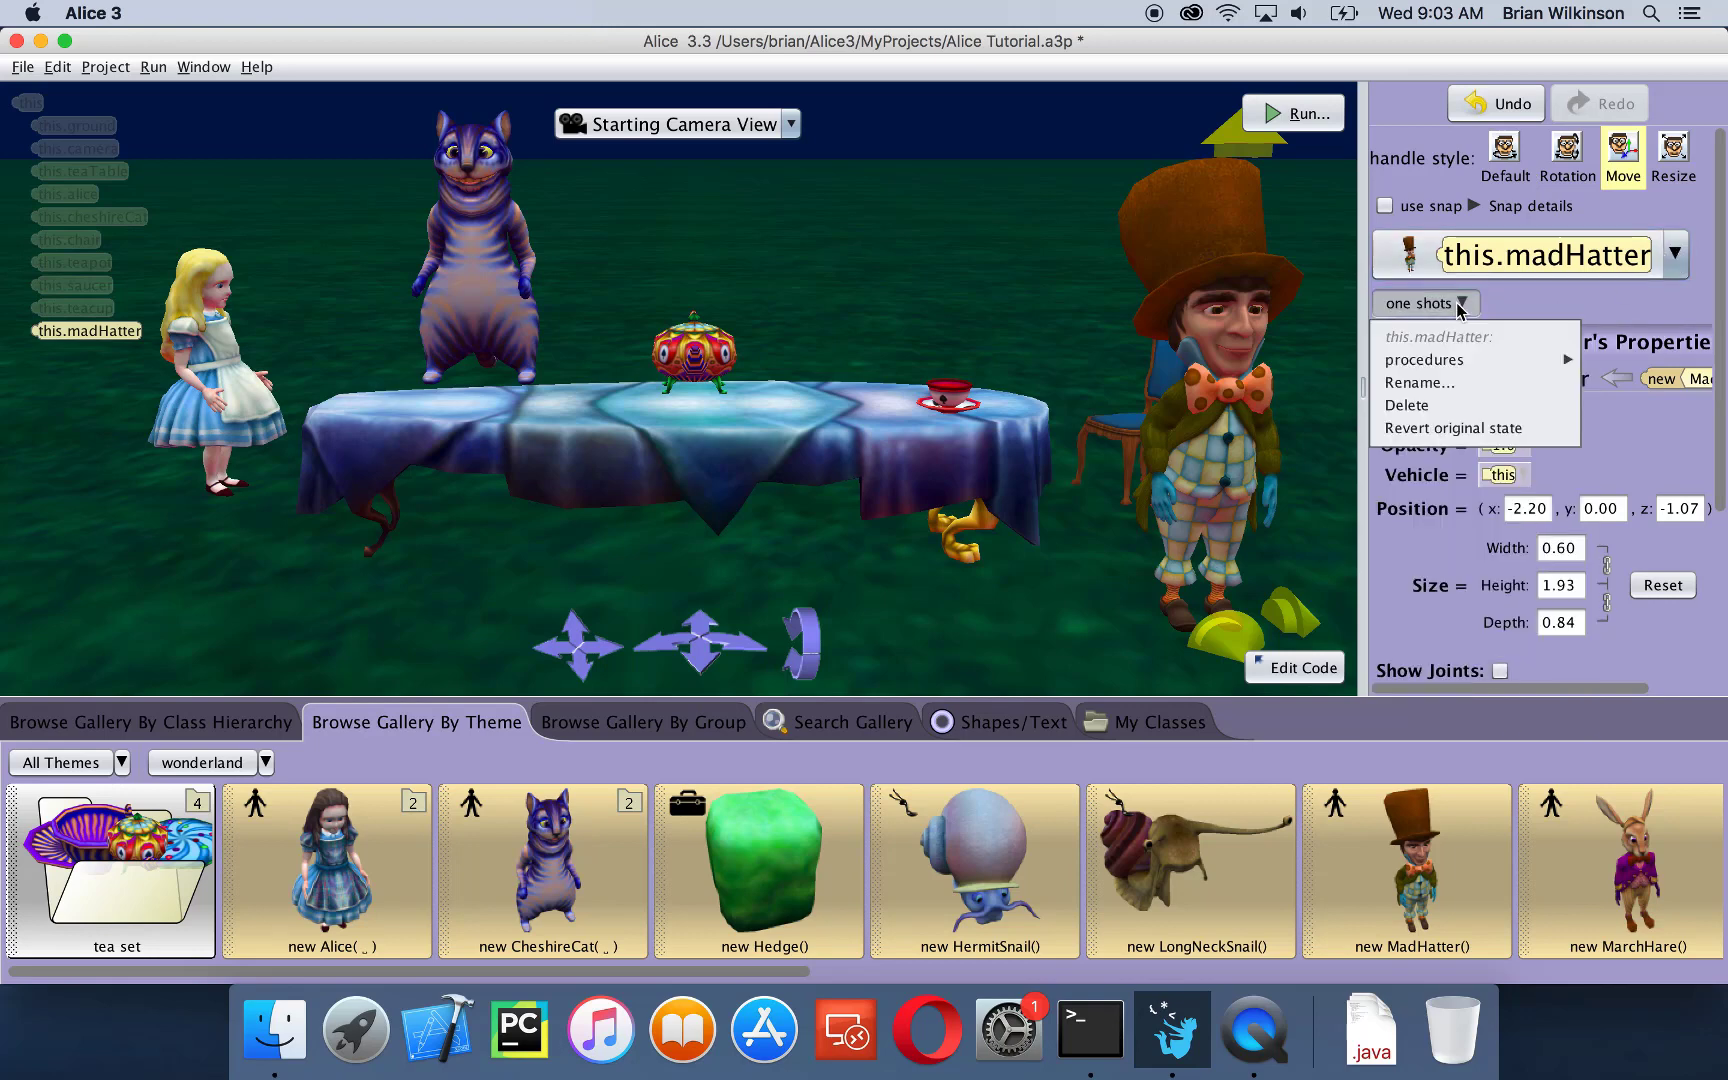
mouse_move(1551, 358)
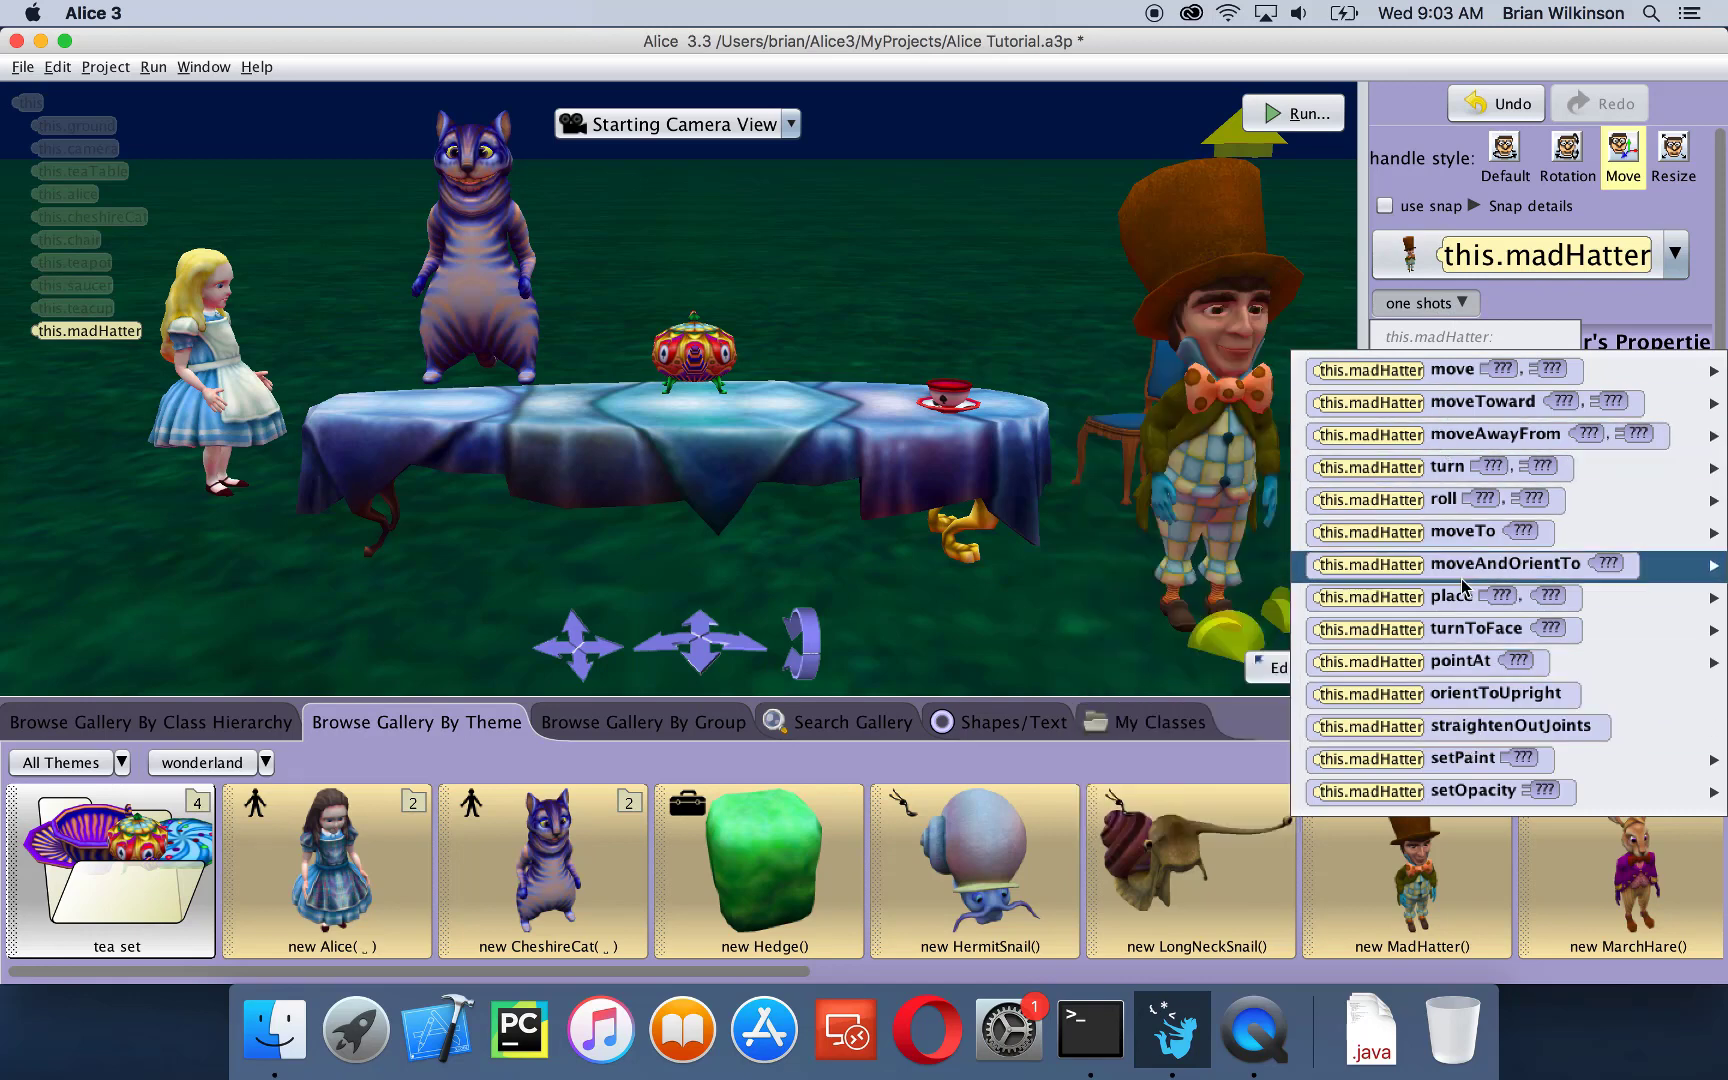
mouse_move(1480, 597)
key("Up")
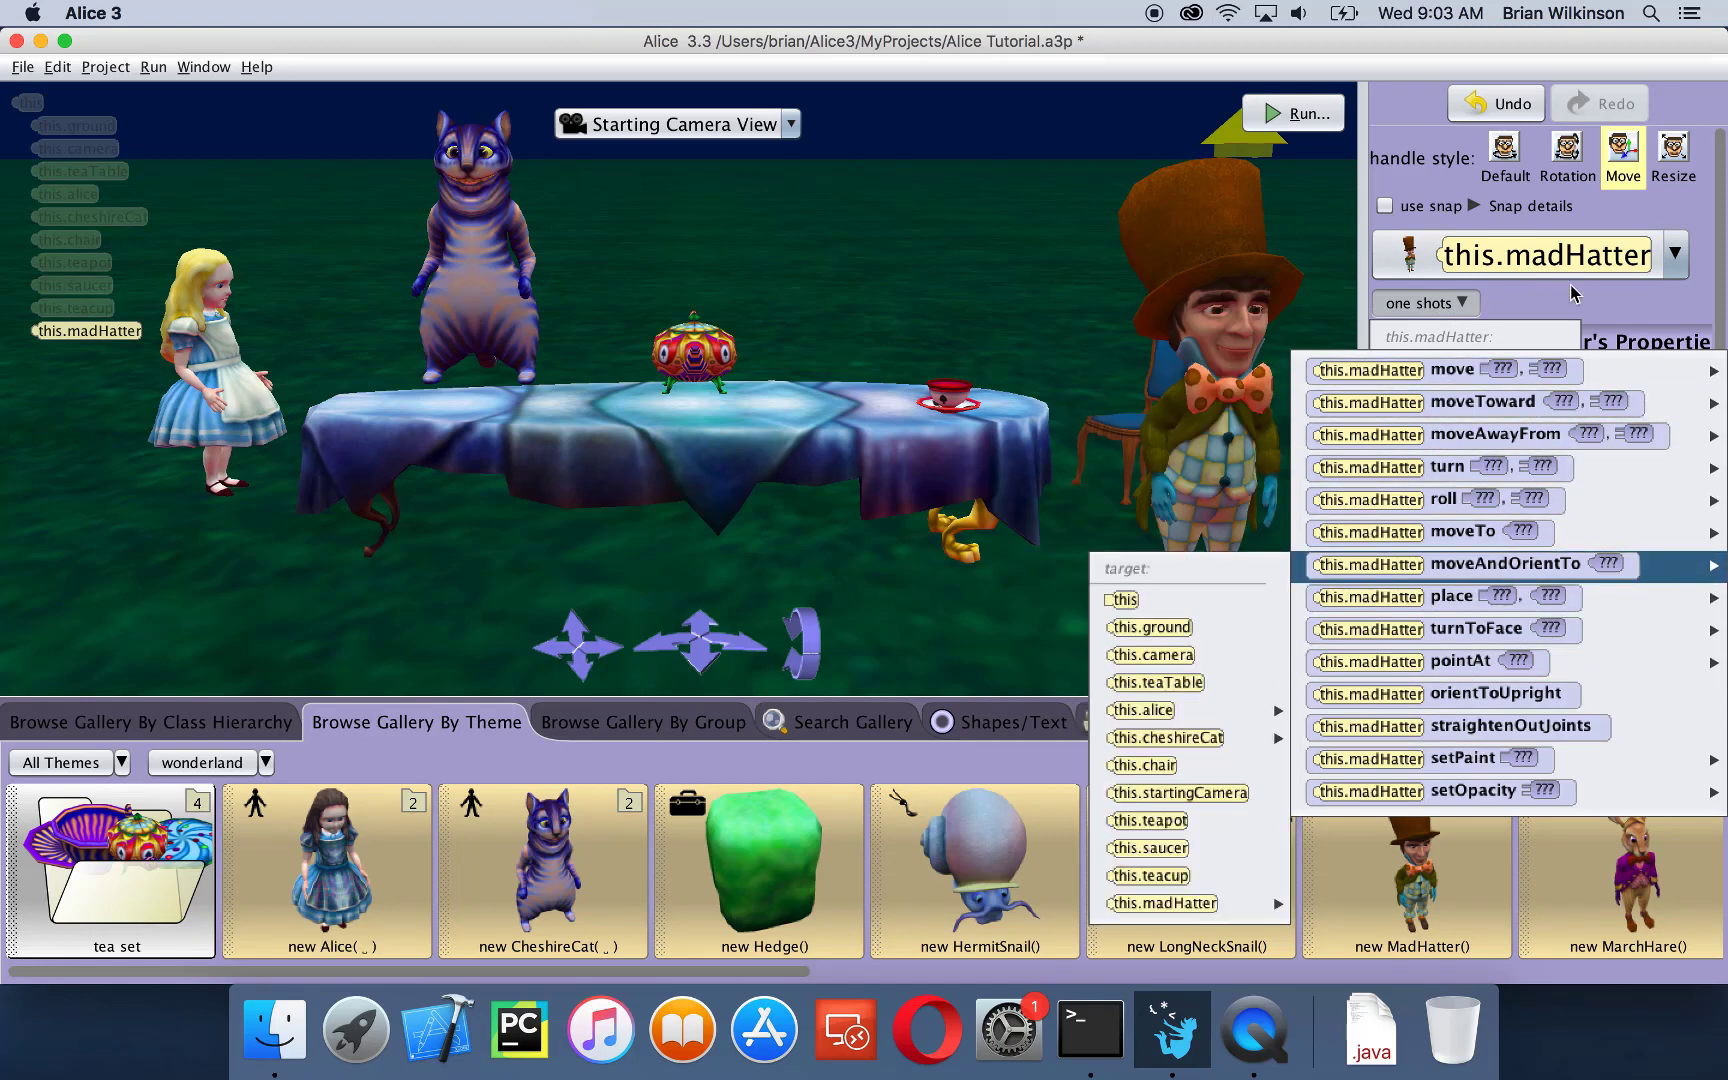
left_click(1677, 262)
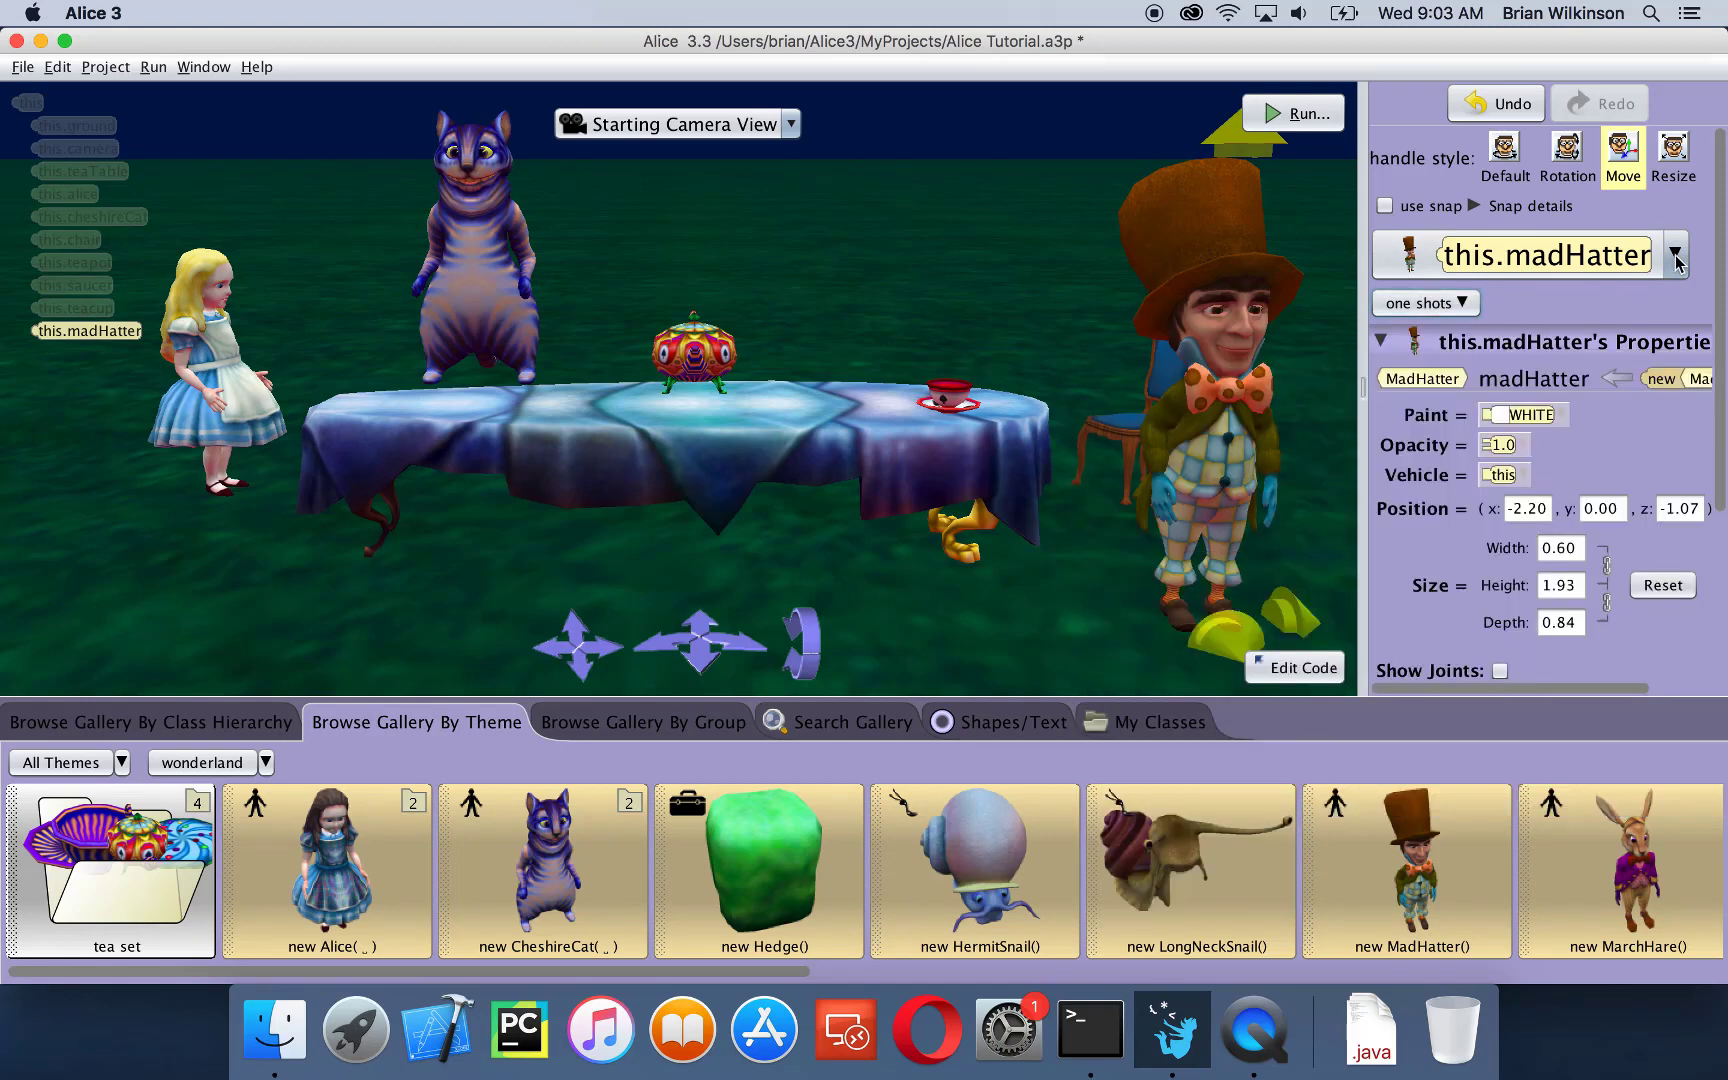
- Turn the madHatter's right hip joint BACKWARD by 0.25 with a one-shot turn procedure
left_click(1675, 258)
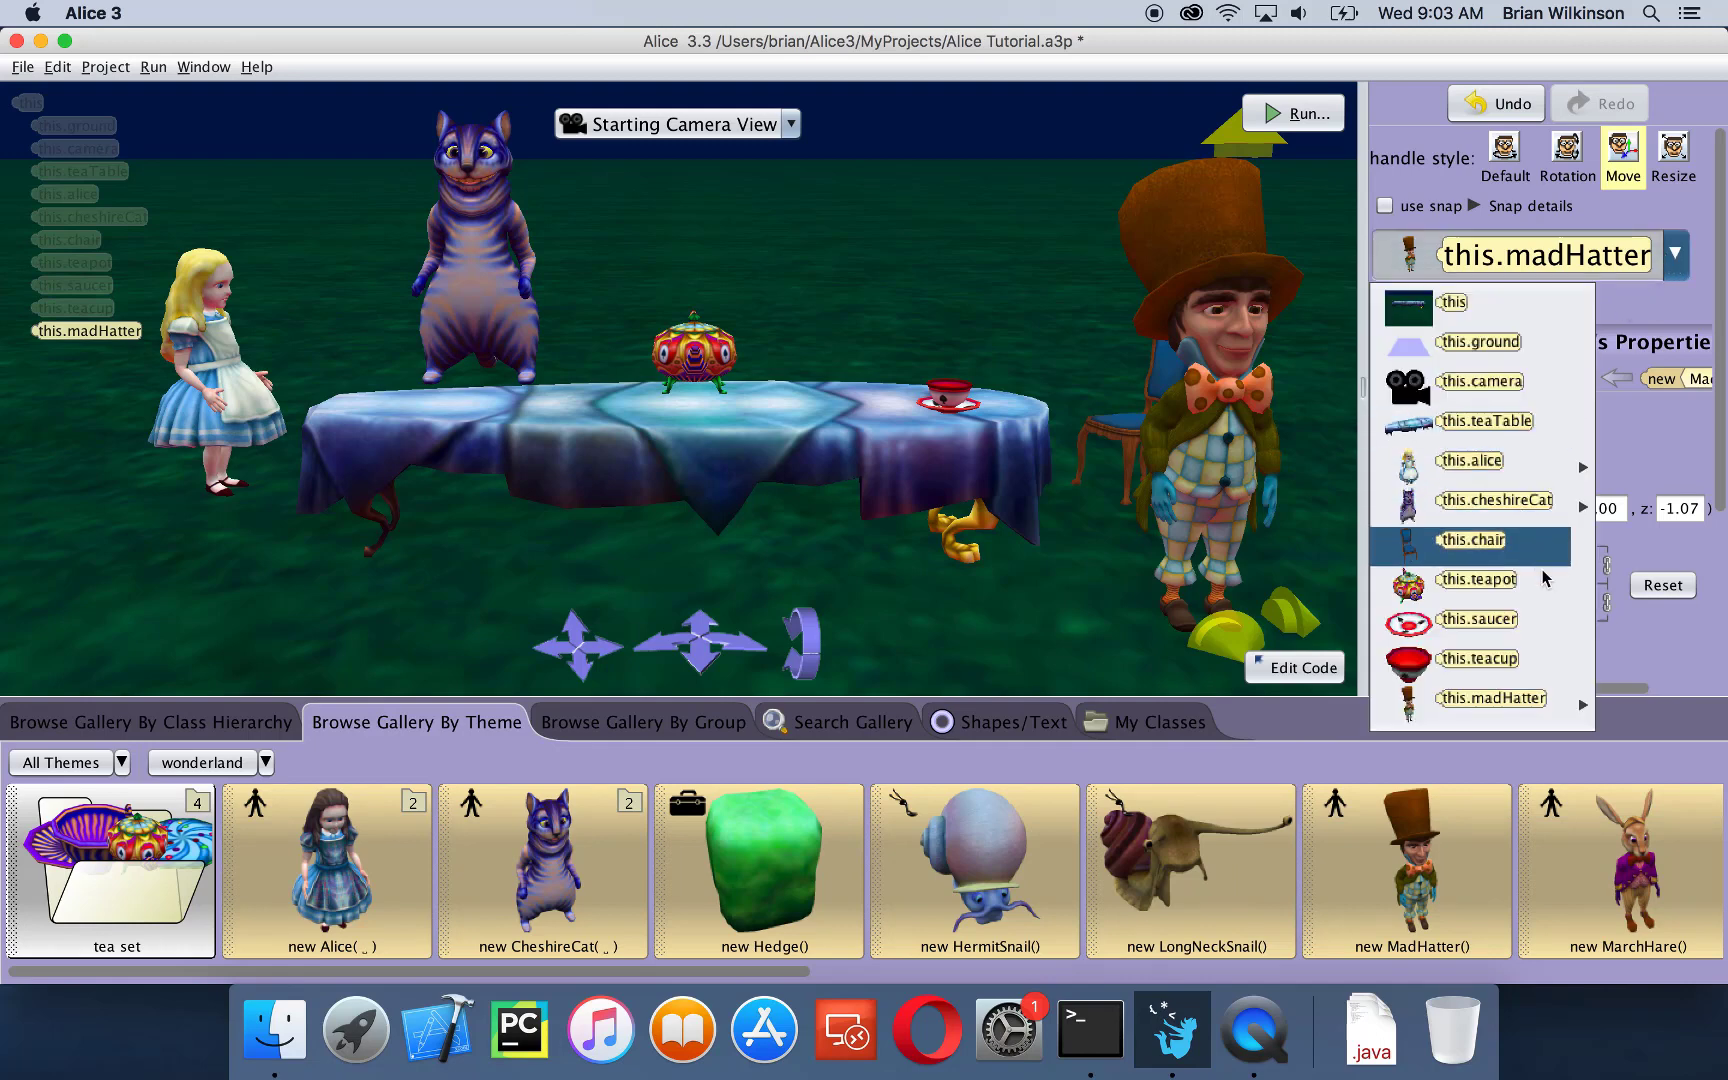
left_click(1584, 707)
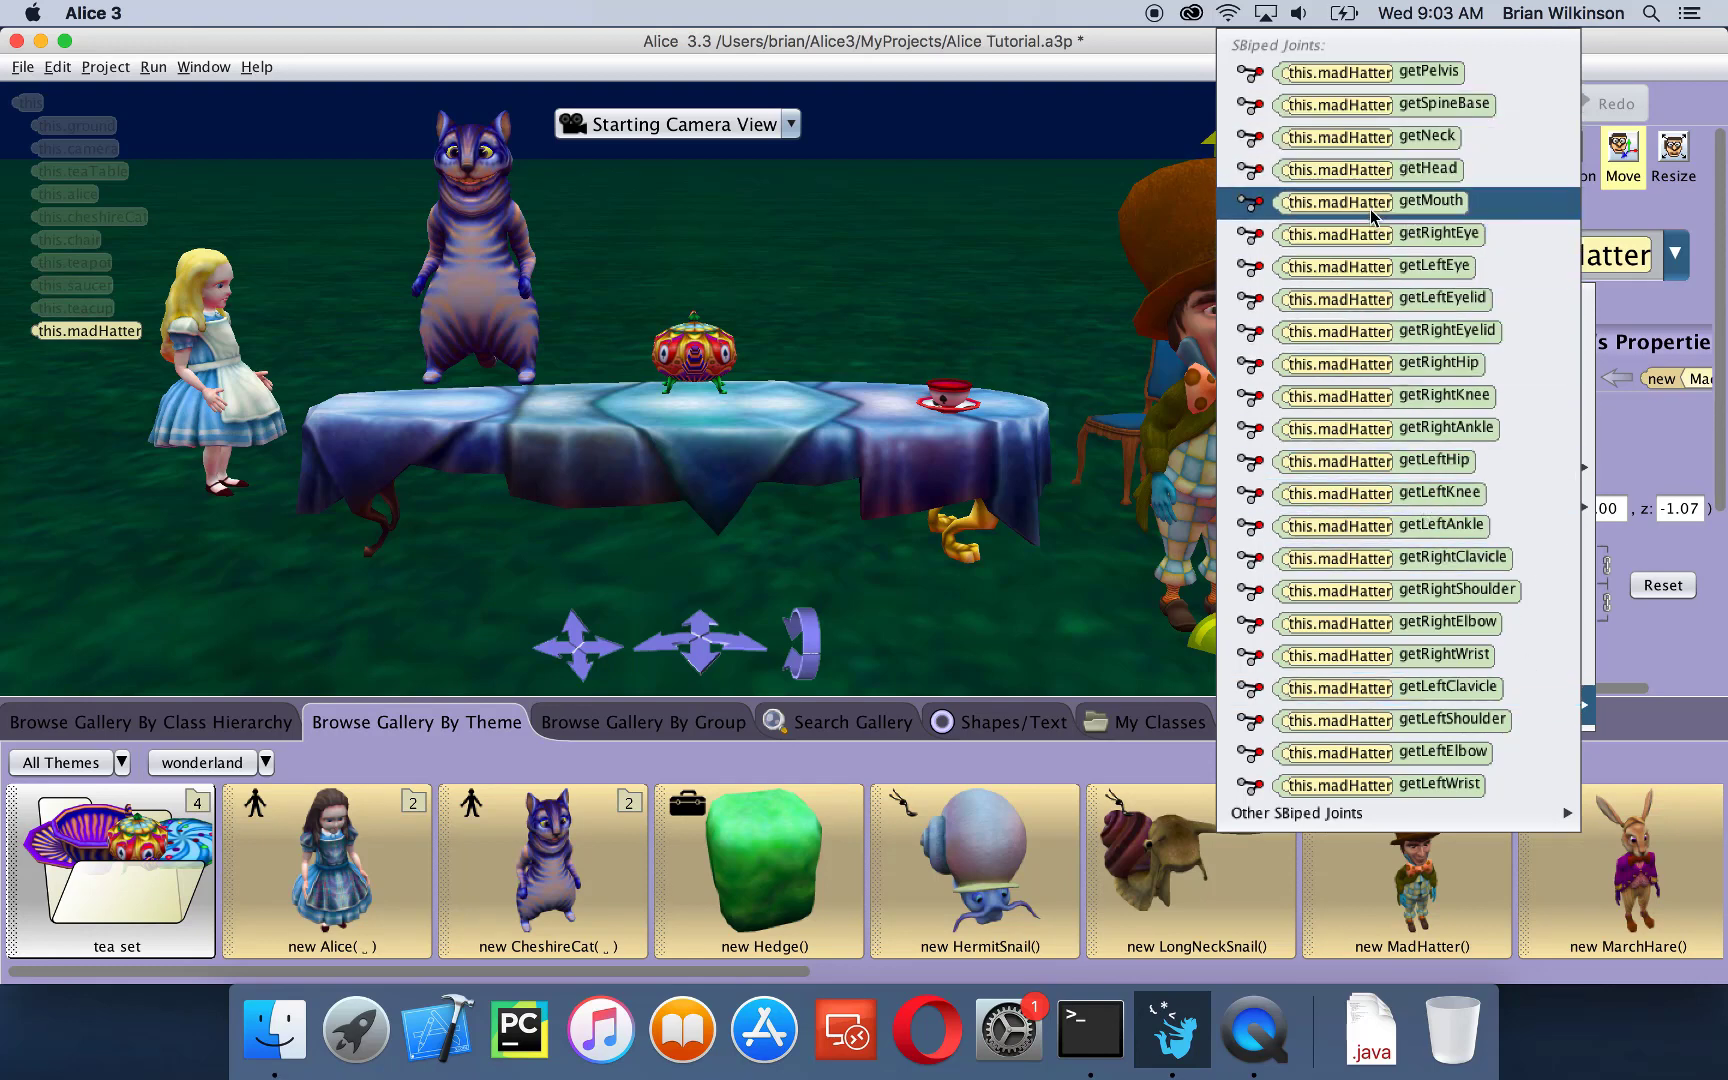
left_click(1427, 370)
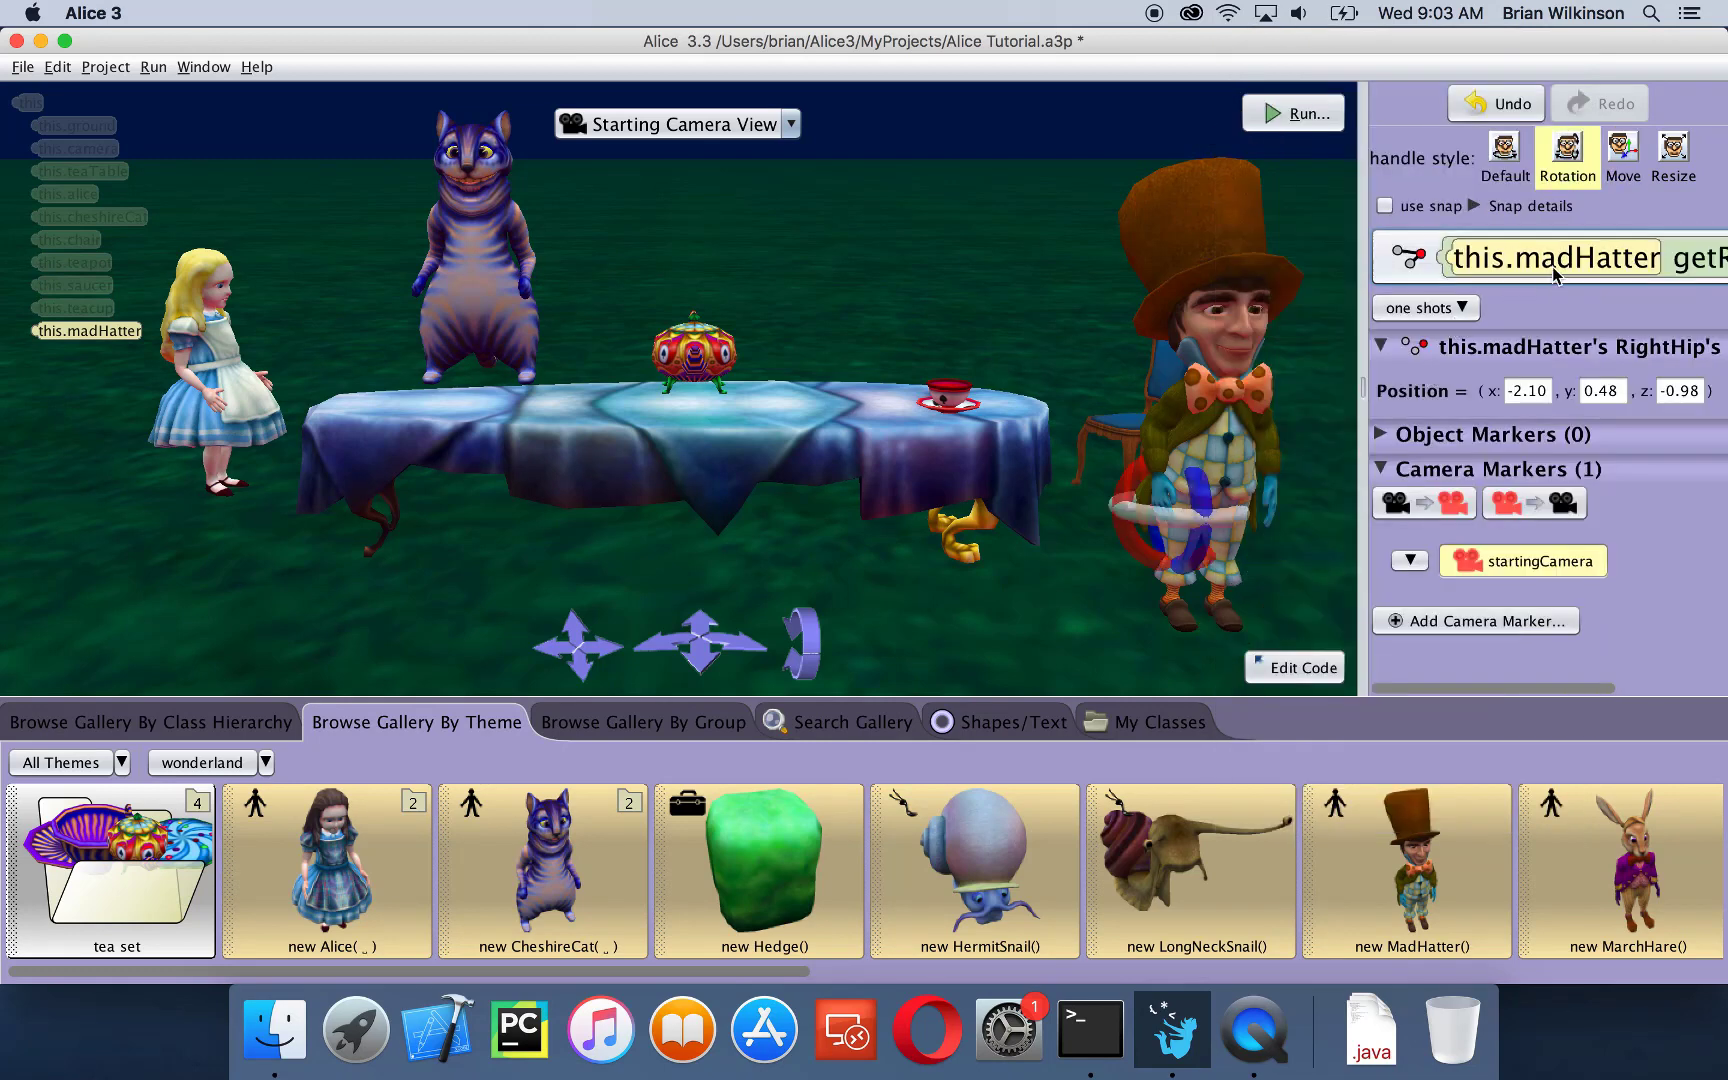
left_click(1466, 314)
mouse_move(1603, 368)
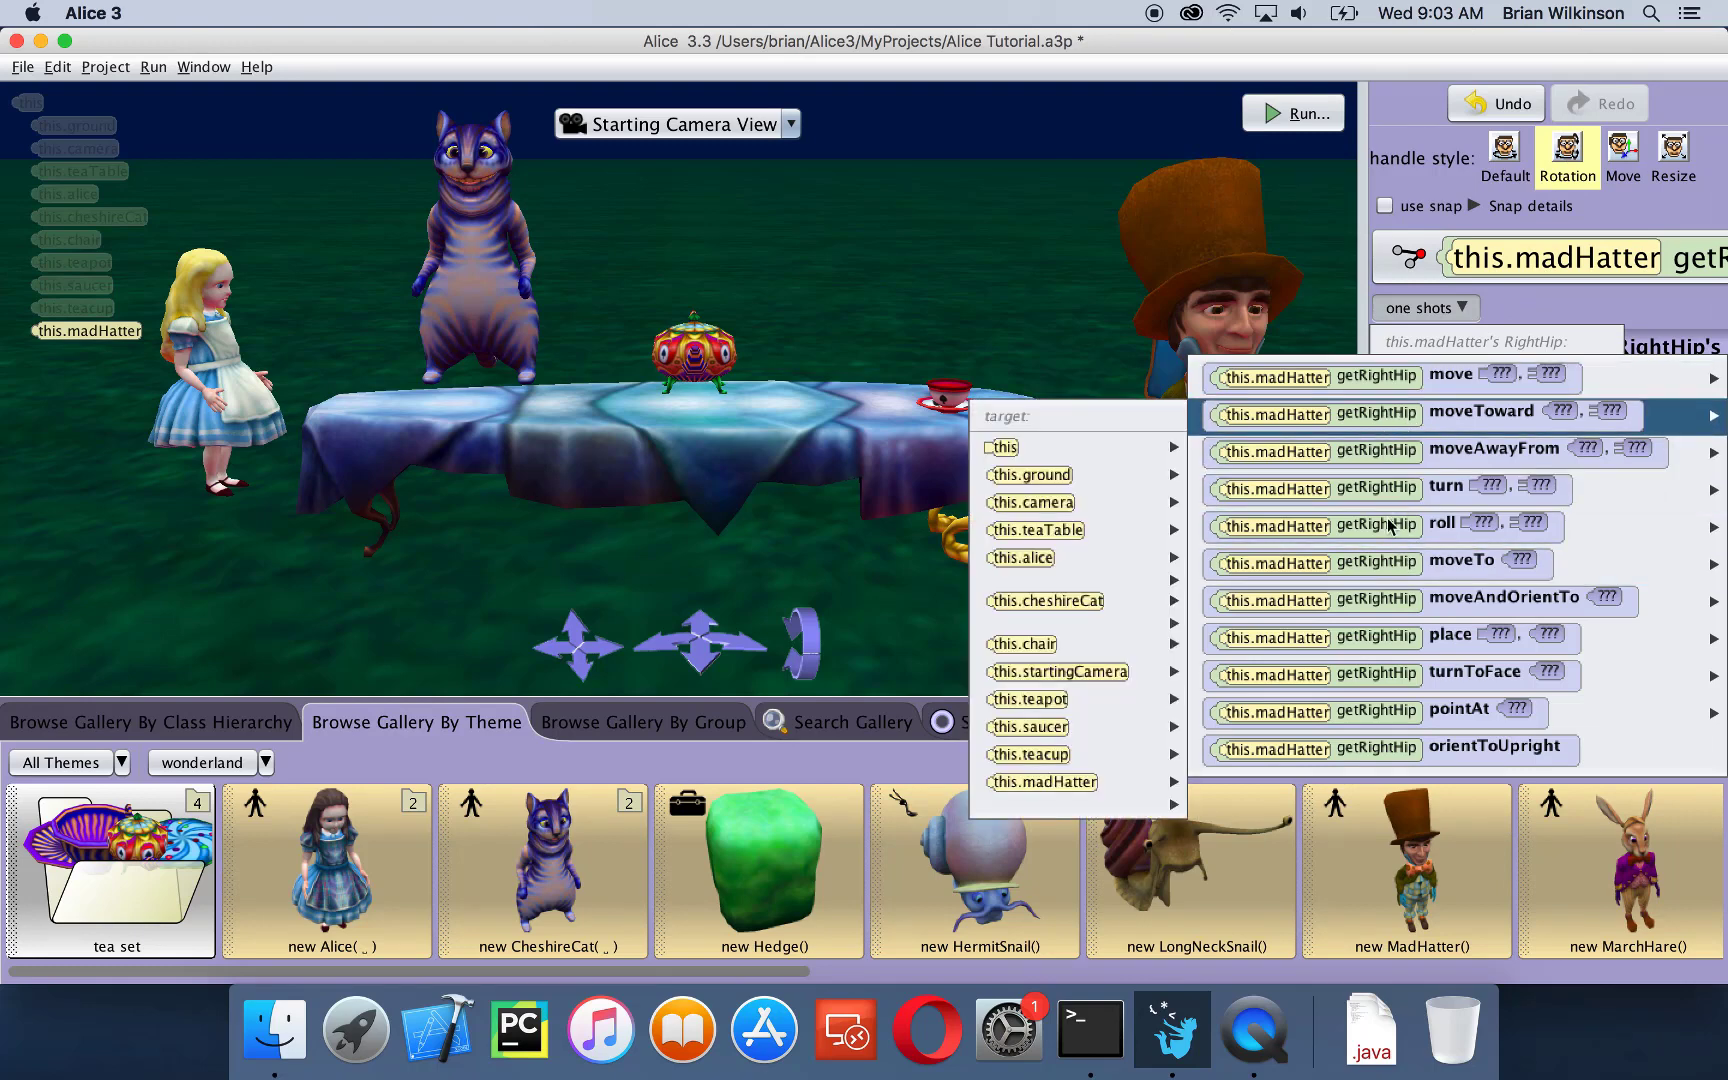
mouse_move(1395, 563)
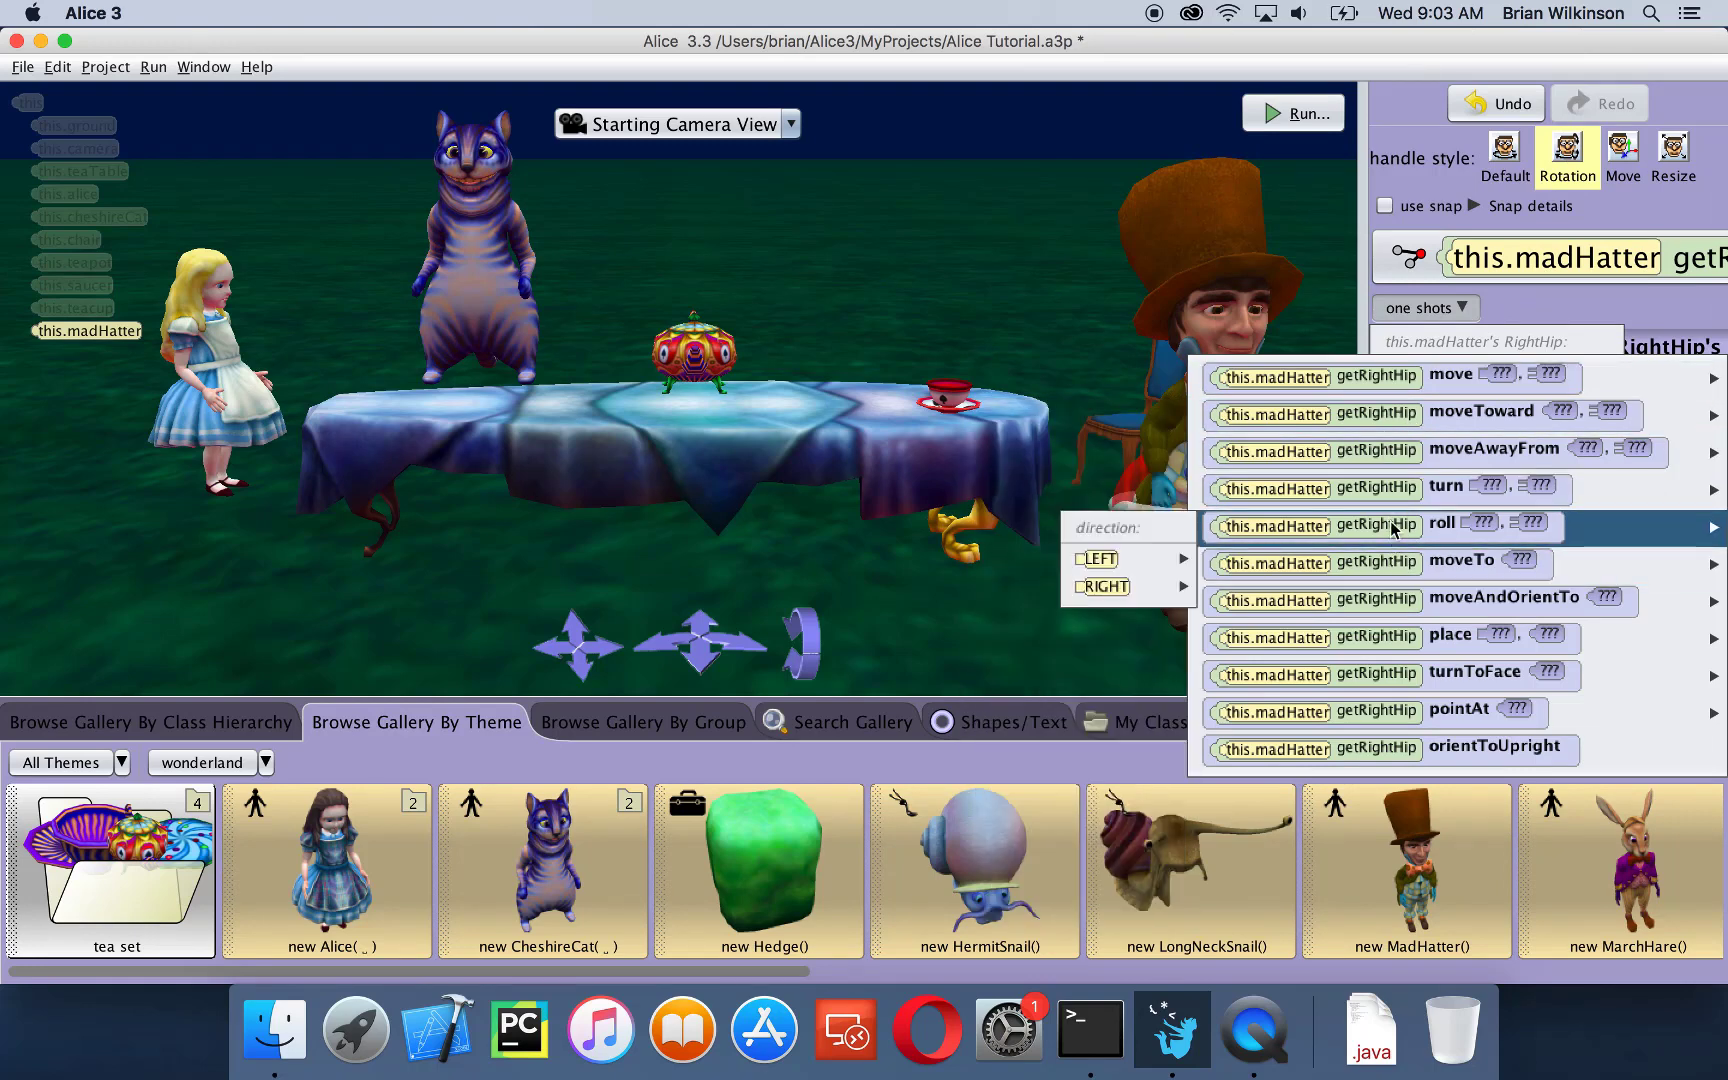
mouse_move(1398, 493)
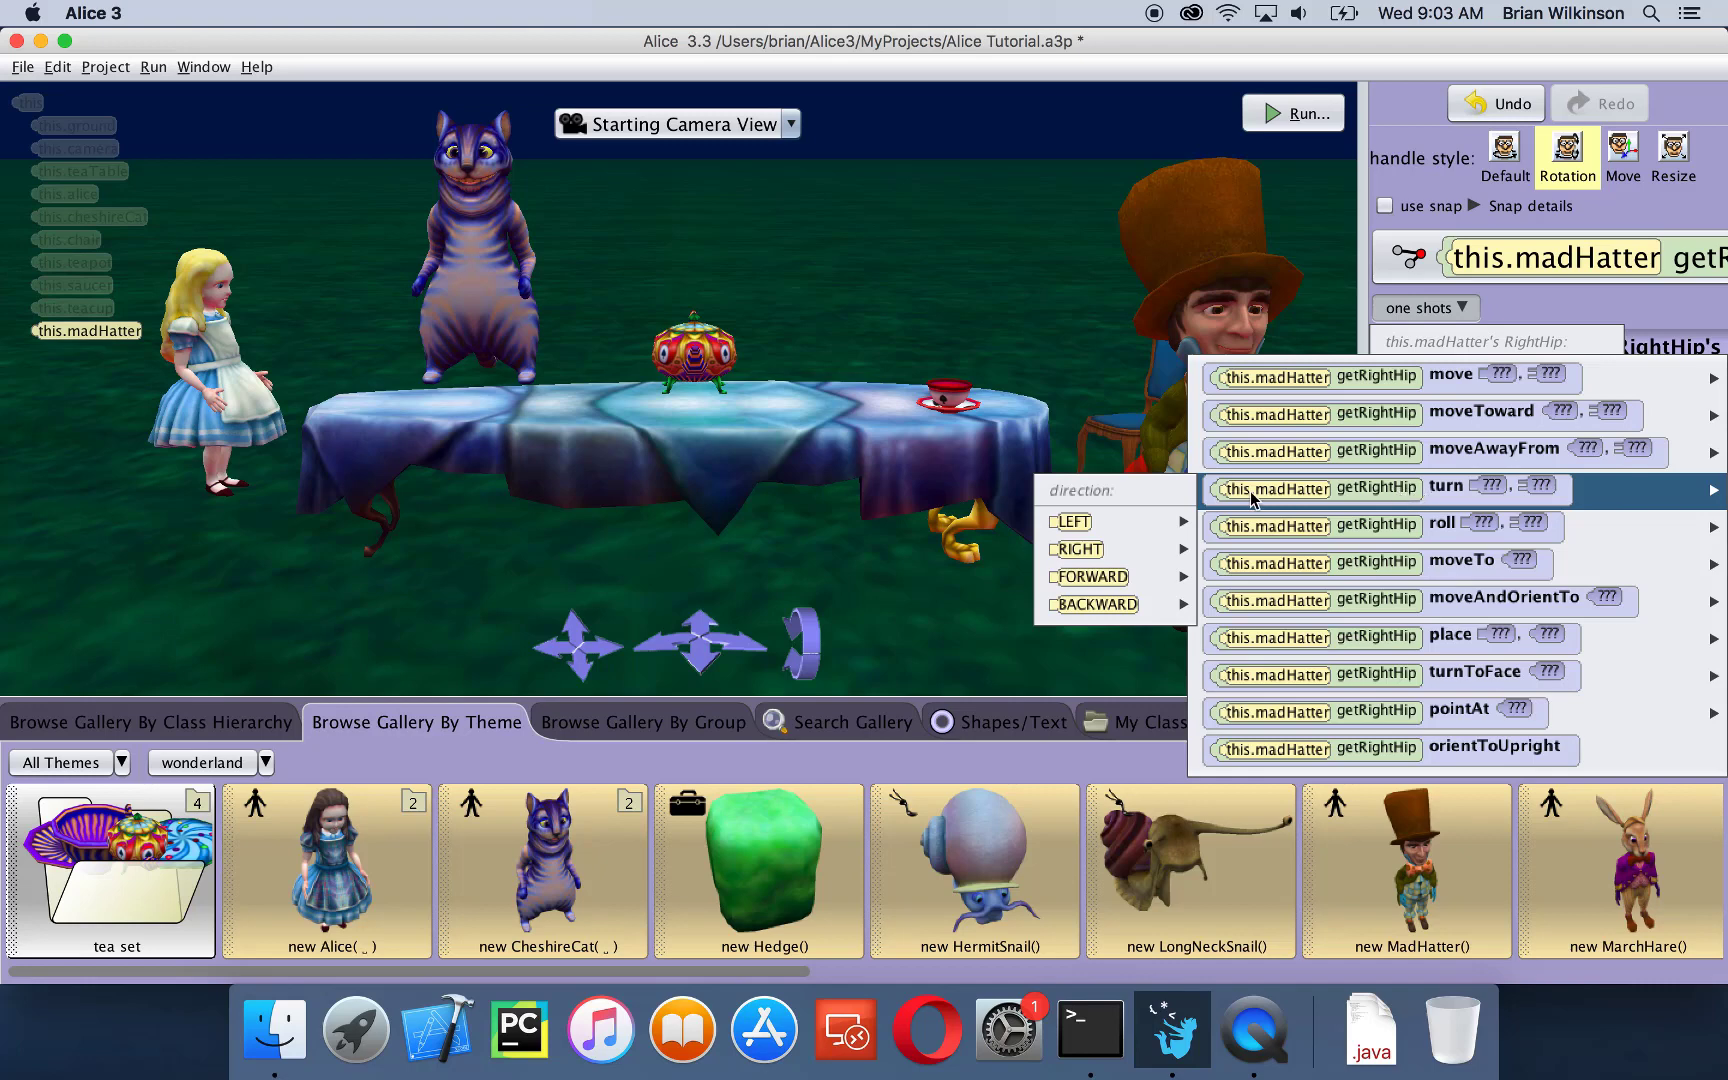
mouse_move(1150, 603)
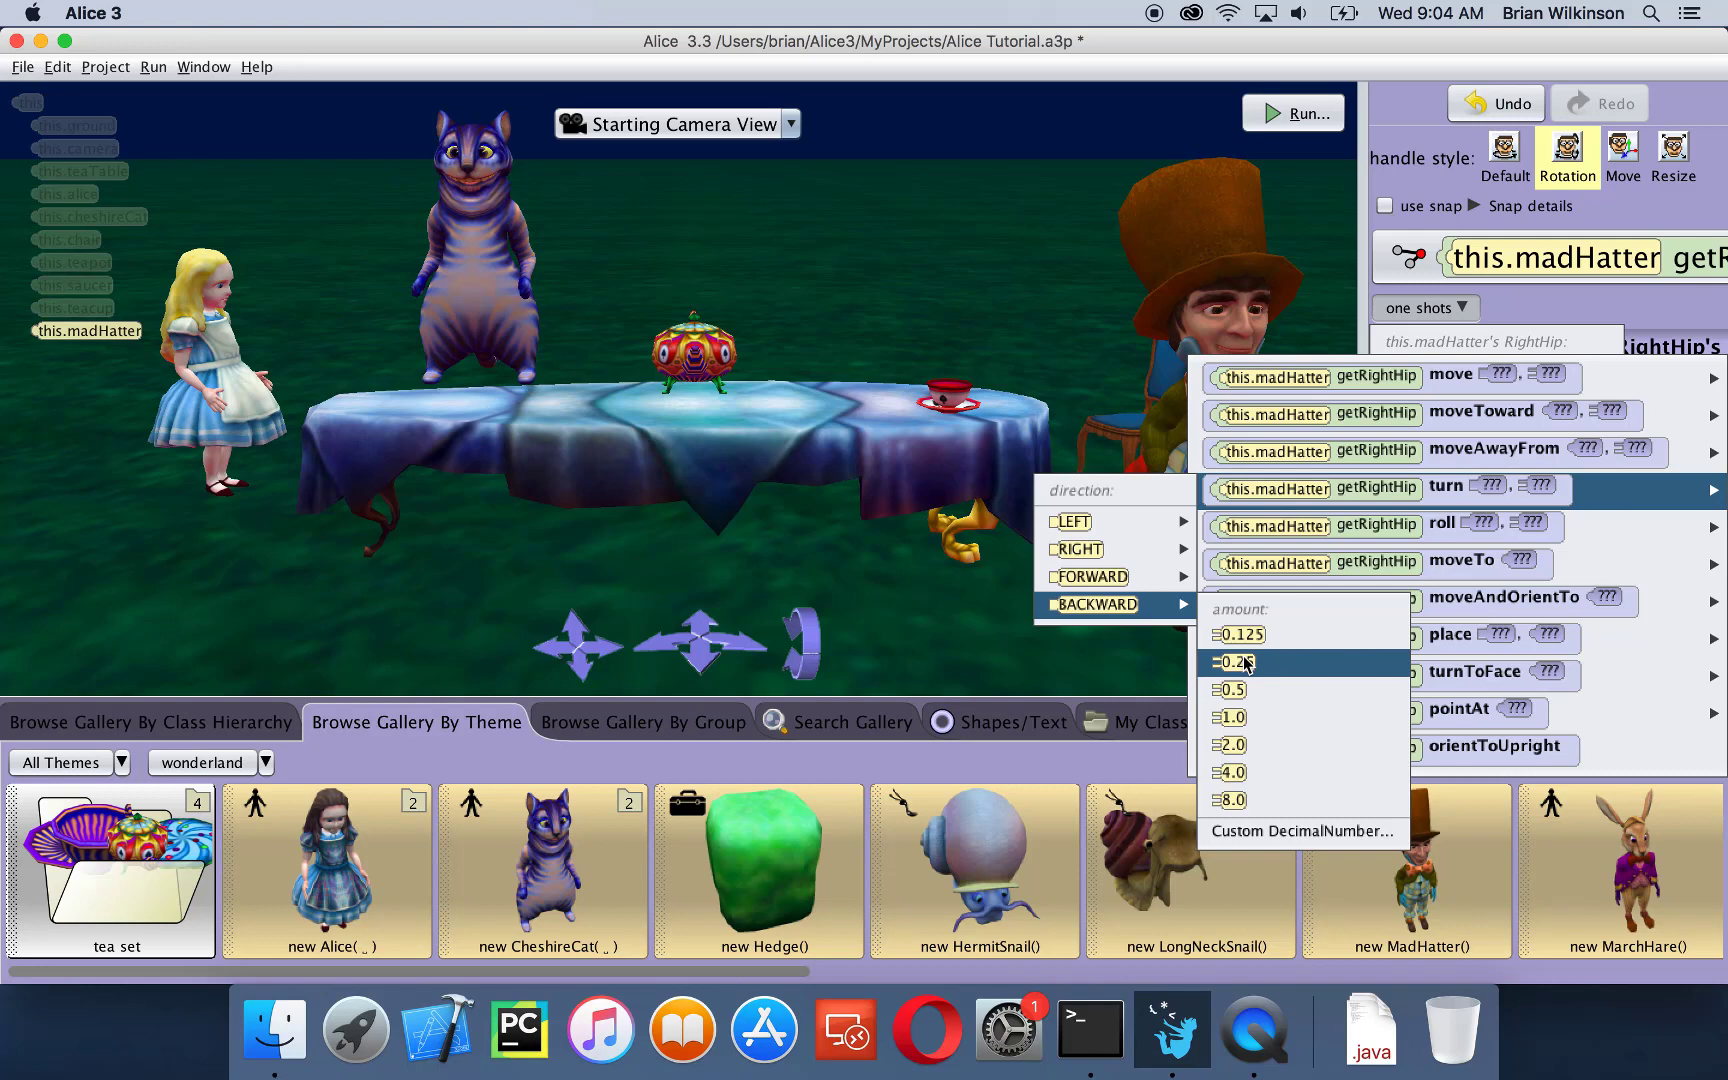
left_click(1241, 662)
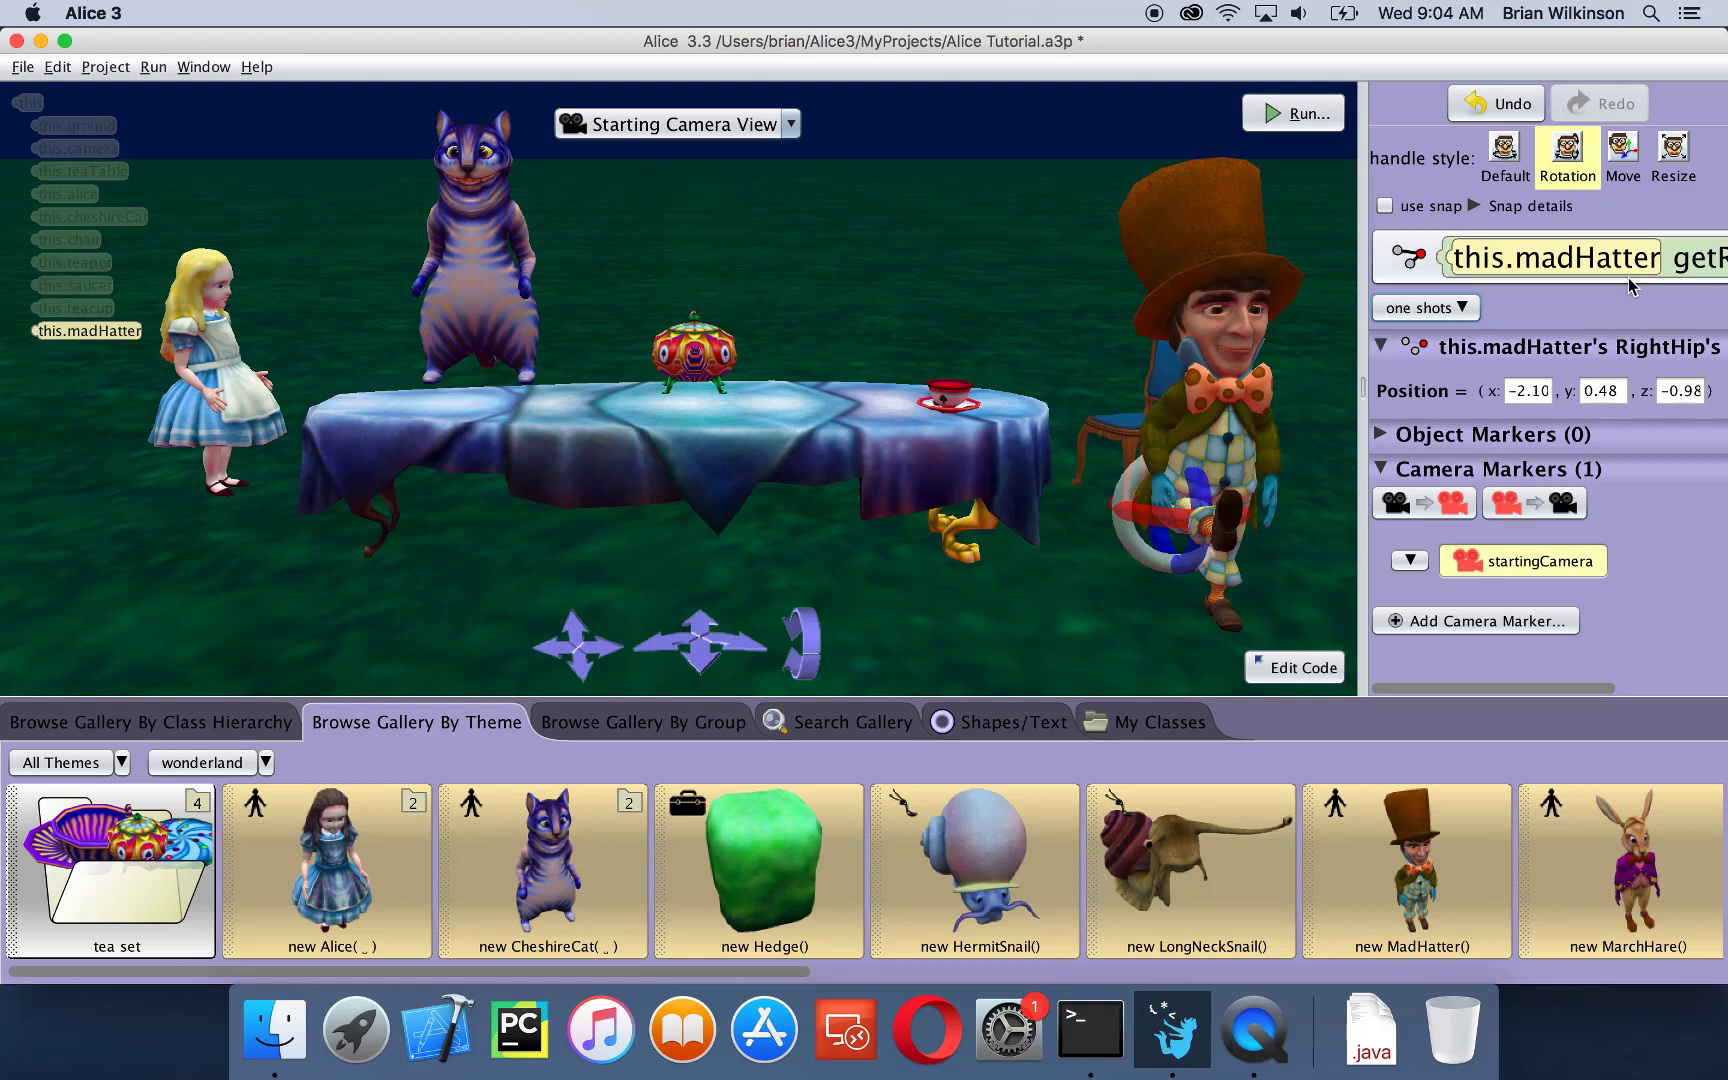
- Turn the madHatter's left hip joint BACKWARD by 0.25 with a one-shot turn procedure
left_click(1701, 272)
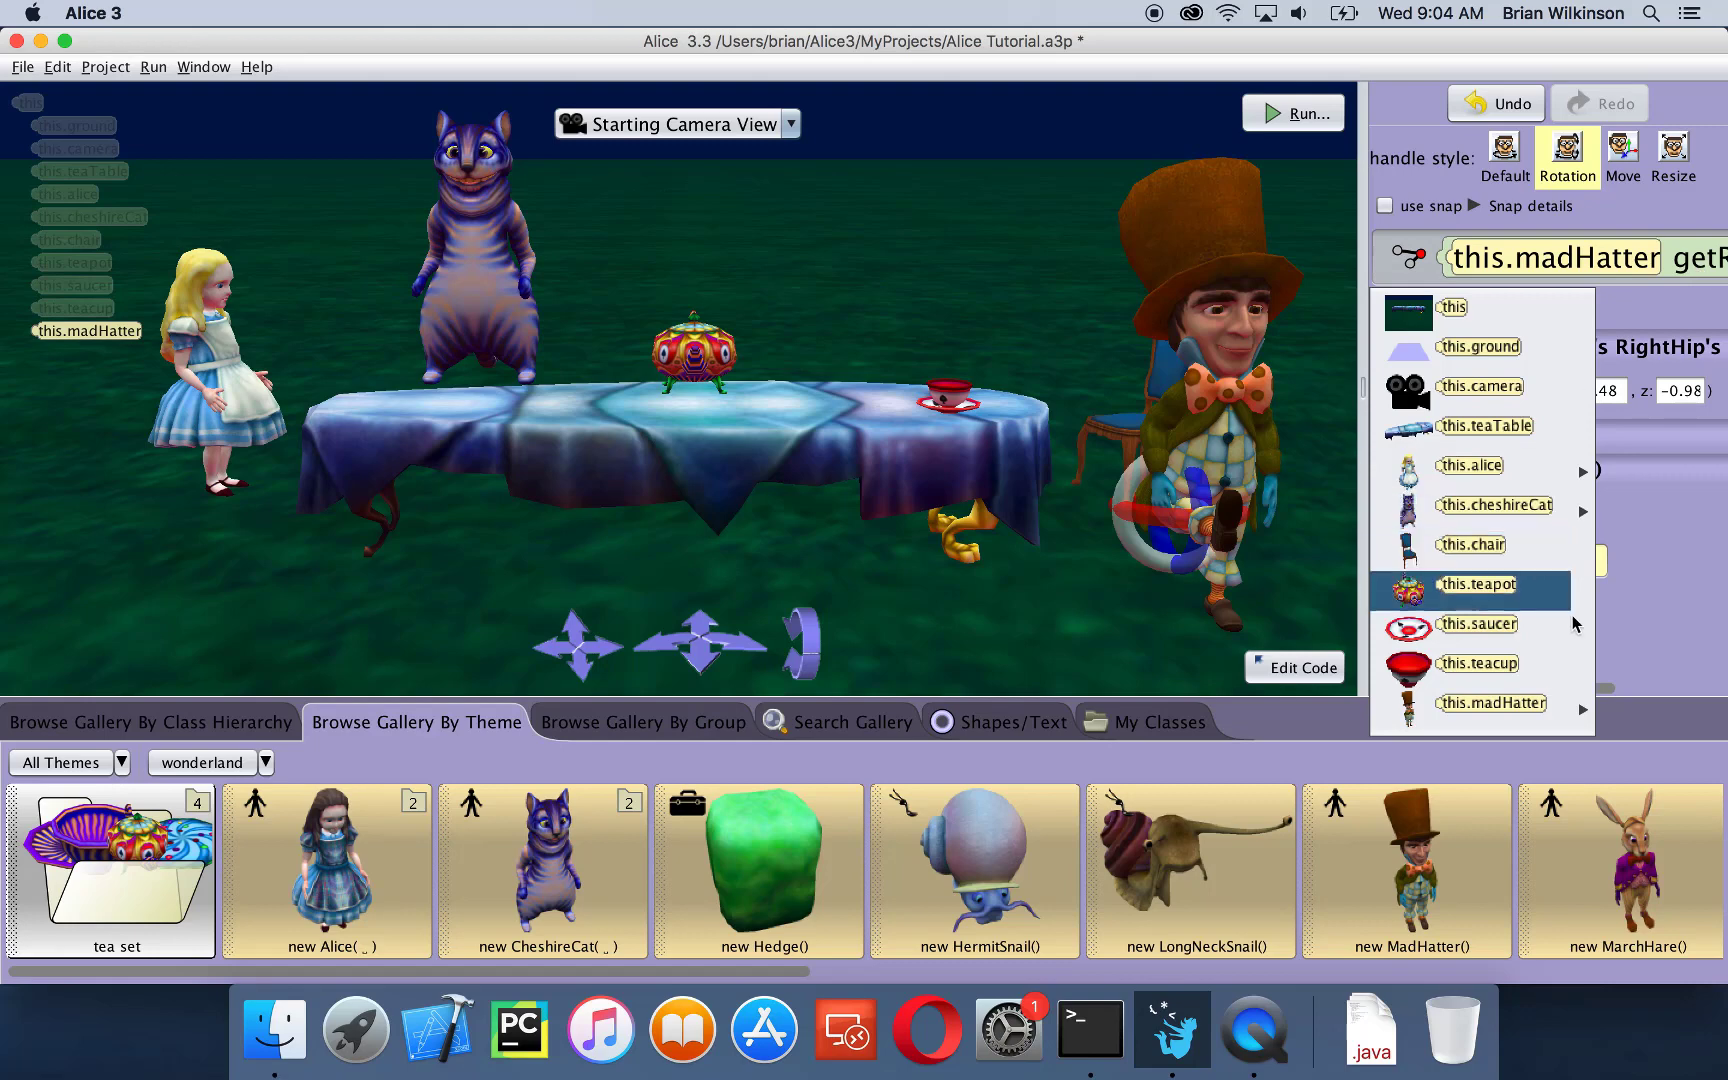
mouse_move(1560, 706)
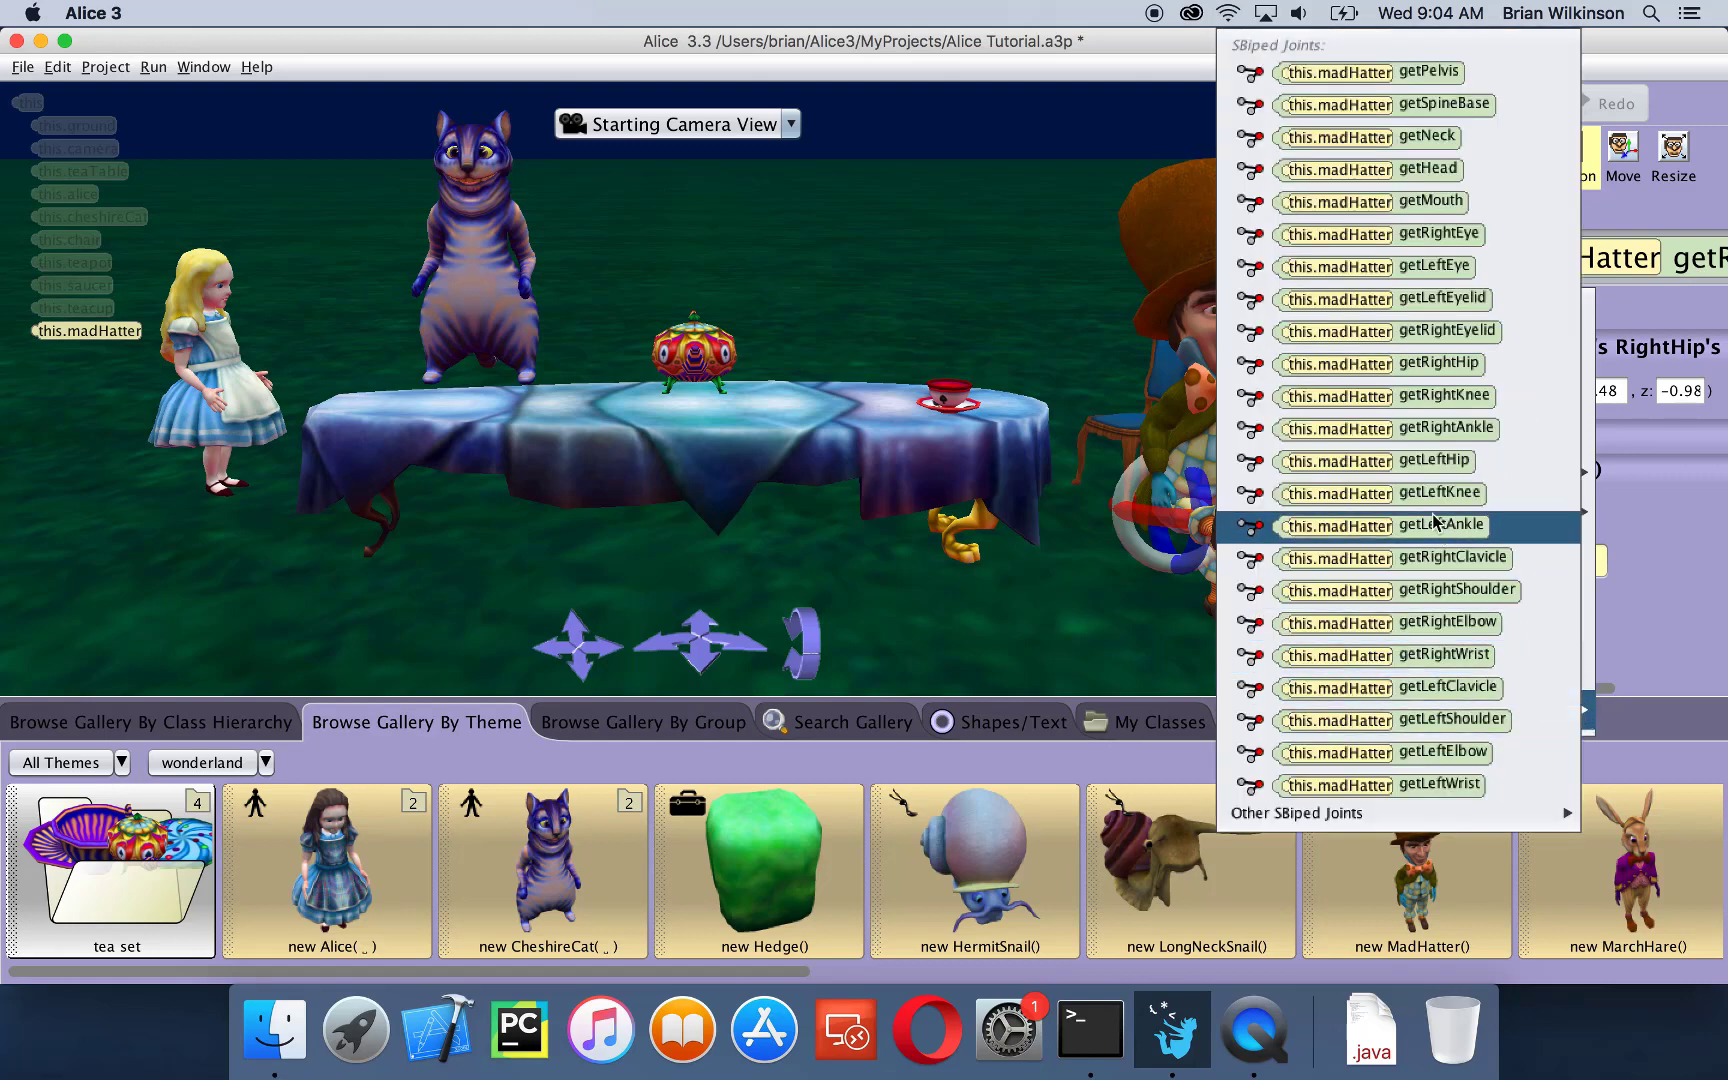
left_click(1421, 472)
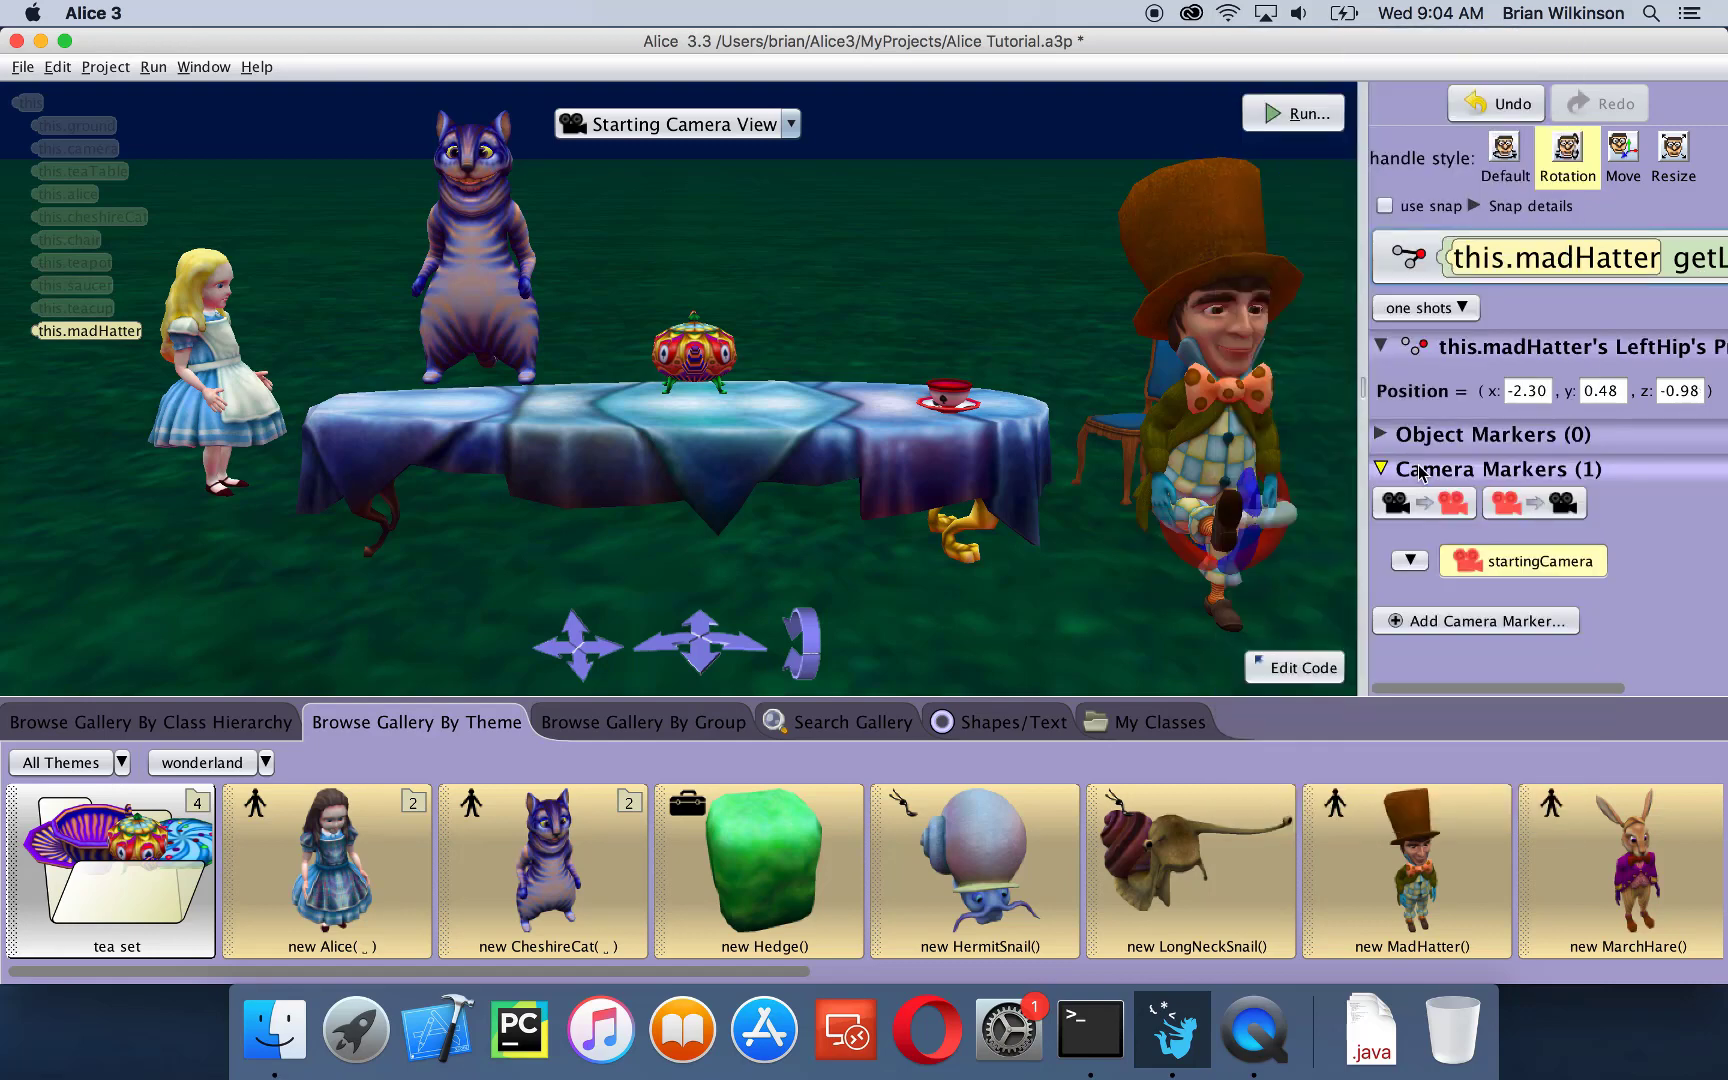
left_click(1462, 309)
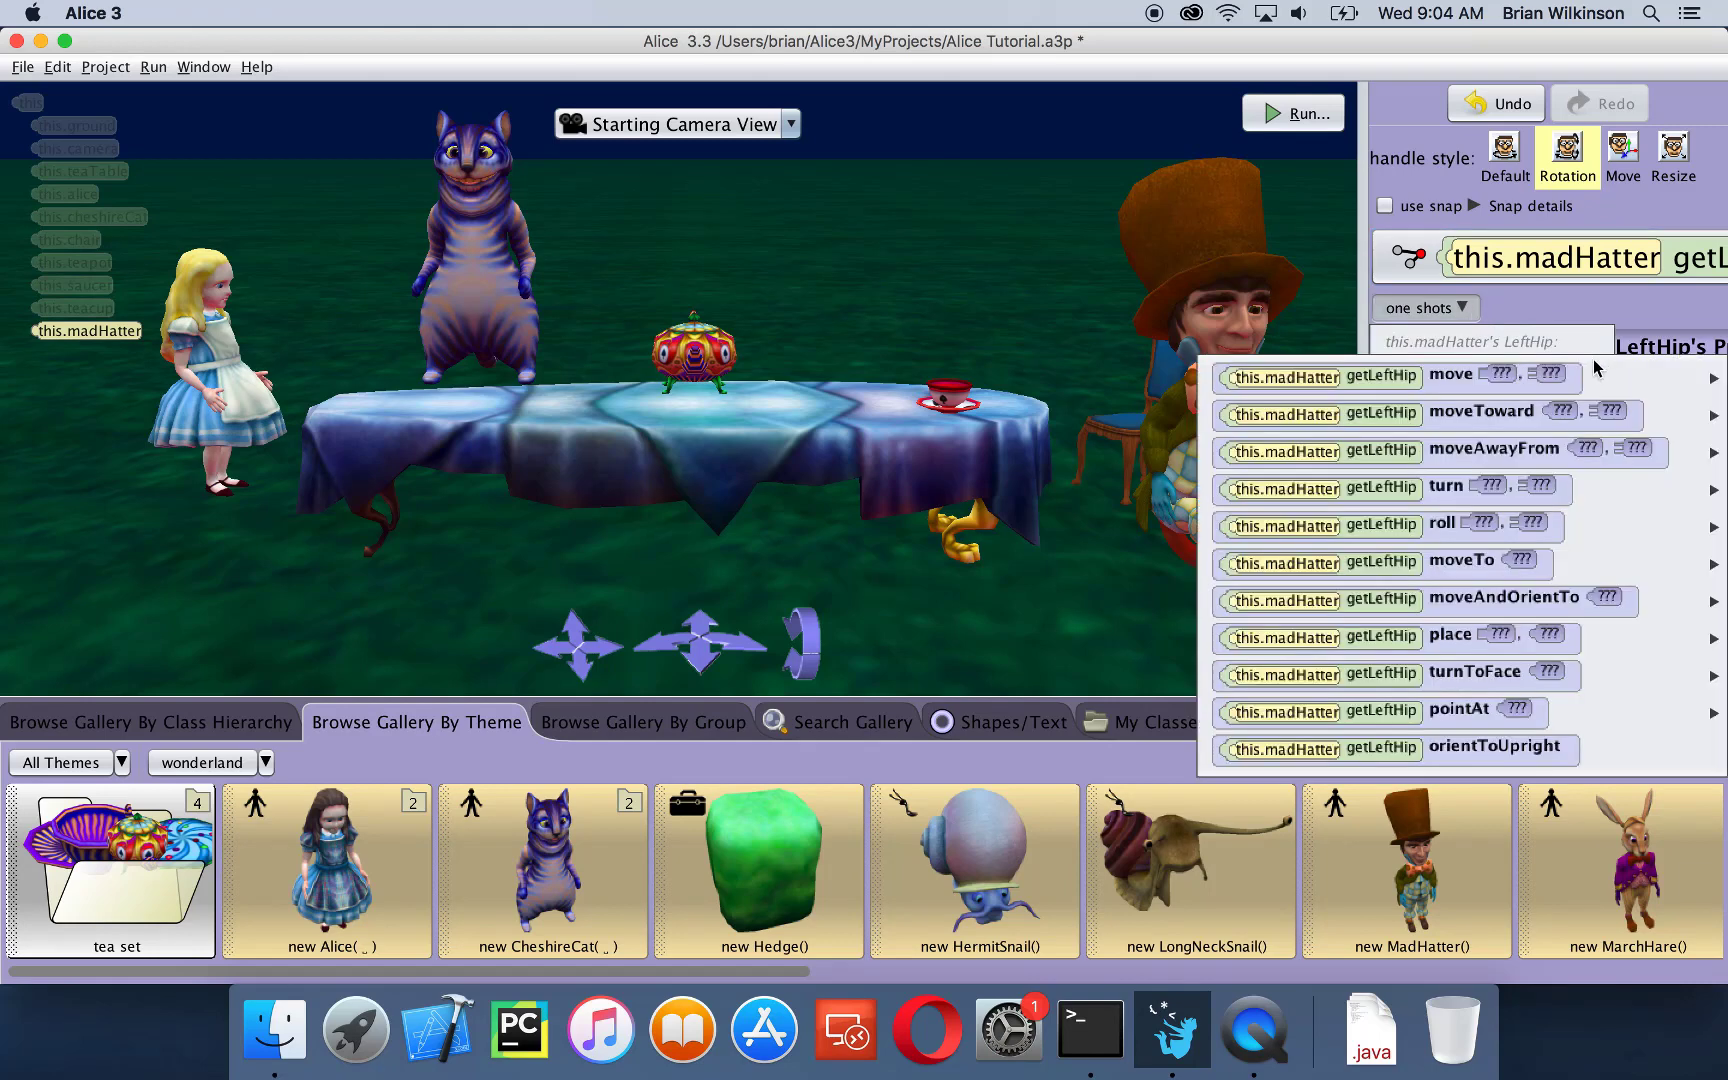
mouse_move(1438, 495)
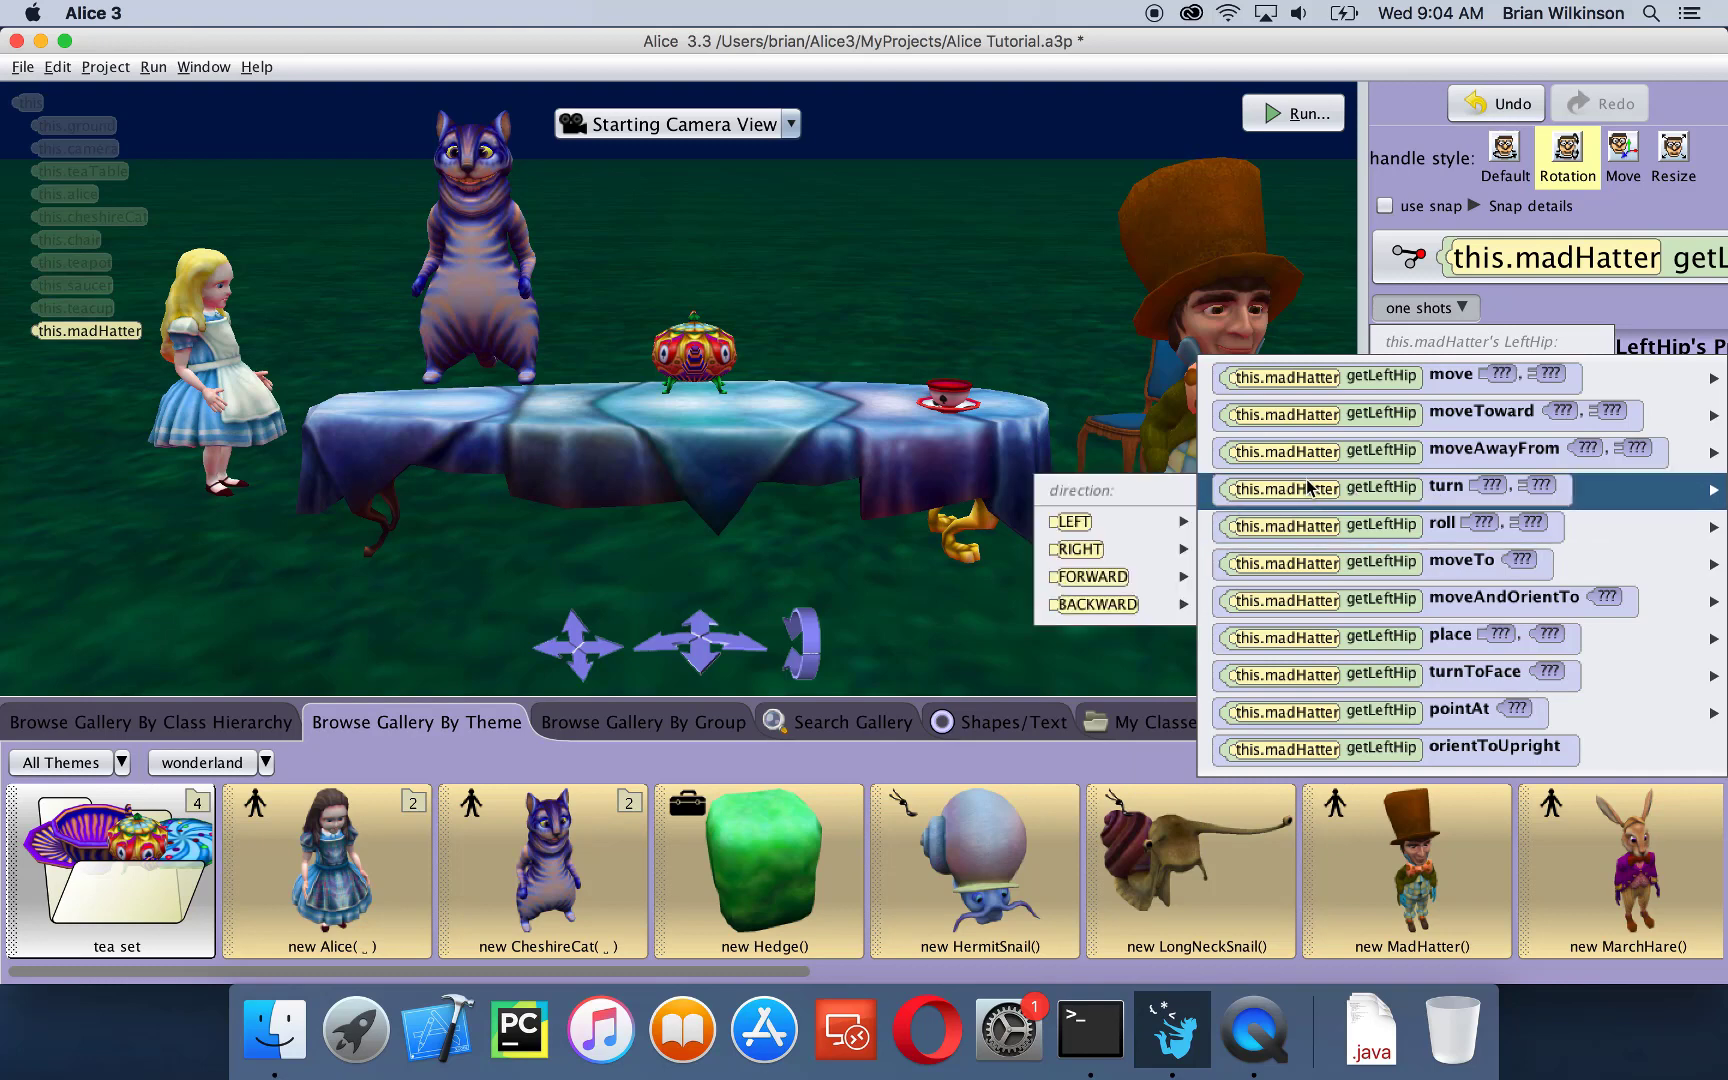
mouse_move(1180, 606)
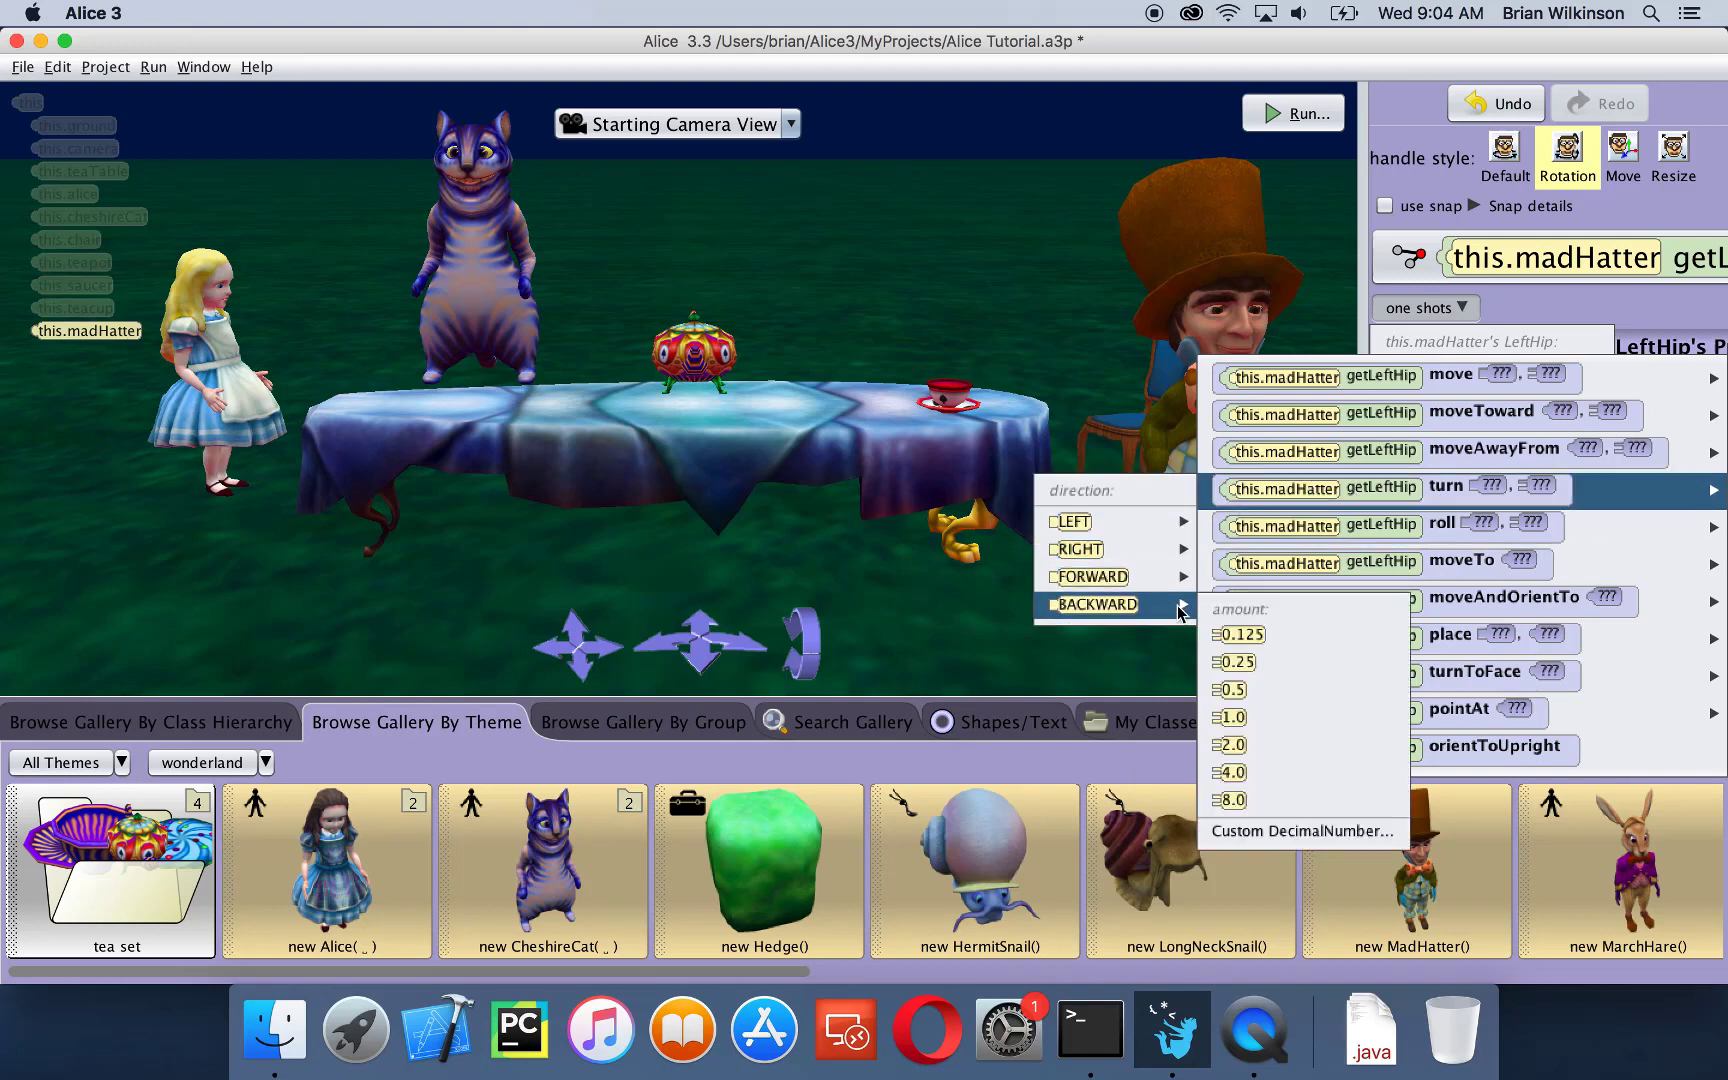
left_click(1236, 662)
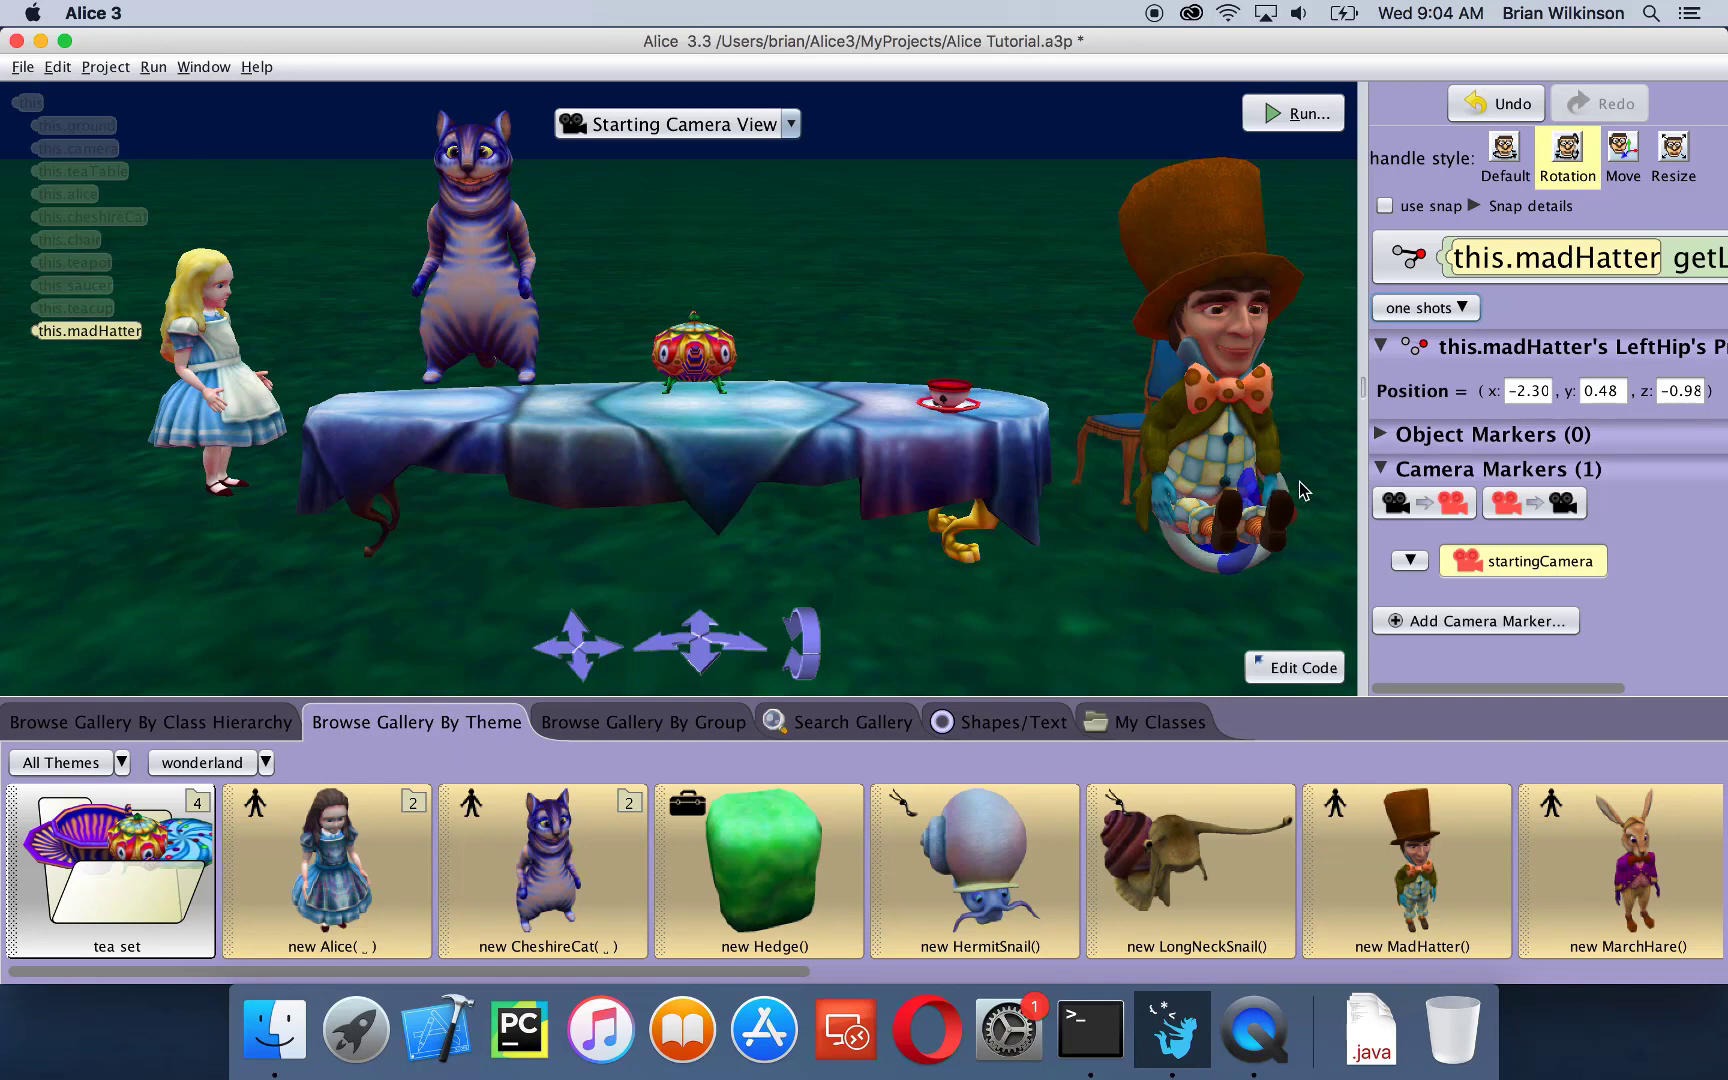
left_click(1688, 268)
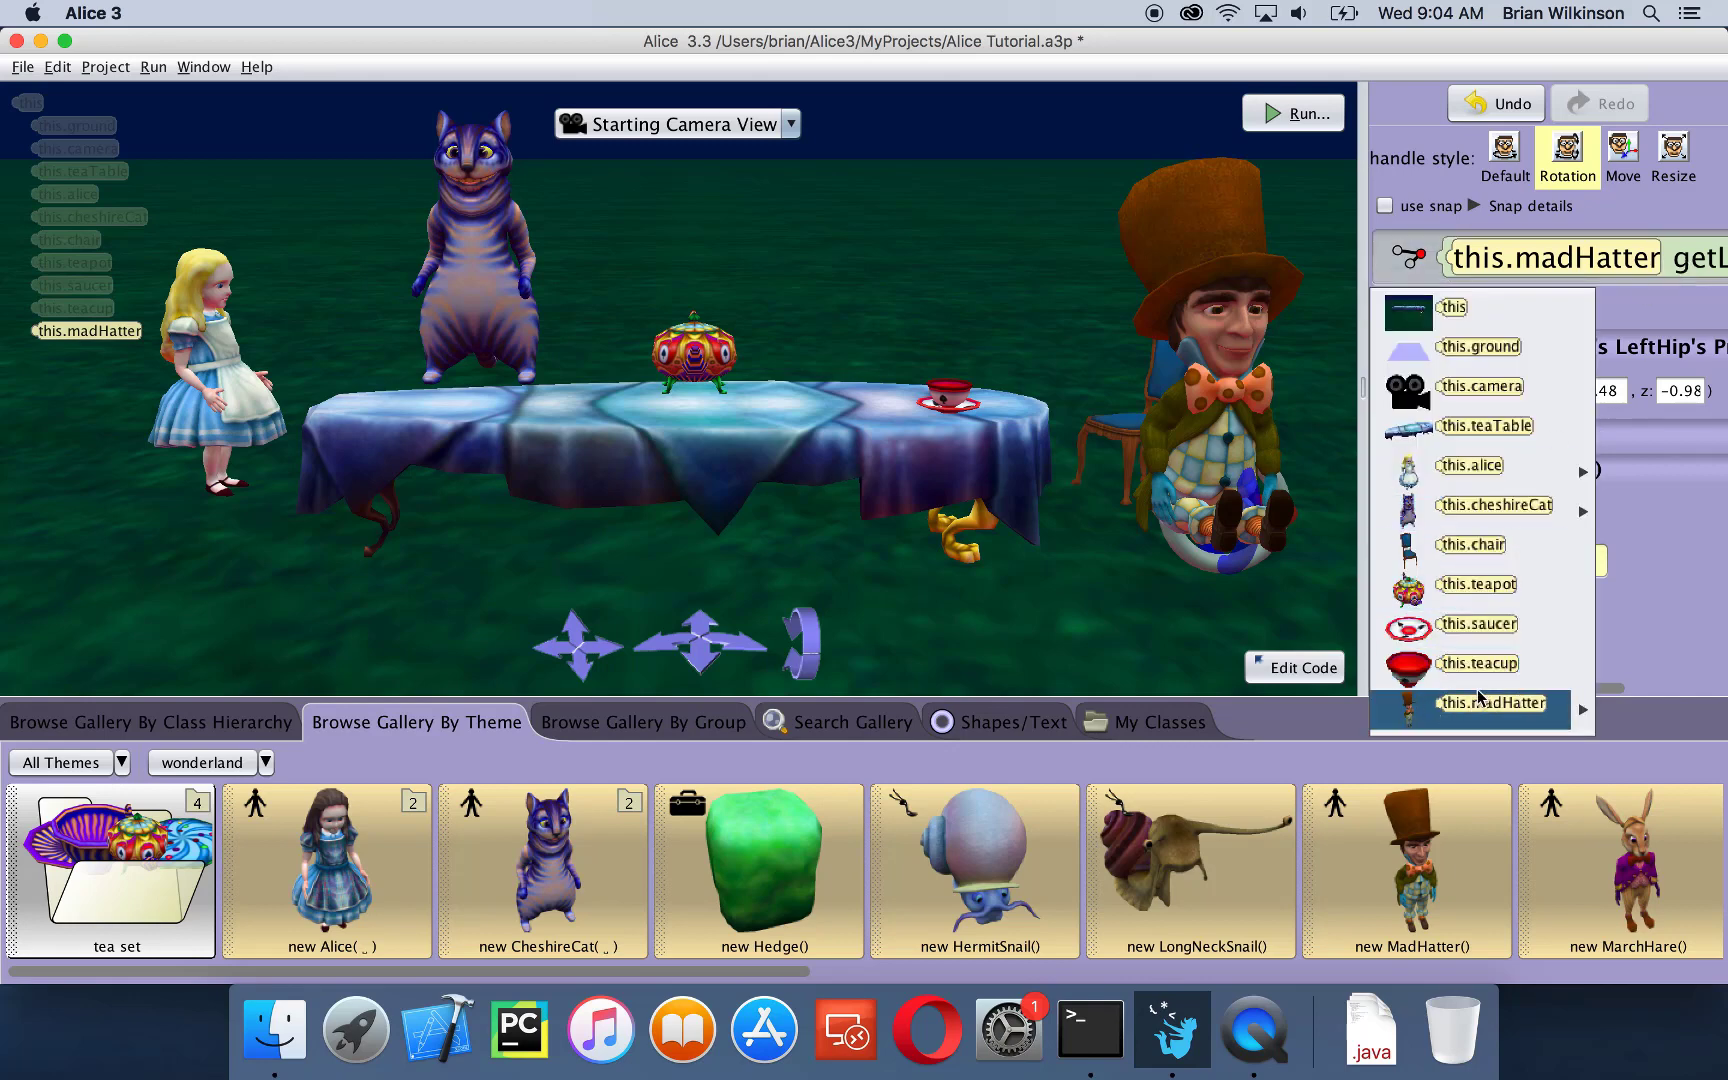
mouse_move(1583, 710)
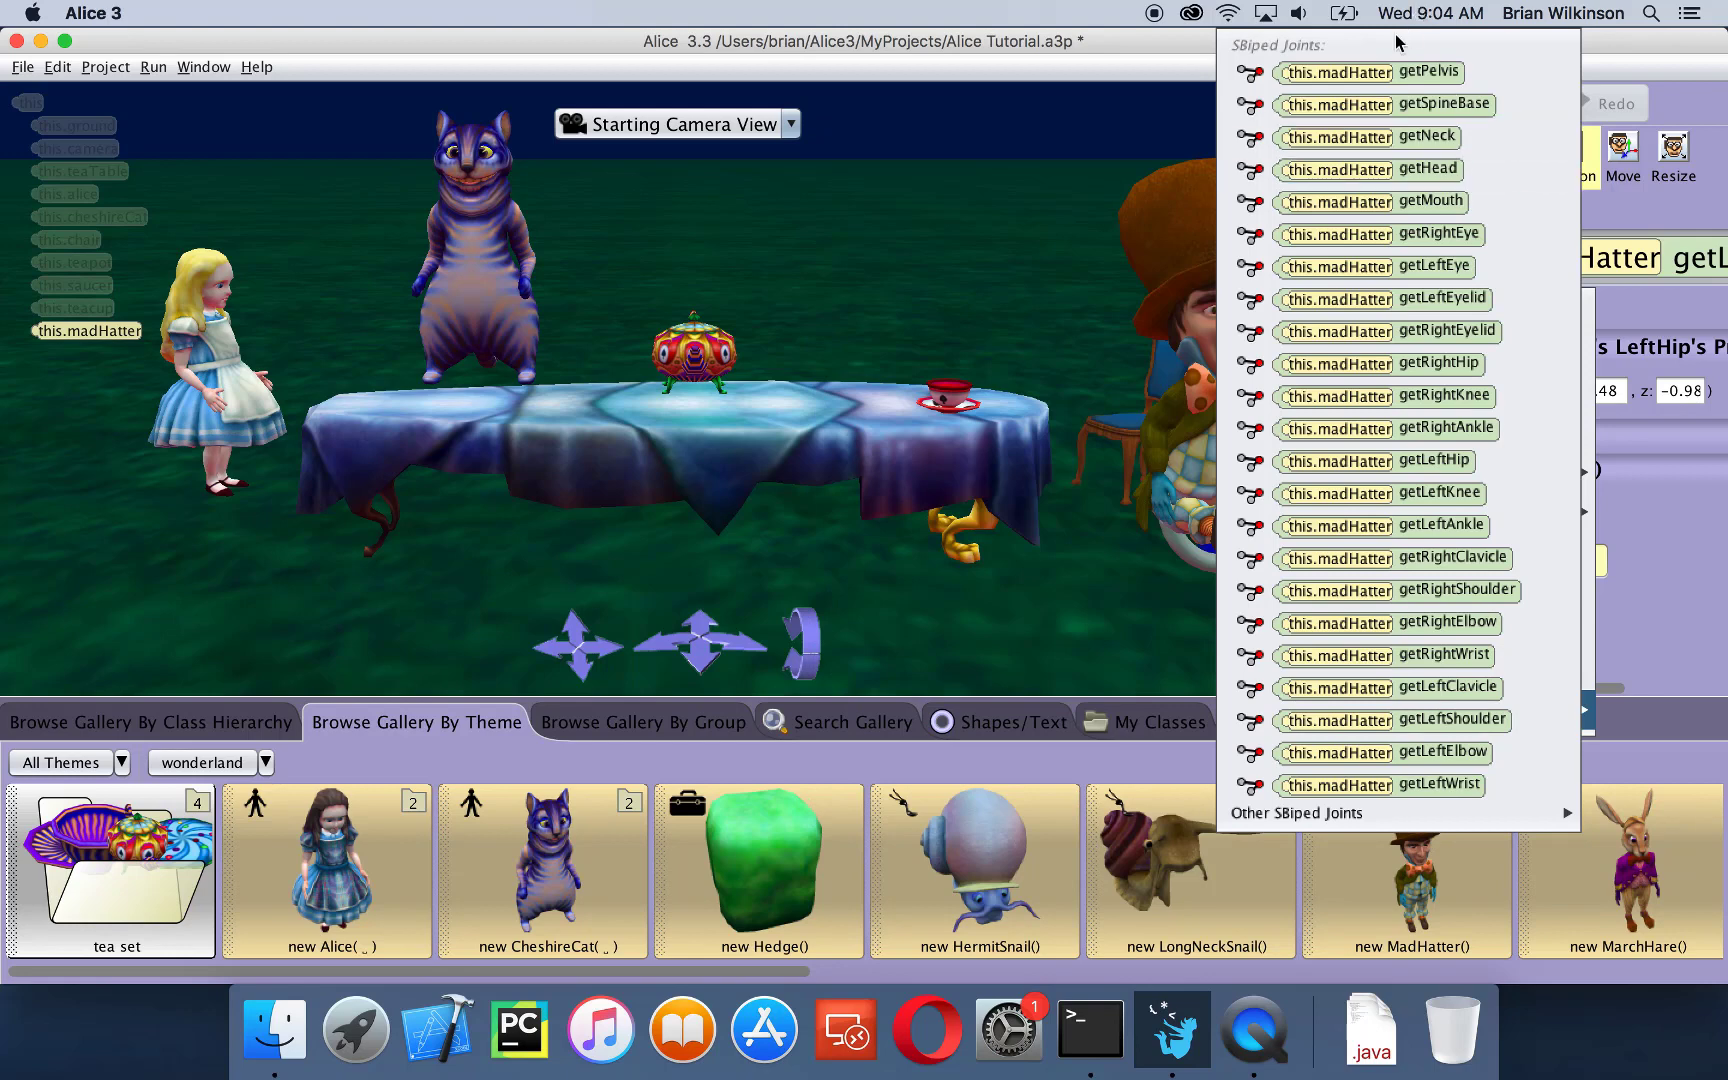
left_click(1682, 607)
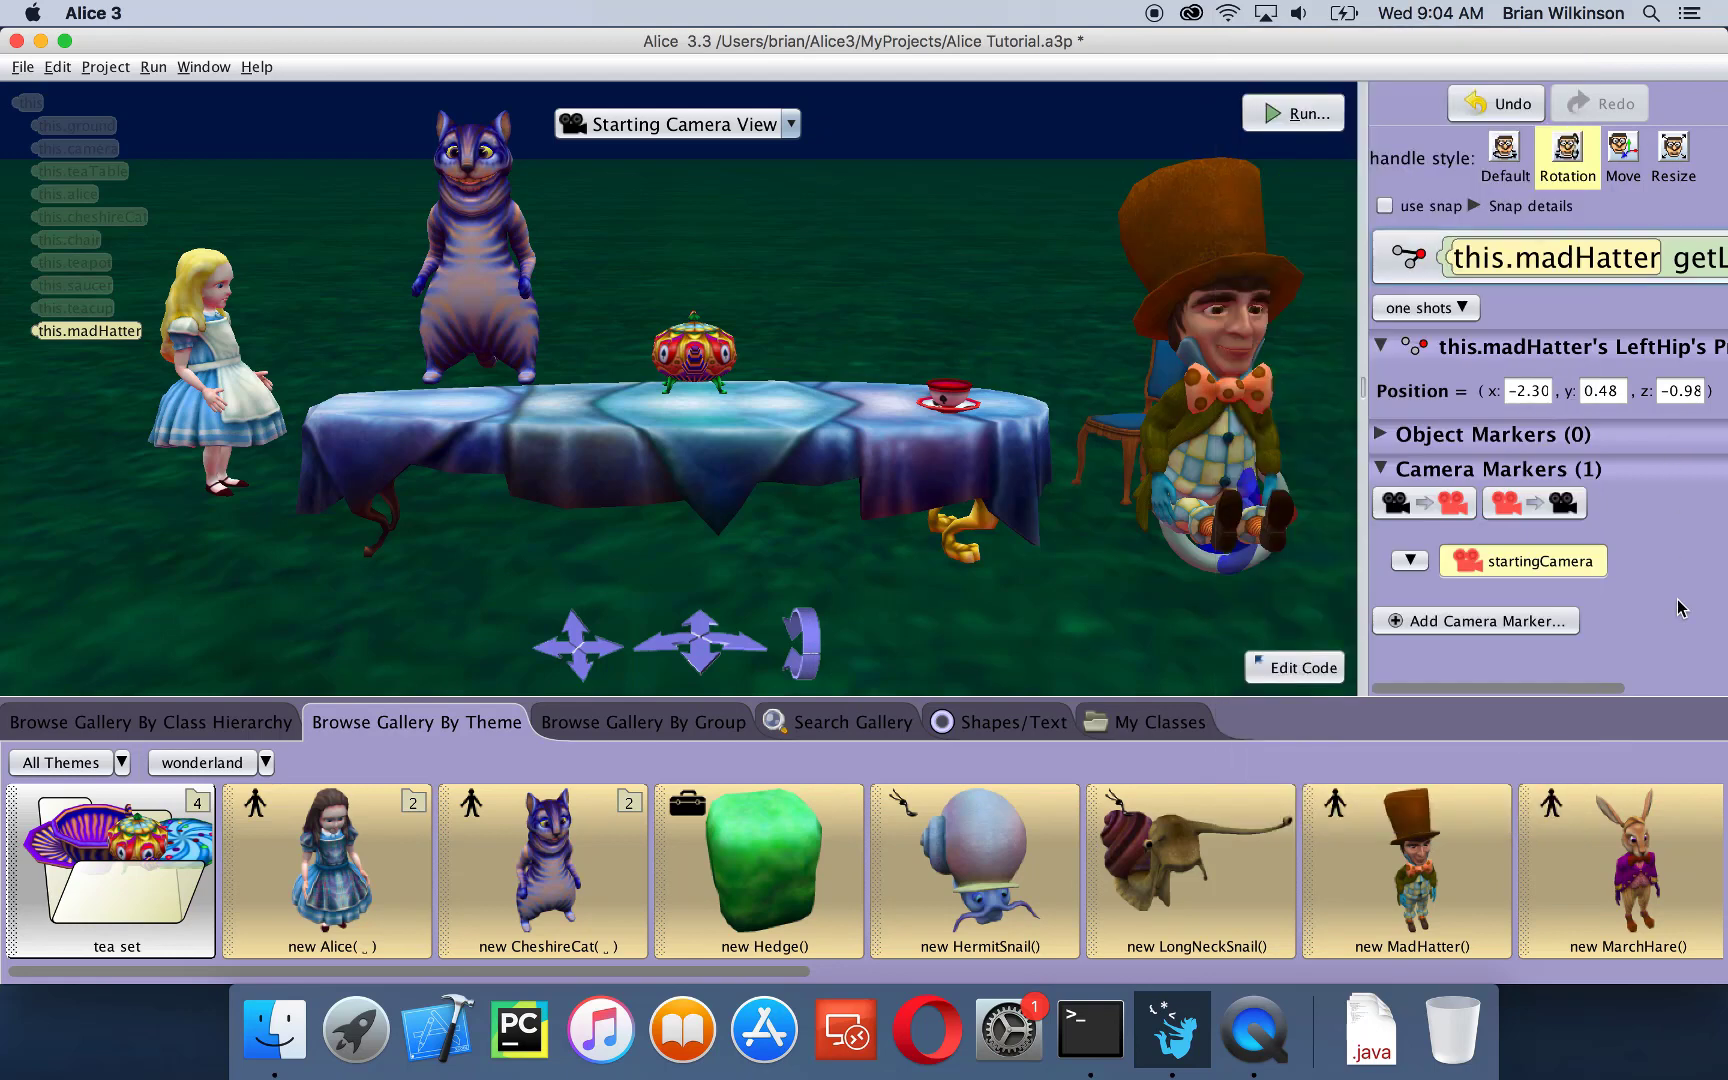
- Seat the whole madHatter on the chair with a one-shot moveAndOrientTo procedure targeting this.chair, and deselect him
left_click(1408, 258)
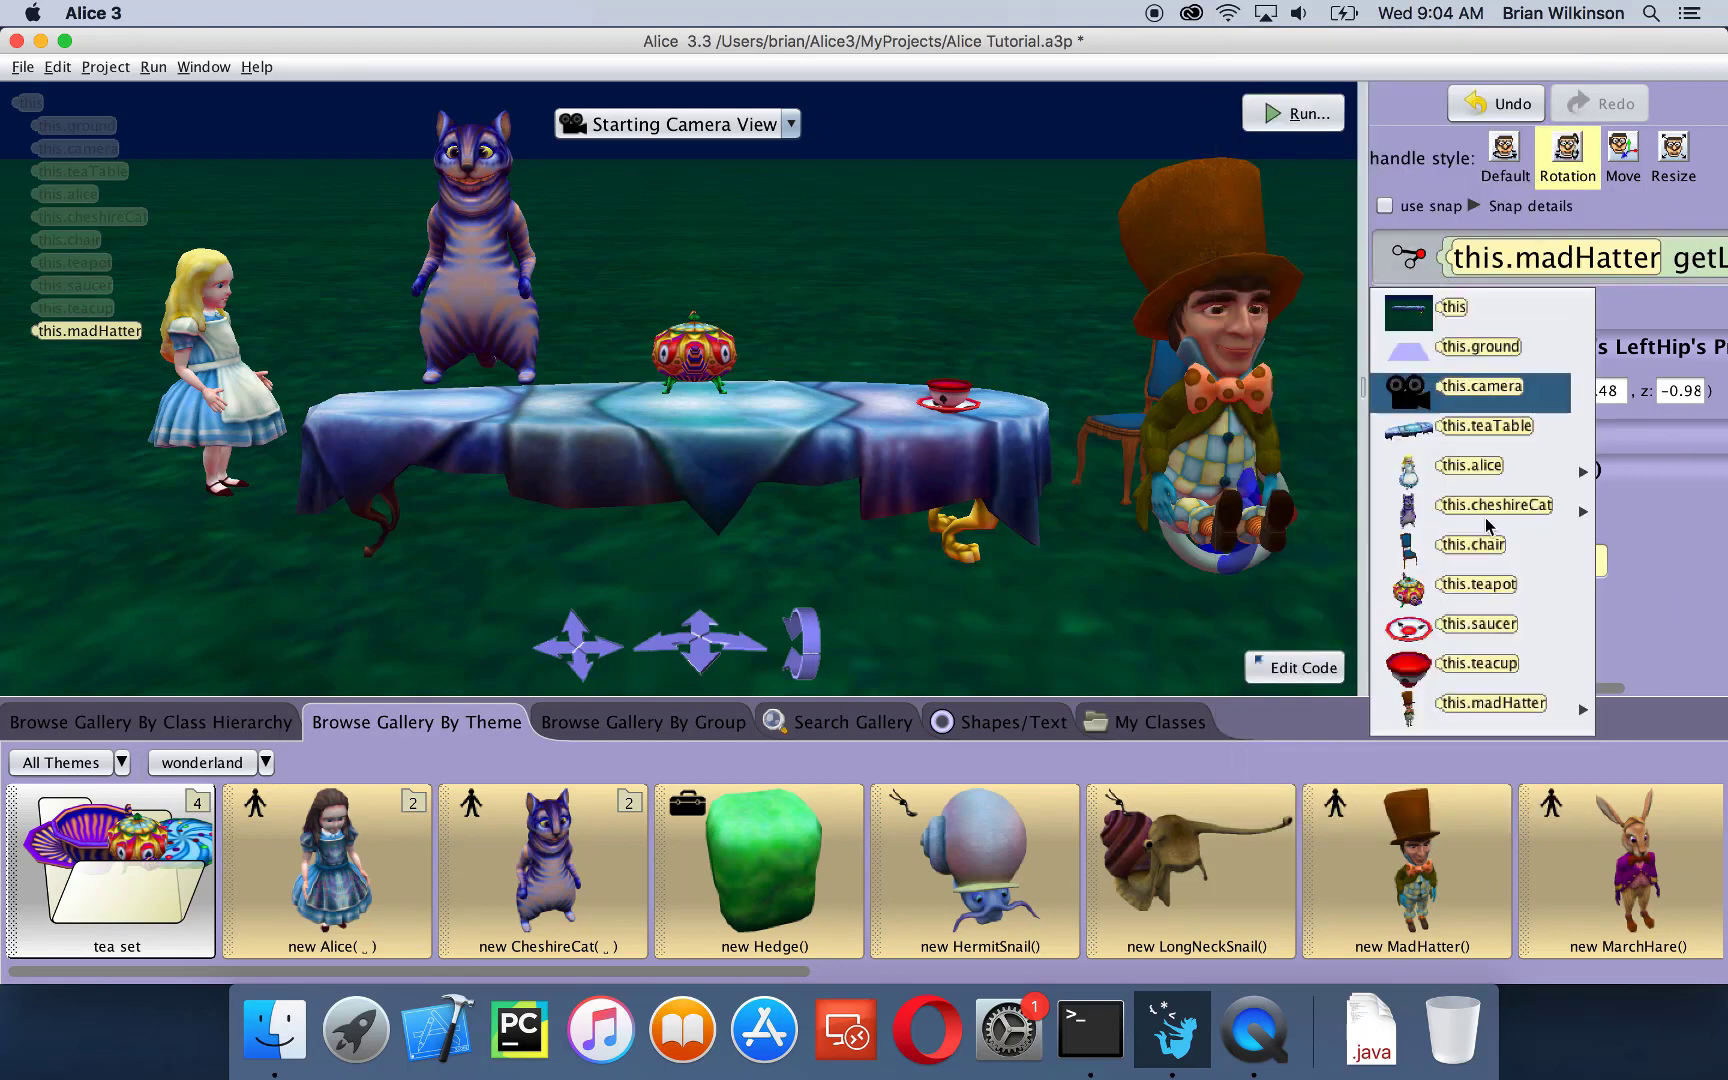
left_click(1454, 716)
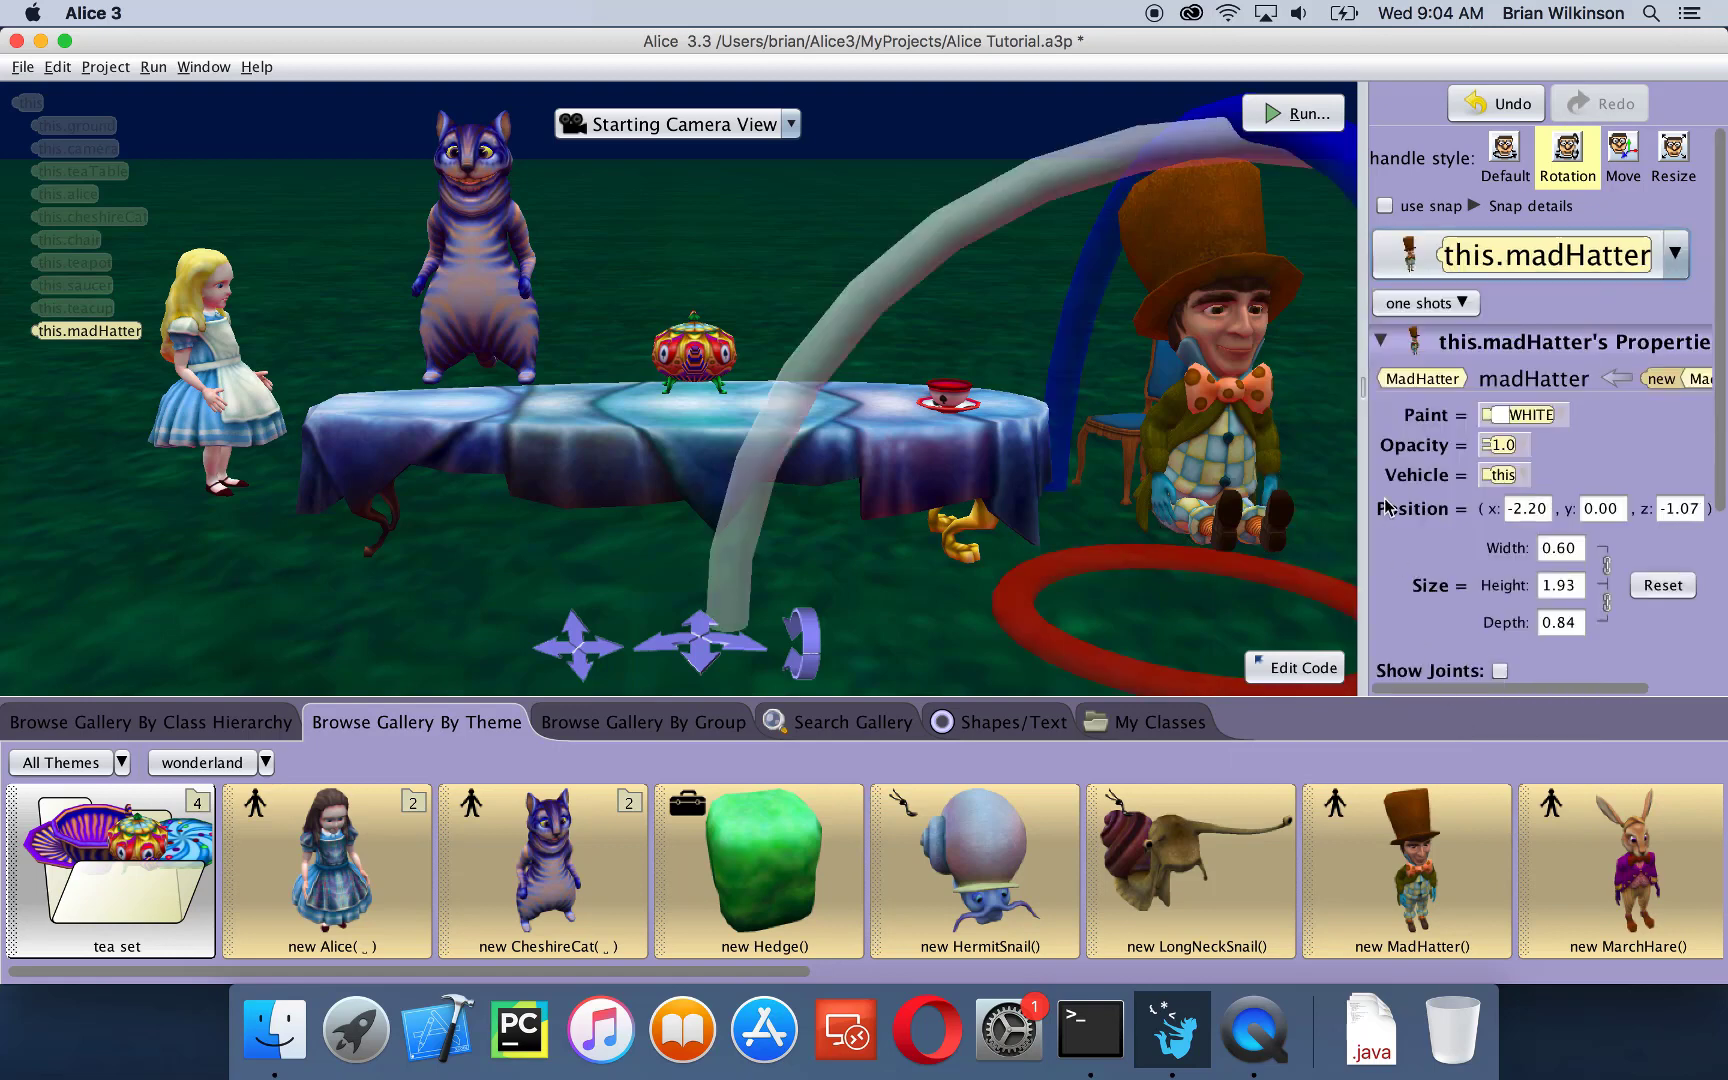
left_click(1460, 304)
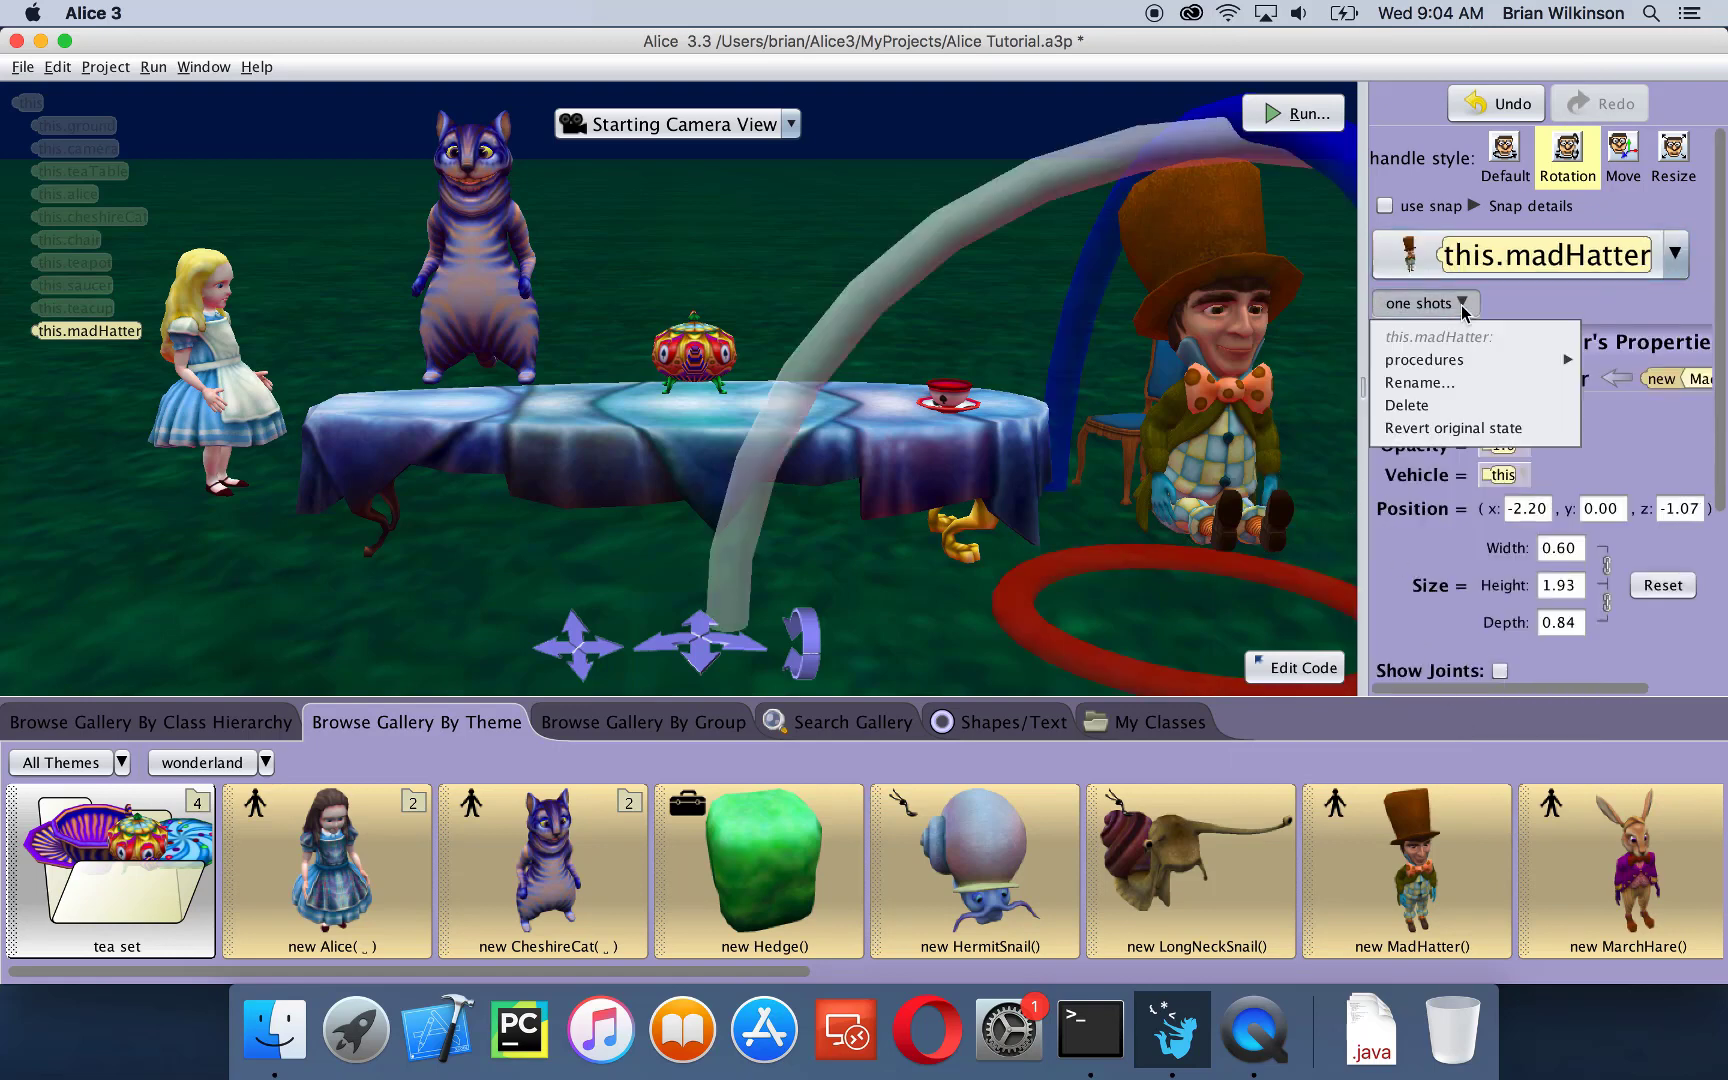
mouse_move(1462, 360)
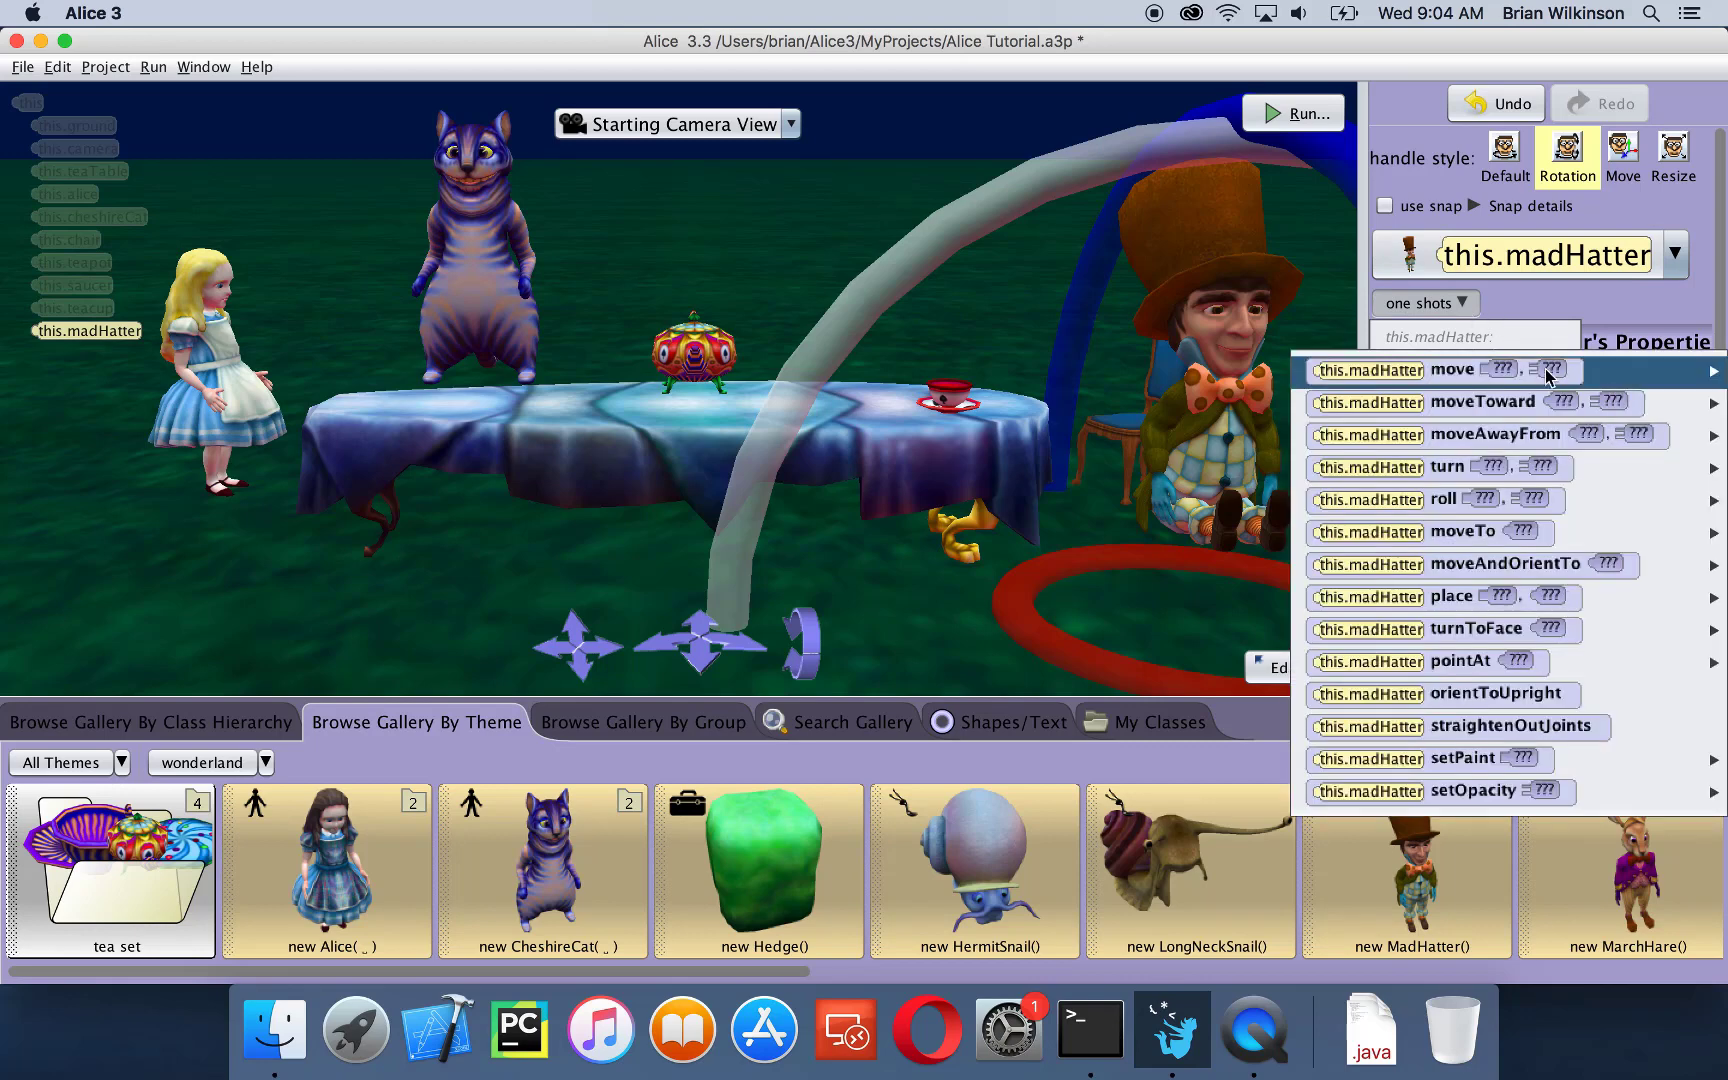
mouse_move(1497, 535)
mouse_move(1480, 570)
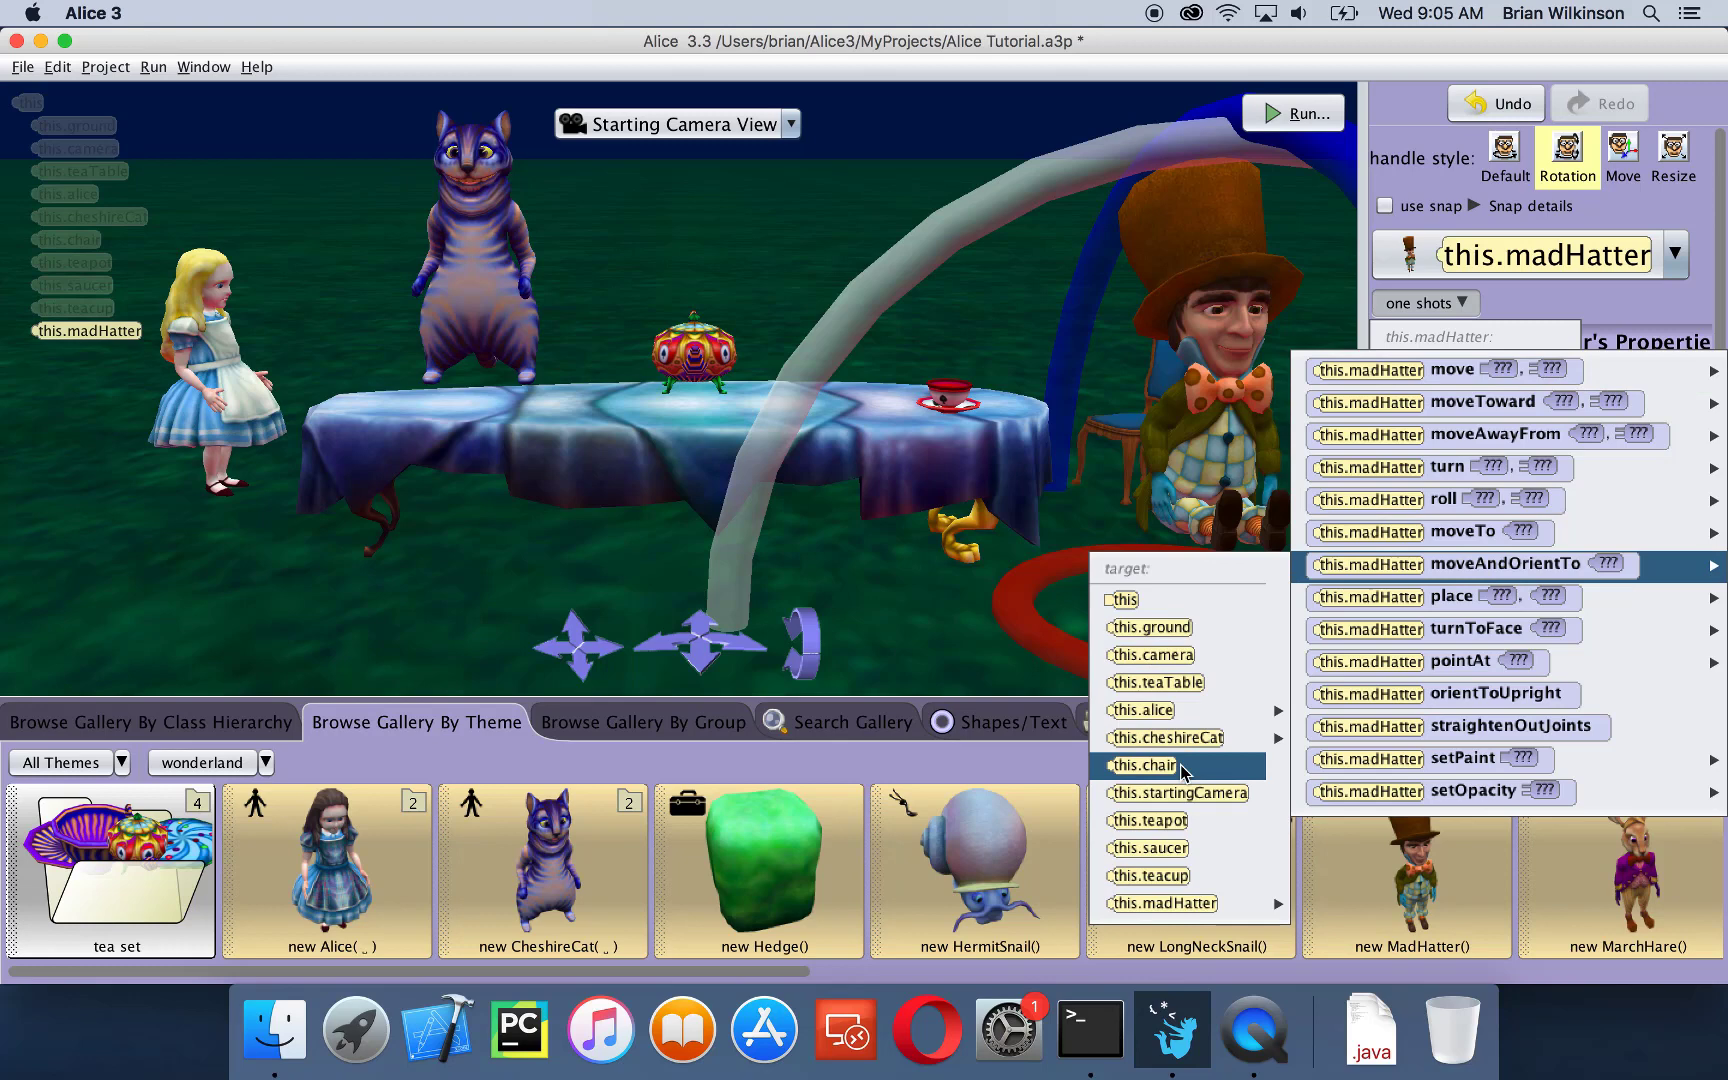
left_click(1150, 766)
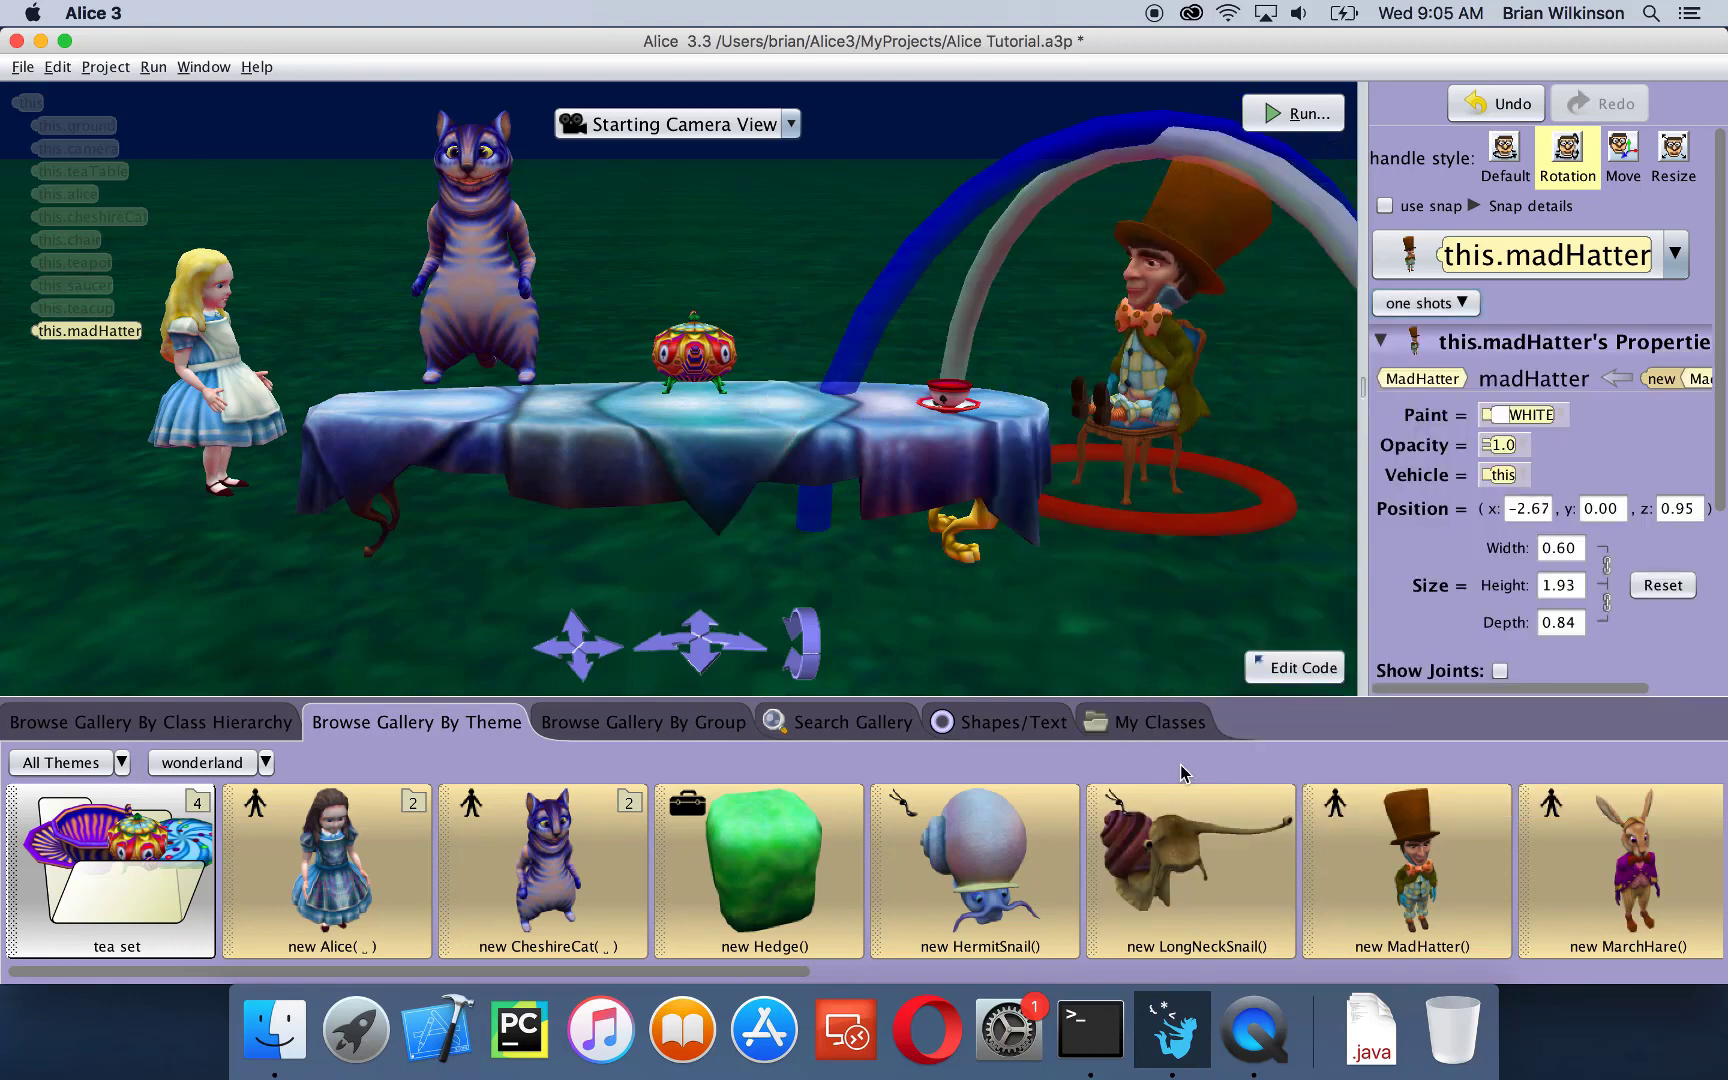
left_click(755, 268)
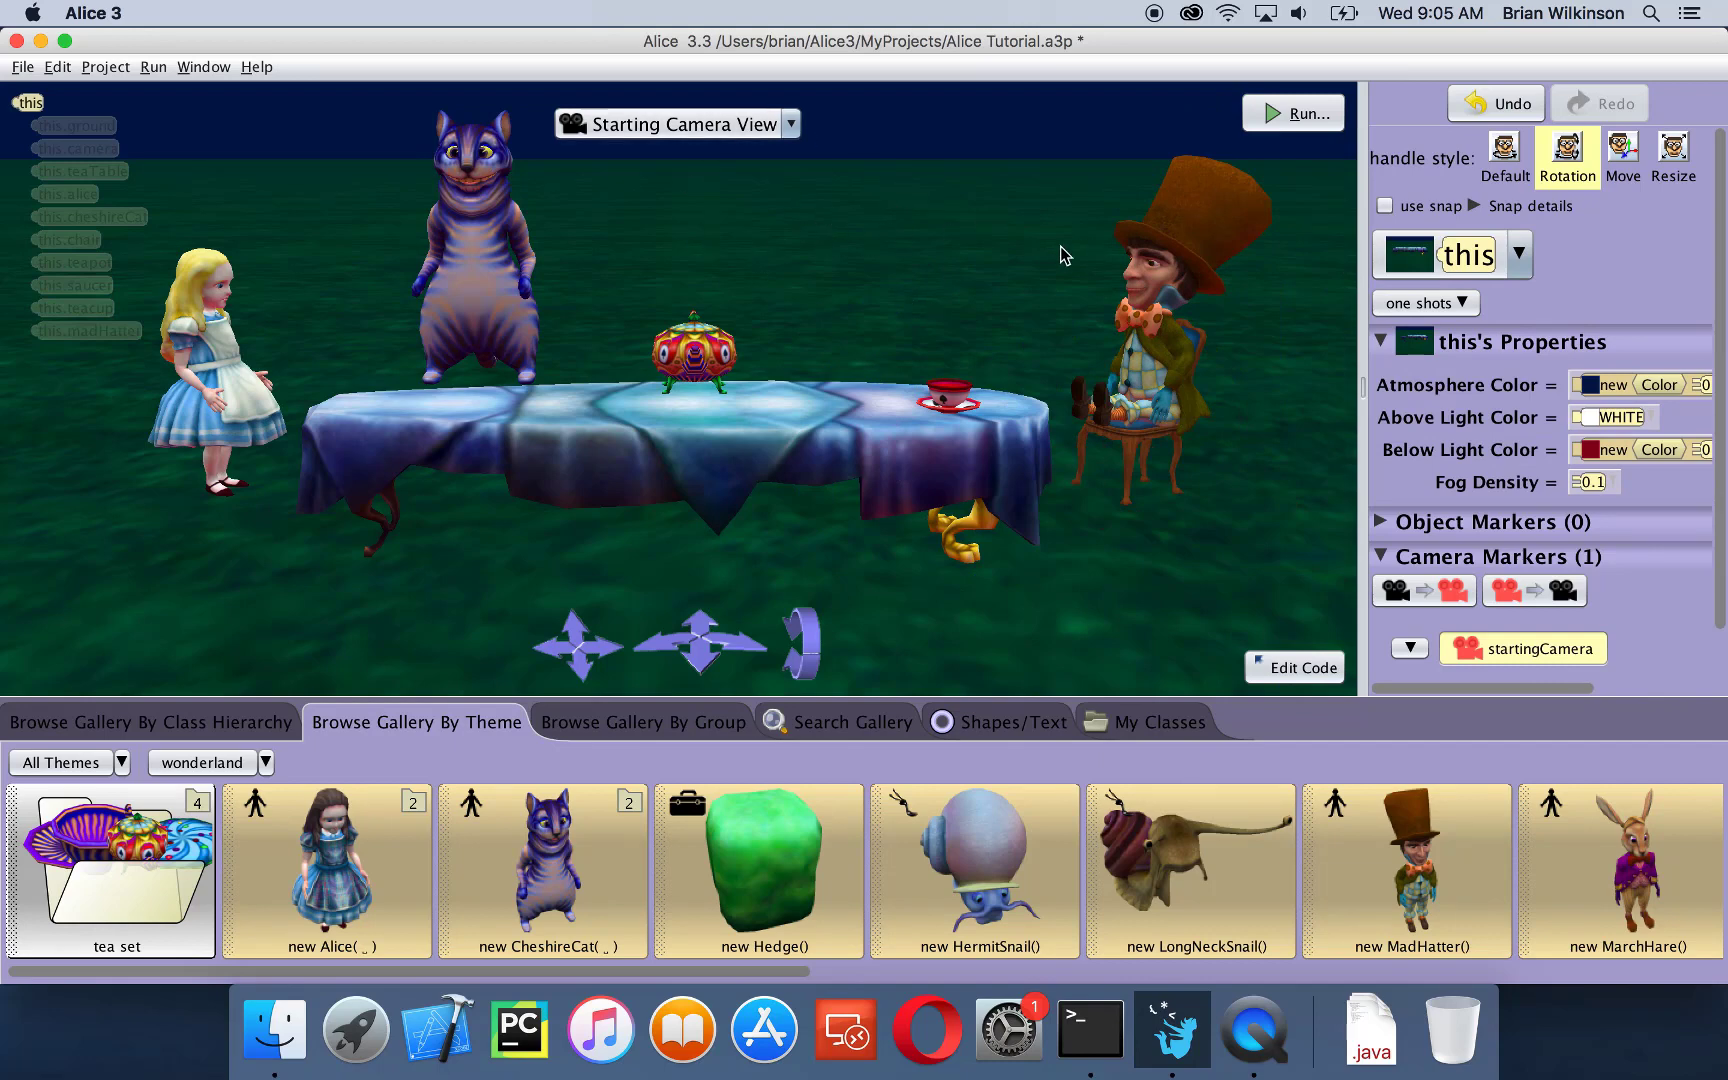